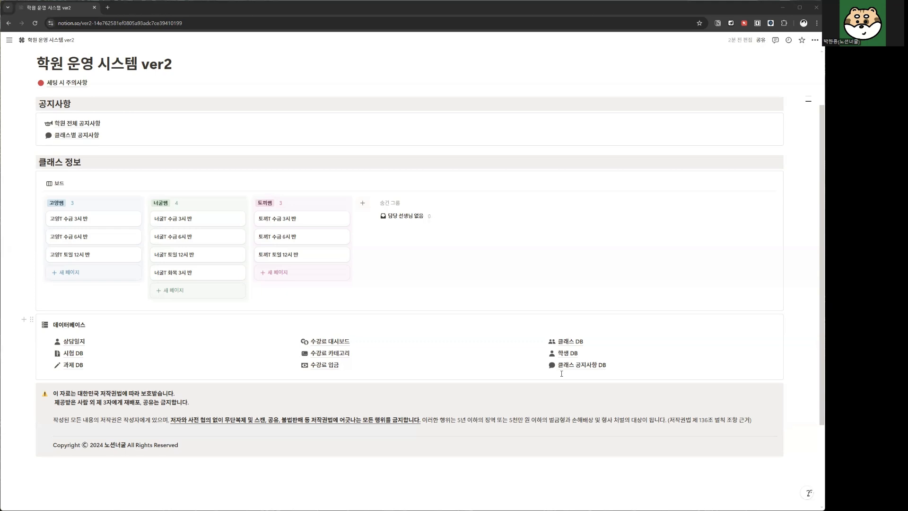
# Step: Open the 학생 DB database from the 데이터베이스 section and switch to its 전체 DB view
pyautogui.moveTo(564, 355)
pyautogui.moveTo(53, 325); pyautogui.dragTo(86, 326)
pyautogui.click(84, 325)
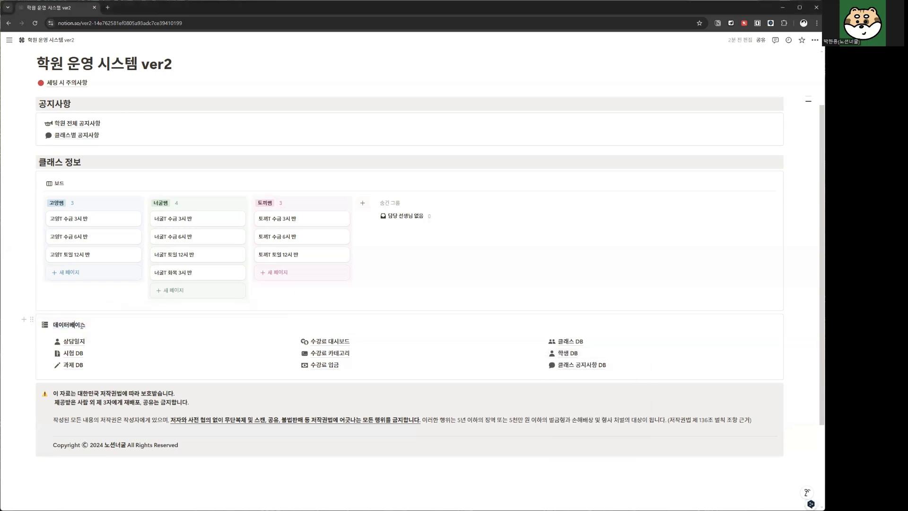
pyautogui.click(573, 355)
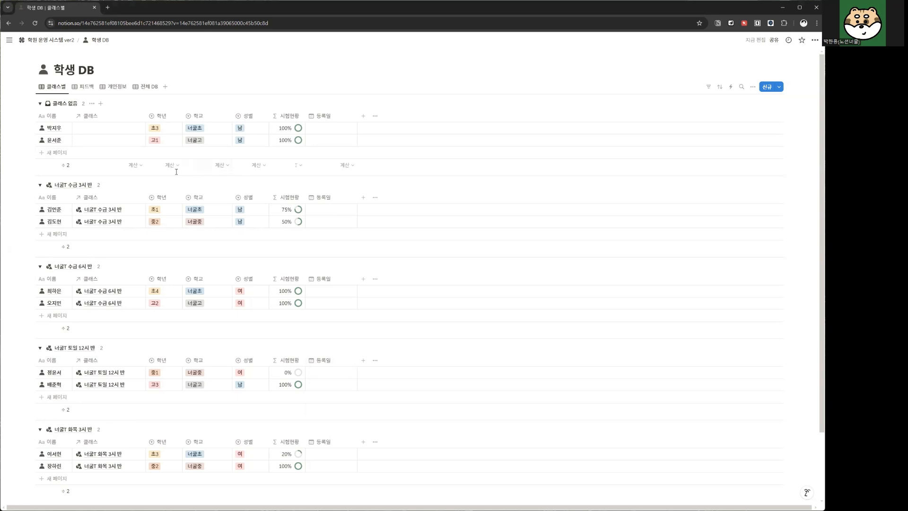
pyautogui.click(149, 89)
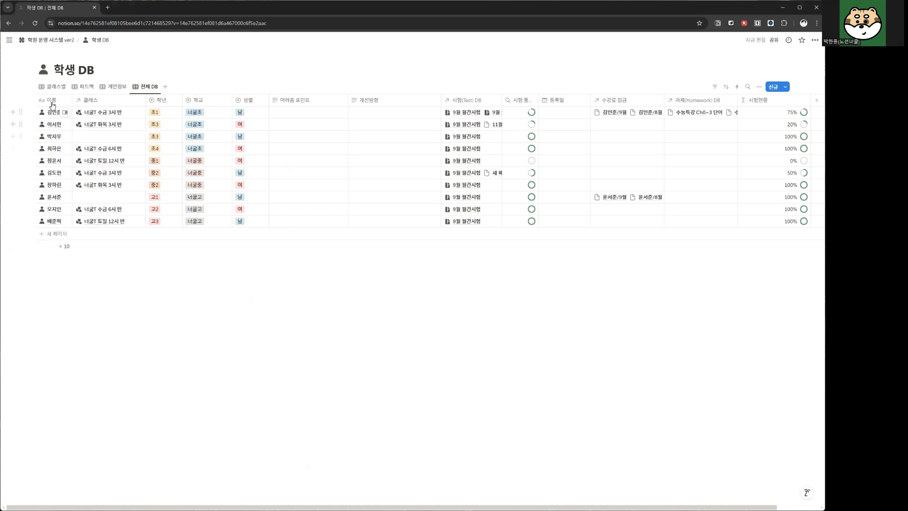
# Step: Add eight blank rows below the existing students in the 전체 DB table
pyautogui.click(58, 235)
pyautogui.click(55, 245)
pyautogui.click(54, 258)
pyautogui.press('Escape')
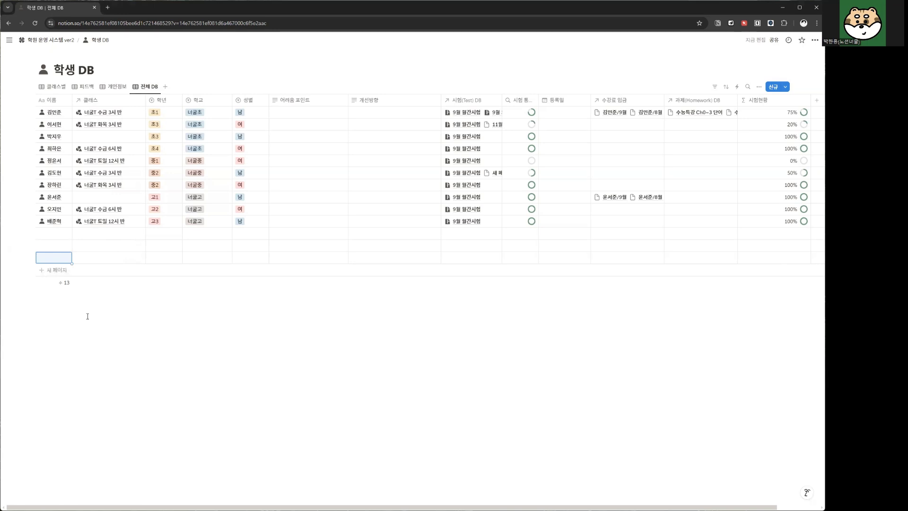
pyautogui.hotkey('shift', 'Return')
pyautogui.hotkey('shift', 'Return')
pyautogui.hotkey('shift', 'Return')
pyautogui.hotkey('shift', 'Return')
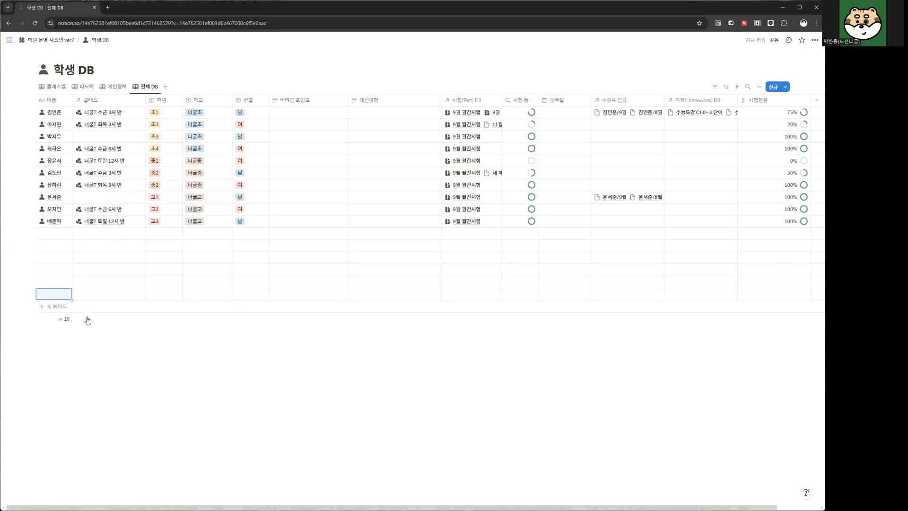
pyautogui.hotkey('shift', 'Return')
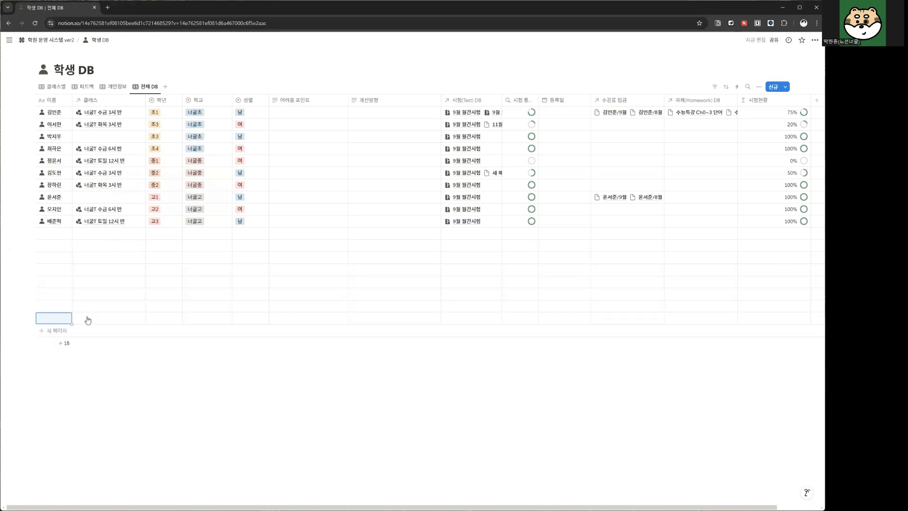
# Step: Copy the four student names from the fifth to eighth rows into the 이름 cells of the first four blank rows
pyautogui.click(52, 237)
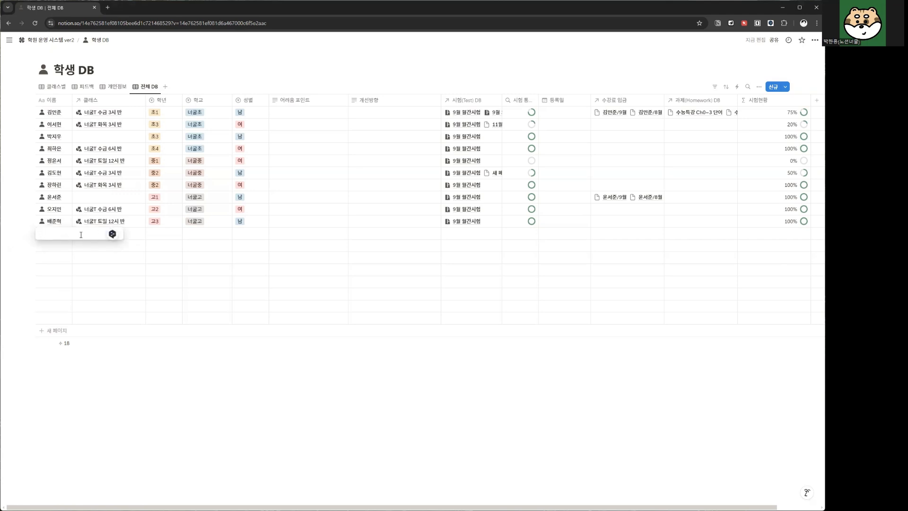
pyautogui.press('Escape')
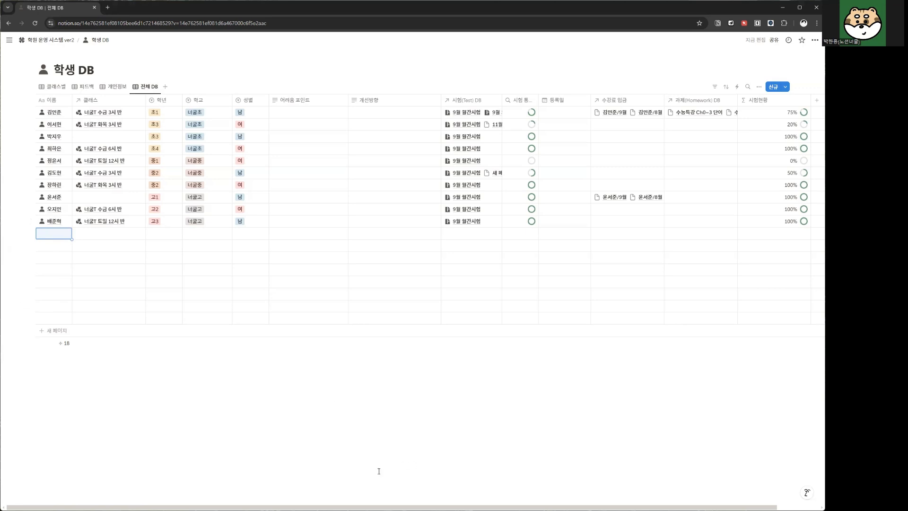
pyautogui.click(51, 163)
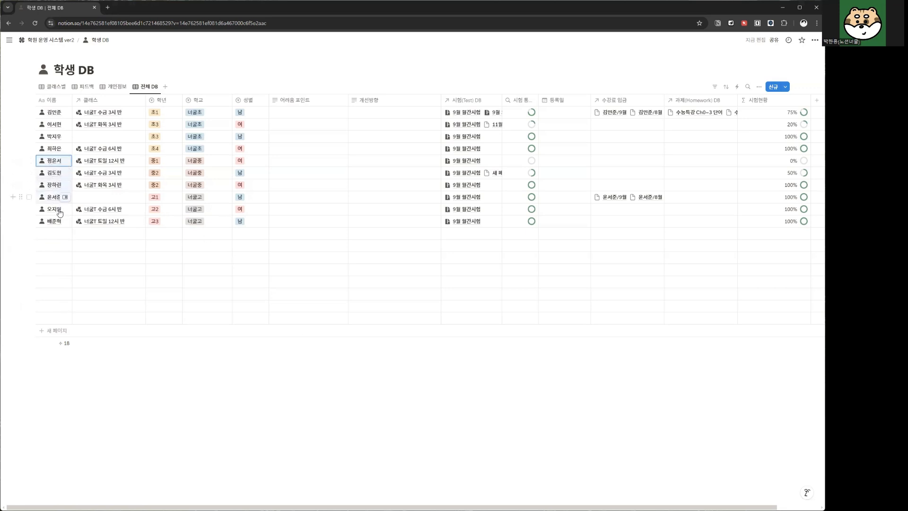
pyautogui.click(55, 233)
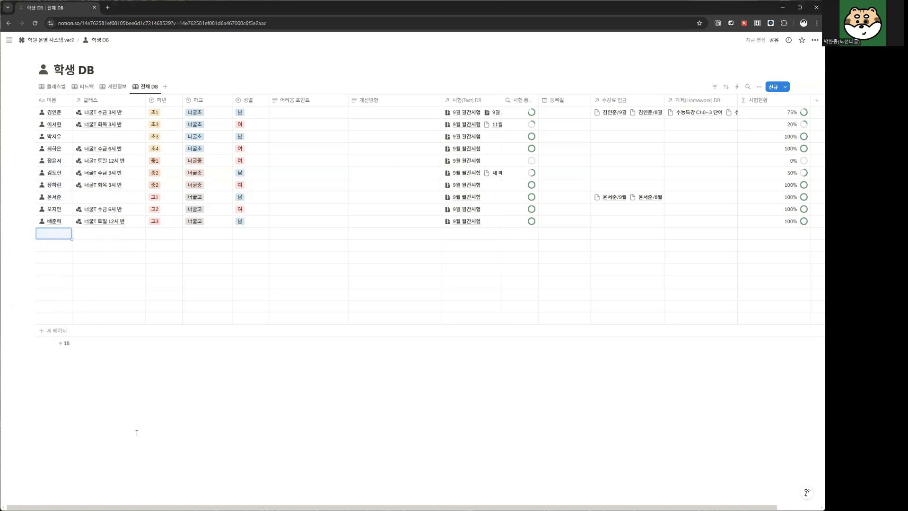
pyautogui.write('정윤서 김도현 장하린 윤서준')
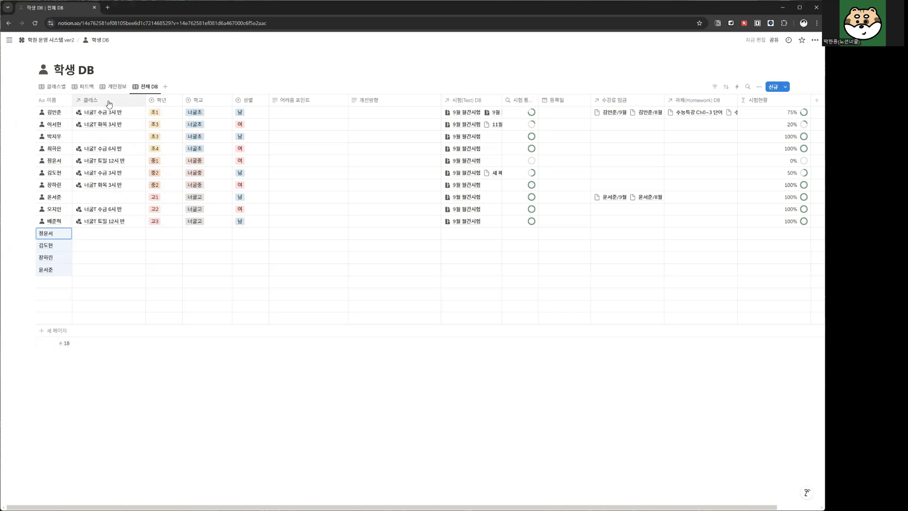
# Step: Examine the student table's columns from 클래스 through 시험현황 at a larger page zoom
pyautogui.hotkey('ctrl', '+')
pyautogui.hotkey('ctrl', '+')
pyautogui.hotkey('ctrl', '+')
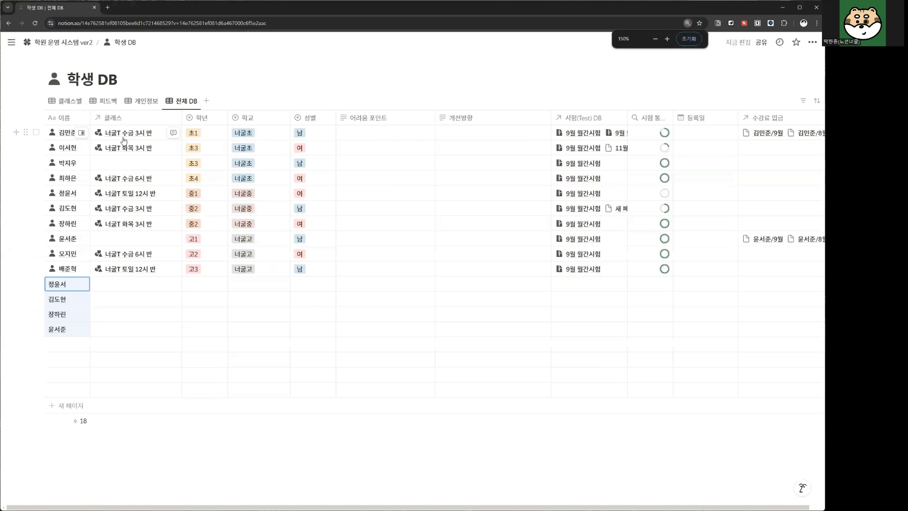
pyautogui.hscroll(4, 132, 137)
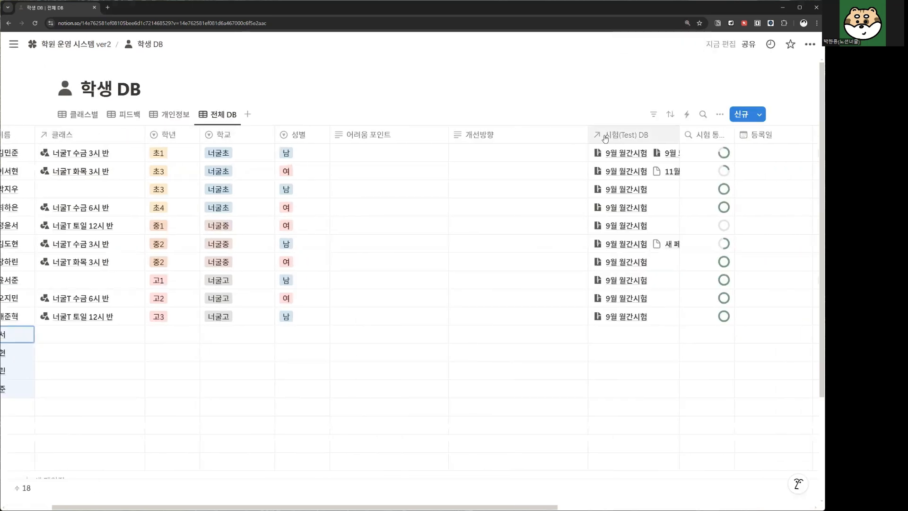
pyautogui.hscroll(3, 615, 137)
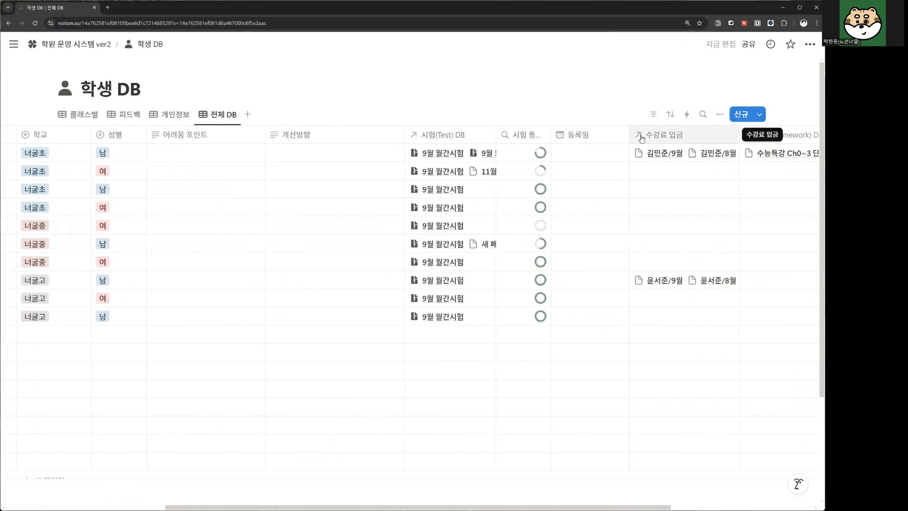
pyautogui.hotkey('ctrl', '-')
pyautogui.hotkey('ctrl', '-')
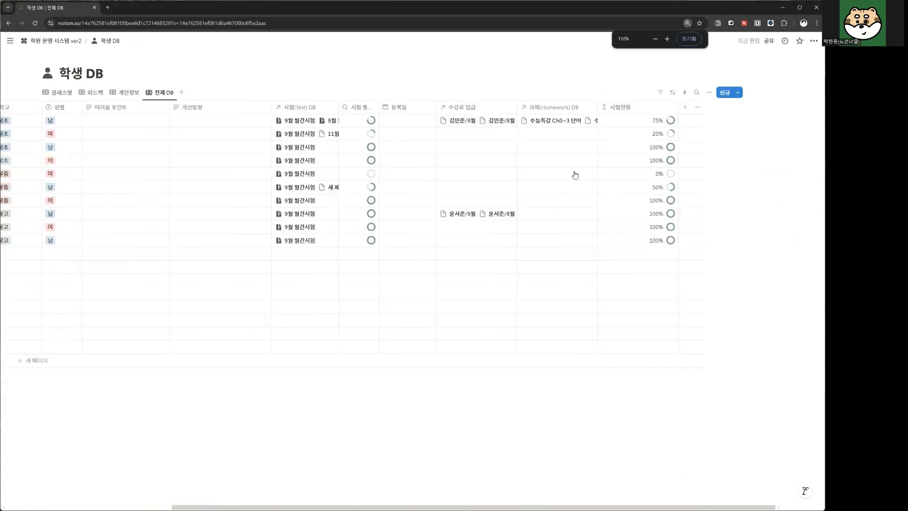
pyautogui.hscroll(-4, 574, 176)
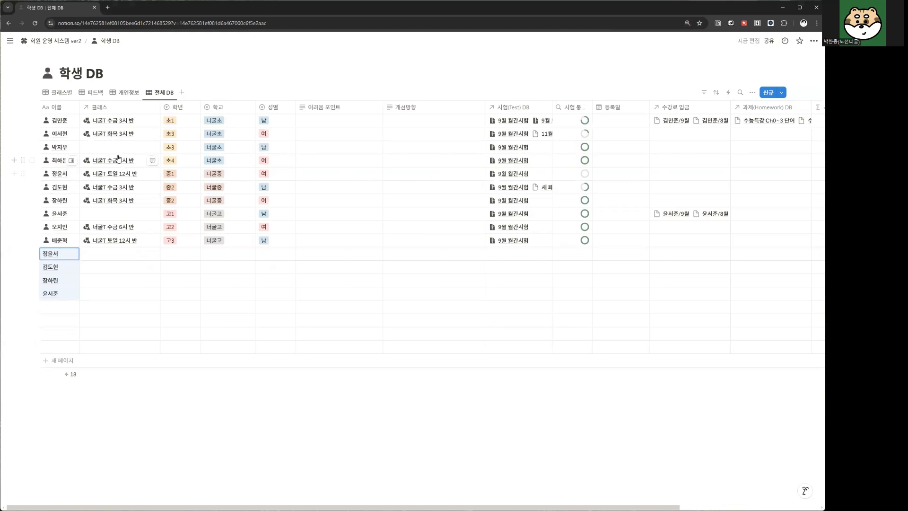
# Step: Review the 클래스 property's settings and its list of available property types without changing anything
pyautogui.click(118, 109)
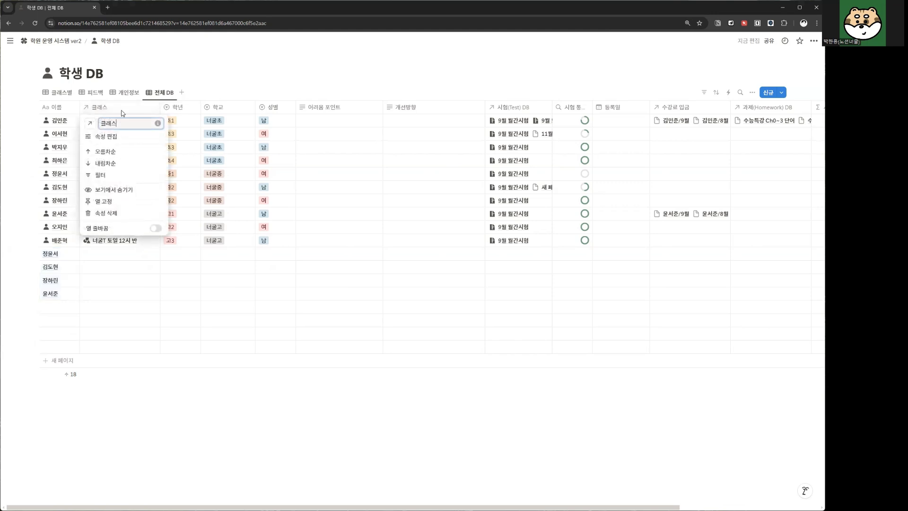
pyautogui.click(118, 137)
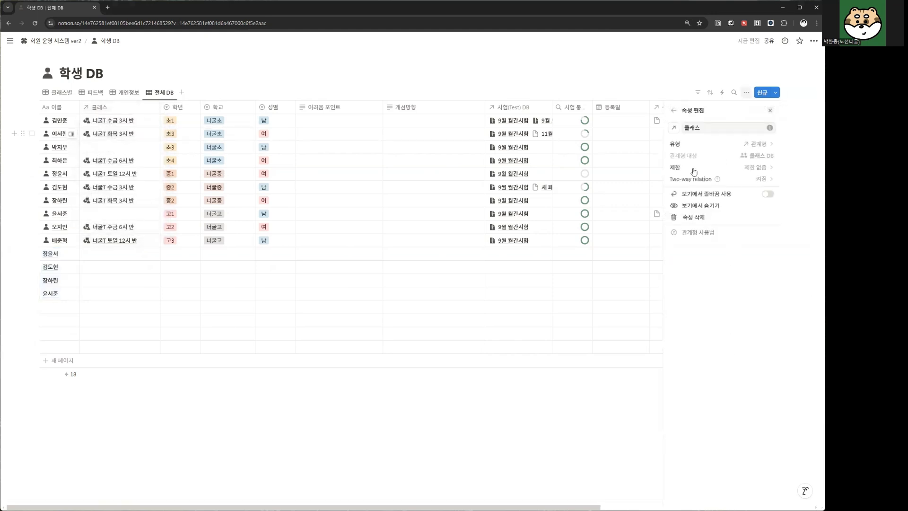
pyautogui.click(742, 145)
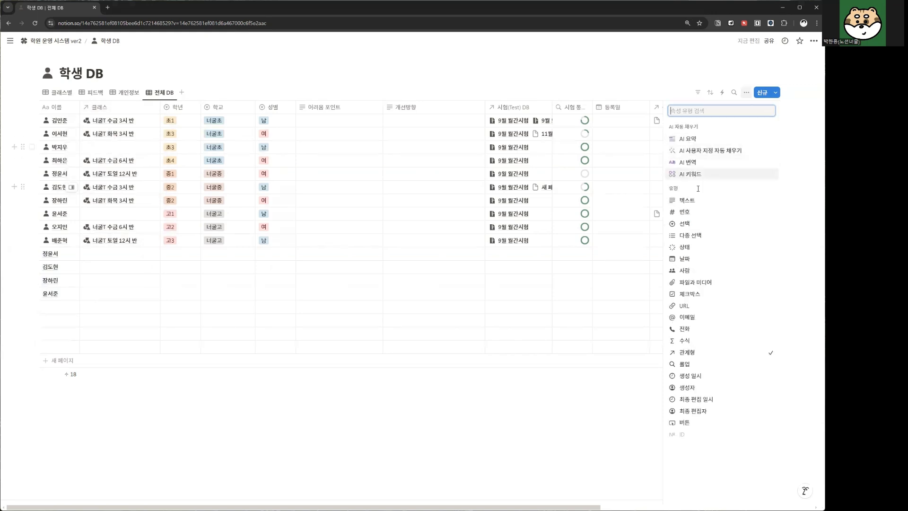
pyautogui.click(233, 84)
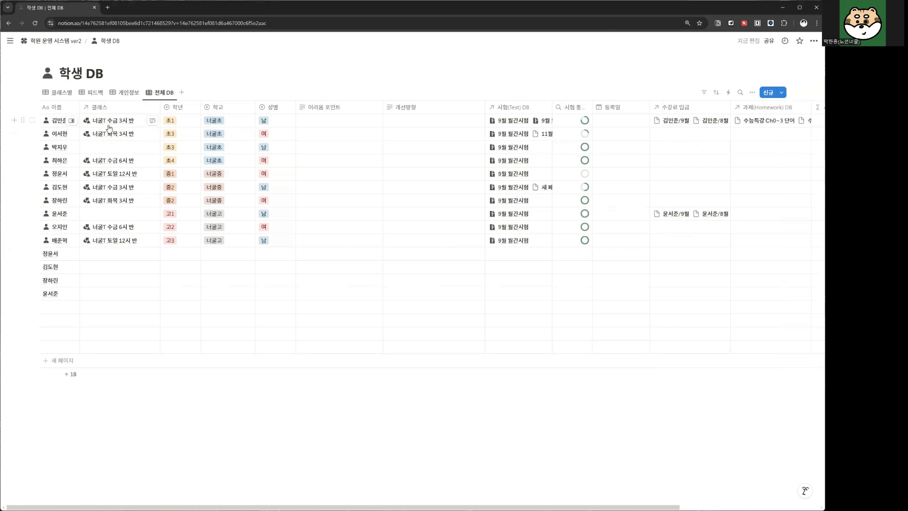
# Step: Show the 담당 선생님 property beside each class in the 클래스 relation picker, using the third student's empty cell
pyautogui.click(108, 151)
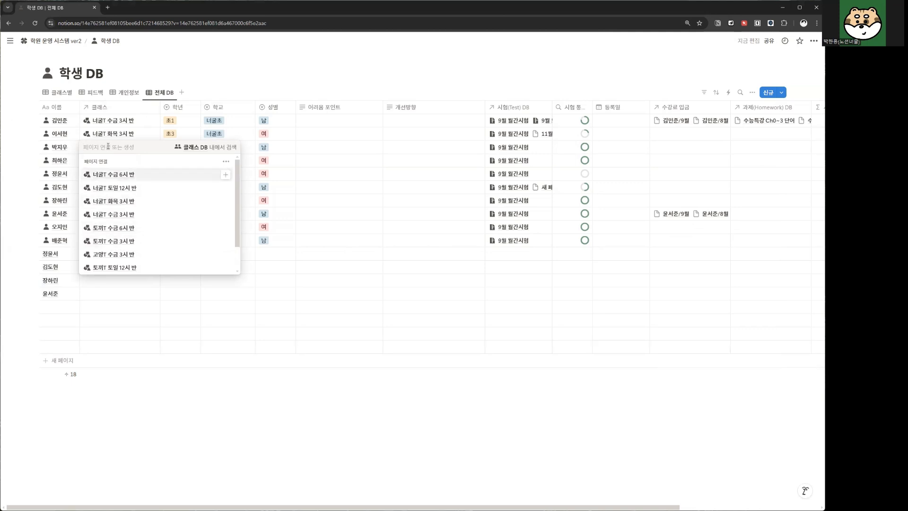
pyautogui.press('Escape')
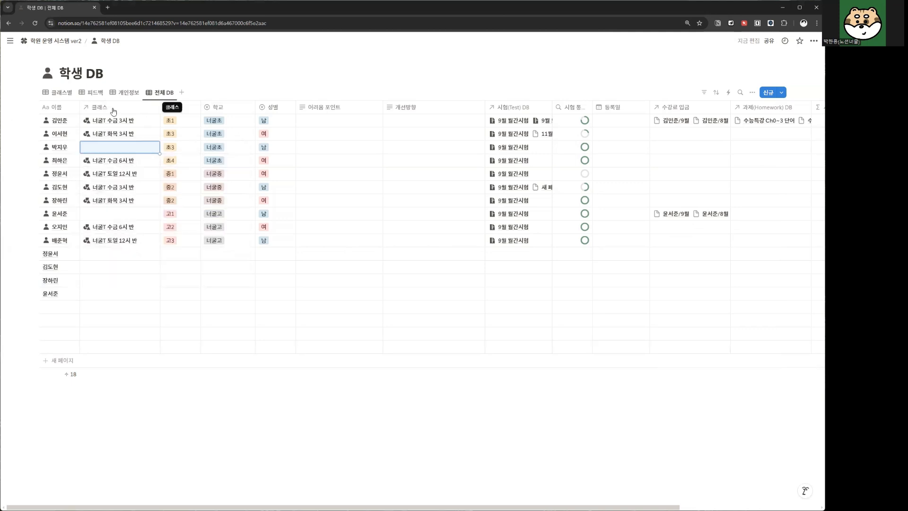
pyautogui.click(109, 152)
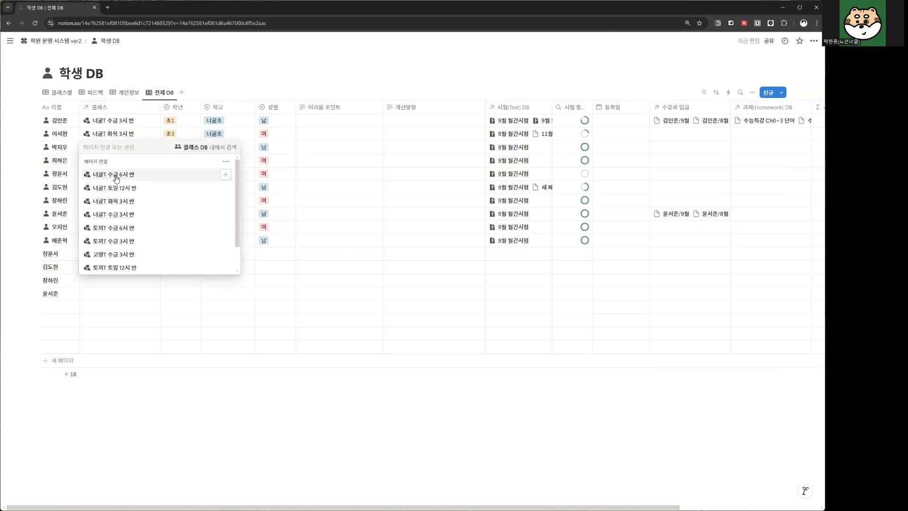
pyautogui.scroll(-1, 116, 183)
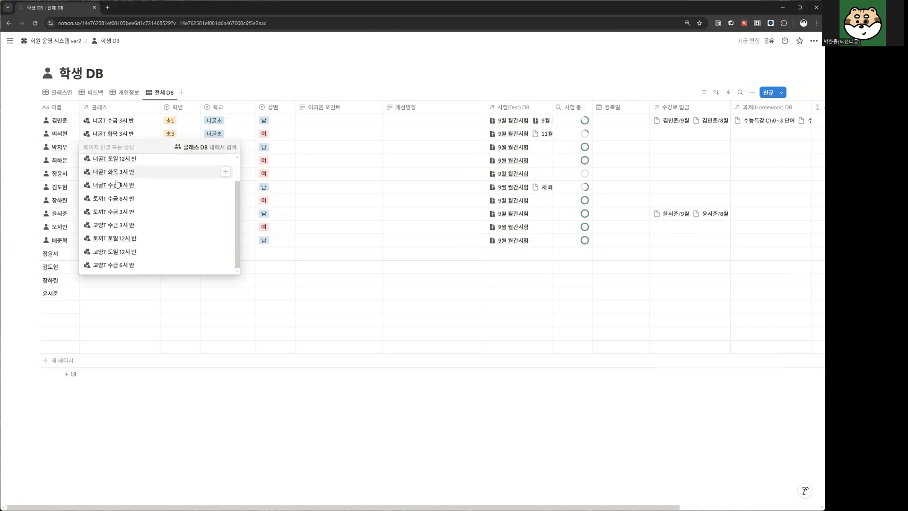
pyautogui.scroll(1, 118, 179)
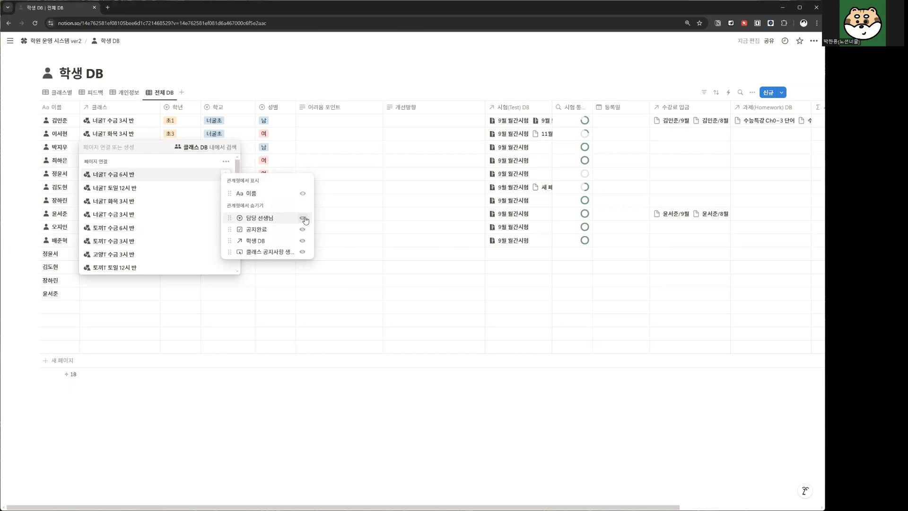
pyautogui.click(303, 218)
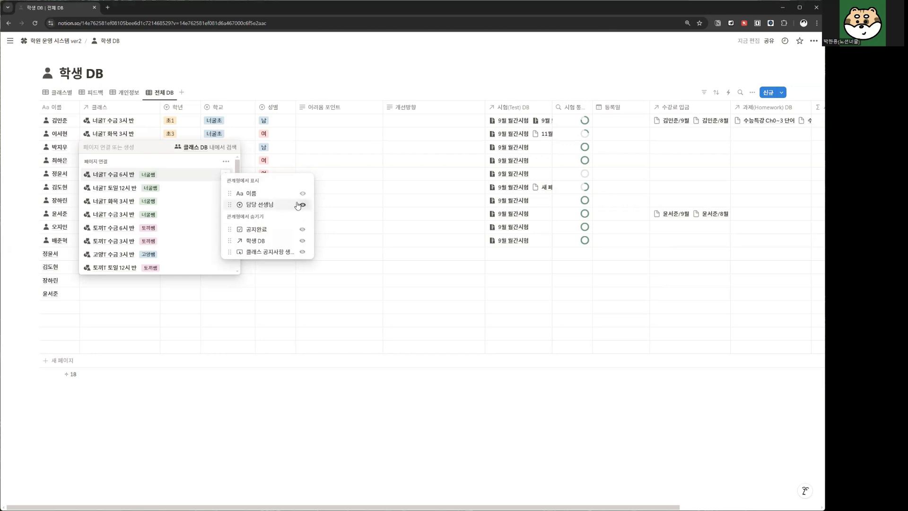
pyautogui.click(205, 203)
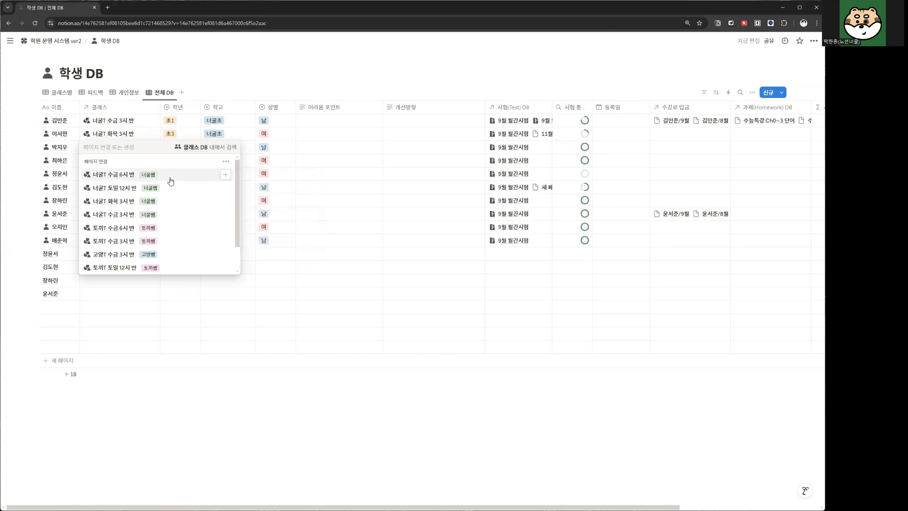
# Step: Review the linkable classes and their 담당 선생님 tags in the third student's relation picker, then close it without choosing
pyautogui.scroll(-1, 171, 205)
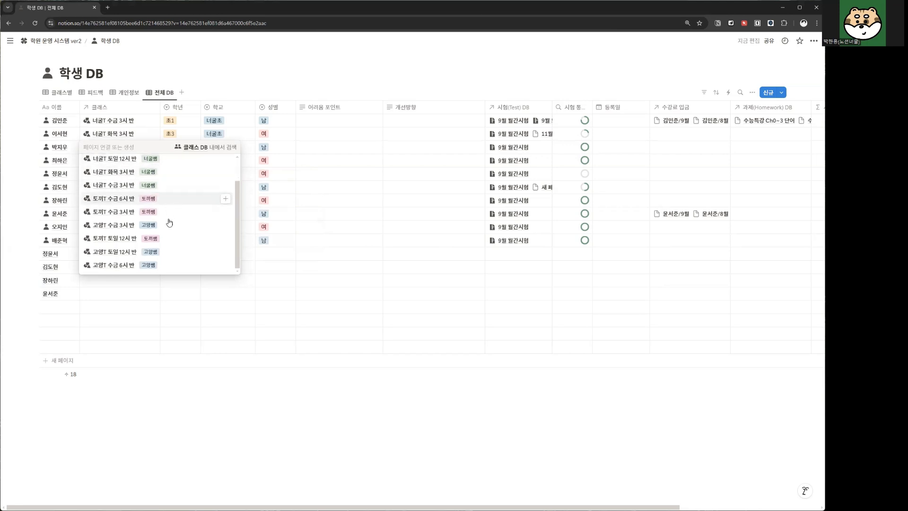
pyautogui.scroll(1, 180, 219)
pyautogui.scroll(2, 180, 219)
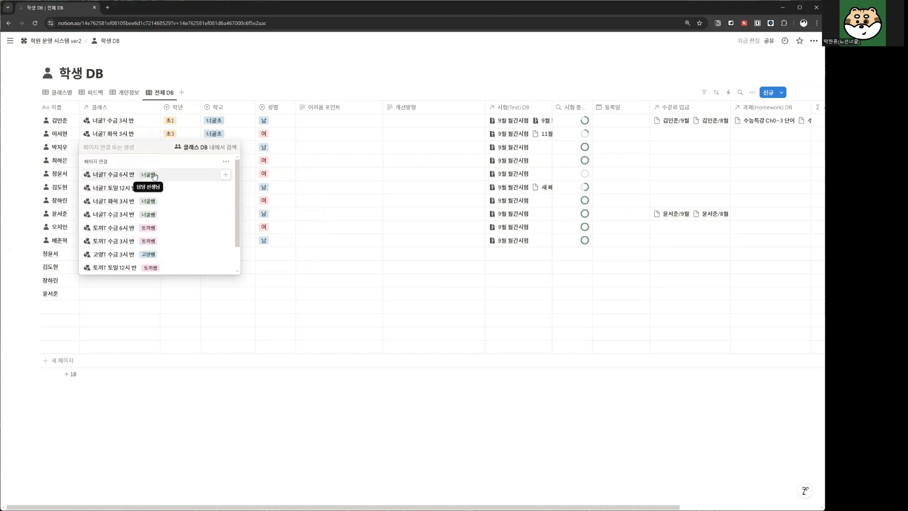
pyautogui.scroll(-1, 155, 200)
pyautogui.scroll(-1, 156, 203)
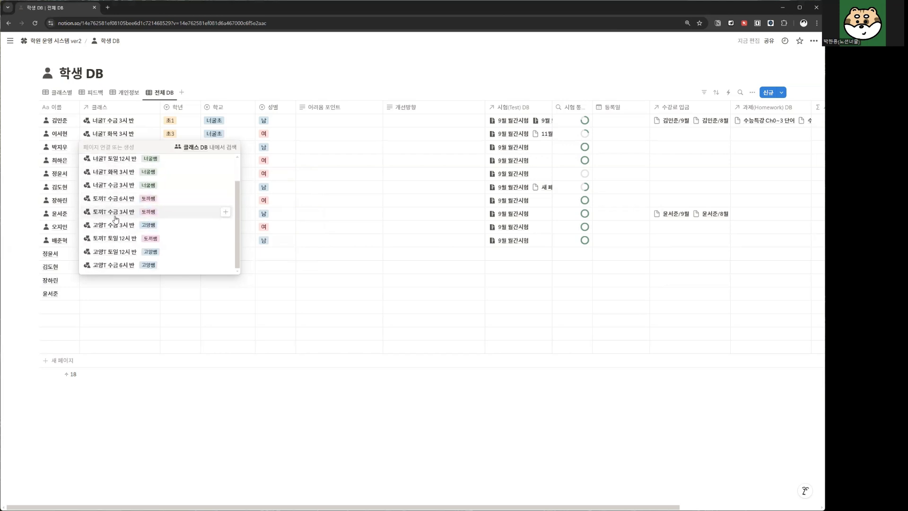
pyautogui.scroll(2, 180, 251)
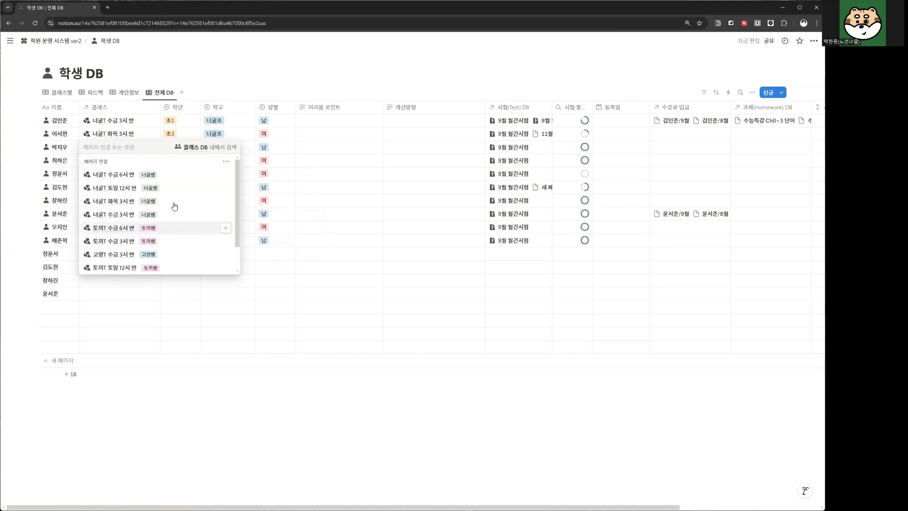
pyautogui.press('Escape')
# Step: Link the class 토끼T 수금 6시 반 to the student in the eighth row
pyautogui.click(114, 216)
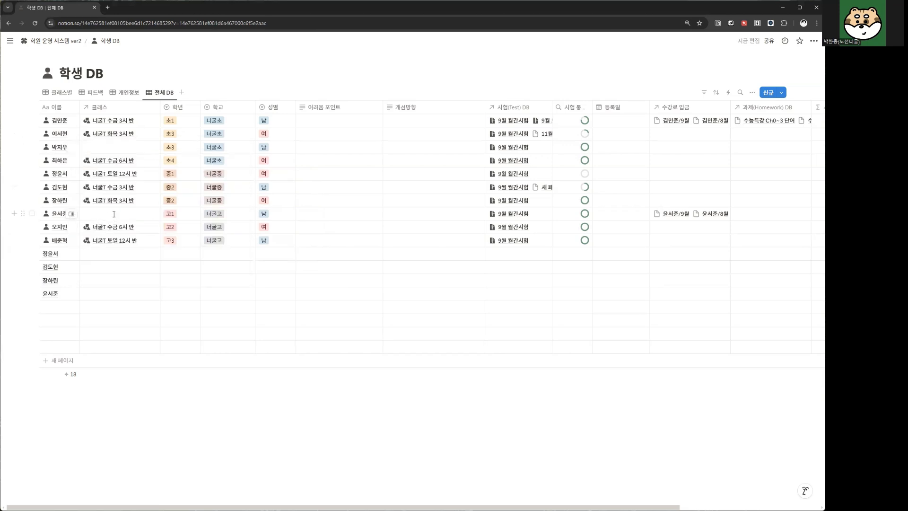
pyautogui.scroll(-2, 120, 262)
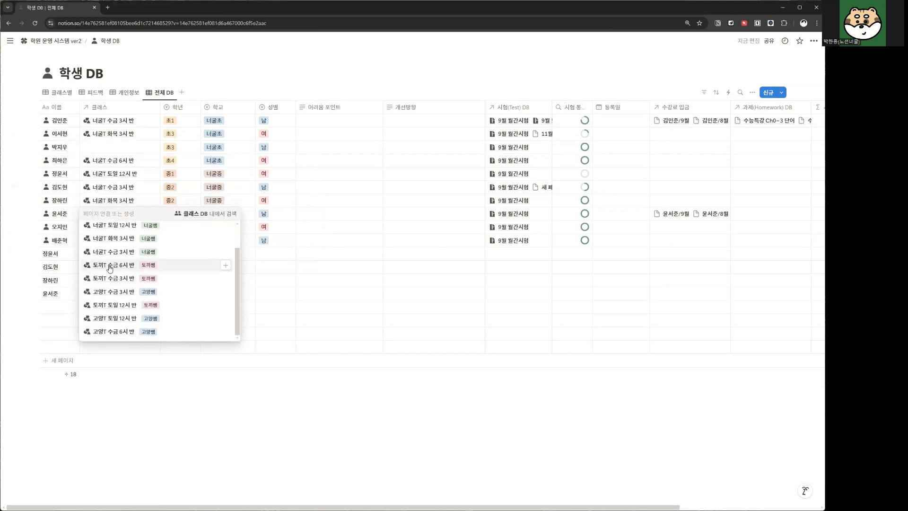
pyautogui.click(112, 269)
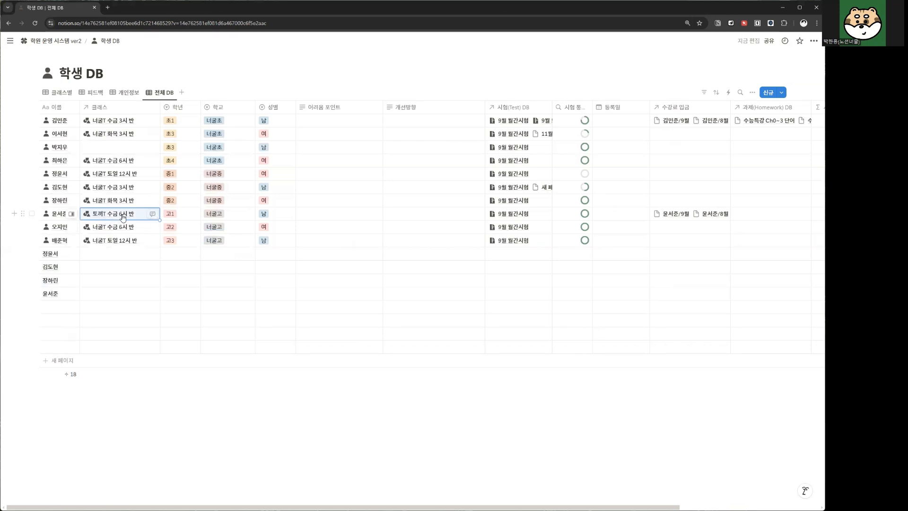
# Step: Reorder the 학년 options from the first student's cell, placing 고1 above 고2
pyautogui.click(179, 124)
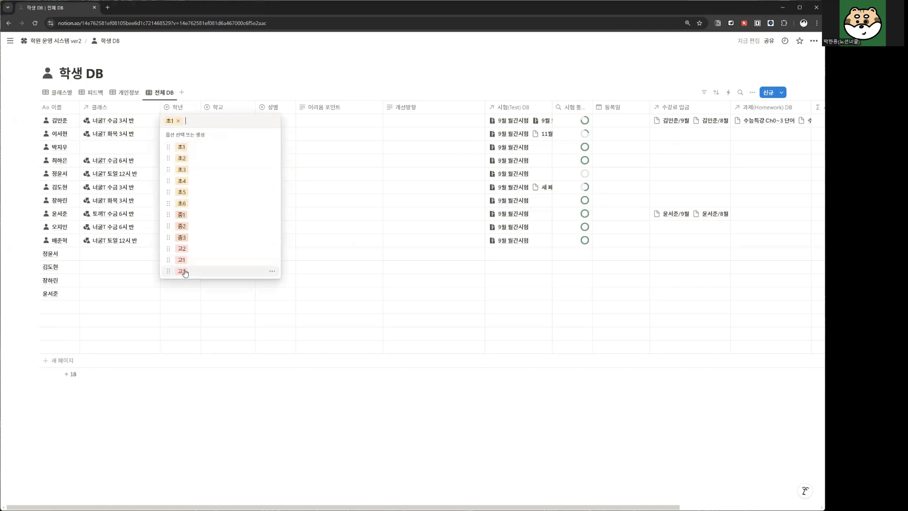
pyautogui.moveTo(189, 261); pyautogui.dragTo(194, 252)
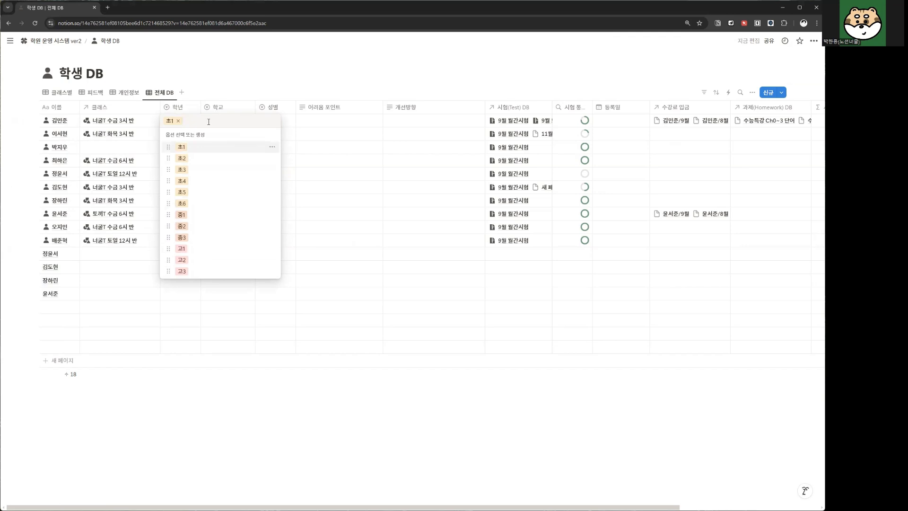
# Step: Create a new 학년 option named 텍스트 and assign it to the first student
pyautogui.write('xprt')
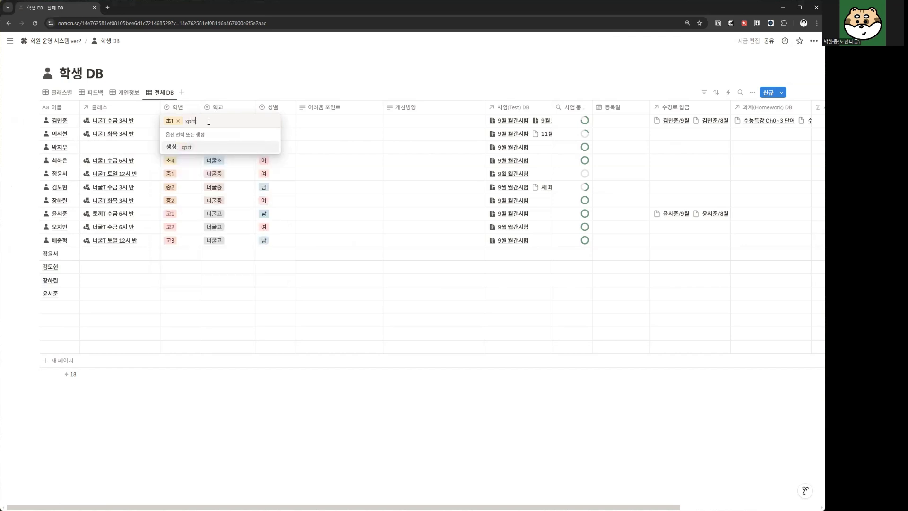
pyautogui.press('BackSpace')
pyautogui.press('BackSpace')
pyautogui.press('BackSpace')
pyautogui.write('텍스트')
pyautogui.click(171, 147)
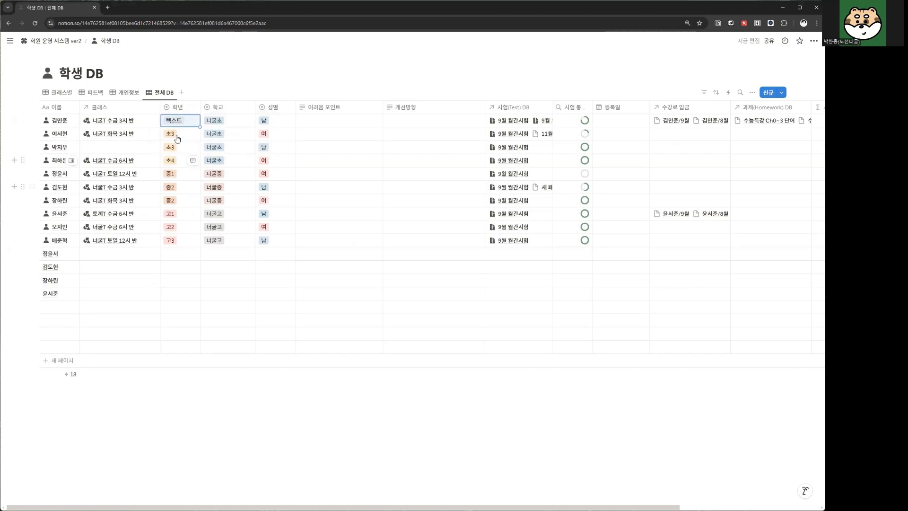
# Step: Delete the 텍스트 option from the 학년 property and confirm the deletion
pyautogui.click(175, 122)
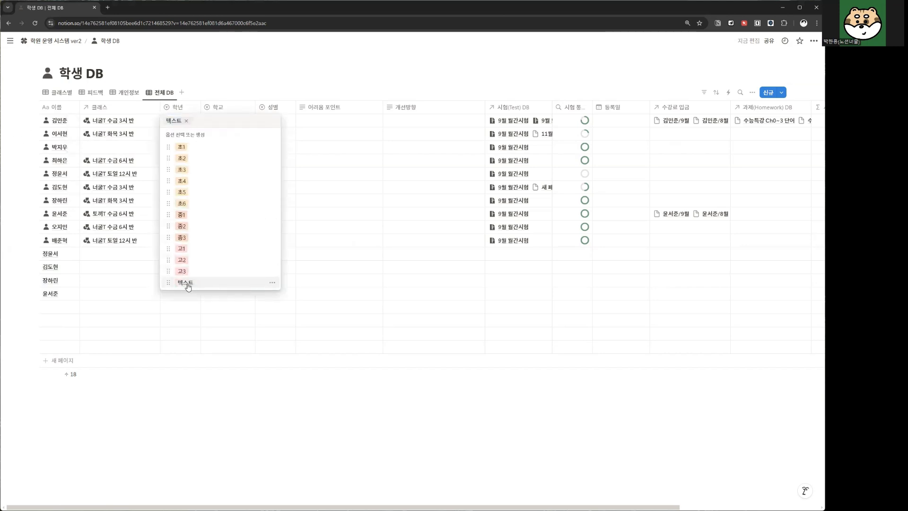
pyautogui.click(274, 283)
pyautogui.click(250, 313)
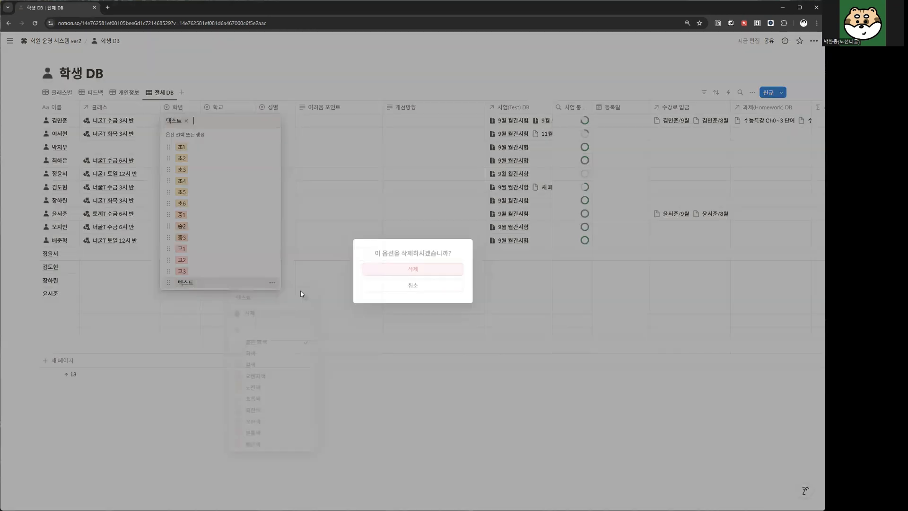
pyautogui.click(402, 268)
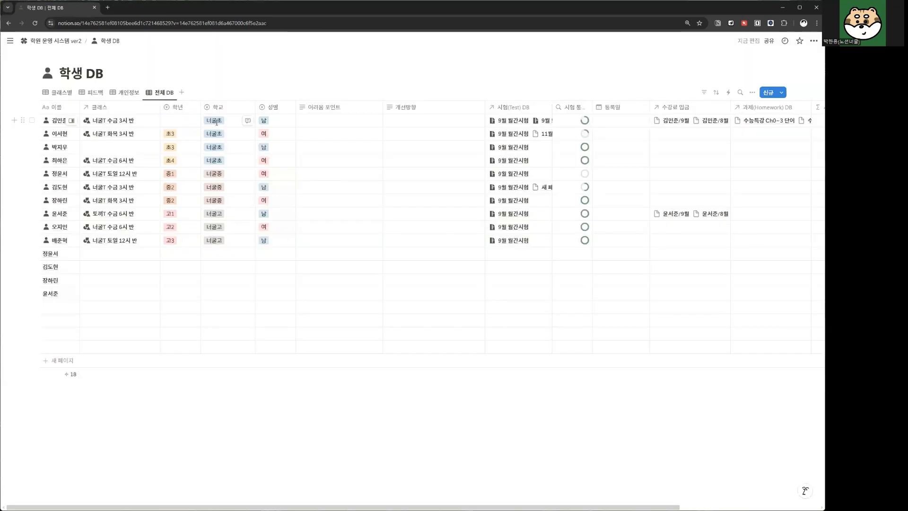
# Step: Try entering a new option in the first student's 학교 cell, cancel it, and check the 성별 cell without changing it
pyautogui.click(217, 122)
pyautogui.write('ㅌ')
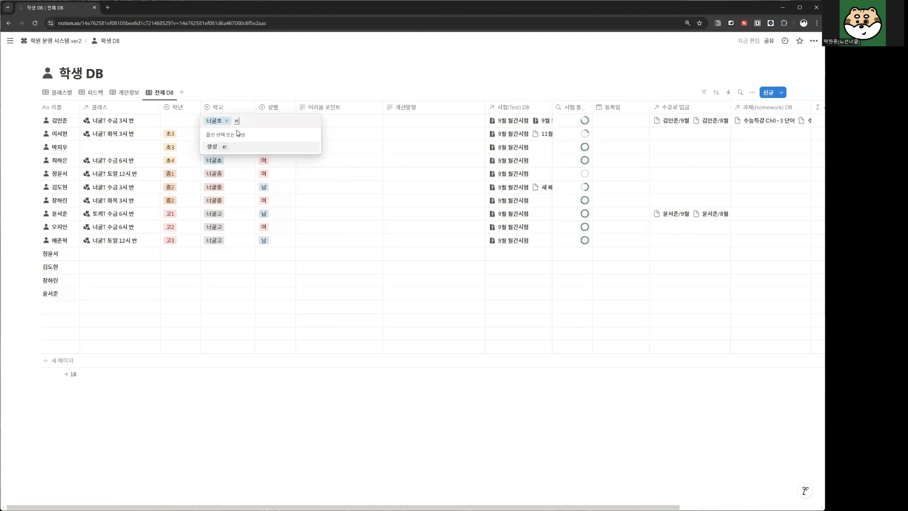
pyautogui.write('스트')
pyautogui.press('Escape')
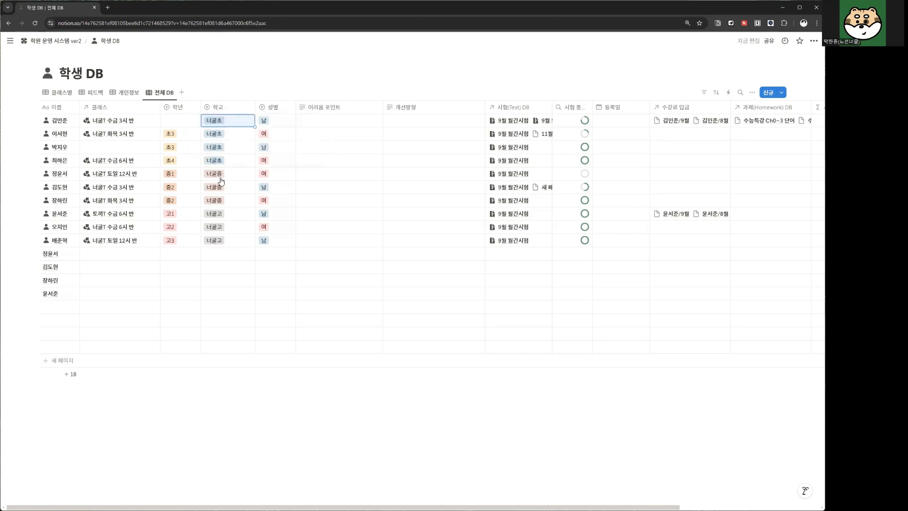
pyautogui.click(271, 122)
pyautogui.press('Escape')
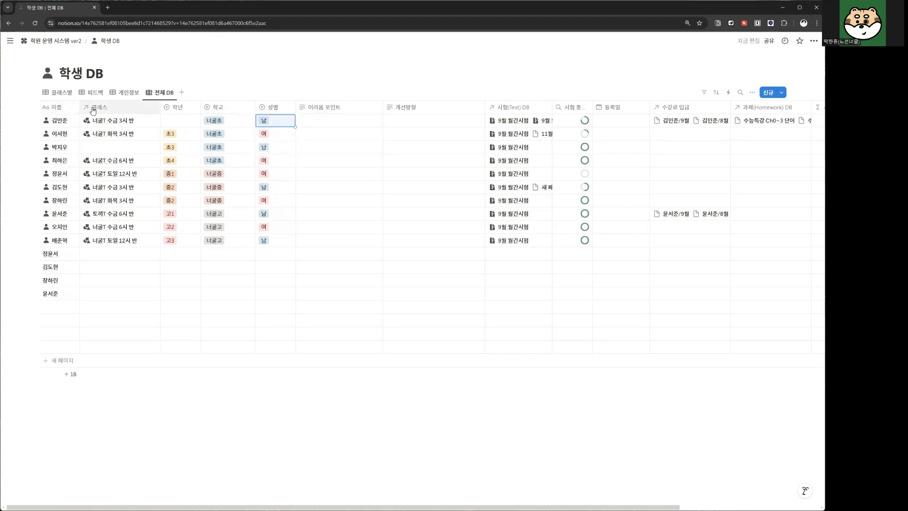
# Step: Try hiding the 어려움 포인트 property from the 전체 DB view, then undo the hiding
pyautogui.scroll(3, 94, 122)
pyautogui.scroll(-2, 384, 208)
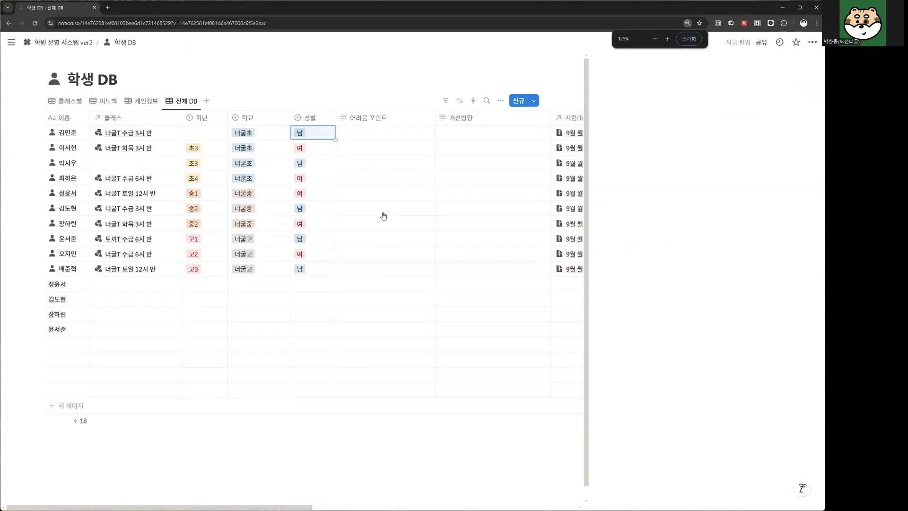
pyautogui.hscroll(4, 384, 201)
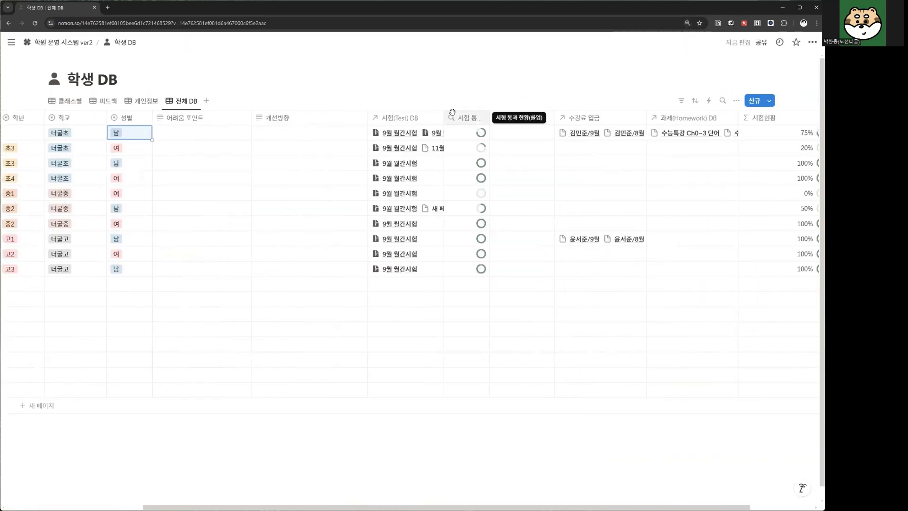
pyautogui.scroll(-1, 444, 161)
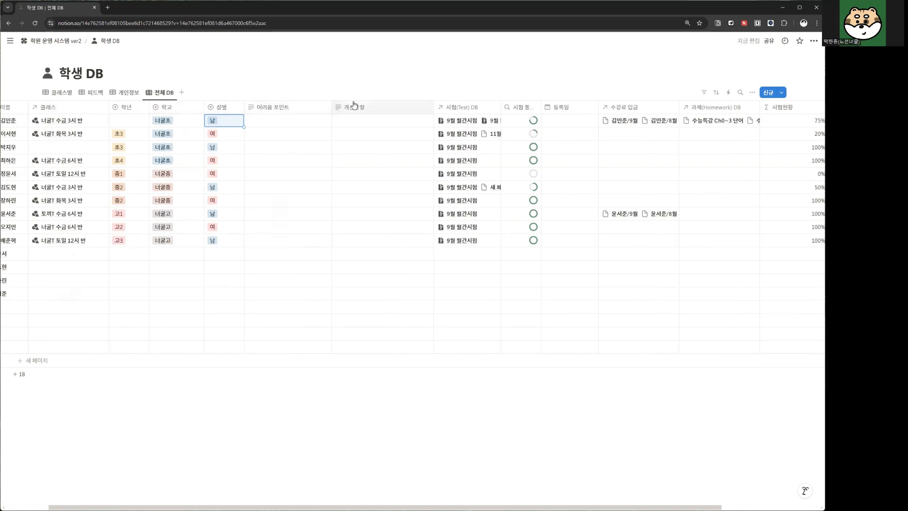
pyautogui.click(312, 113)
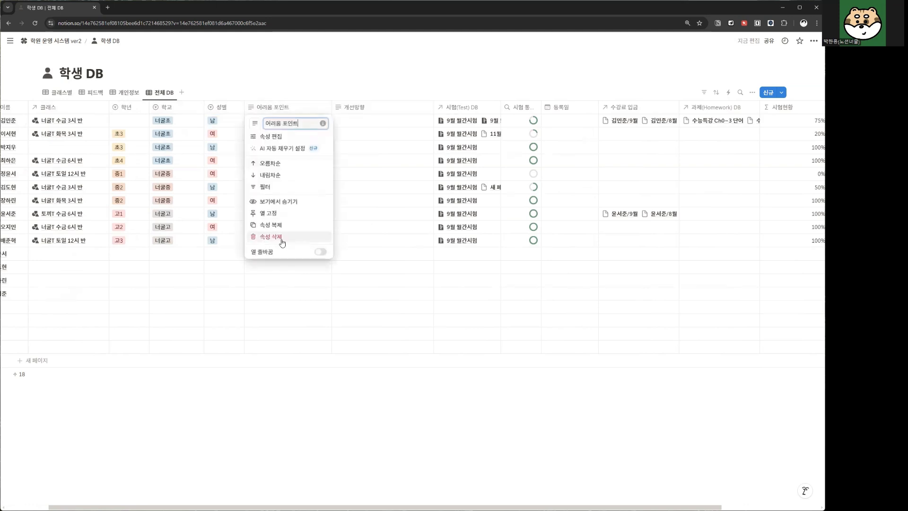
pyautogui.click(273, 203)
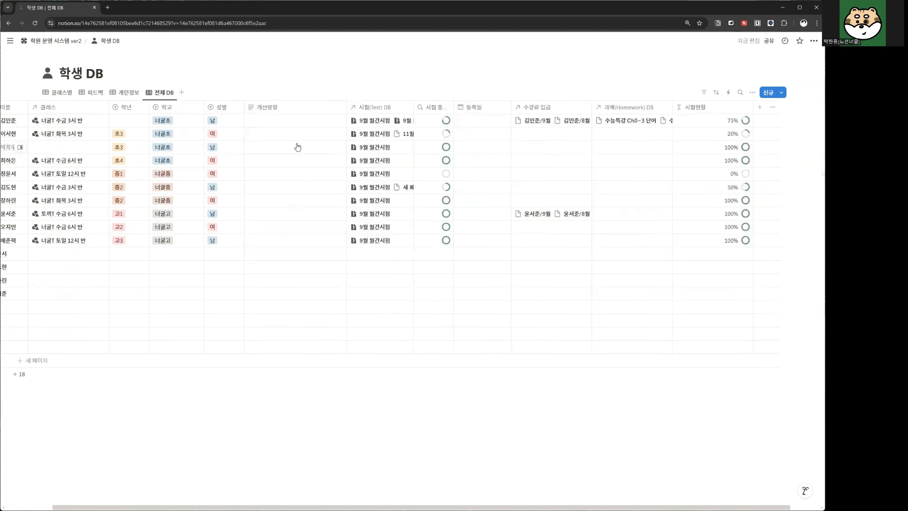
pyautogui.hotkey('ctrl', 'z')
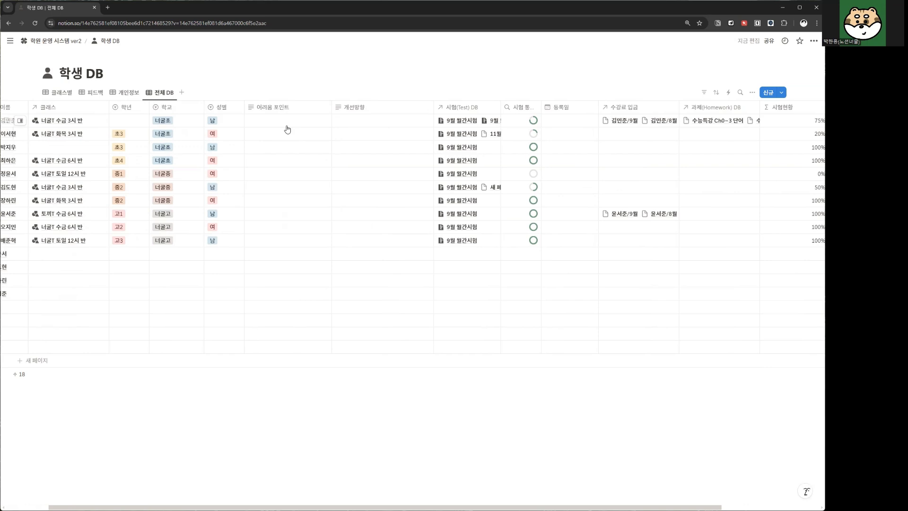
# Step: Try renaming the 어려움 포인트 property to 특이사항, then undo the rename
pyautogui.click(296, 107)
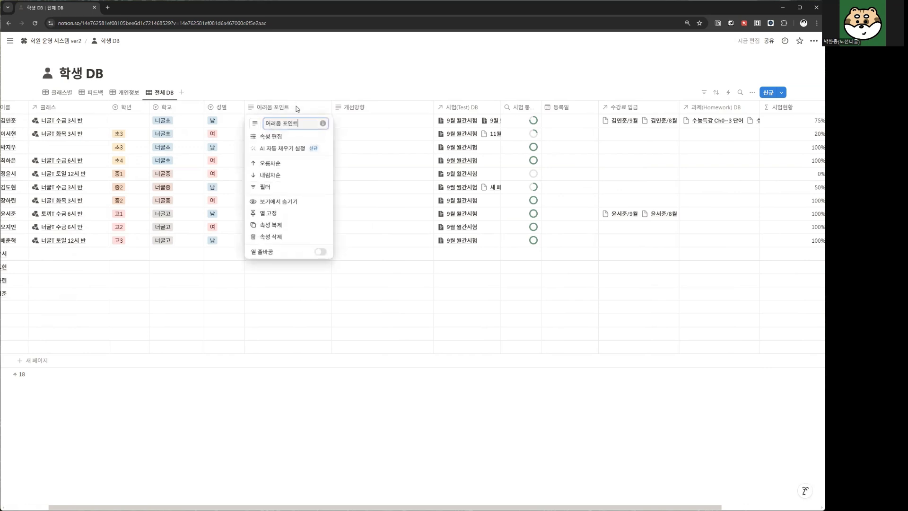
pyautogui.moveTo(301, 125); pyautogui.dragTo(265, 126)
pyautogui.write('특이사항')
pyautogui.press('Return')
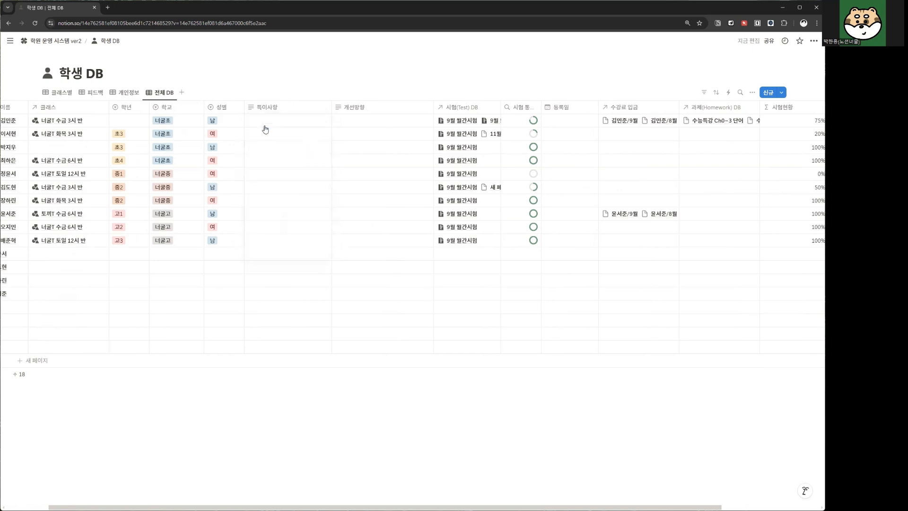
pyautogui.hotkey('ctrl', 'z')
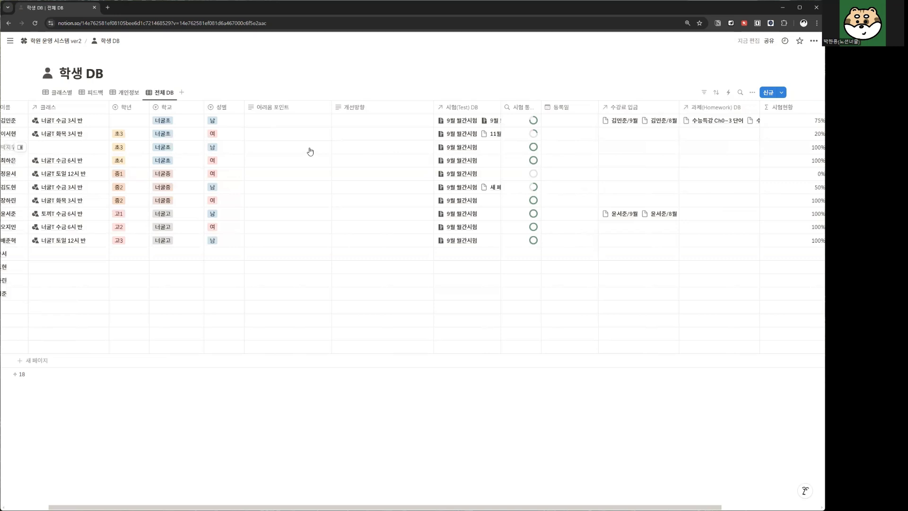
# Step: Narrow the 시험(Test) DB column slightly
pyautogui.hscroll(1, 322, 155)
pyautogui.hscroll(3, 322, 156)
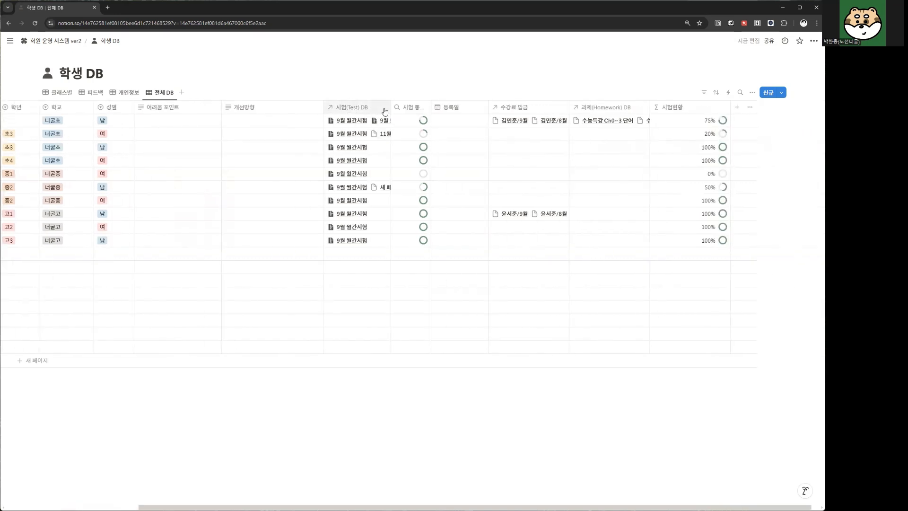
pyautogui.moveTo(392, 108); pyautogui.dragTo(374, 115)
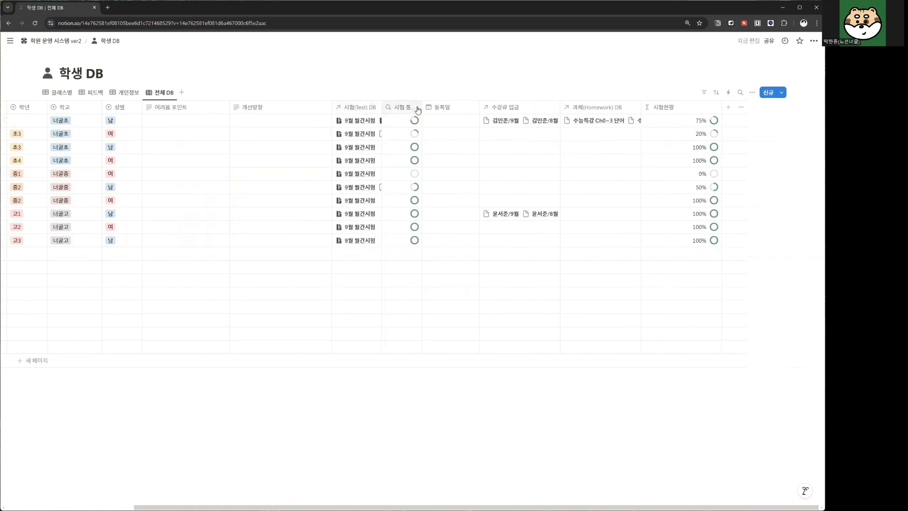
pyautogui.moveTo(421, 110)
pyautogui.mouseDown()
pyautogui.moveTo(455, 110)
pyautogui.moveTo(425, 110)
pyautogui.moveTo(420, 119)
pyautogui.mouseUp()
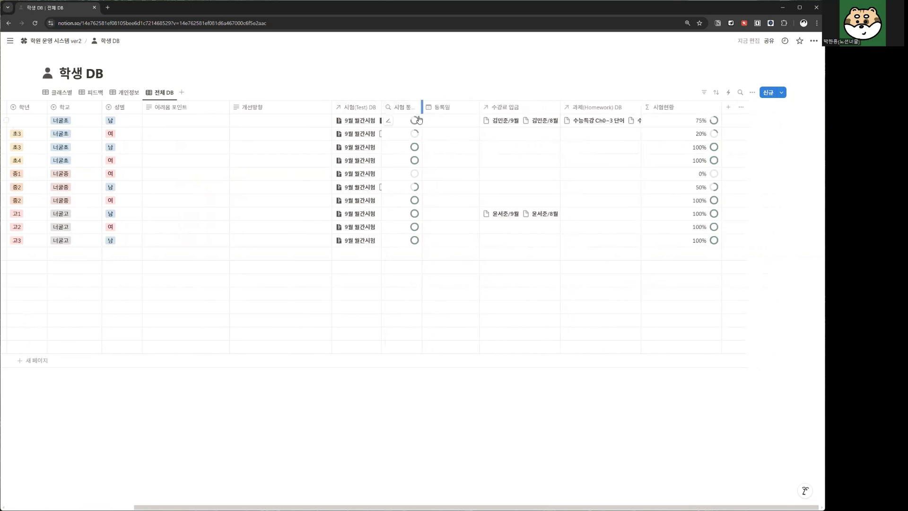
# Step: Try setting the first student's 등록일 to 2024년 11월 16일, then clear the date
pyautogui.click(454, 124)
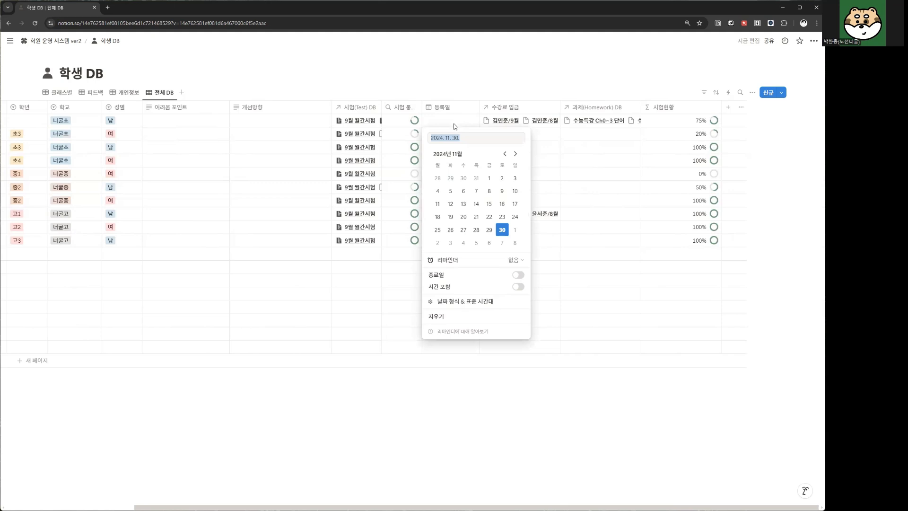
pyautogui.click(503, 205)
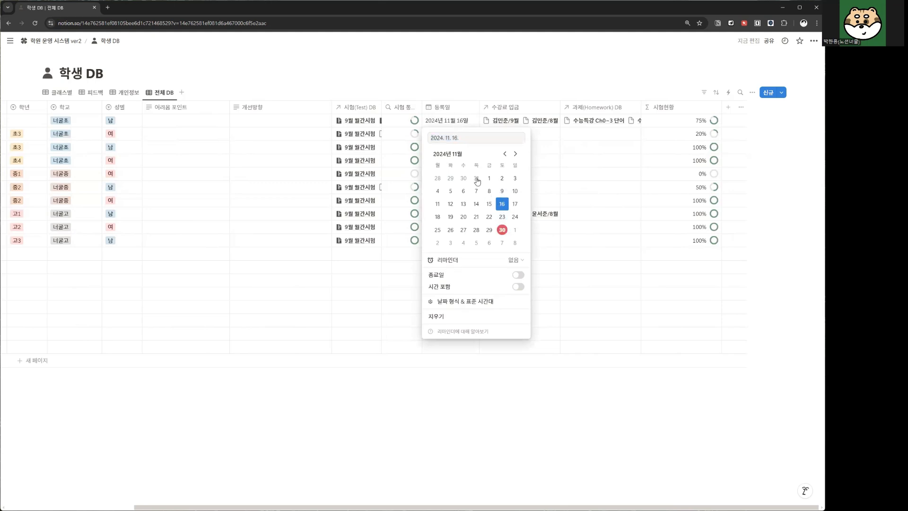
pyautogui.click(455, 111)
pyautogui.press('BackSpace')
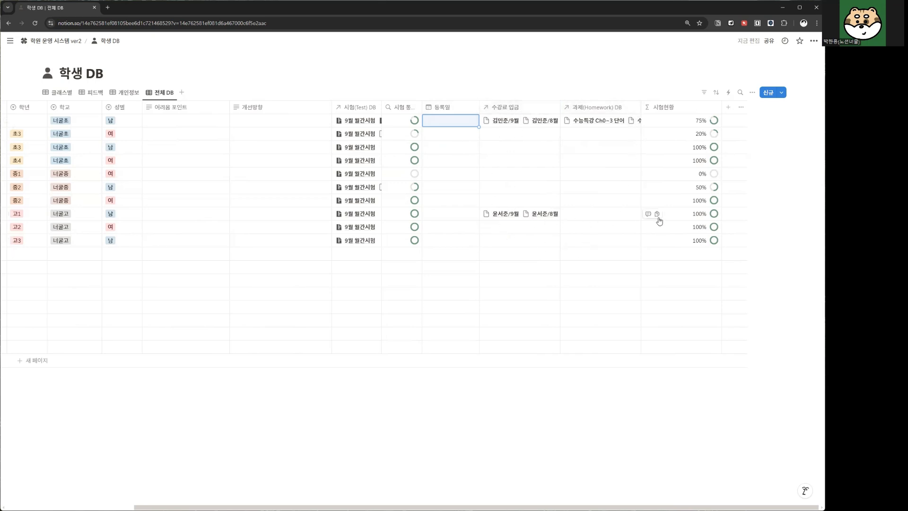
# Step: Review the 시험현황 formula without changing it and narrow the 시험현황 column slightly
pyautogui.click(672, 125)
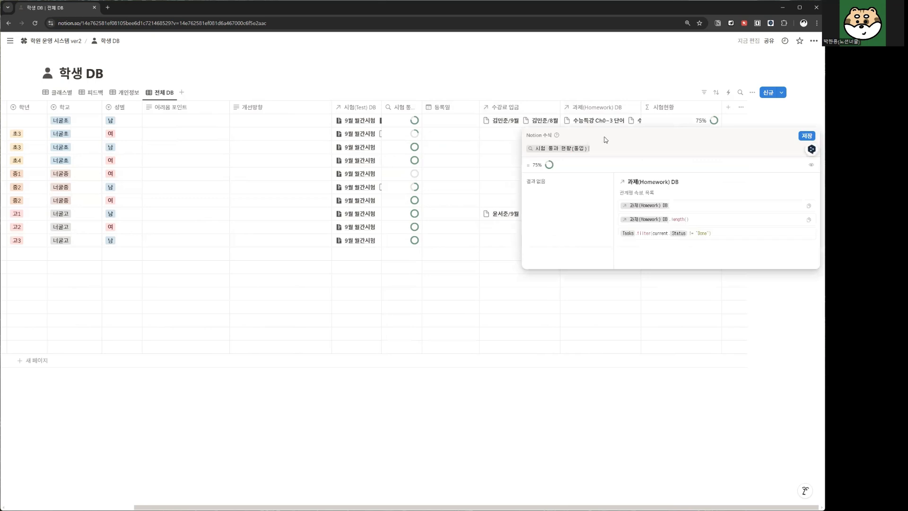
pyautogui.press('Escape')
pyautogui.click(664, 126)
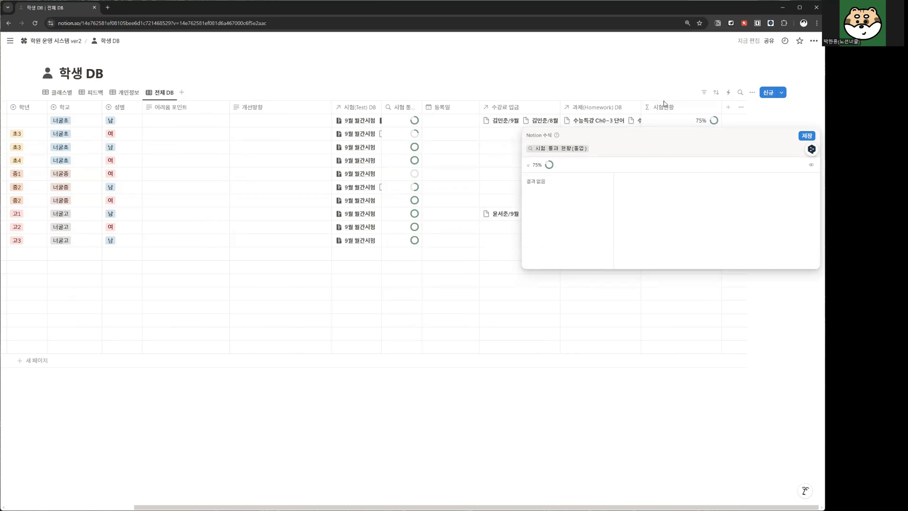
pyautogui.press('Escape')
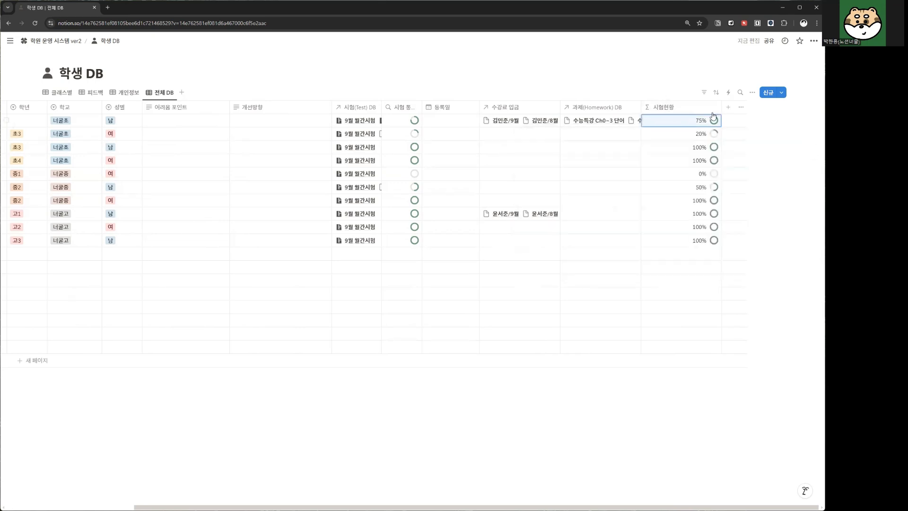
pyautogui.hscroll(-2, 705, 114)
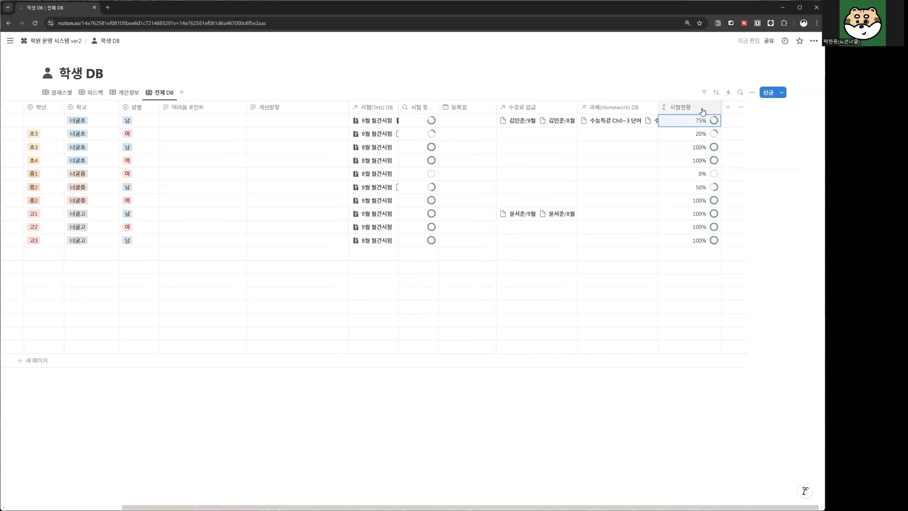
# Step: Review the property types available for a new property in the student database, without adding one
pyautogui.hscroll(-3, 469, 165)
pyautogui.hscroll(-2, 469, 164)
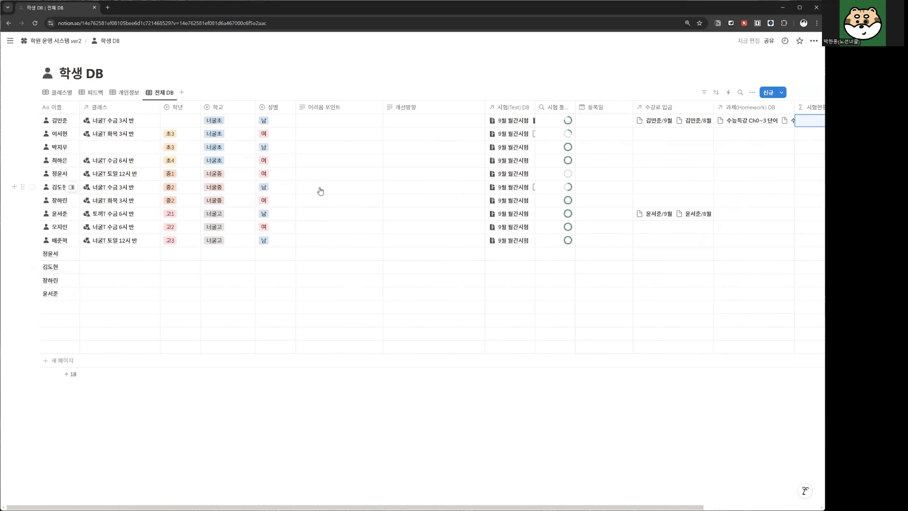
pyautogui.hscroll(3, 317, 192)
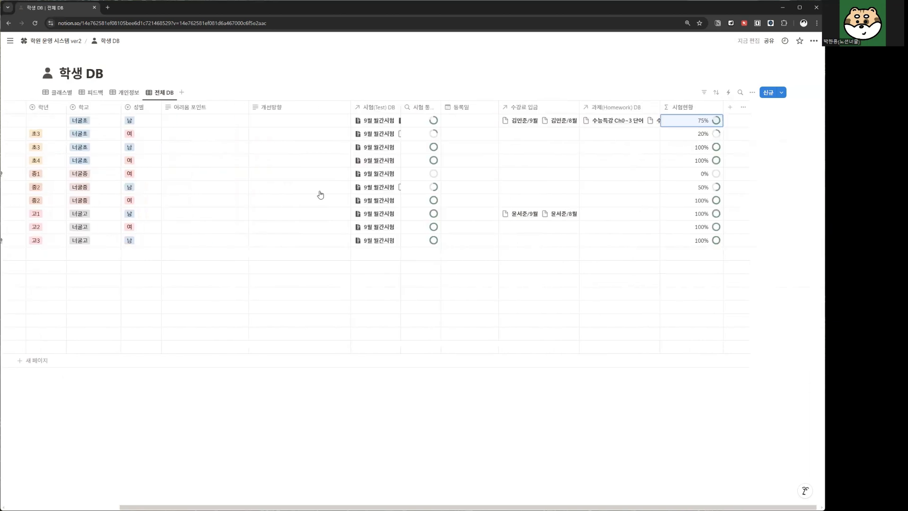
pyautogui.click(731, 108)
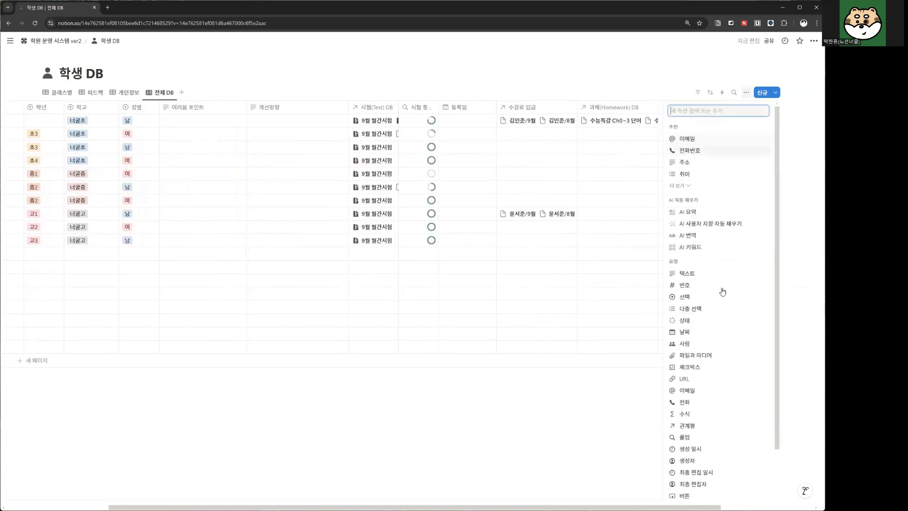
pyautogui.scroll(-1, 714, 279)
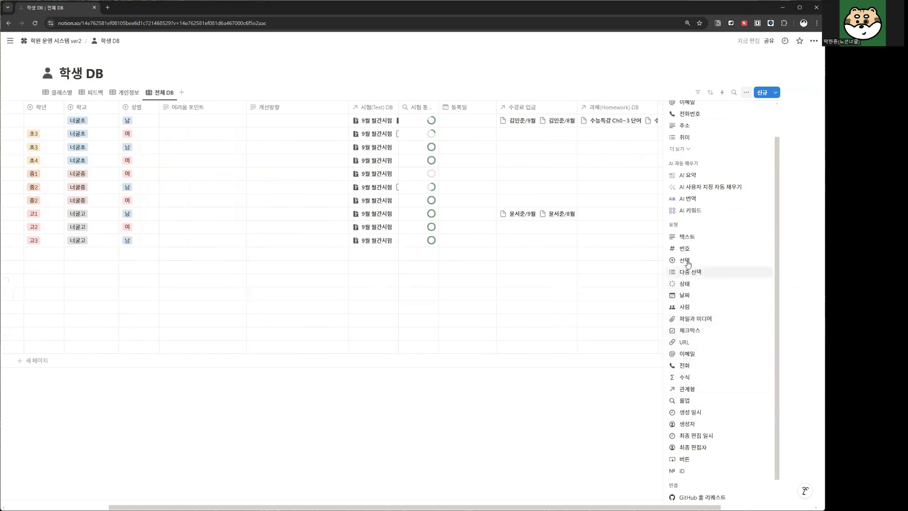
pyautogui.click(545, 308)
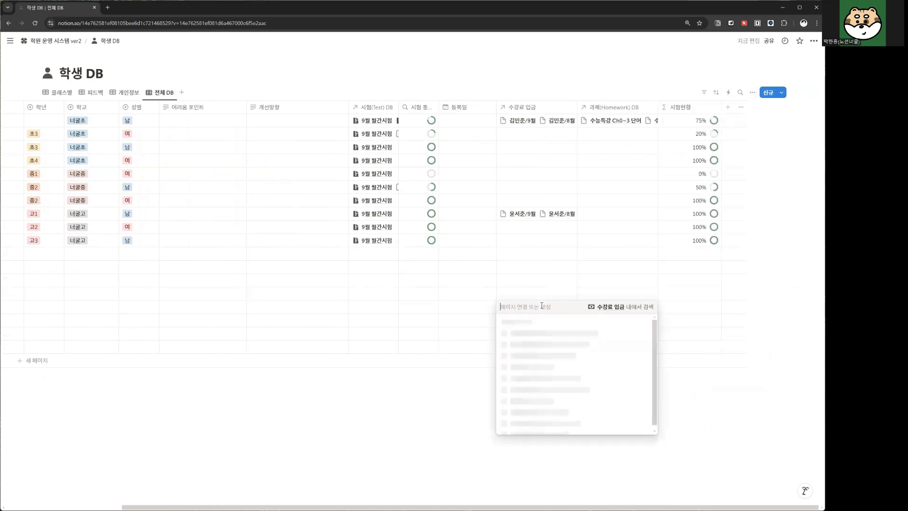
pyautogui.press('Escape')
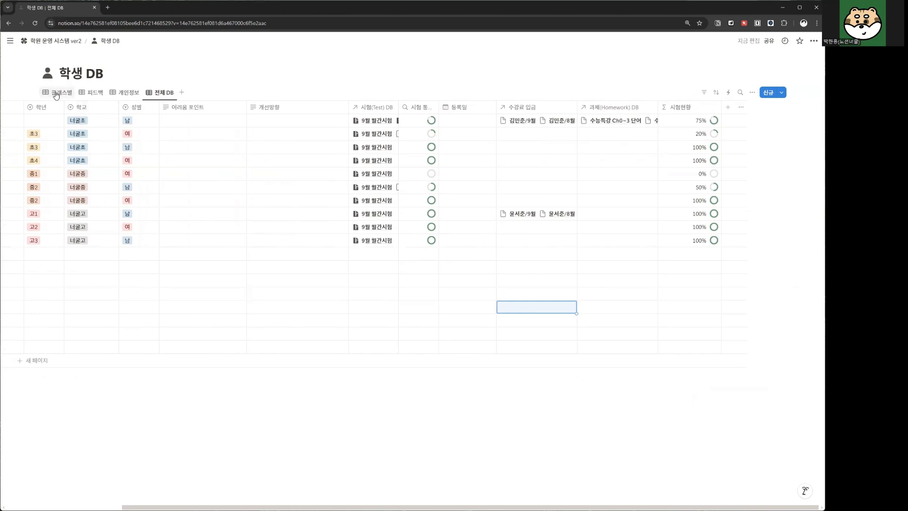
# Step: Delete the eight extra rows below the tenth student in the 전체 DB view
pyautogui.hscroll(-3, 243, 177)
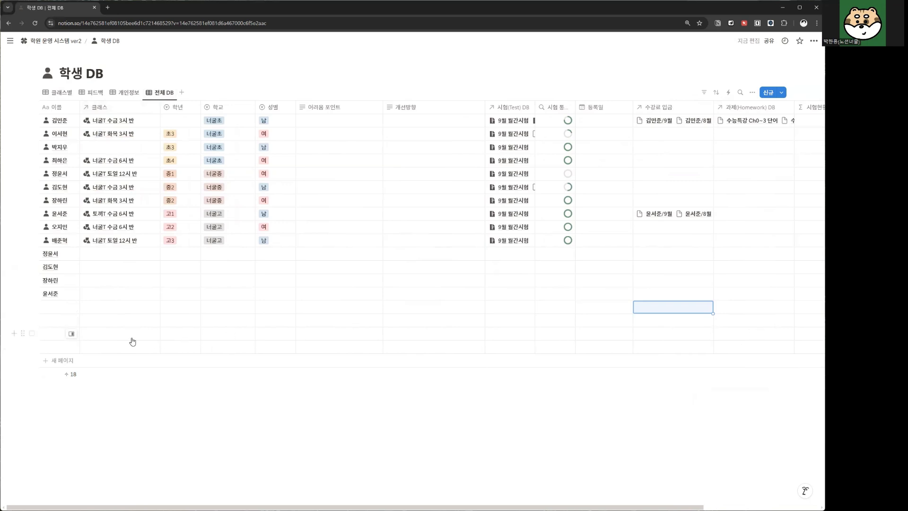
pyautogui.moveTo(20, 380); pyautogui.dragTo(67, 254)
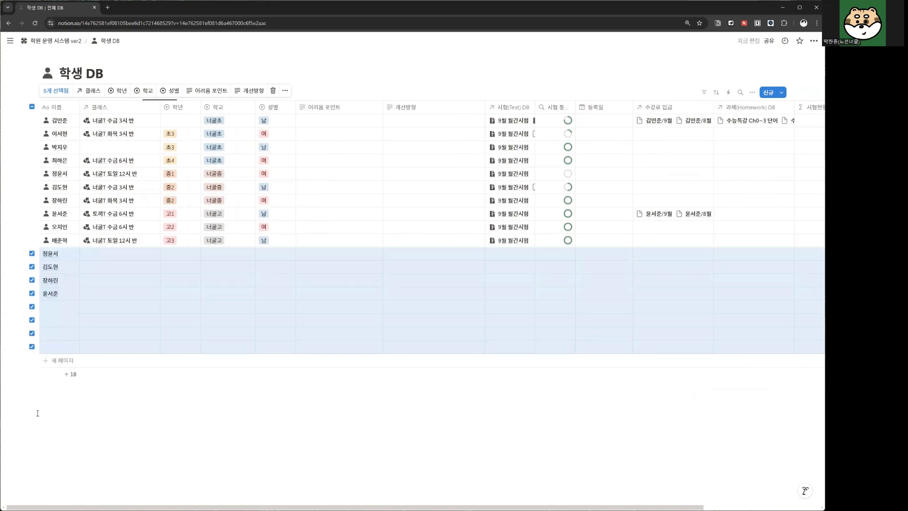
pyautogui.click(381, 430)
pyautogui.moveTo(528, 457); pyautogui.dragTo(28, 461)
pyautogui.moveTo(5, 366); pyautogui.dragTo(19, 137)
pyautogui.moveTo(171, 460); pyautogui.dragTo(755, 396)
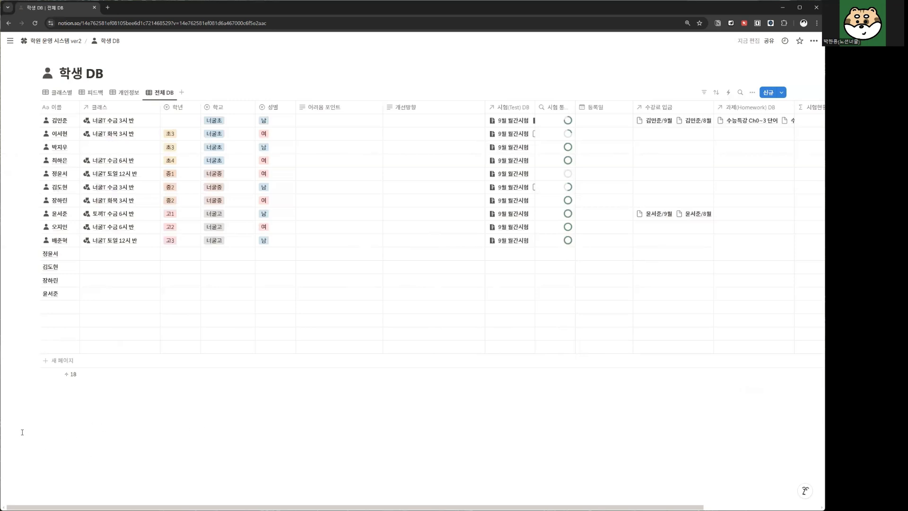
pyautogui.moveTo(22, 432); pyautogui.dragTo(60, 260)
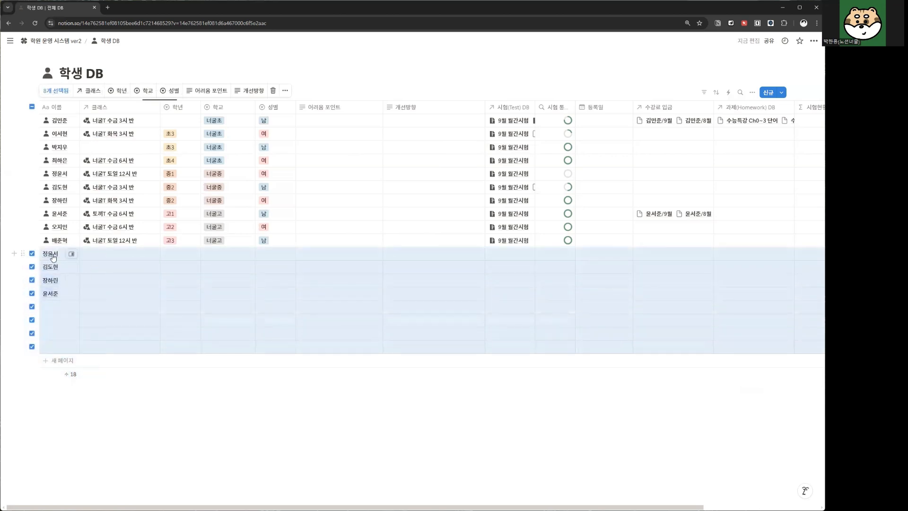
pyautogui.press('Delete')
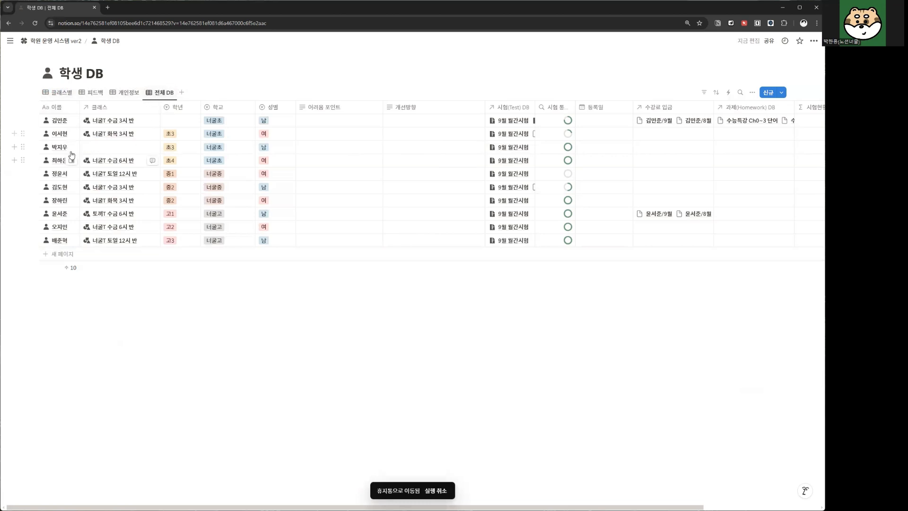
# Step: Compare which properties the 클래스별, 피드백, 개인정보 and 전체 DB views of the student database show
pyautogui.click(66, 95)
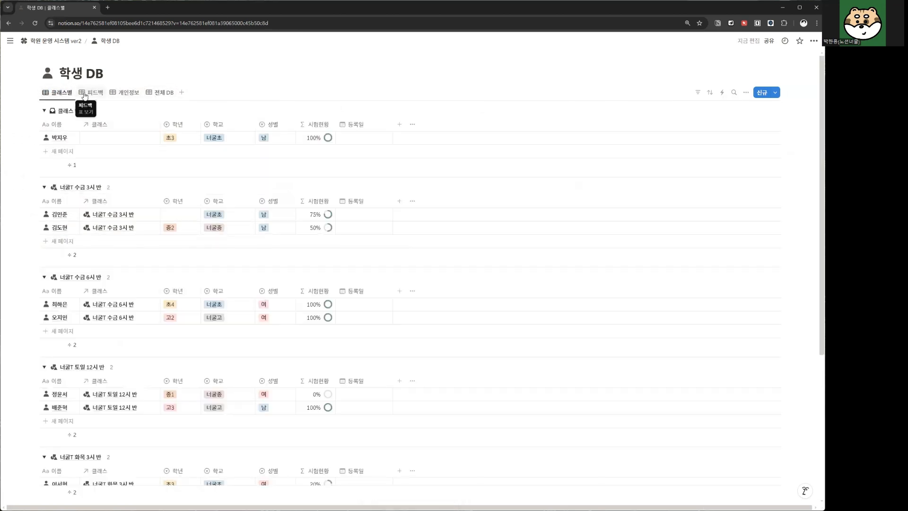
pyautogui.click(86, 95)
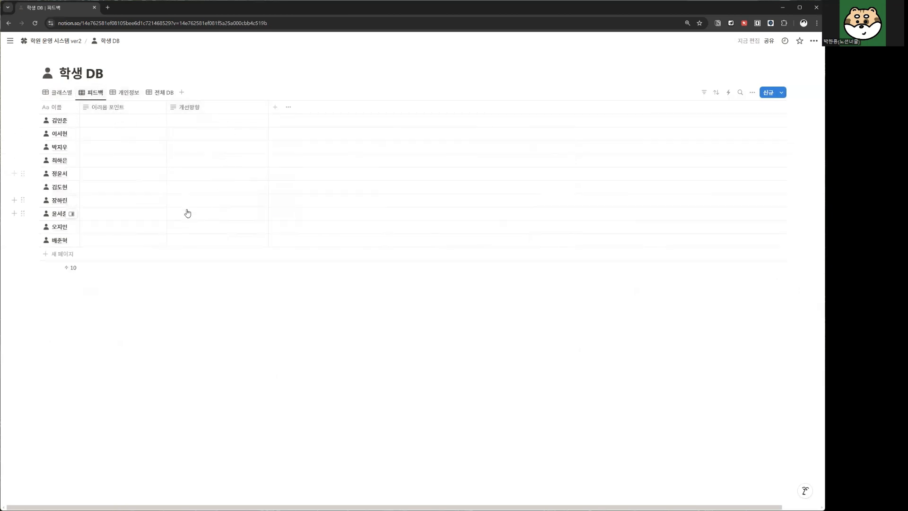
pyautogui.click(121, 95)
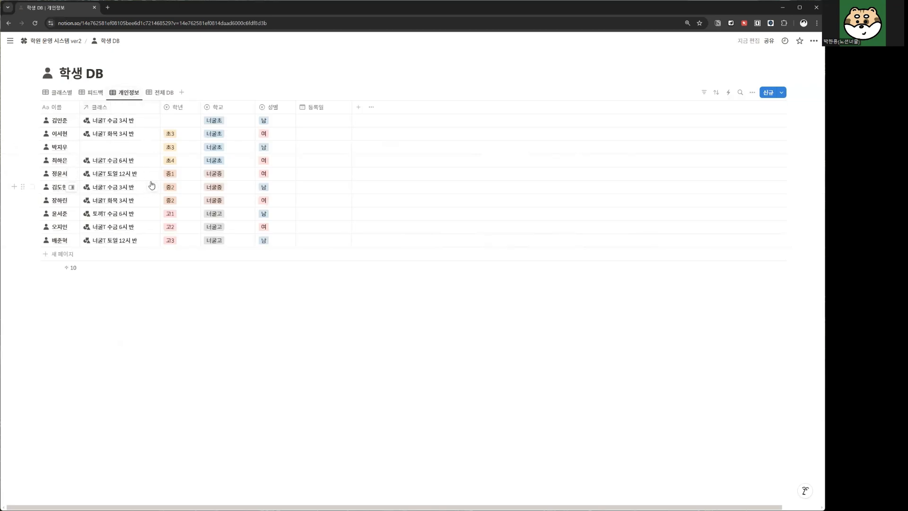
pyautogui.click(160, 93)
pyautogui.click(125, 93)
pyautogui.click(92, 92)
pyautogui.click(61, 96)
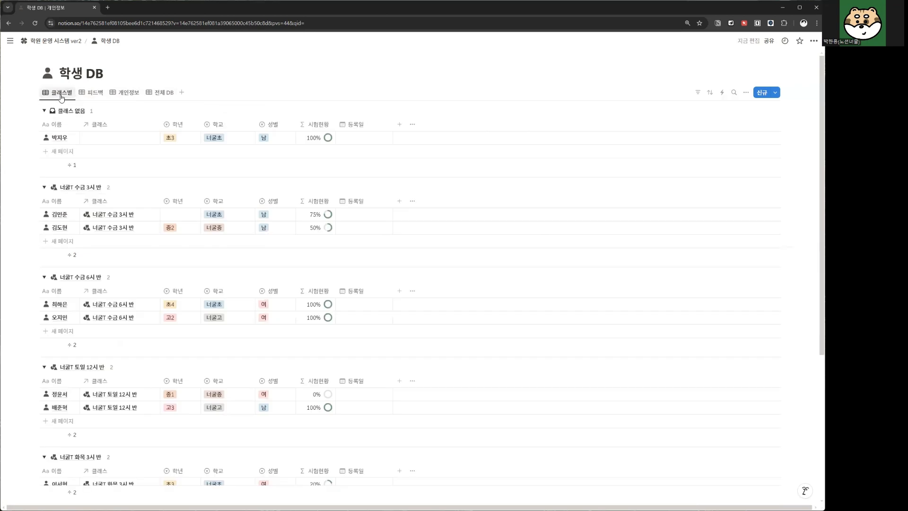
pyautogui.click(92, 93)
pyautogui.click(123, 95)
pyautogui.click(153, 92)
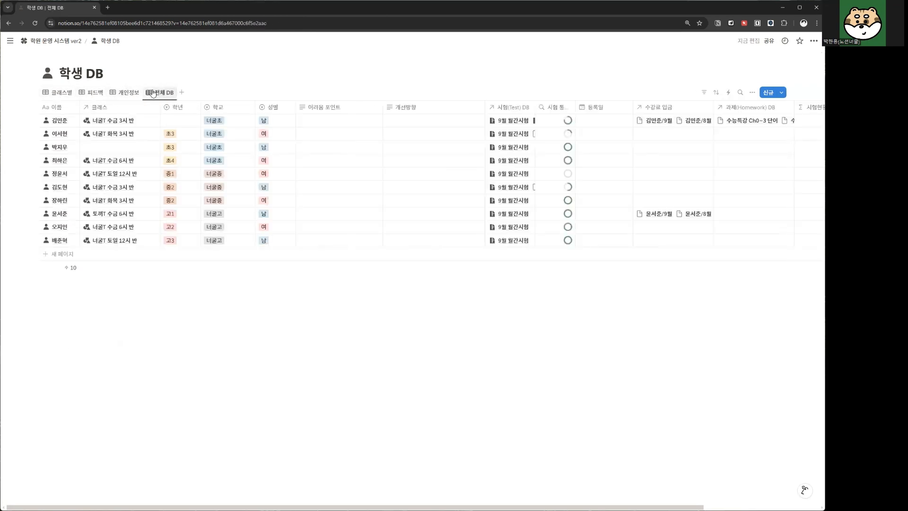
pyautogui.click(69, 95)
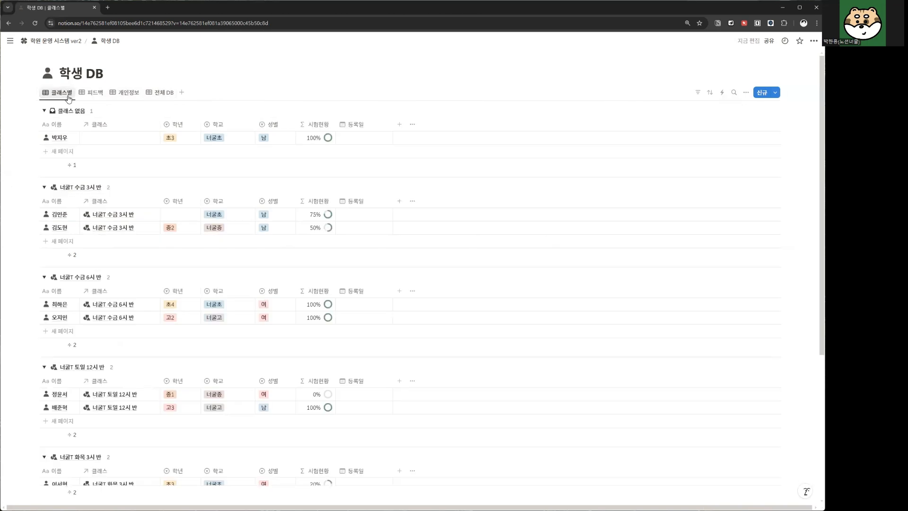
pyautogui.click(156, 96)
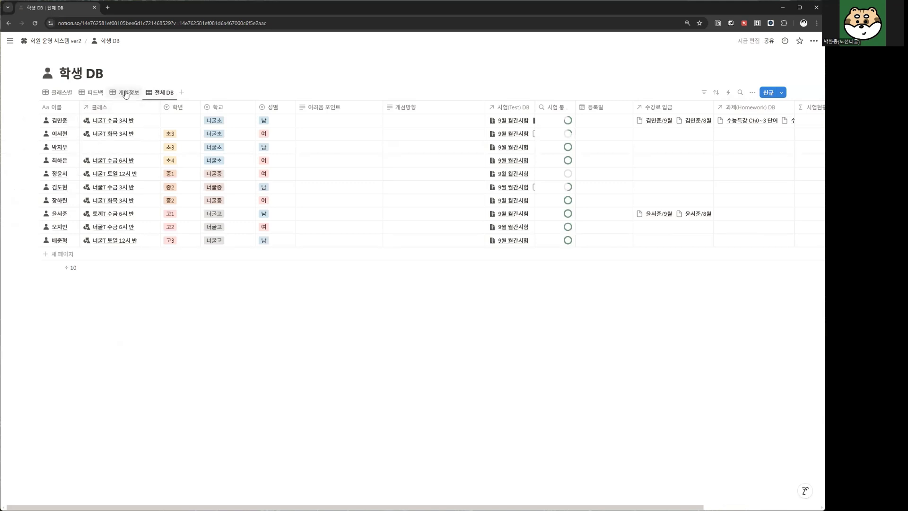
pyautogui.click(58, 92)
pyautogui.click(82, 93)
pyautogui.click(126, 92)
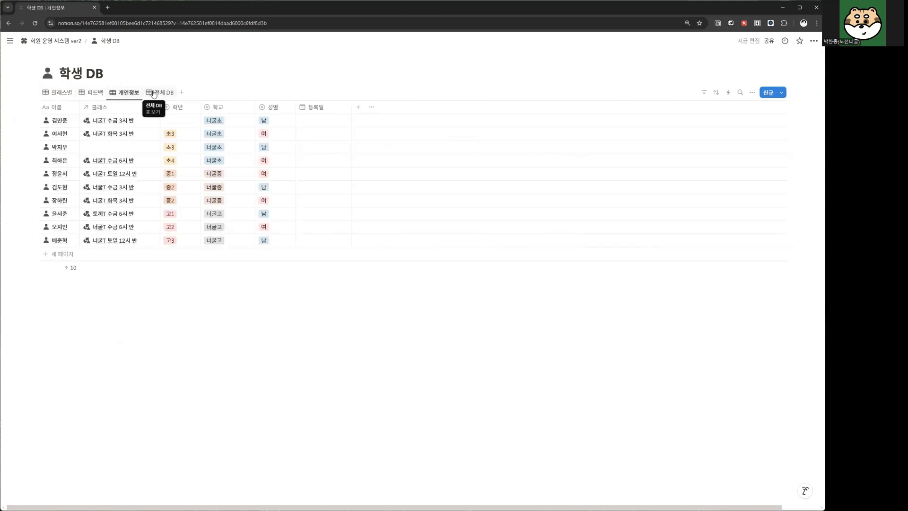
# Step: Enter a long filler text of repeated ㅇ in the first student's 어려움 포인트 cell in the 피드백 view
pyautogui.click(97, 94)
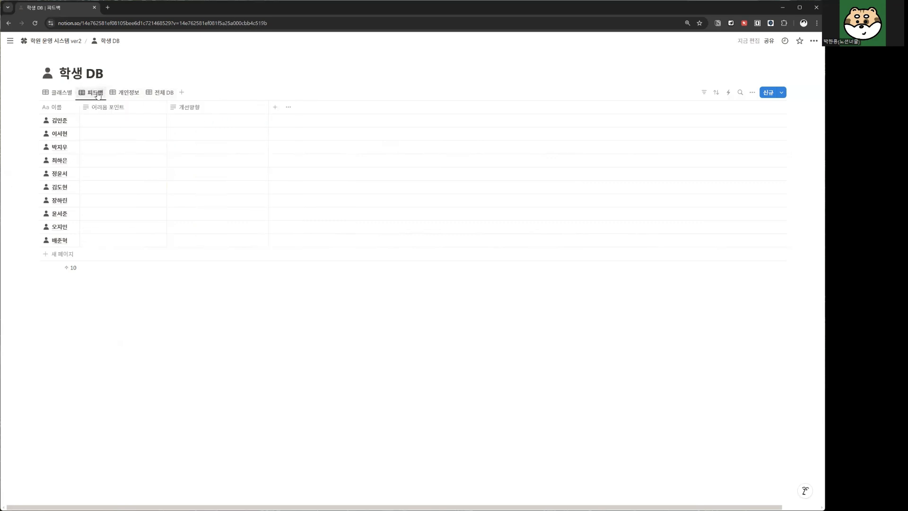
pyautogui.click(113, 119)
pyautogui.write('ㅇㅇㅇㅇㅇㅇㅇㅇㅇㅇㅇㅇㅇㅇㅇㅇㅇㅇㅇㅇㅇㅇㅇㅇㅇㅇㅇㅇㅇㅇㅇㅇㅇㅇㅇㅇㅇㅇㅇㅇㅇㅇㅇㅇㅇㅇㅇㅇㅇ')
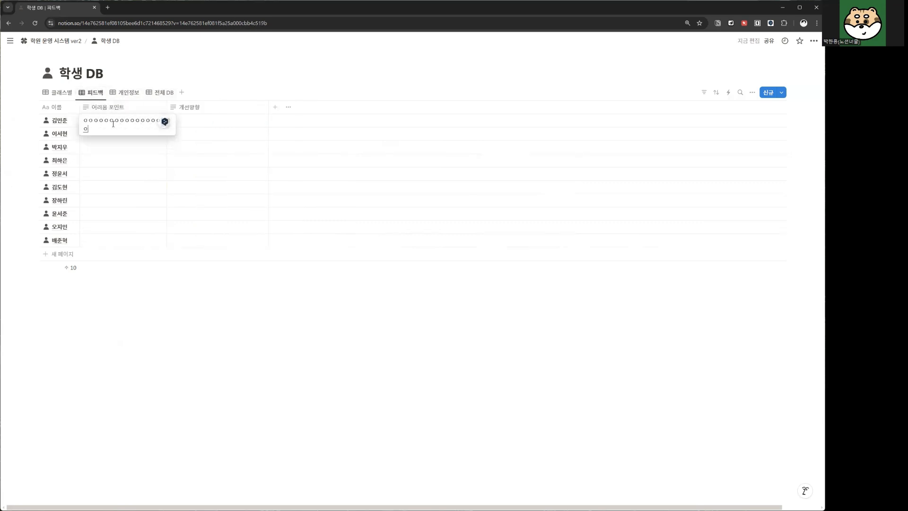
pyautogui.click(149, 175)
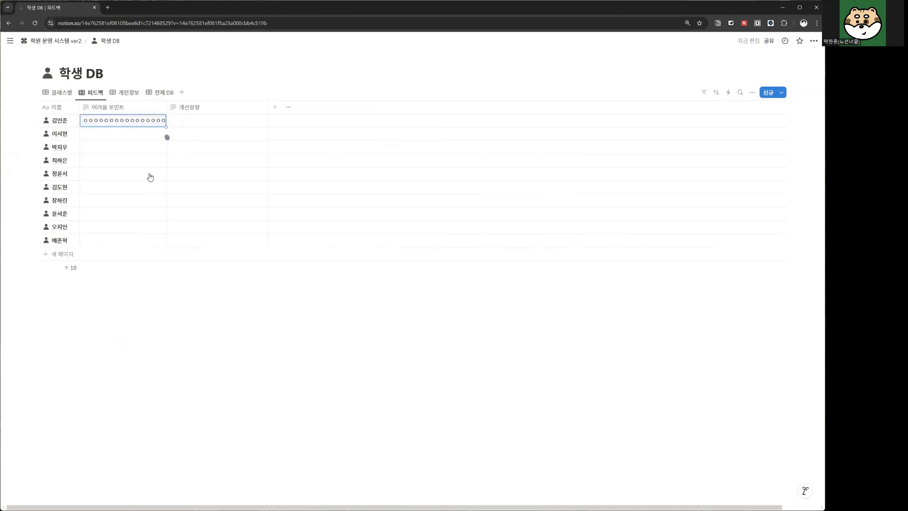
# Step: Turn on column wrapping for the 어려움 포인트 property
pyautogui.click(126, 108)
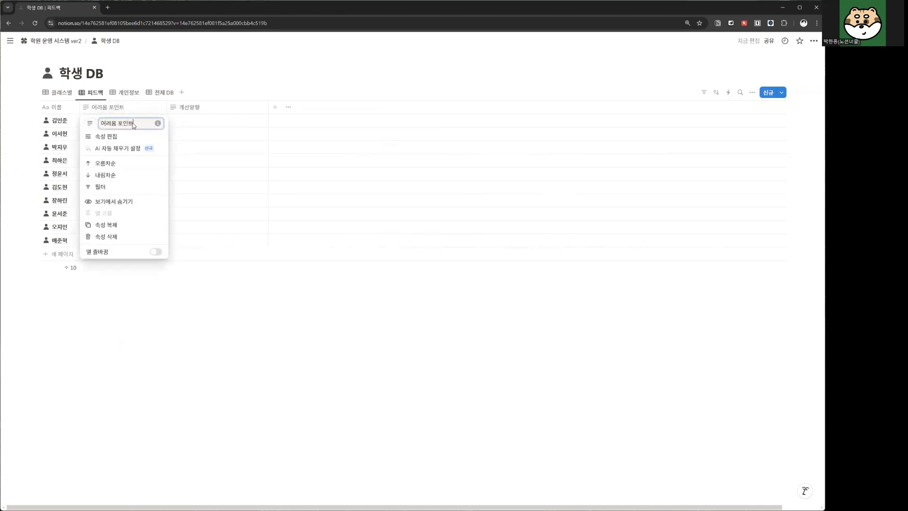
pyautogui.click(156, 252)
pyautogui.press('Escape')
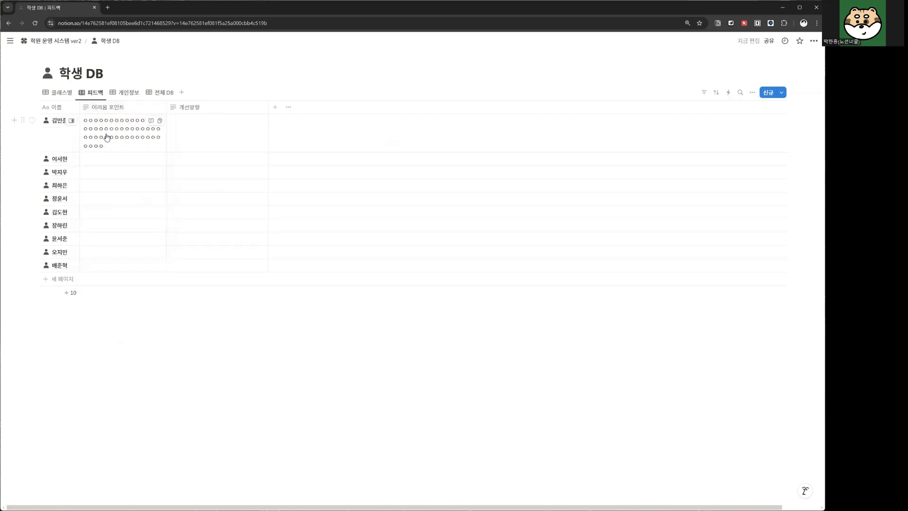
pyautogui.click(106, 106)
pyautogui.press('Escape')
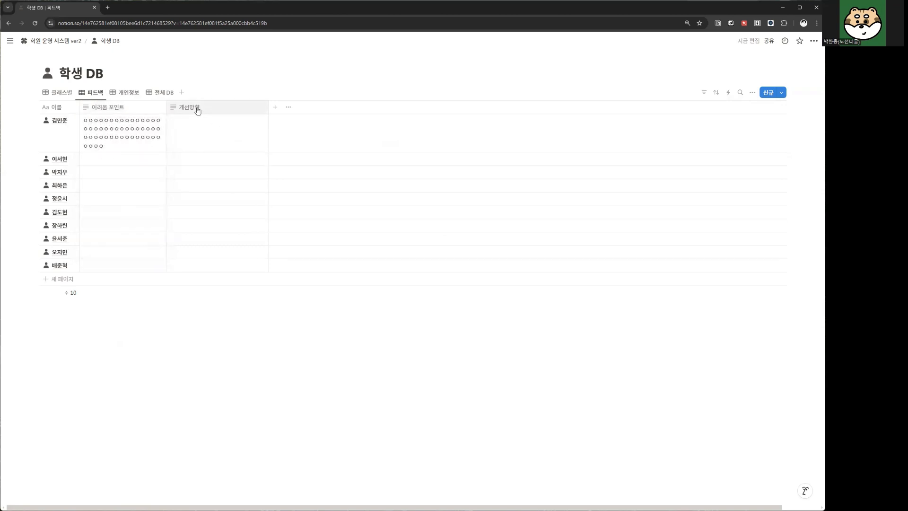
# Step: Try column wrapping on the 개선방향 property, then switch it off again
pyautogui.click(198, 111)
pyautogui.click(248, 254)
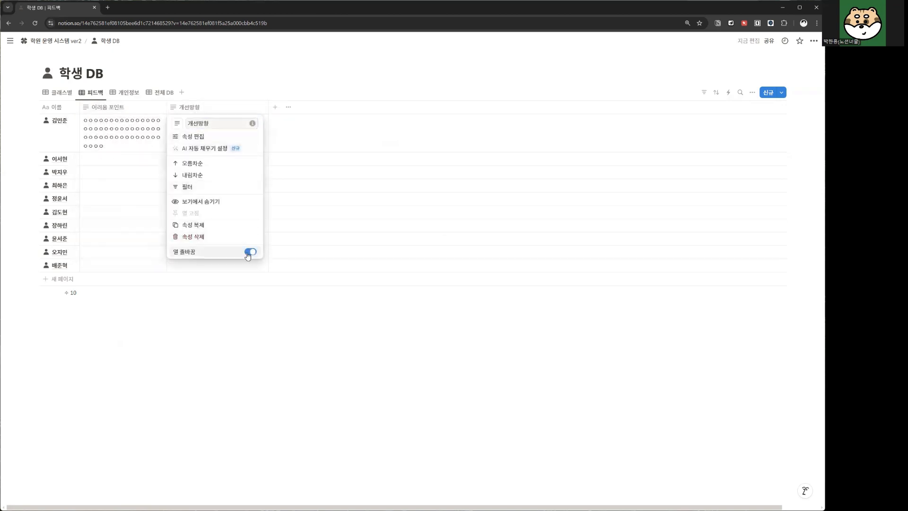
pyautogui.click(251, 256)
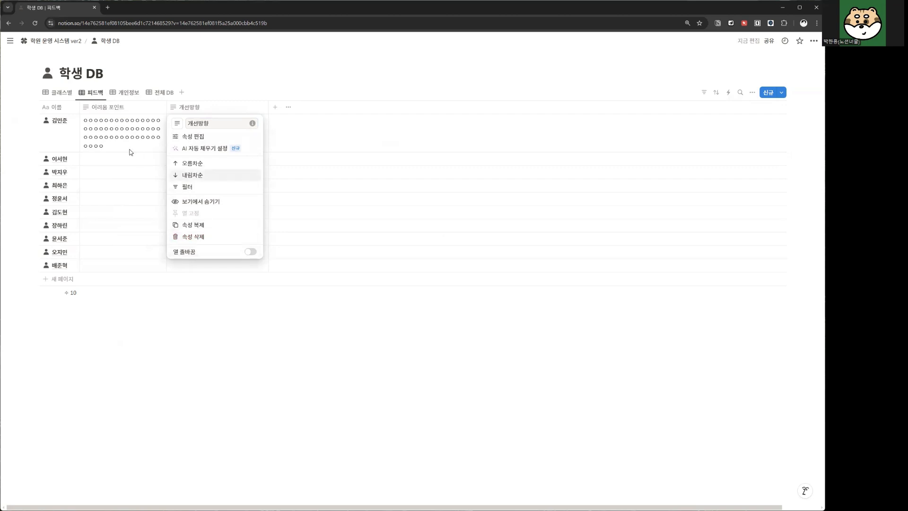
pyautogui.click(125, 136)
# Step: Switch column wrapping for 어려움 포인트 off and on again to compare both displays
pyautogui.click(108, 107)
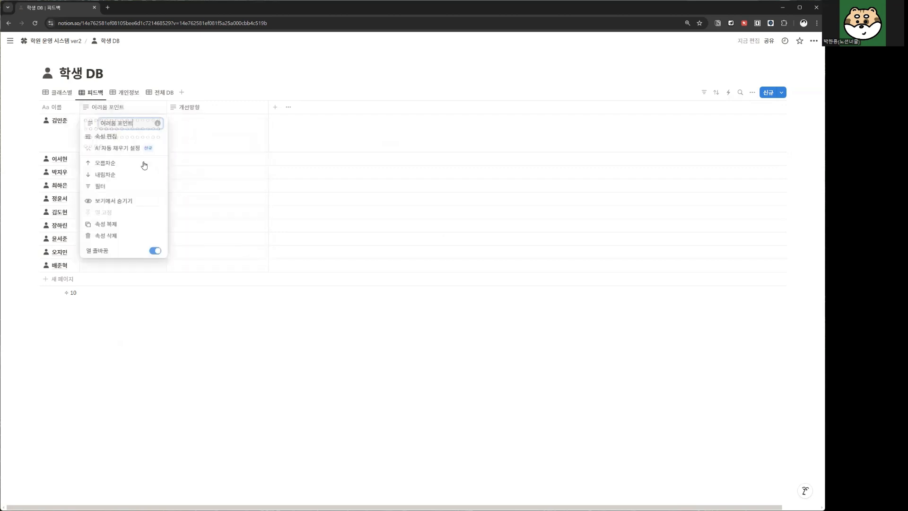
pyautogui.click(156, 252)
pyautogui.press('Escape')
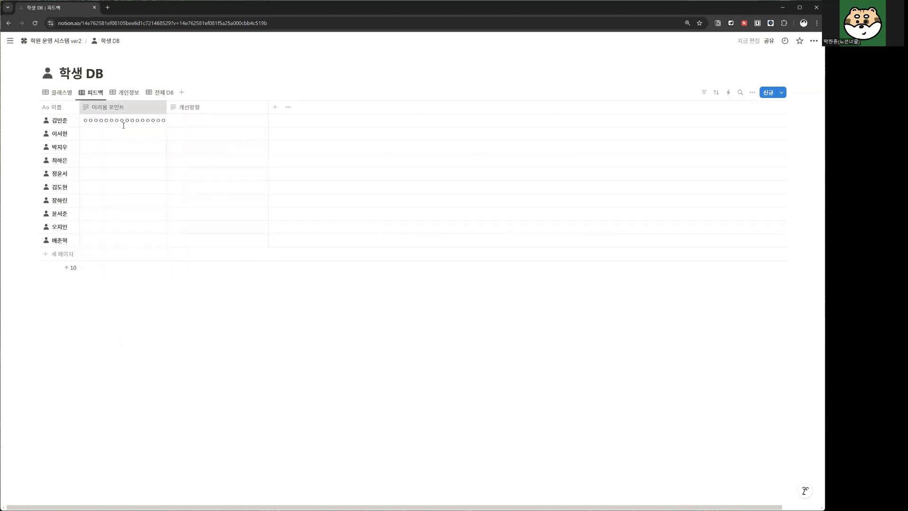
pyautogui.click(115, 108)
pyautogui.click(155, 251)
pyautogui.click(121, 146)
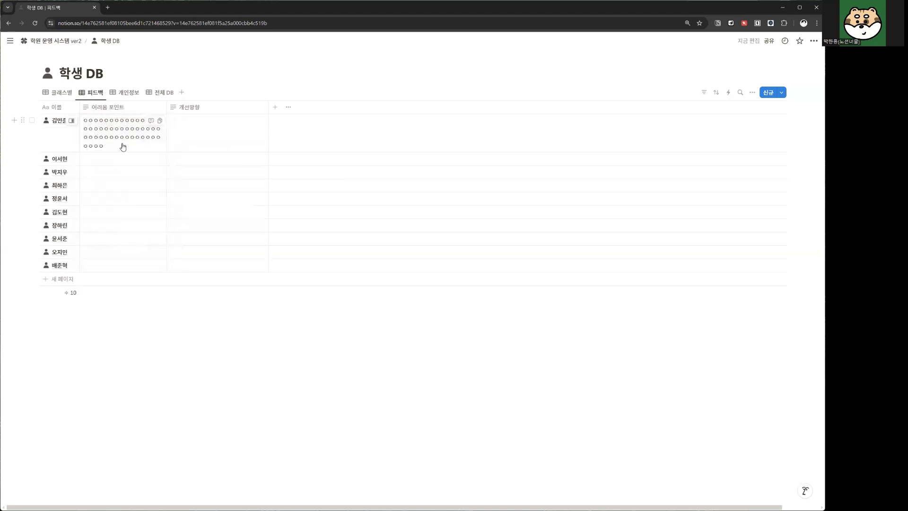
# Step: Clear the filler text from the first student's 어려움 포인트 cell
pyautogui.moveTo(119, 146); pyautogui.dragTo(90, 123)
pyautogui.hotkey('ctrl', 'a')
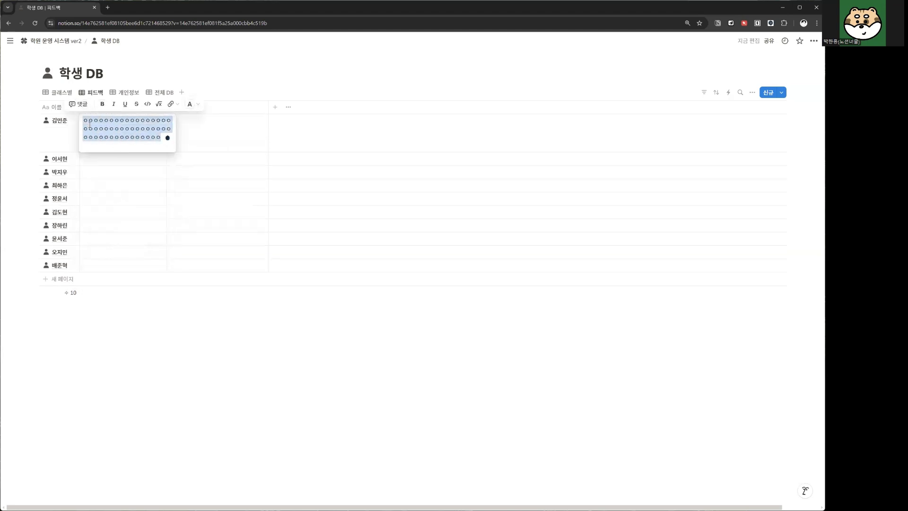
pyautogui.press('BackSpace')
pyautogui.press('Escape')
# Step: Turn on column wrapping for the 개선방향 property
pyautogui.click(209, 108)
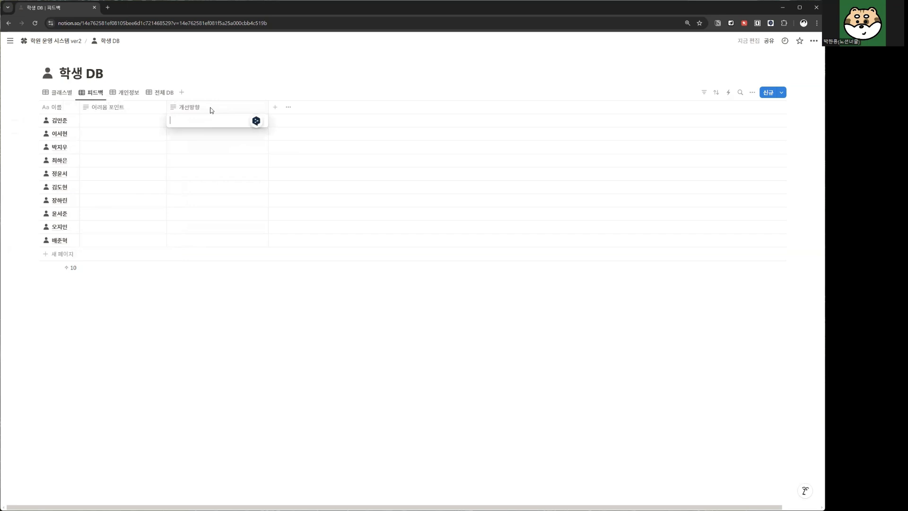
pyautogui.click(249, 254)
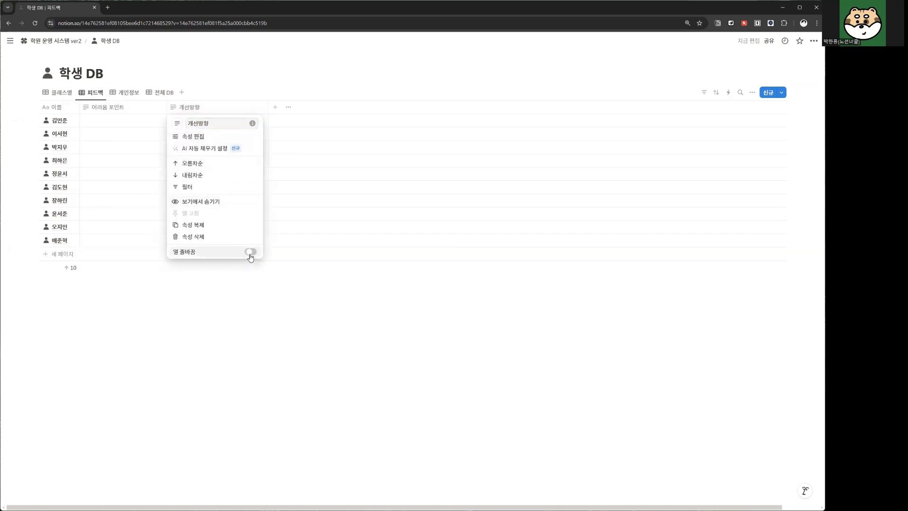
pyautogui.click(135, 83)
# Step: Add five blank rows below the last student in the 전체 DB view
pyautogui.click(150, 93)
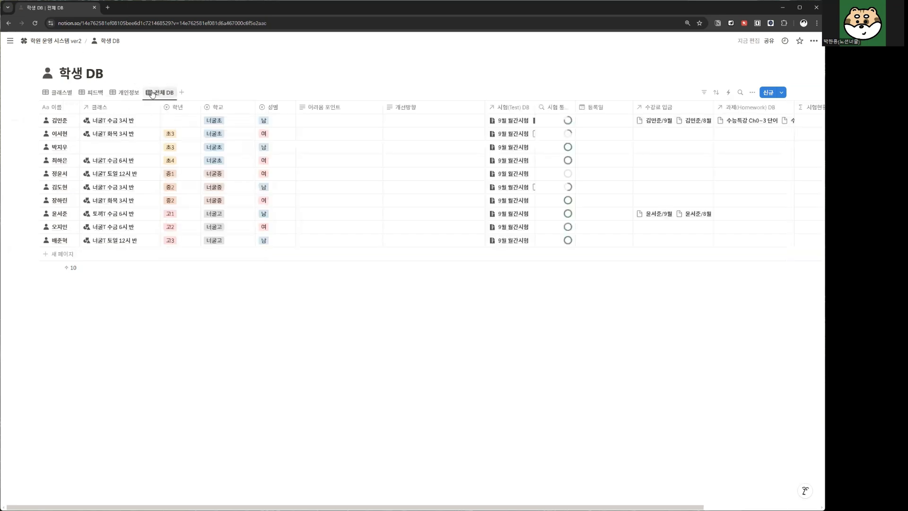
pyautogui.click(81, 259)
pyautogui.click(103, 312)
pyautogui.hotkey('shift', 'Return')
pyautogui.hotkey('shift', 'Return')
pyautogui.hotkey('shift', 'Return')
pyautogui.hotkey('shift', 'Return')
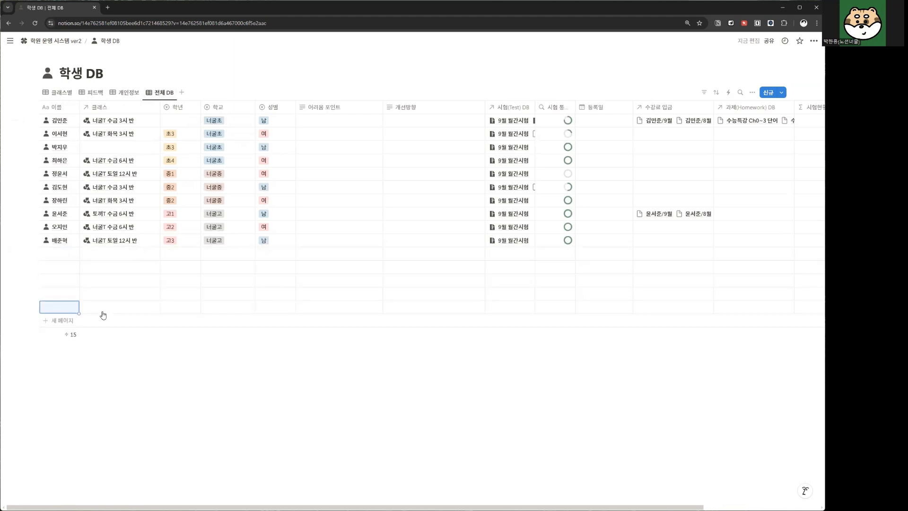
# Step: Fill the last student's 학교 value 너굴고 down into the five blank rows below
pyautogui.click(229, 247)
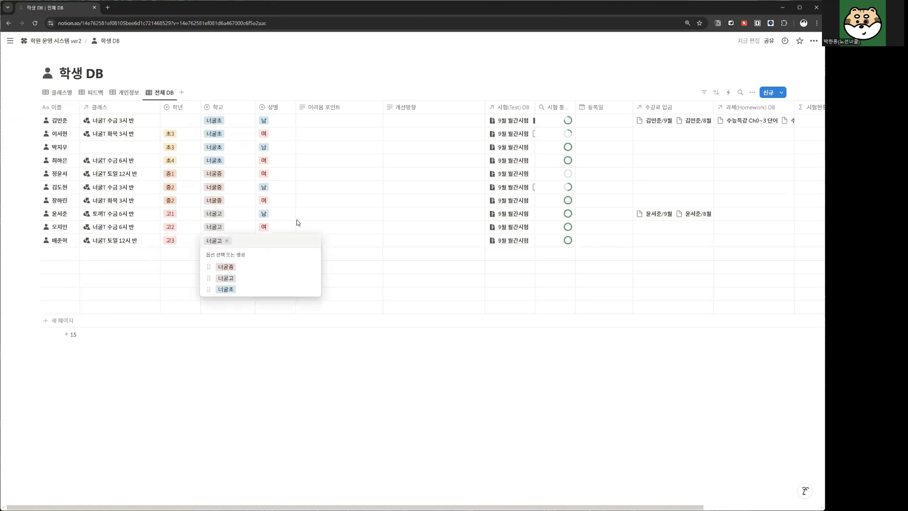
pyautogui.press('Escape')
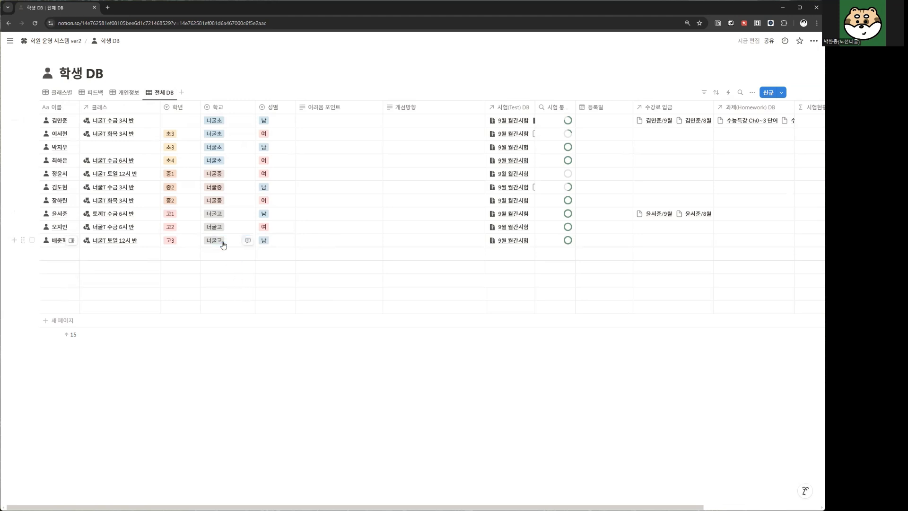
pyautogui.click(223, 243)
pyautogui.press('Escape')
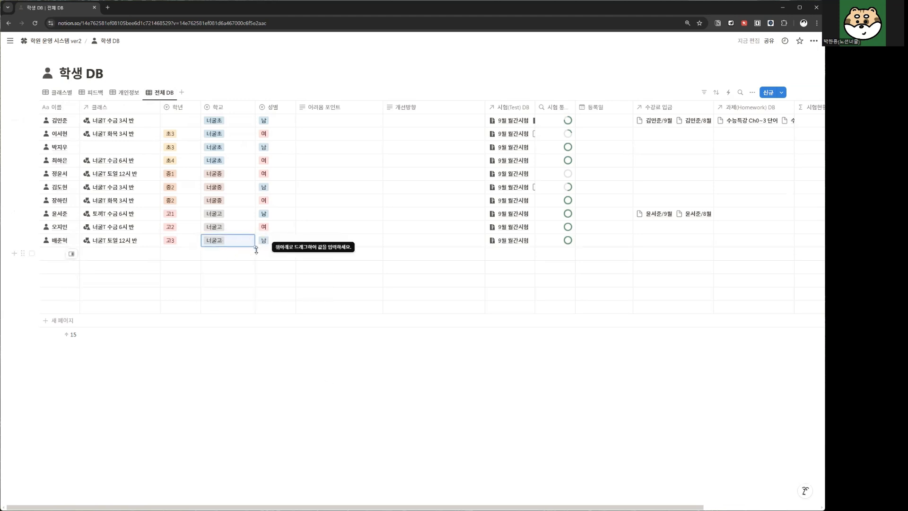
pyautogui.hotkey('ctrl', '+')
pyautogui.hotkey('ctrl', '+')
pyautogui.hotkey('ctrl', '+')
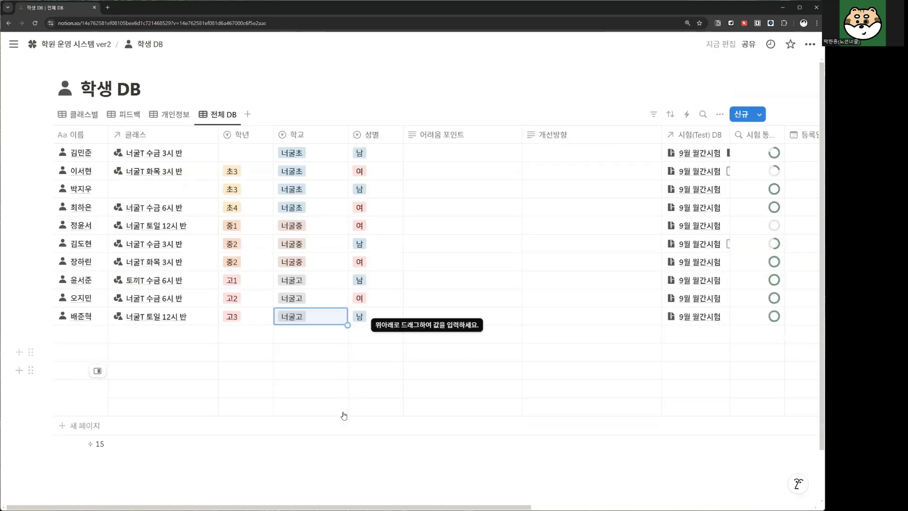
pyautogui.moveTo(345, 416); pyautogui.dragTo(344, 410)
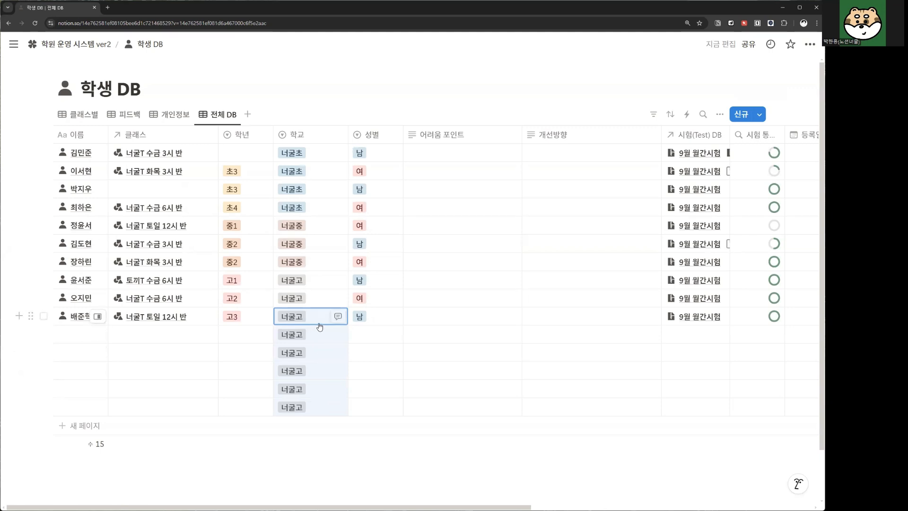
pyautogui.hotkey('ctrl', '-')
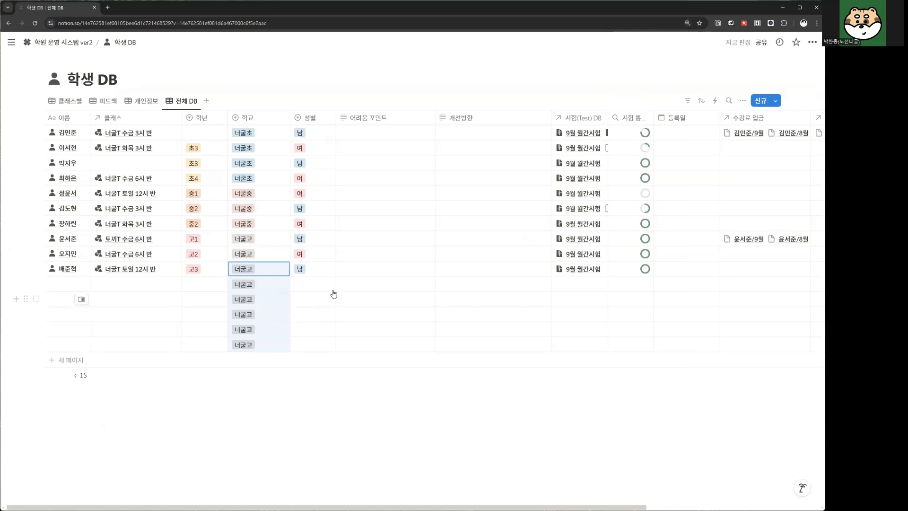
# Step: Delete the five unnamed 너굴고 rows below the last student in the 전체 DB view
pyautogui.moveTo(312, 432); pyautogui.dragTo(218, 284)
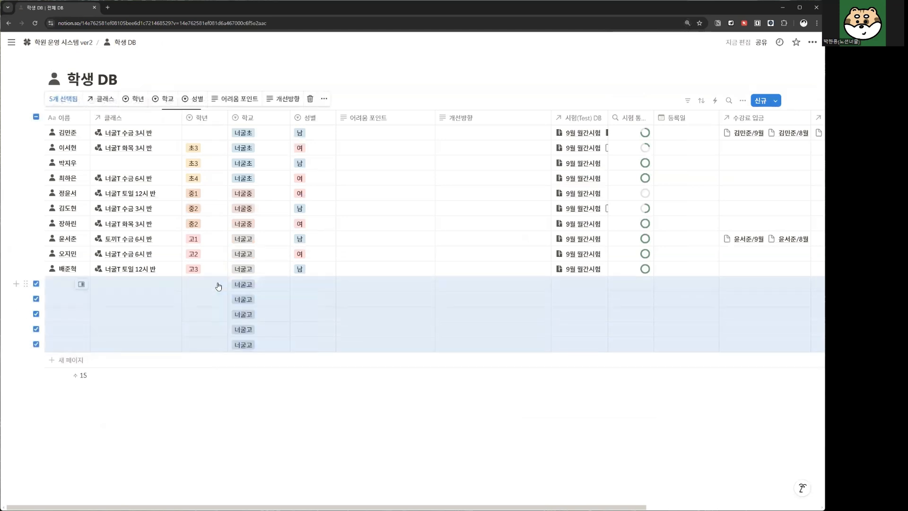
pyautogui.press('Delete')
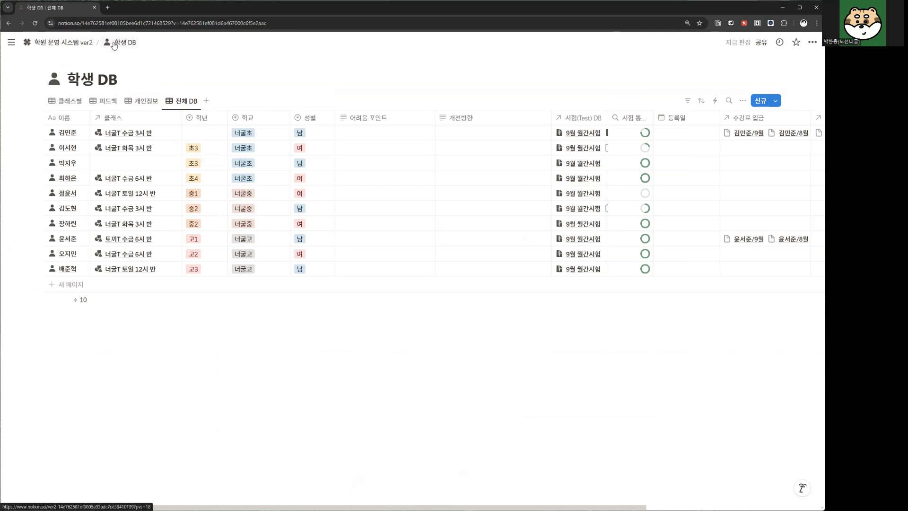
# Step: Go back to the 학원 운영 시스템 ver2 main page and open the 클래스 DB
pyautogui.click(71, 43)
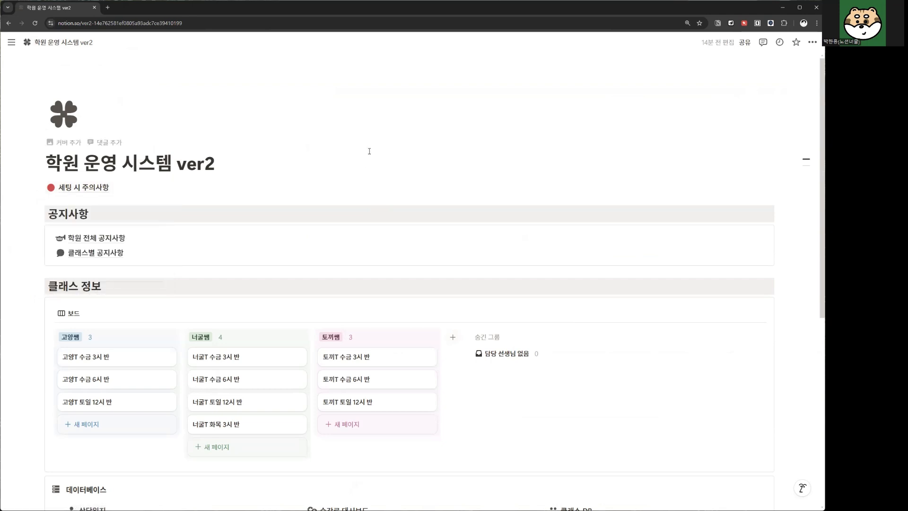
pyautogui.scroll(-5, 369, 150)
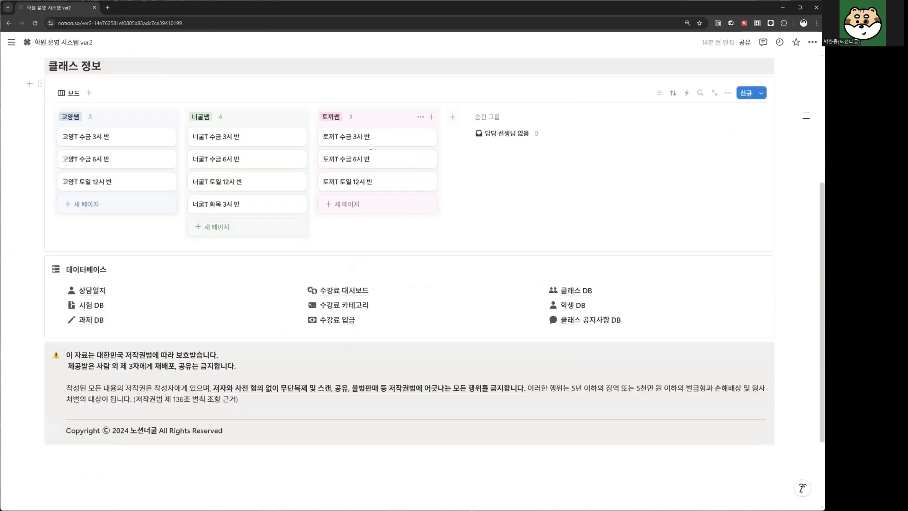
pyautogui.click(576, 292)
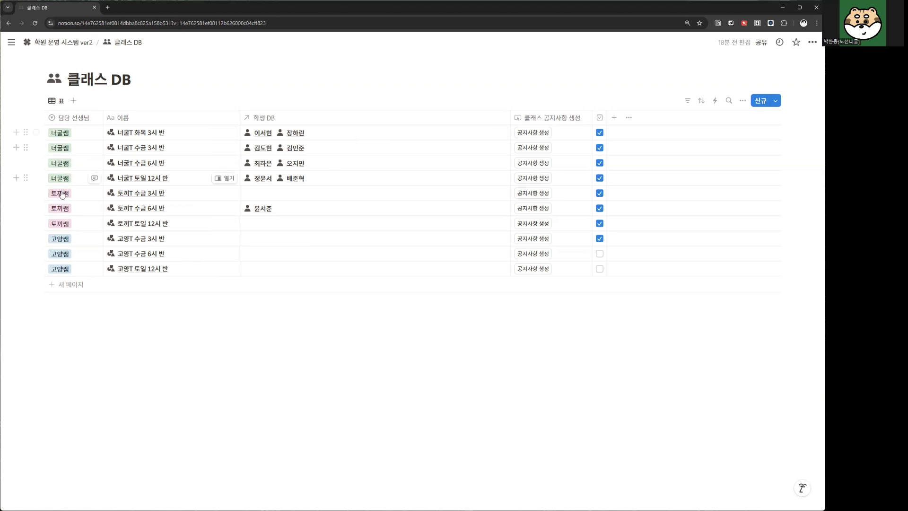
# Step: Add four new class rows at the end of the 클래스 DB and name the first one 새로운 클래스
pyautogui.click(98, 285)
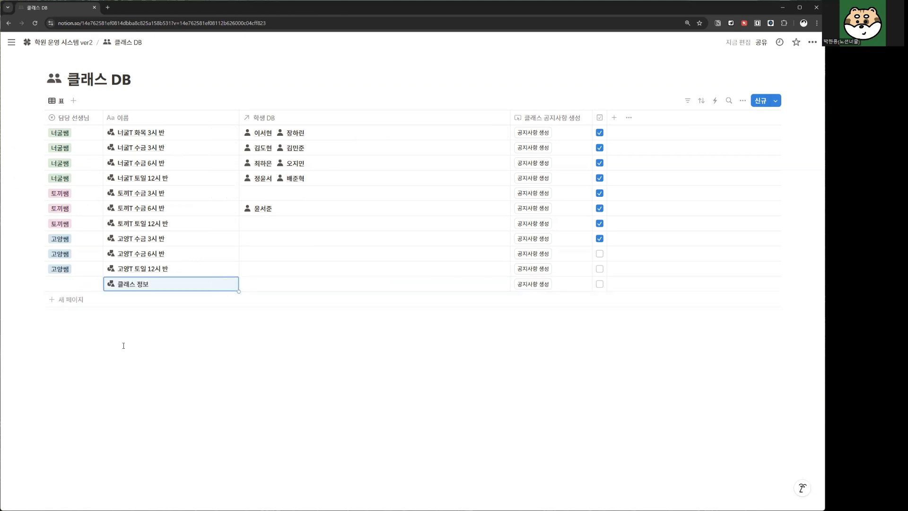
pyautogui.hotkey('shift', 'Return')
pyautogui.hotkey('shift', 'Return')
pyautogui.hotkey('shift', 'Return')
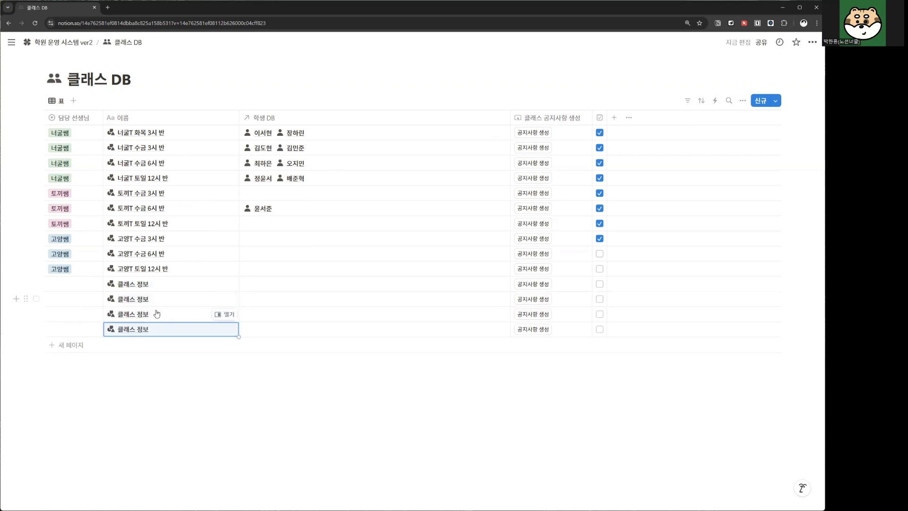
pyautogui.click(155, 286)
pyautogui.hotkey('ctrl', 'a')
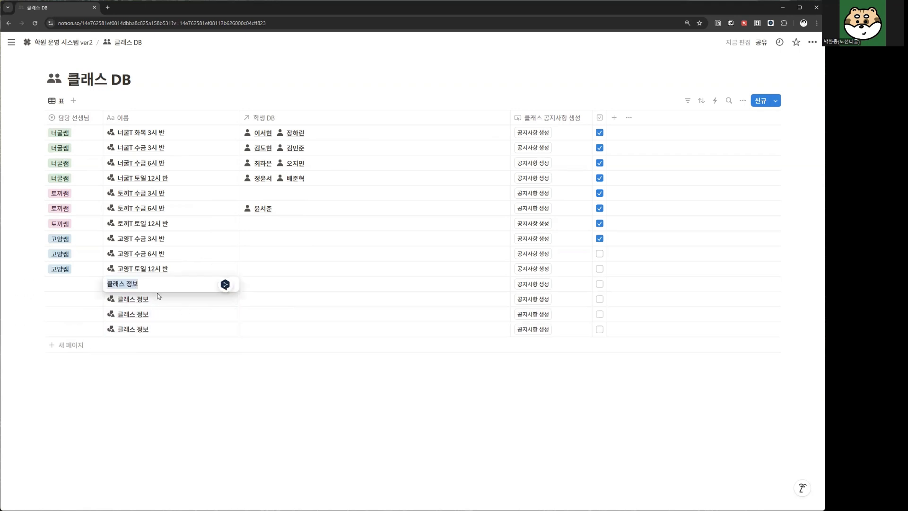
pyautogui.write('새로운 크')
pyautogui.press('Return')
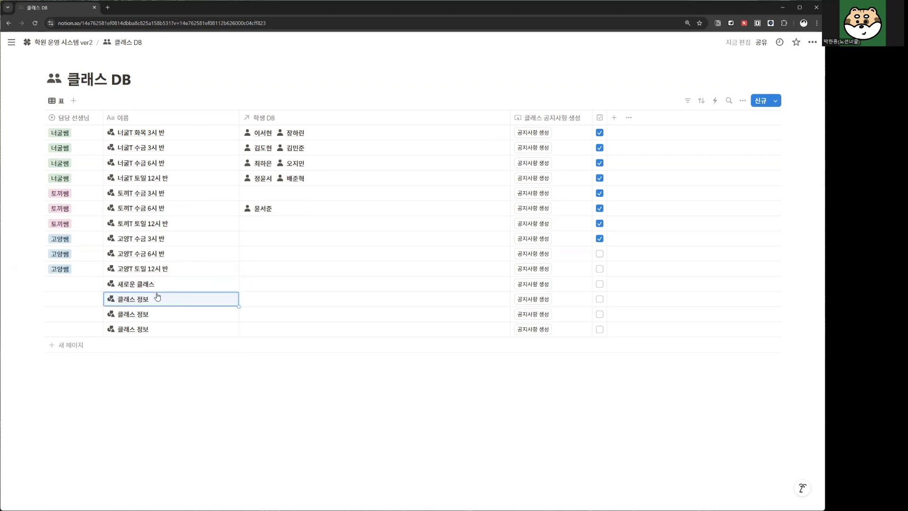
# Step: Show the 학년 and 성별 properties beside student names in the 학생 DB relation picker
pyautogui.click(297, 283)
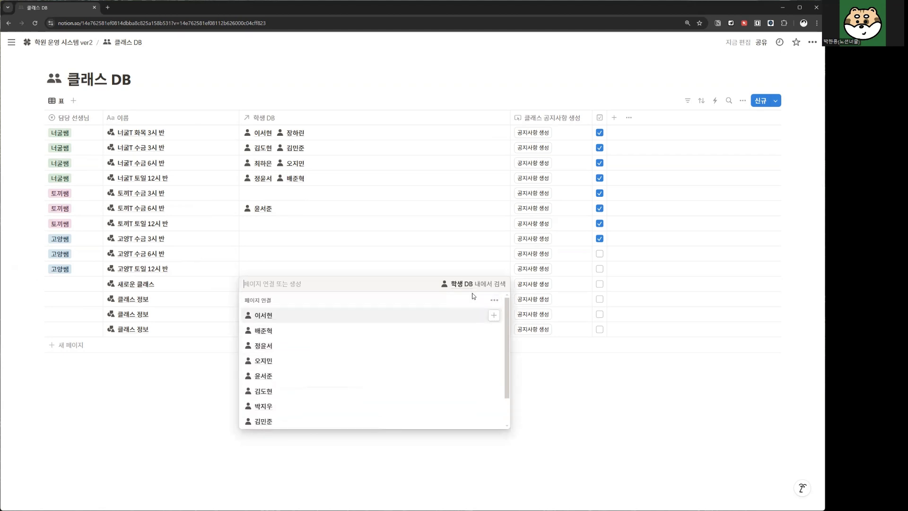
pyautogui.click(495, 300)
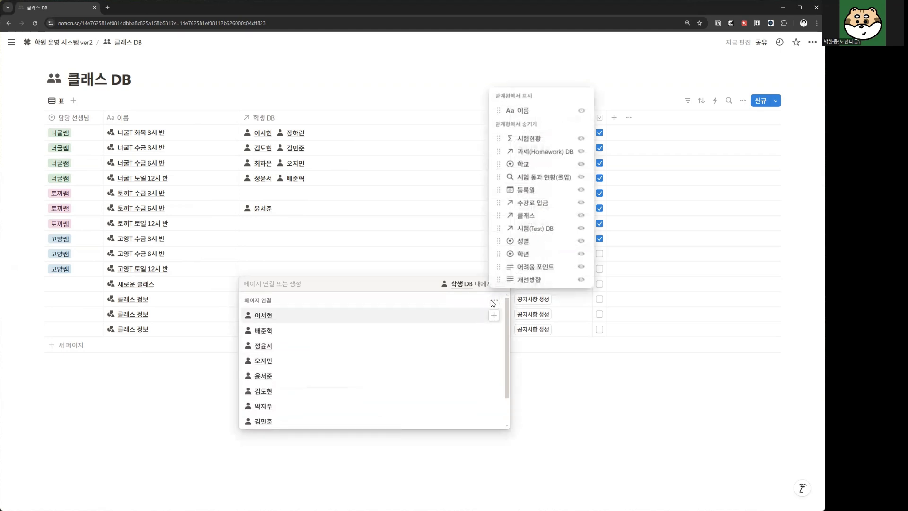
pyautogui.click(581, 253)
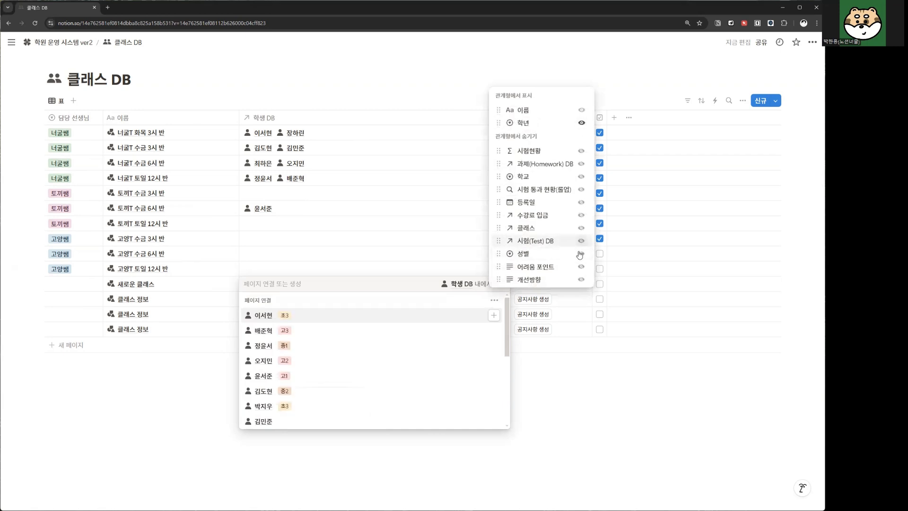
pyautogui.click(581, 253)
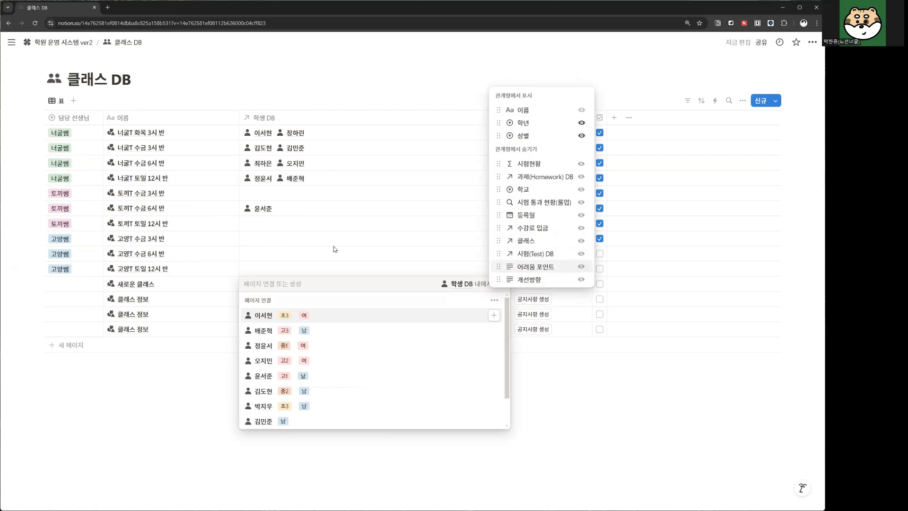
pyautogui.press('Escape')
pyautogui.press('Escape')
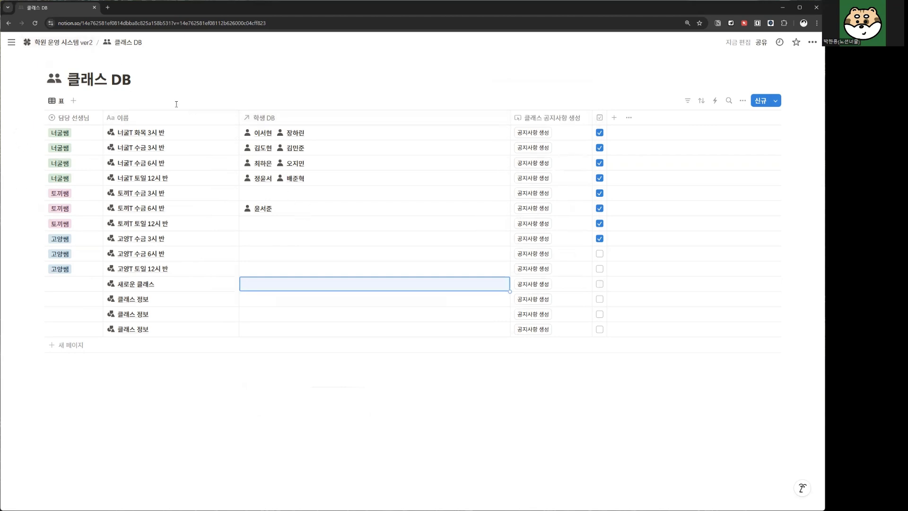
# Step: Open the 학생 DB and assign 새로운 클래스 as the third student's 클래스
pyautogui.click(60, 43)
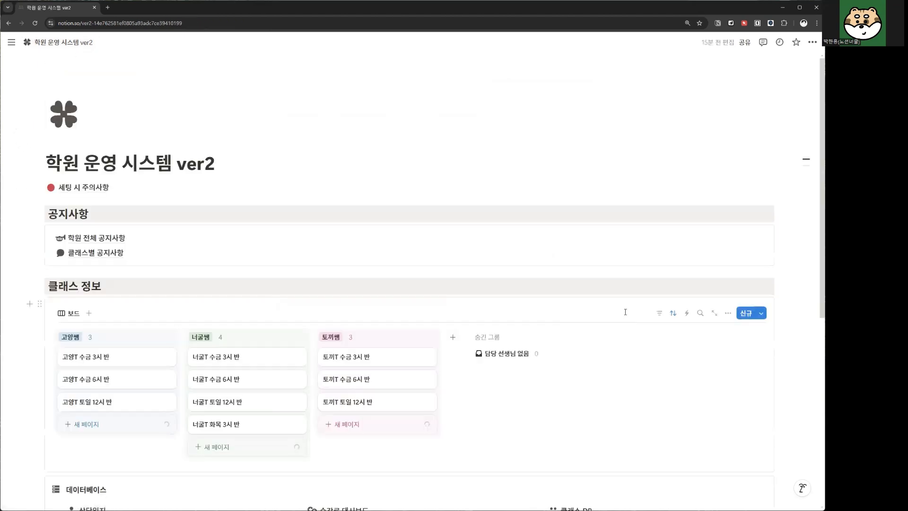
pyautogui.scroll(-4, 626, 313)
pyautogui.click(567, 341)
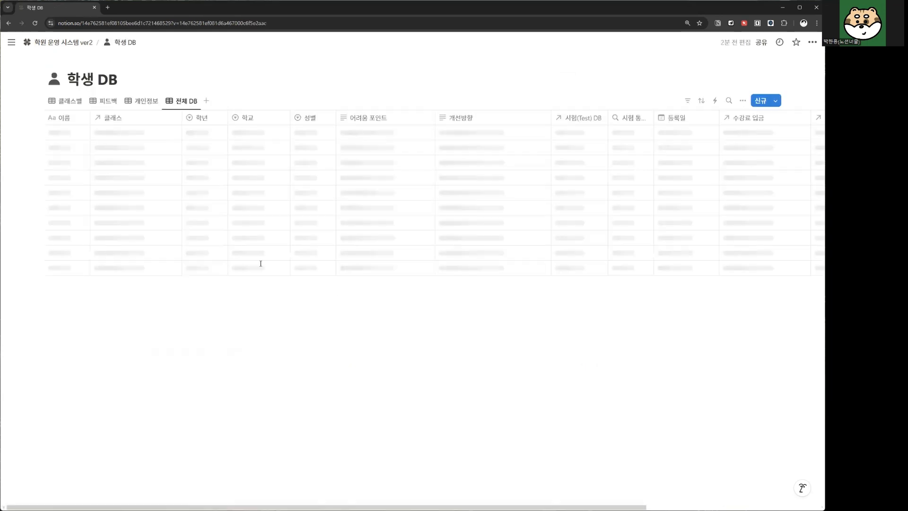
pyautogui.click(141, 169)
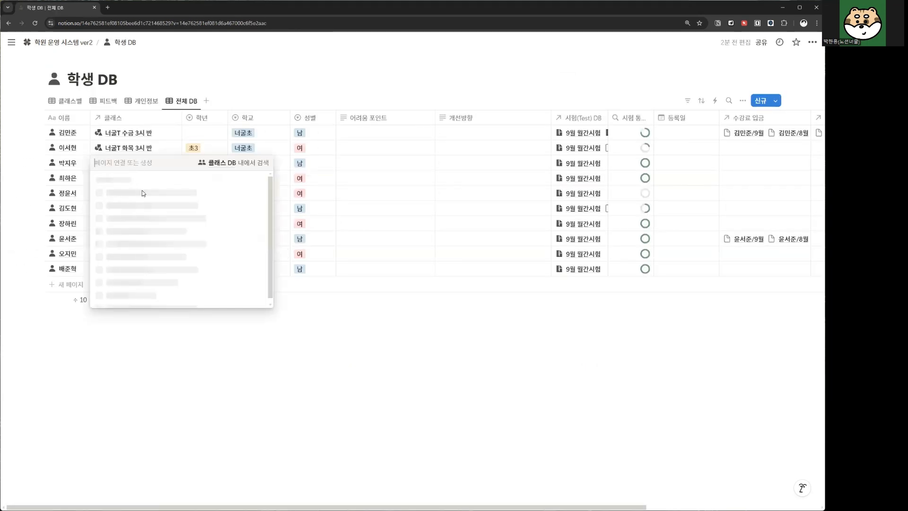
pyautogui.scroll(-5, 141, 289)
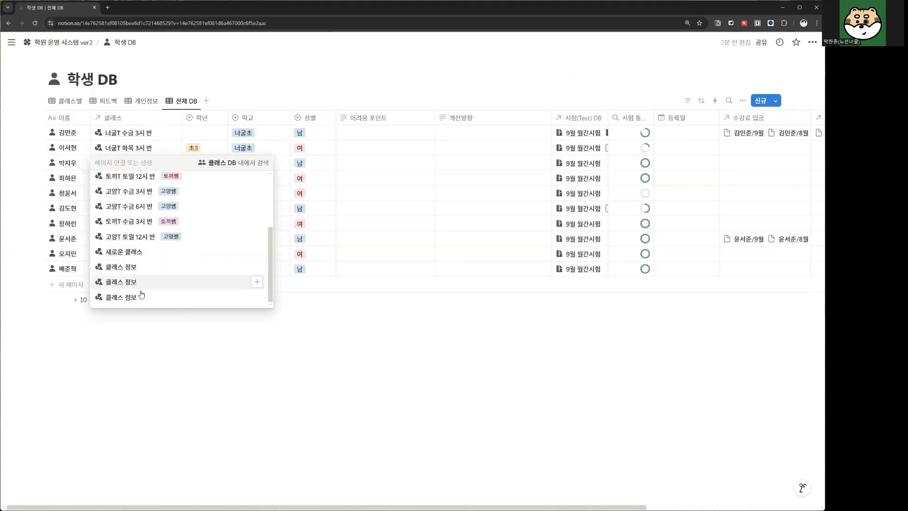
pyautogui.click(128, 253)
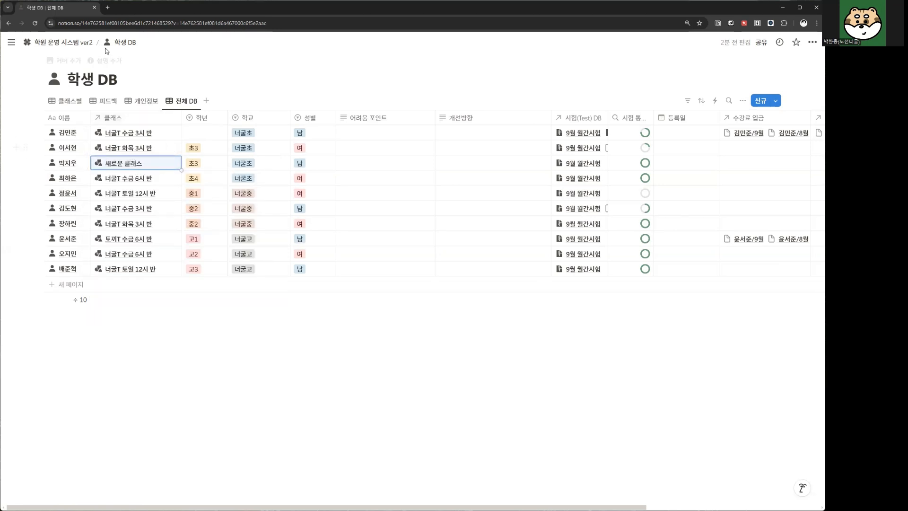
# Step: Return to the 클래스 DB and delete 새로운 클래스 together with the three 클래스 정보 rows
pyautogui.click(64, 42)
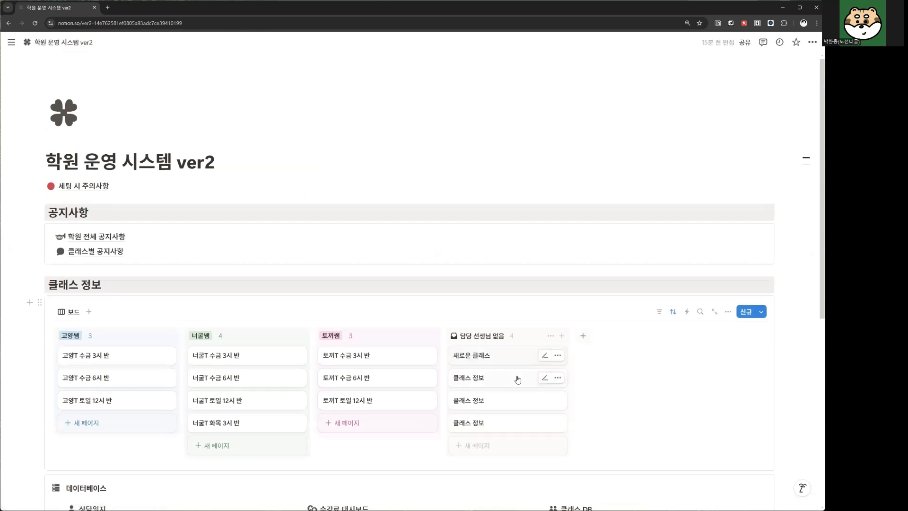
pyautogui.click(571, 333)
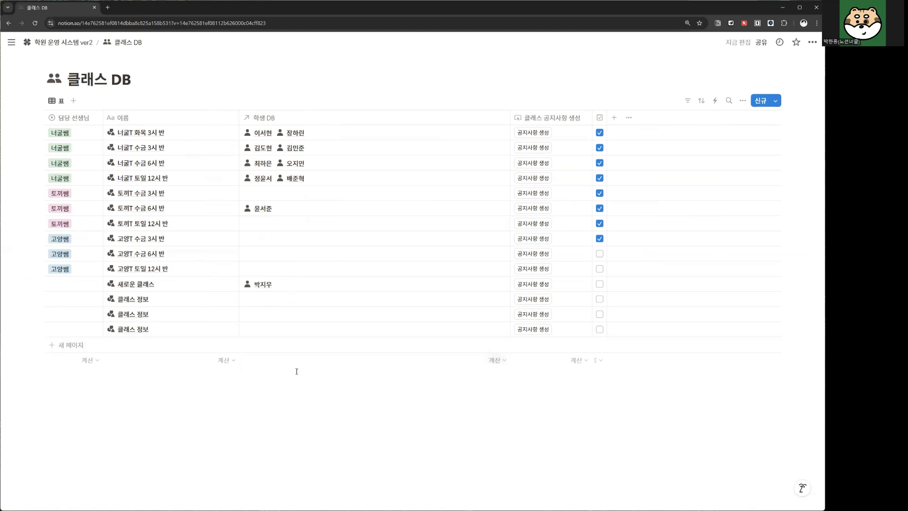
pyautogui.moveTo(312, 388); pyautogui.dragTo(184, 284)
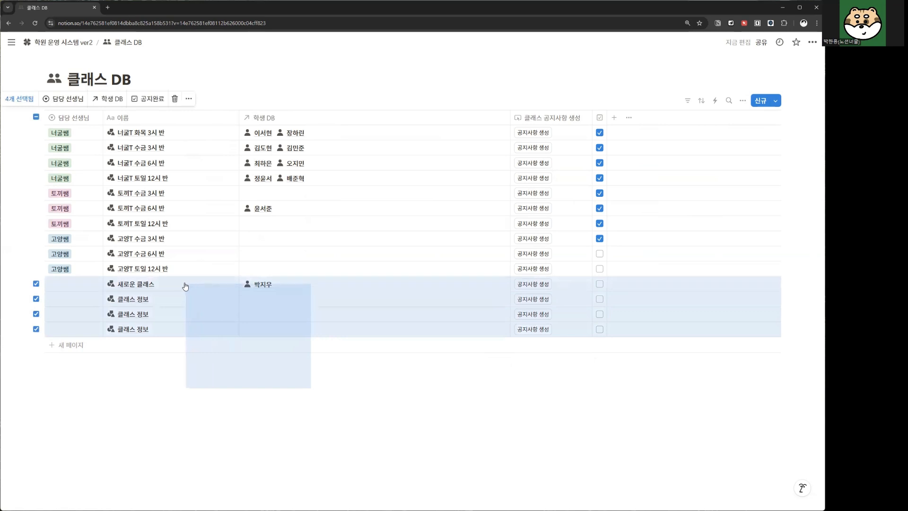
pyautogui.press('Delete')
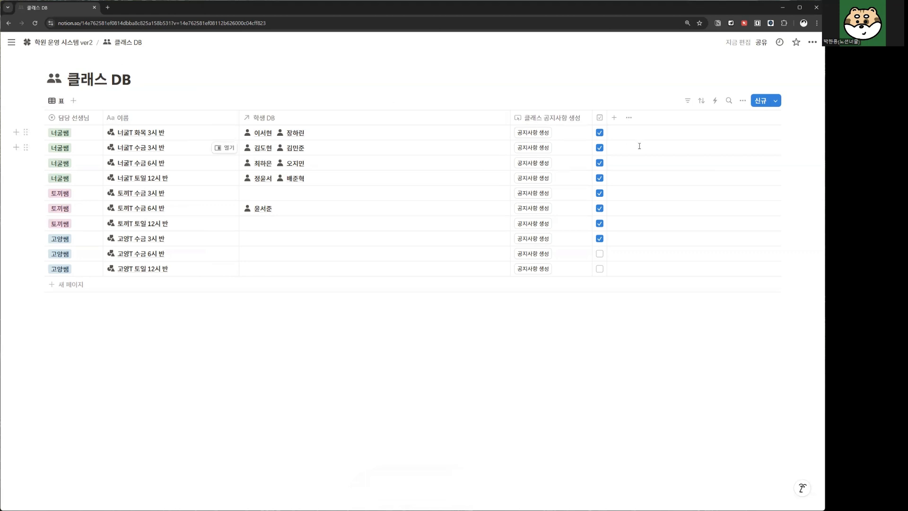
# Step: Generate class notices for 고양T 수금 6시 반 and 고양T 토일 12시 반 with 공지사항 생성
pyautogui.click(541, 256)
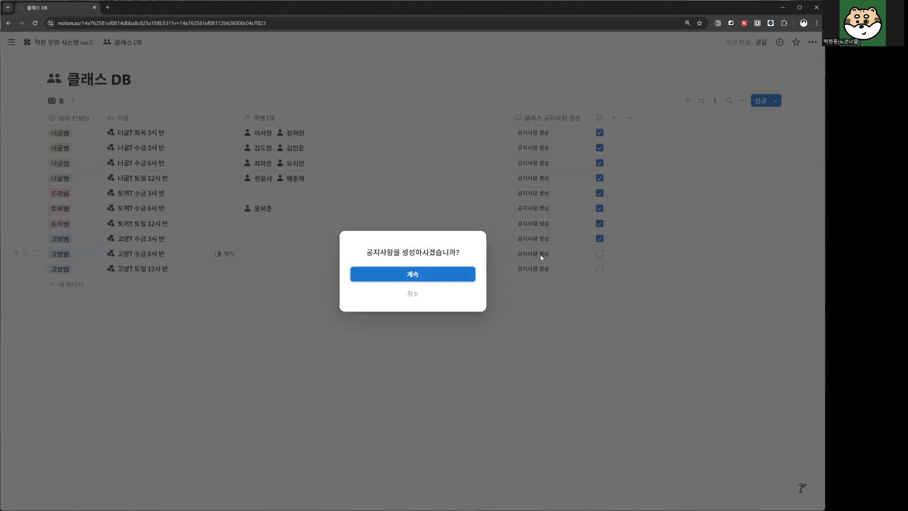
pyautogui.click(415, 275)
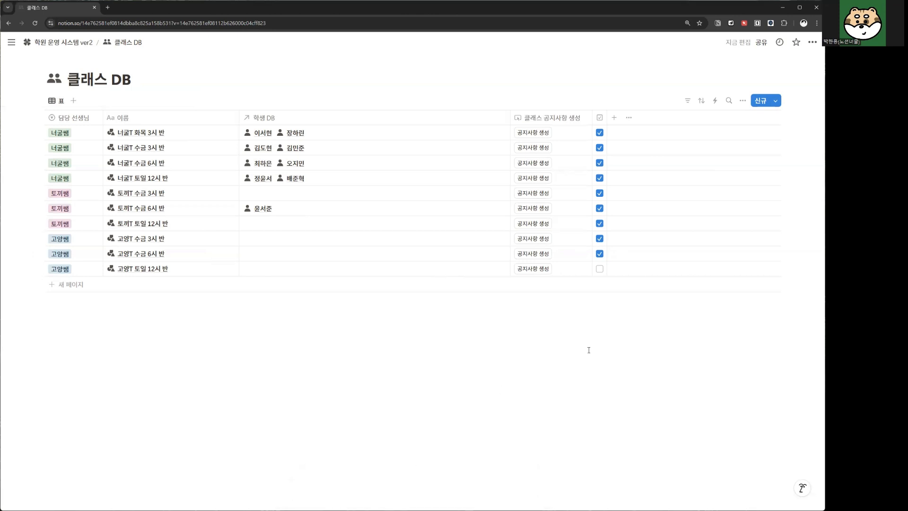
pyautogui.click(533, 269)
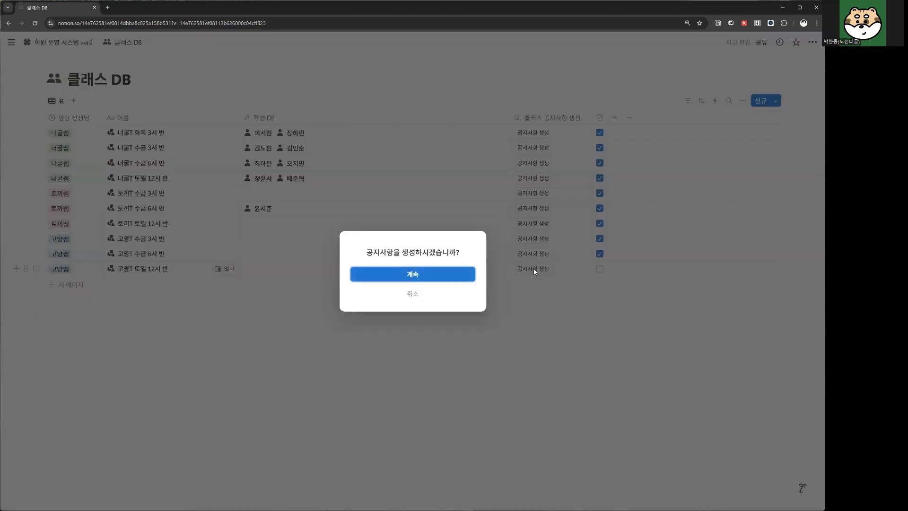
pyautogui.click(427, 276)
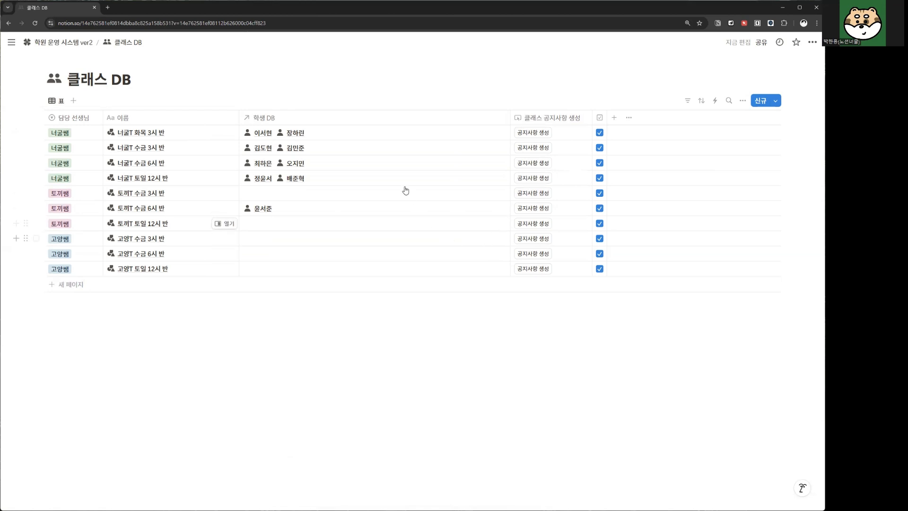
# Step: Open the 클래스 공지사항 DB and preview the notice pages of its first five entries
pyautogui.click(70, 43)
pyautogui.scroll(-7, 358, 231)
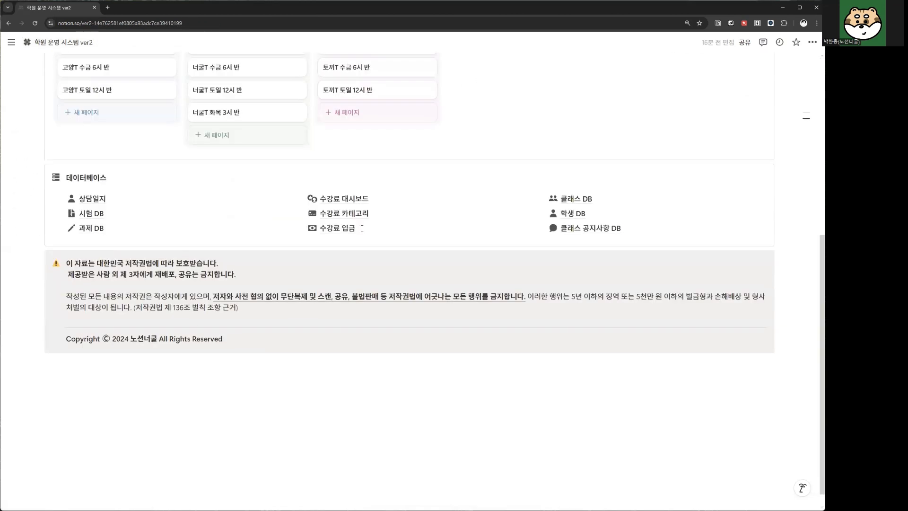
pyautogui.click(586, 215)
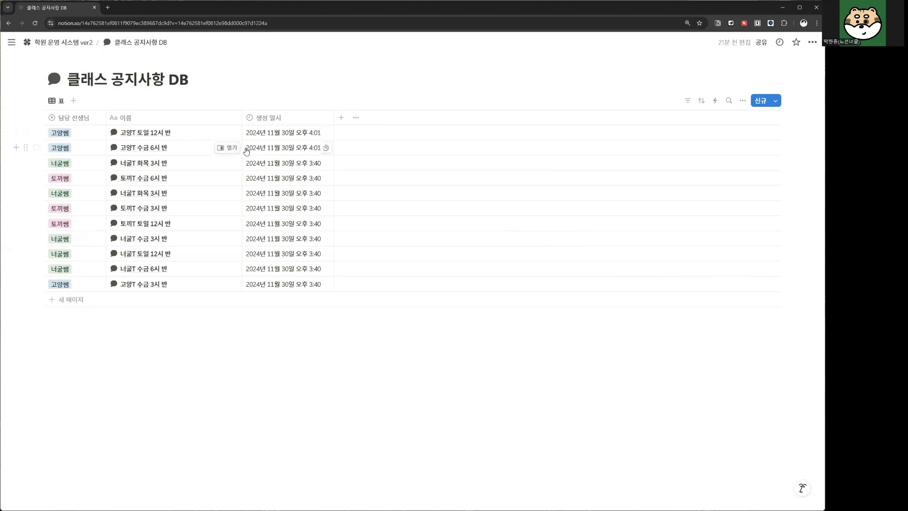
pyautogui.click(228, 133)
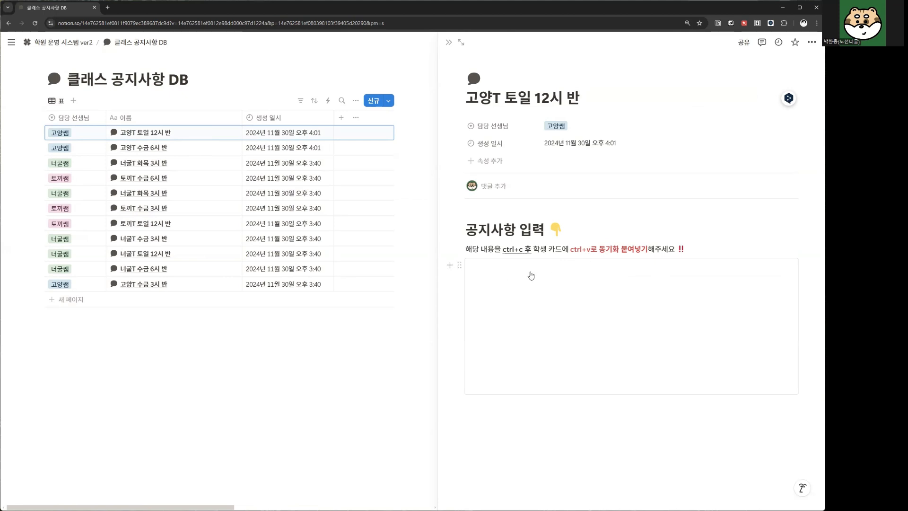
pyautogui.click(225, 148)
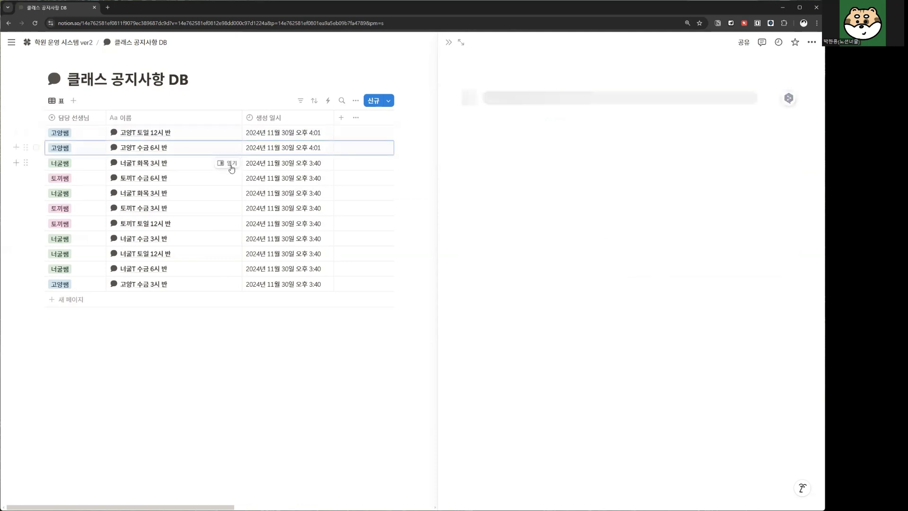
pyautogui.click(232, 163)
pyautogui.click(231, 178)
pyautogui.click(231, 193)
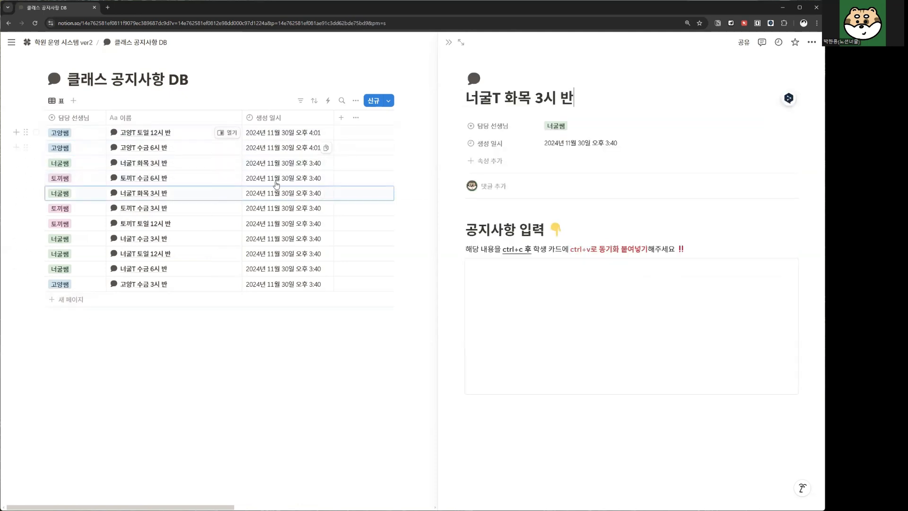
# Step: View the empty 공지사항 입력 area of the 고양T 토일 12시 반 notice, then return to the main page
pyautogui.click(229, 133)
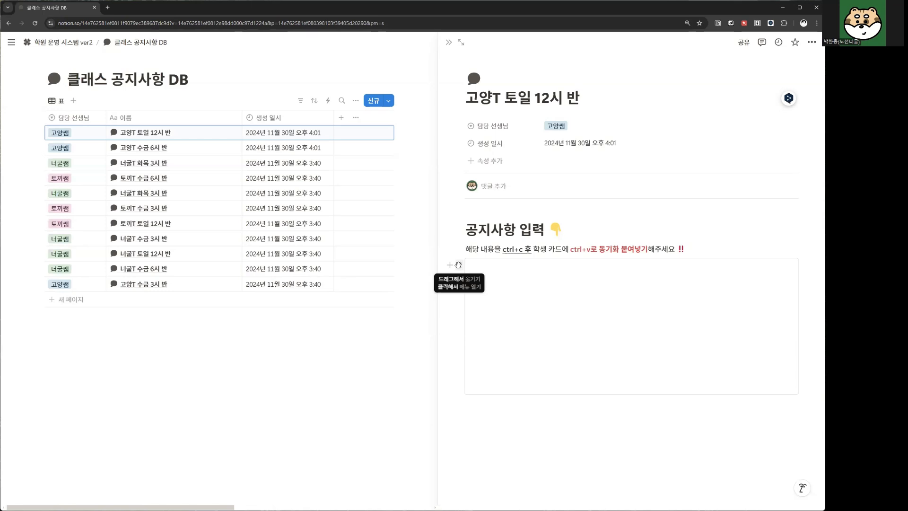
pyautogui.click(531, 280)
pyautogui.click(529, 276)
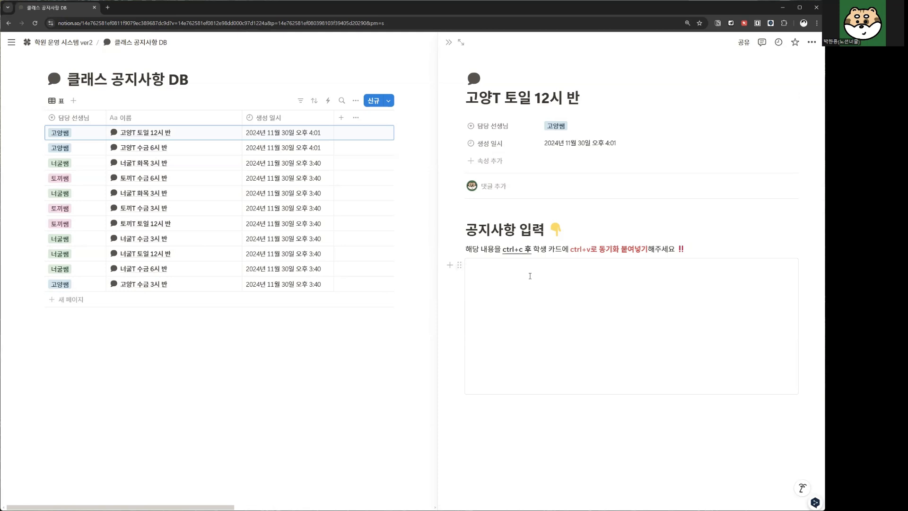
pyautogui.click(80, 42)
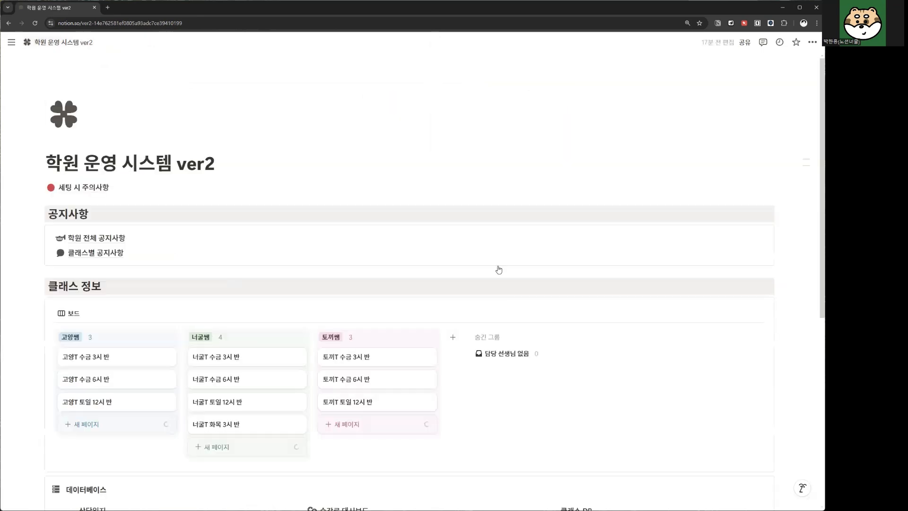
# Step: Open the 클래스 DB to view its 공지사항 생성 column, then return to the main page
pyautogui.scroll(-3, 511, 322)
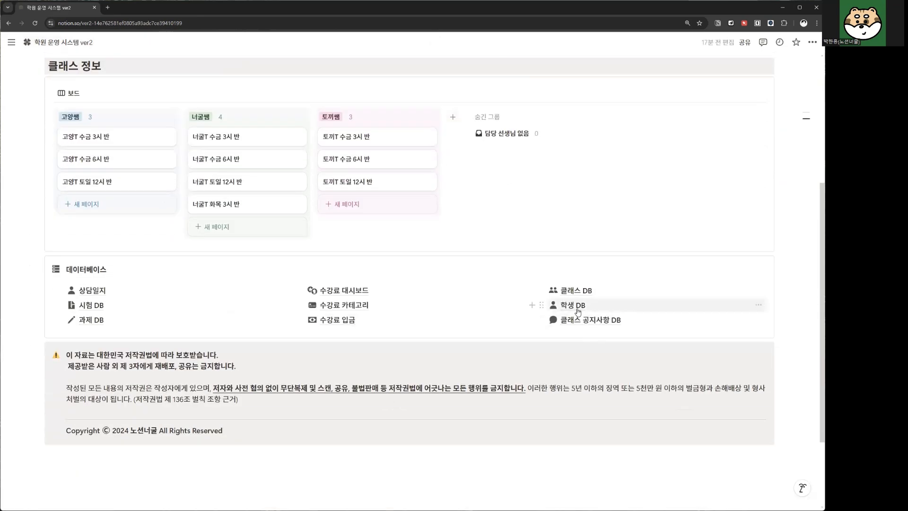
pyautogui.moveTo(582, 301)
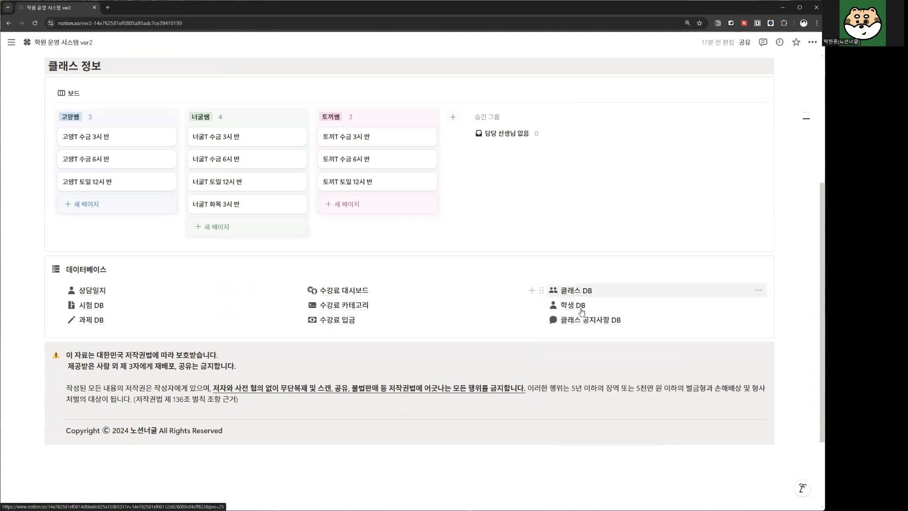
pyautogui.click(582, 295)
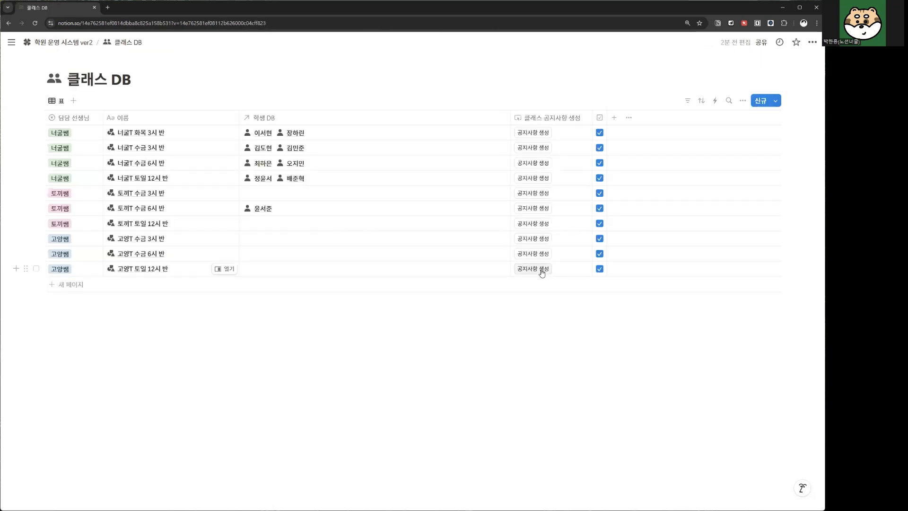
pyautogui.click(76, 44)
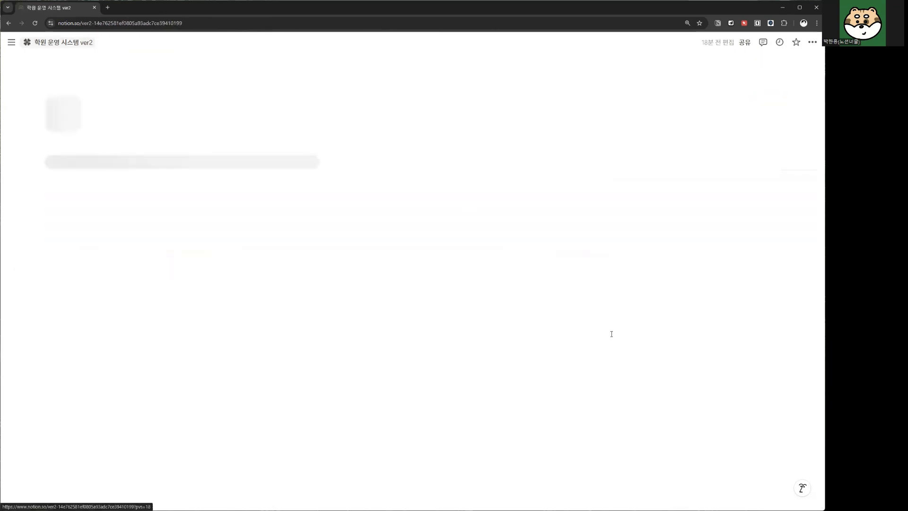
# Step: Generate another notice for 고양T 토일 12시 반 in the 클래스 DB, and cancel a second generation for the same class
pyautogui.scroll(-3, 598, 368)
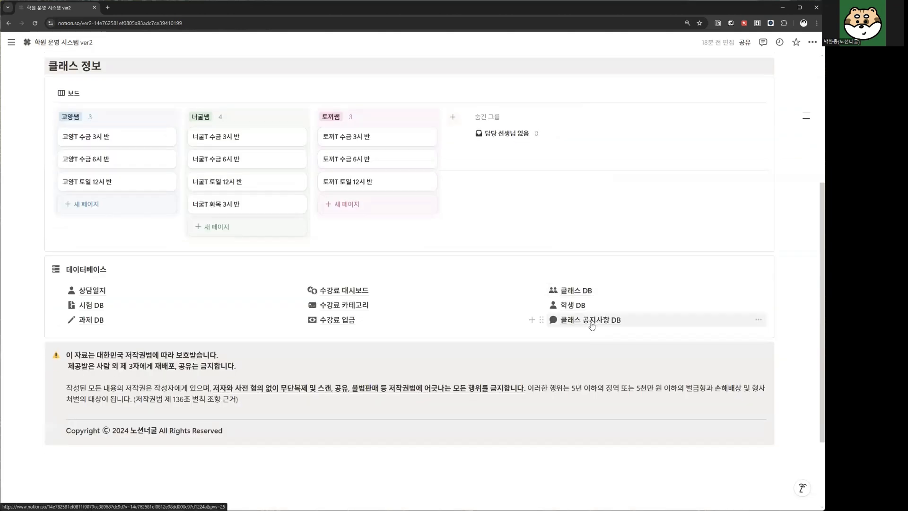
pyautogui.moveTo(592, 326)
pyautogui.click(576, 291)
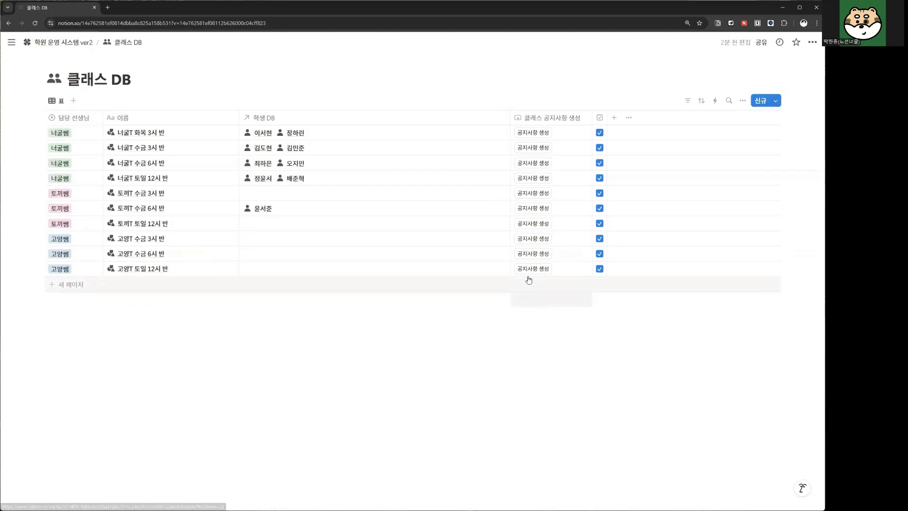
pyautogui.click(531, 273)
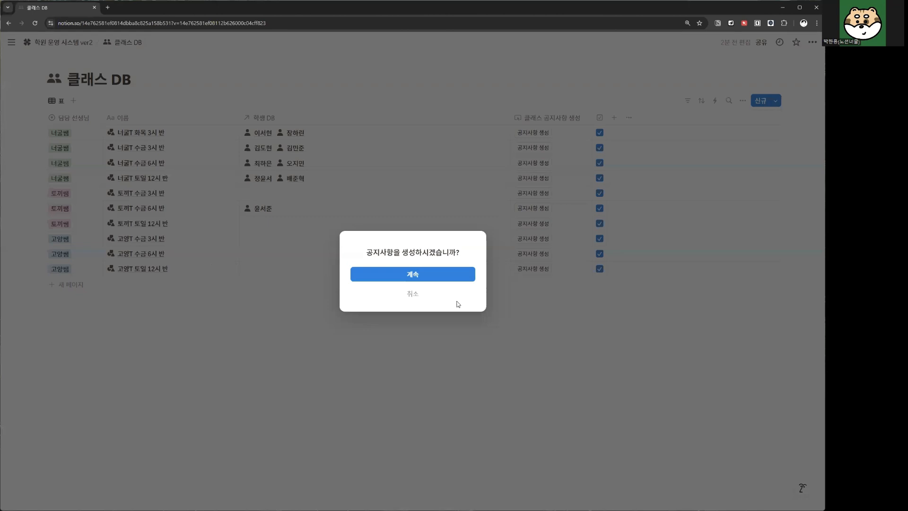
pyautogui.click(440, 274)
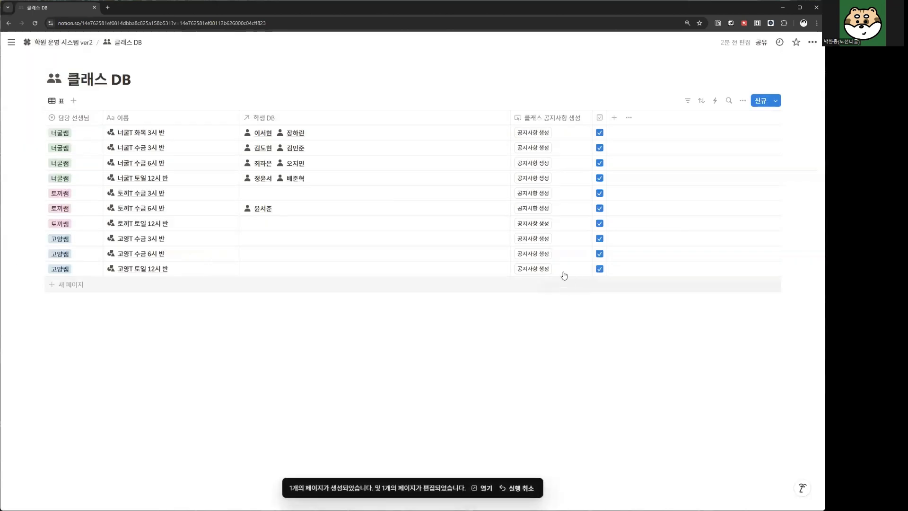
pyautogui.click(535, 268)
pyautogui.click(405, 293)
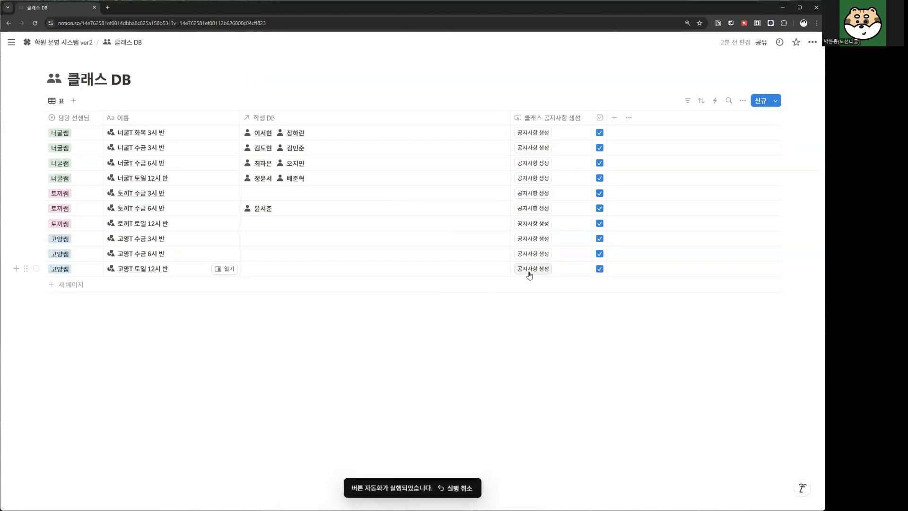
# Step: Delete the 고양T 토일 12시 반 entry created at 오후 4:03 from the 클래스 공지사항 DB and return to the main page
pyautogui.click(78, 46)
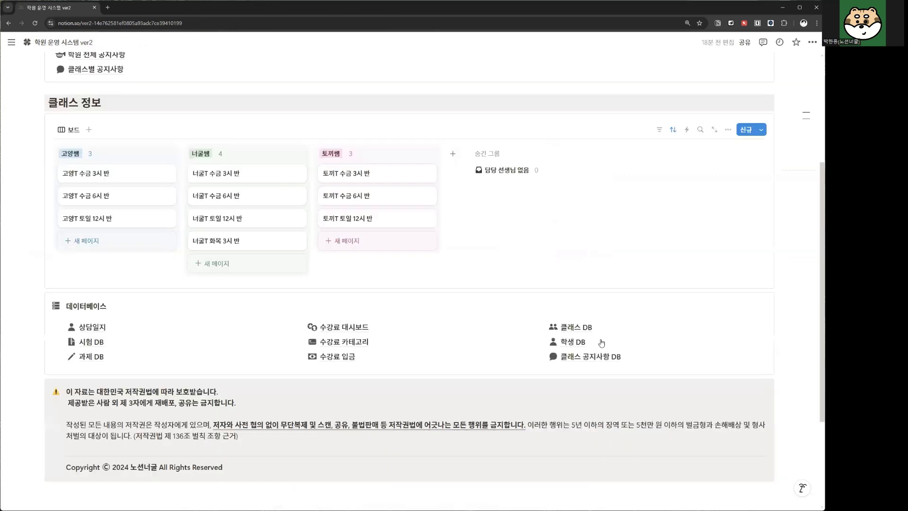
pyautogui.click(582, 359)
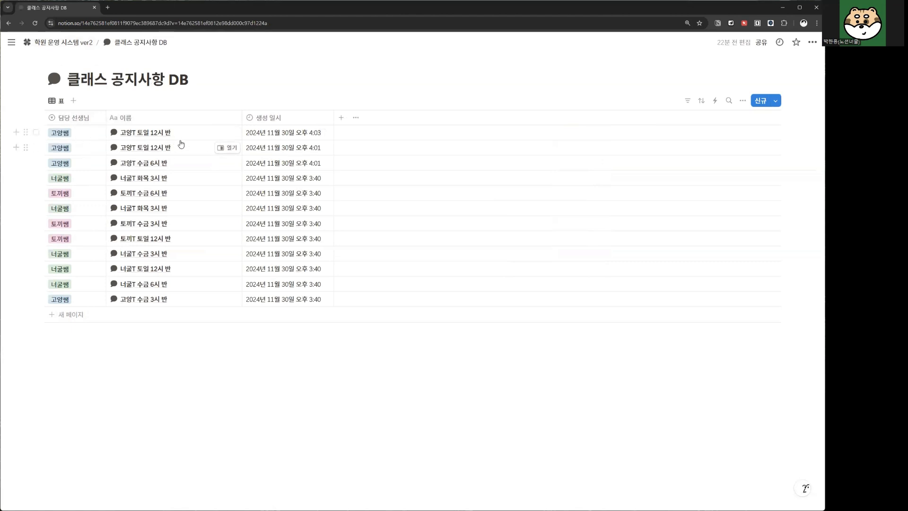
pyautogui.click(37, 133)
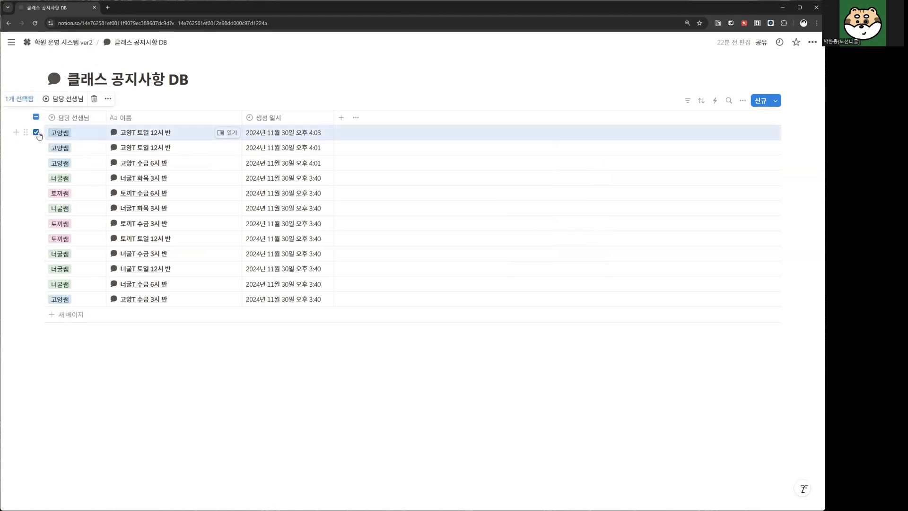
pyautogui.press('Delete')
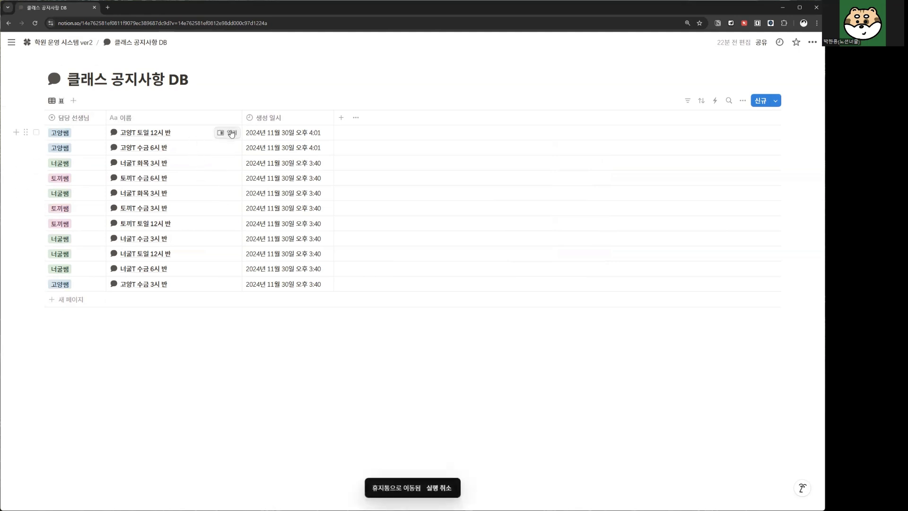
pyautogui.click(65, 43)
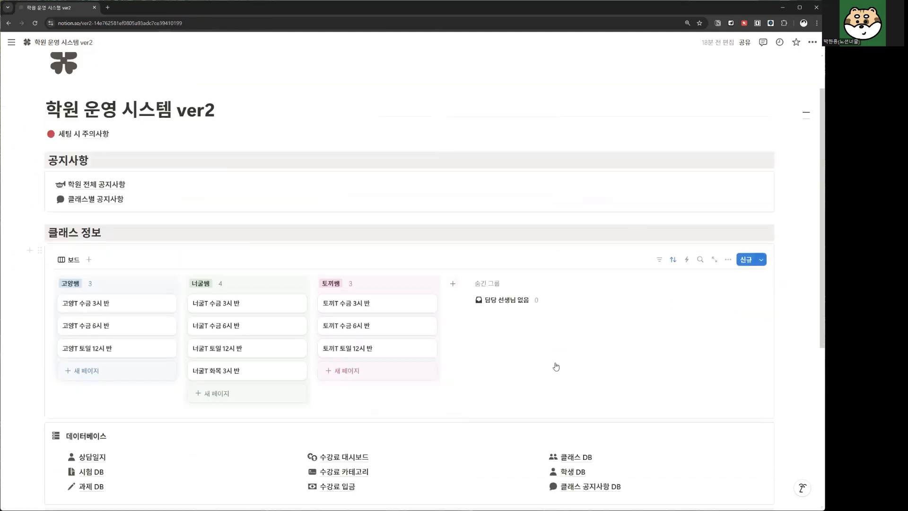
# Step: Open the 너굴T 수금 3시 반 page from 클래스 정보 and examine its 학생 카드 list, exam table and homework table
pyautogui.scroll(3, 523, 327)
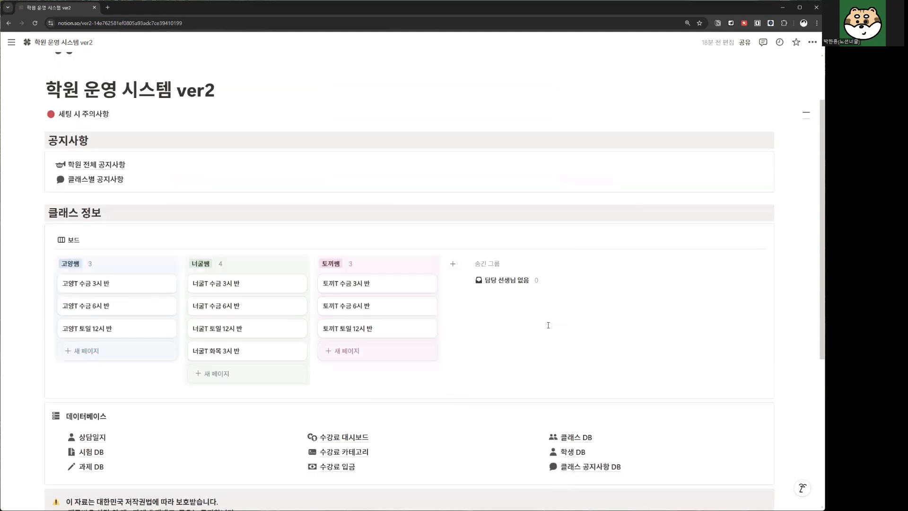
pyautogui.scroll(-1, 547, 325)
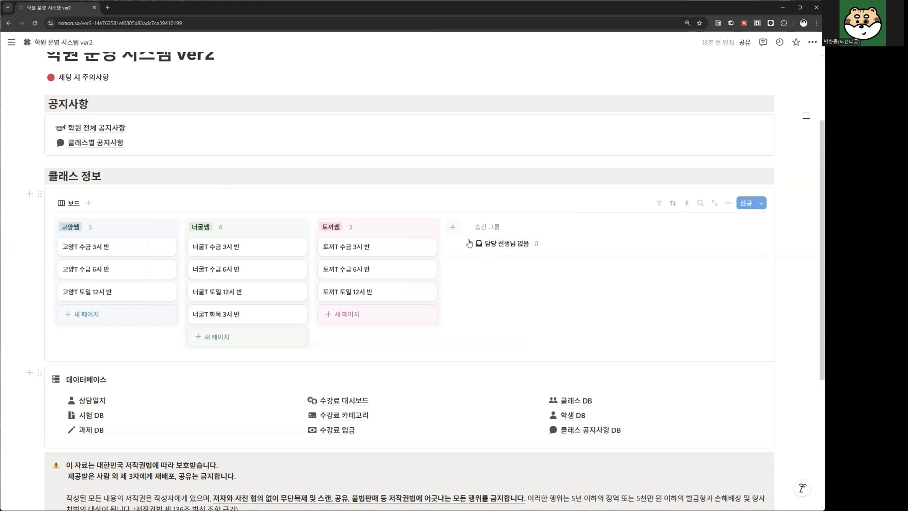
pyautogui.moveTo(590, 405)
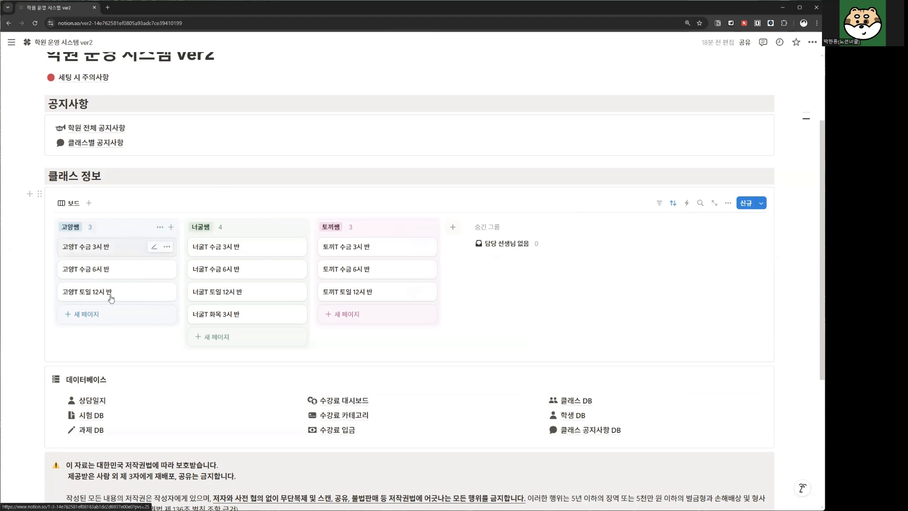
pyautogui.click(228, 246)
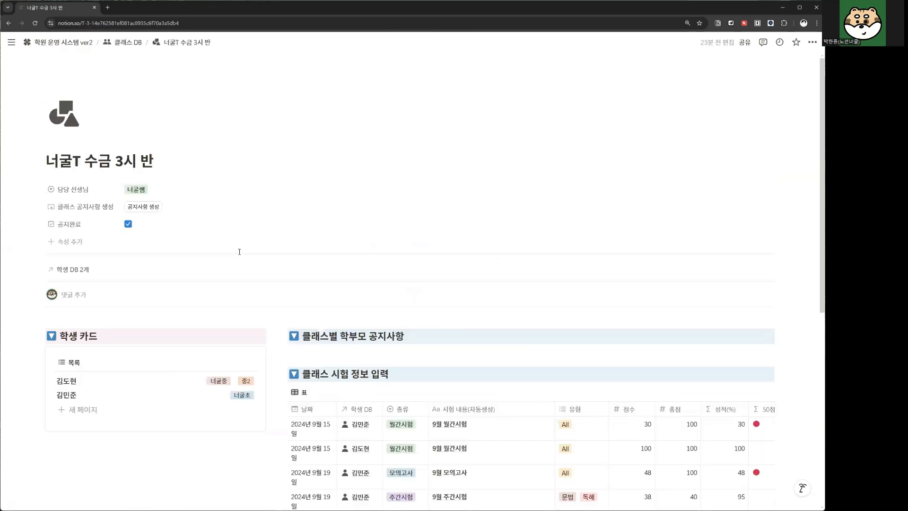
pyautogui.scroll(-2, 190, 189)
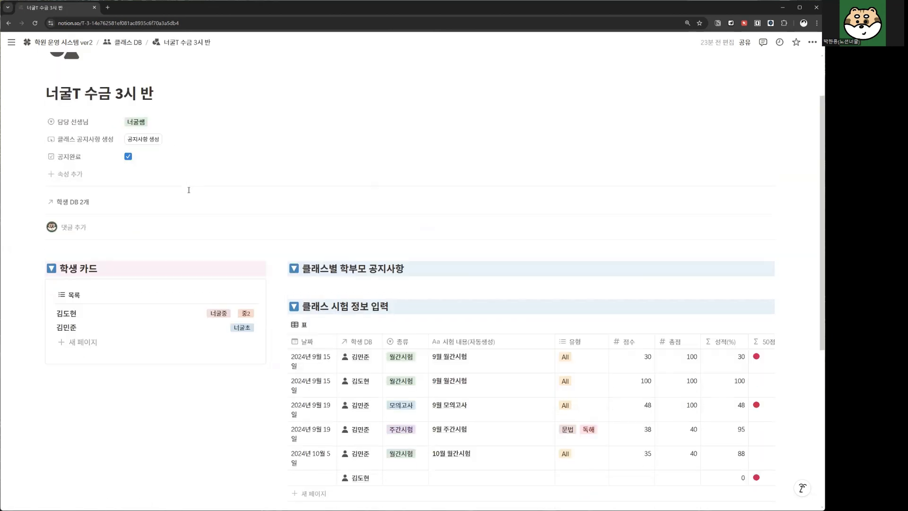
pyautogui.scroll(-3, 195, 217)
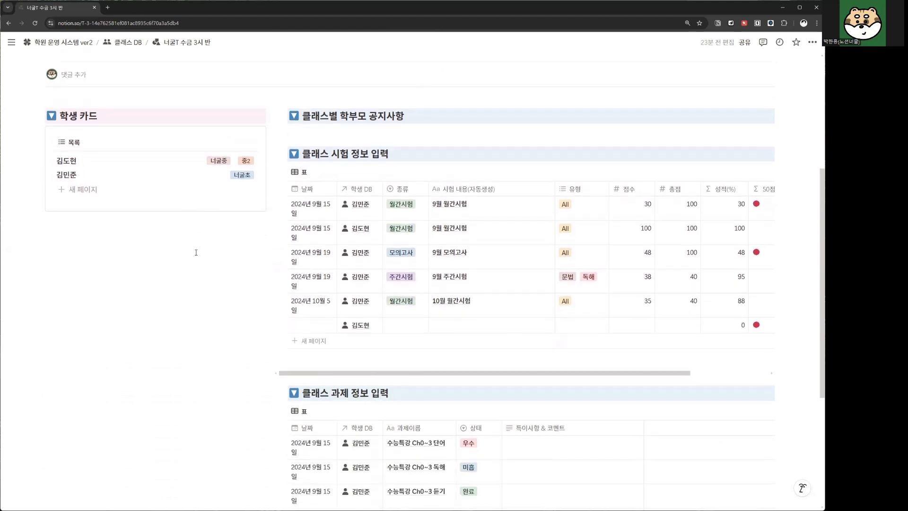
pyautogui.scroll(3, 196, 254)
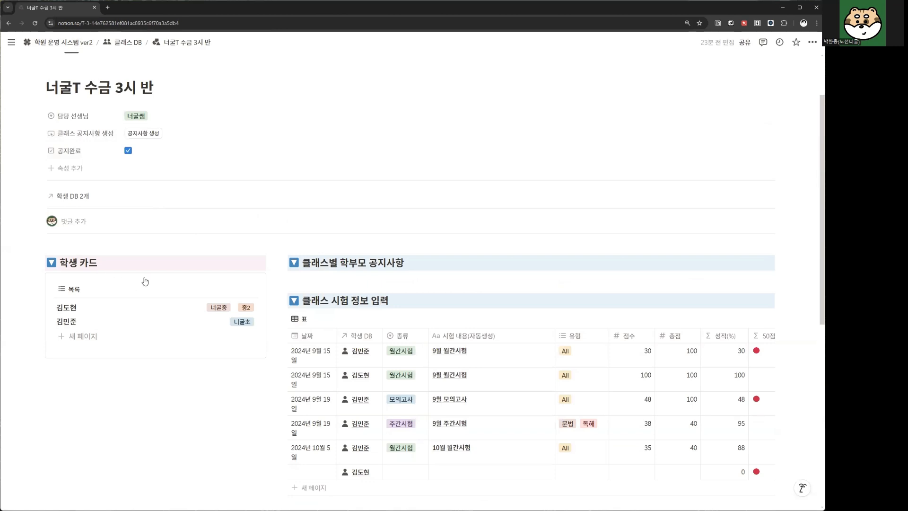
pyautogui.scroll(-1, 119, 280)
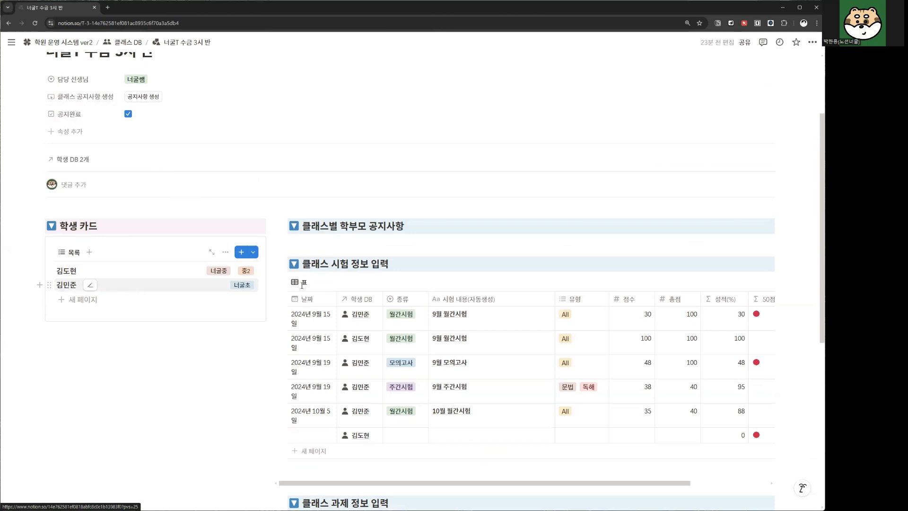
pyautogui.scroll(-1, 303, 285)
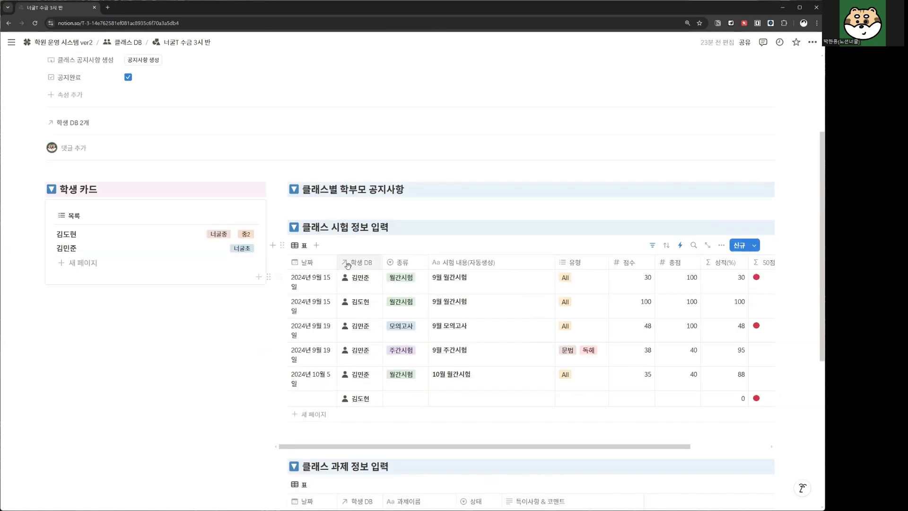
pyautogui.scroll(-1, 364, 298)
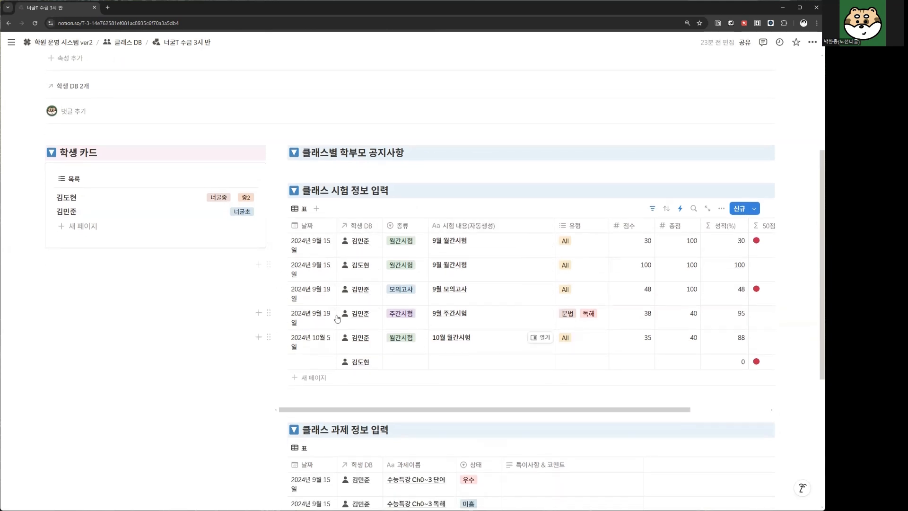
pyautogui.scroll(-2, 484, 251)
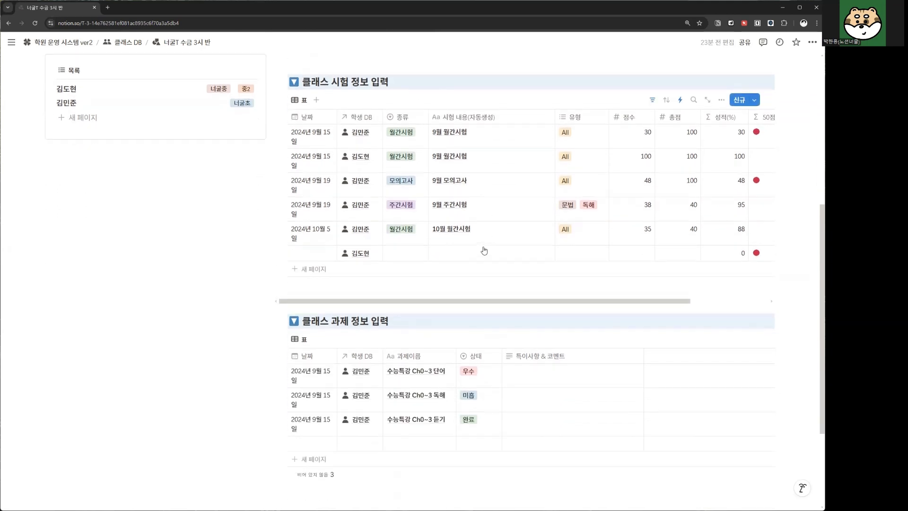
pyautogui.scroll(-2, 484, 251)
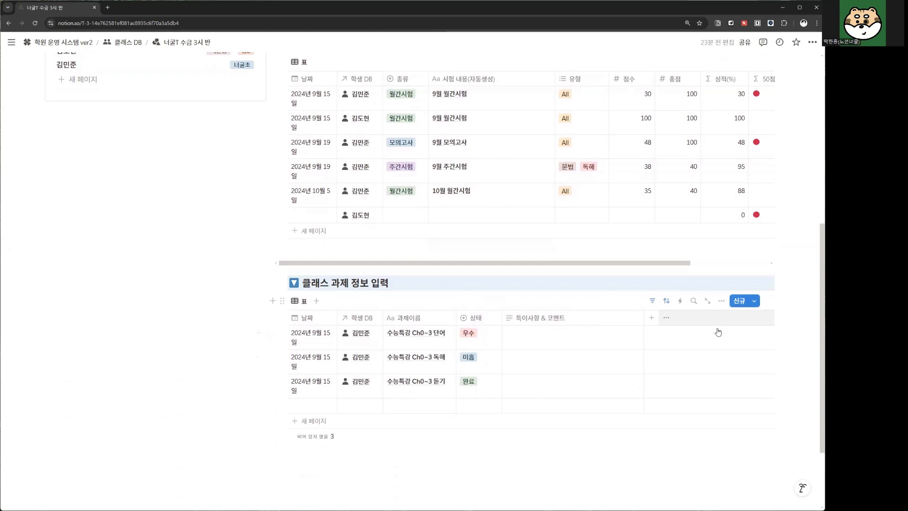
pyautogui.scroll(3, 573, 408)
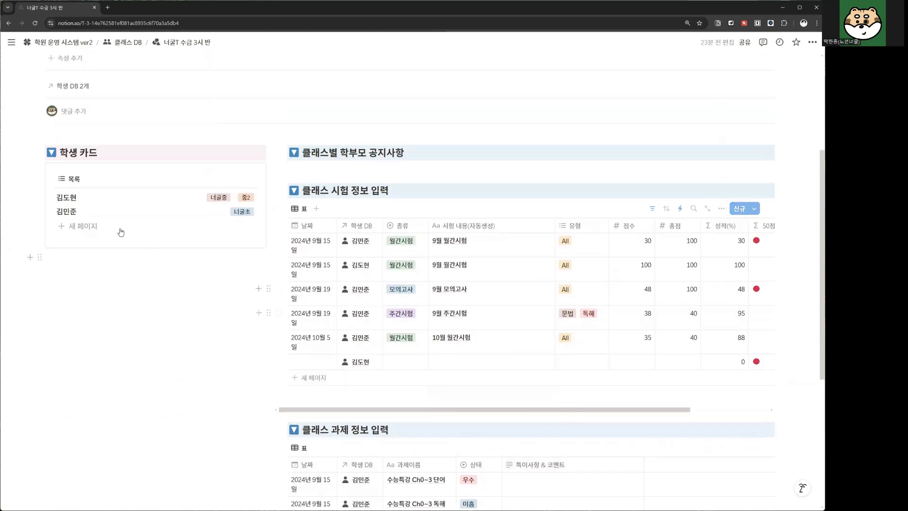
pyautogui.scroll(-1, 450, 314)
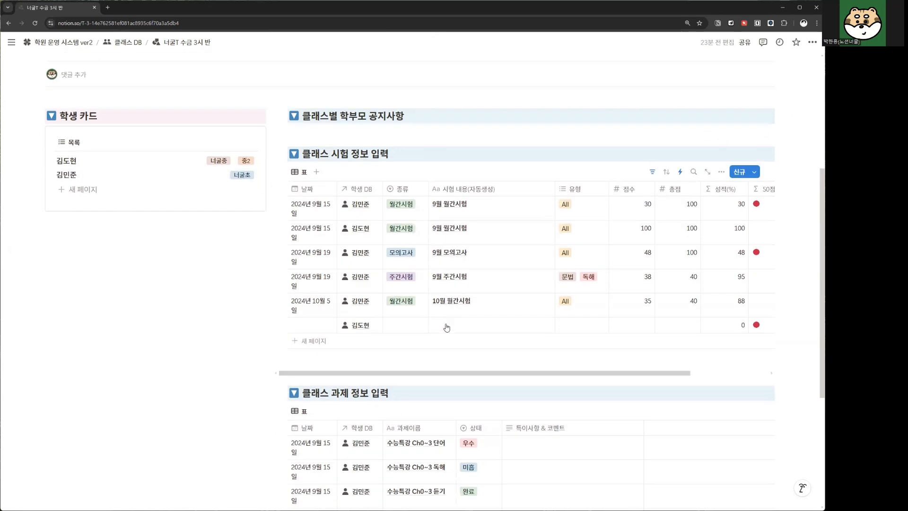
# Step: Add a row to the 클래스 시험 정보 입력 table and set its date to 2024년 11월 30일
pyautogui.click(316, 341)
pyautogui.press('Escape')
pyautogui.click(322, 347)
pyautogui.click(377, 225)
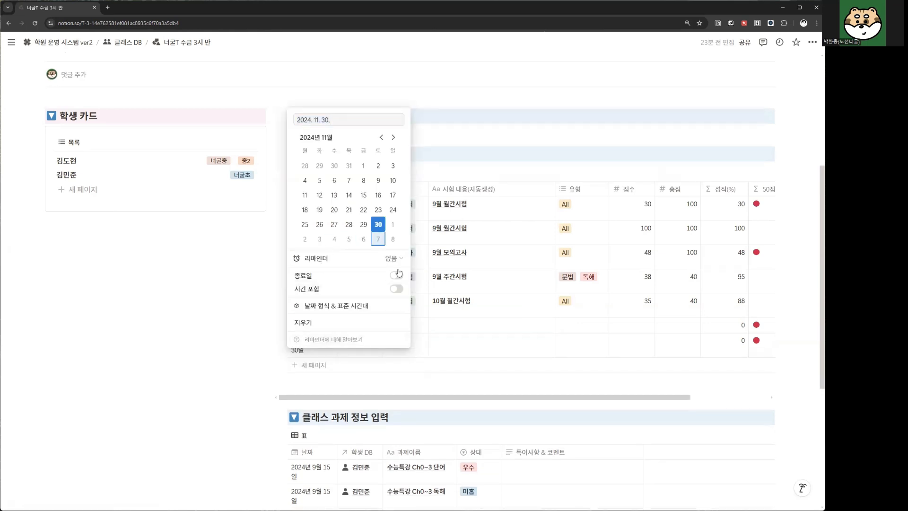
pyautogui.press('Escape')
# Step: Link the class's 너굴초 student in the 학생 DB field of the 2024년 11월 30일 exam row
pyautogui.click(360, 349)
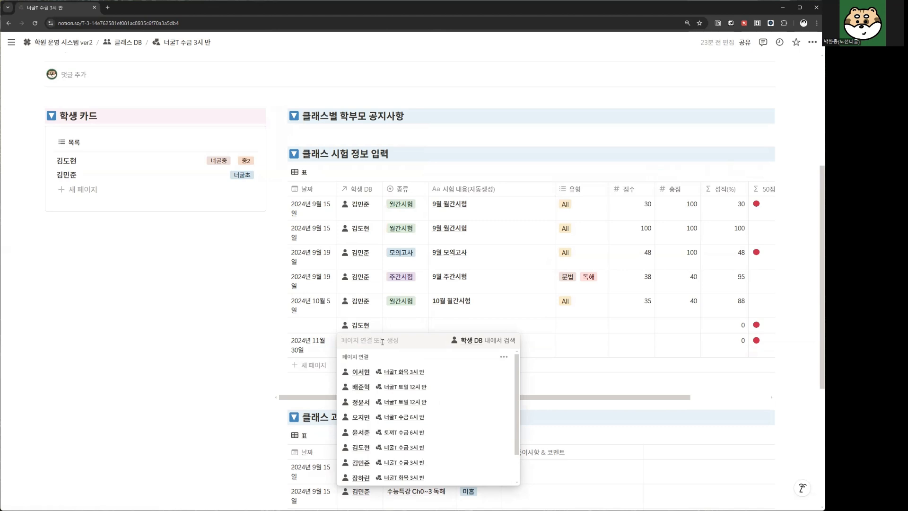
pyautogui.write('김ㅁ')
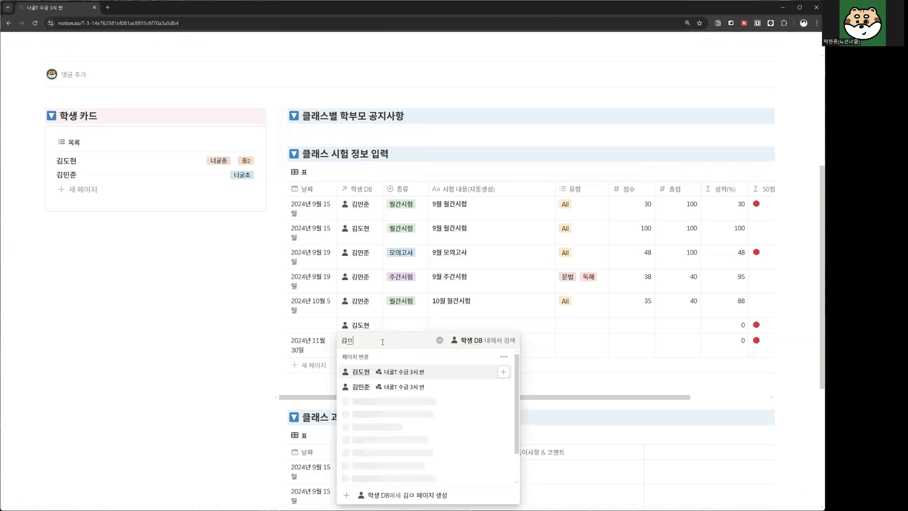
pyautogui.write('민준')
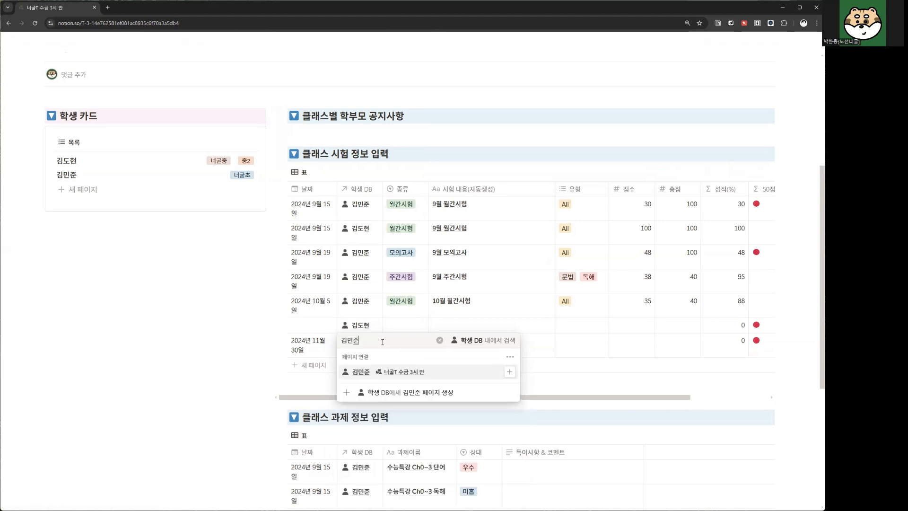
pyautogui.click(363, 375)
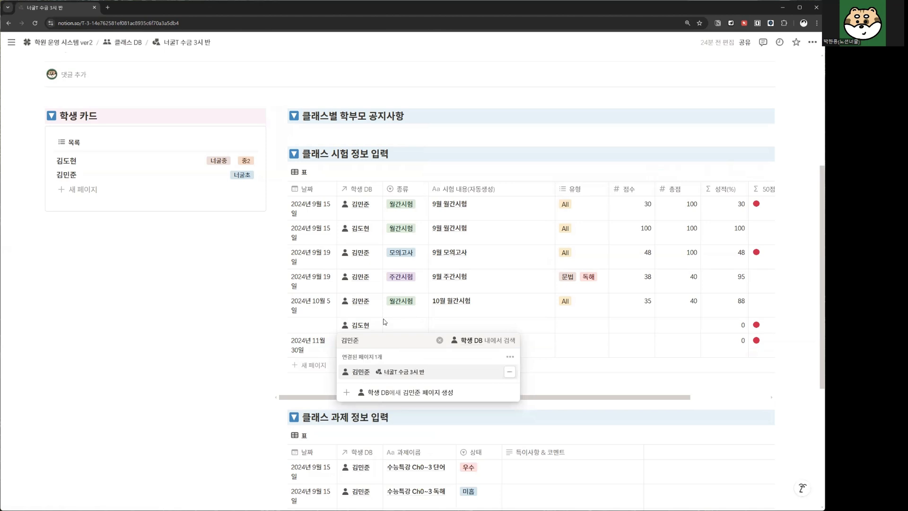
pyautogui.press('Escape')
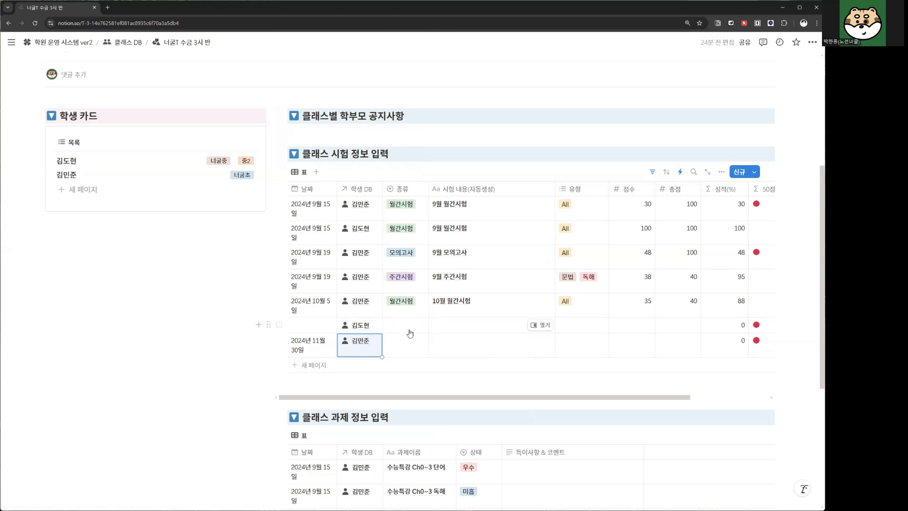
# Step: Add another exam row, fill it with the 학생 DB entry from the 2024년 11월 30일 row above, and undo the fill
pyautogui.click(313, 366)
pyautogui.click(363, 354)
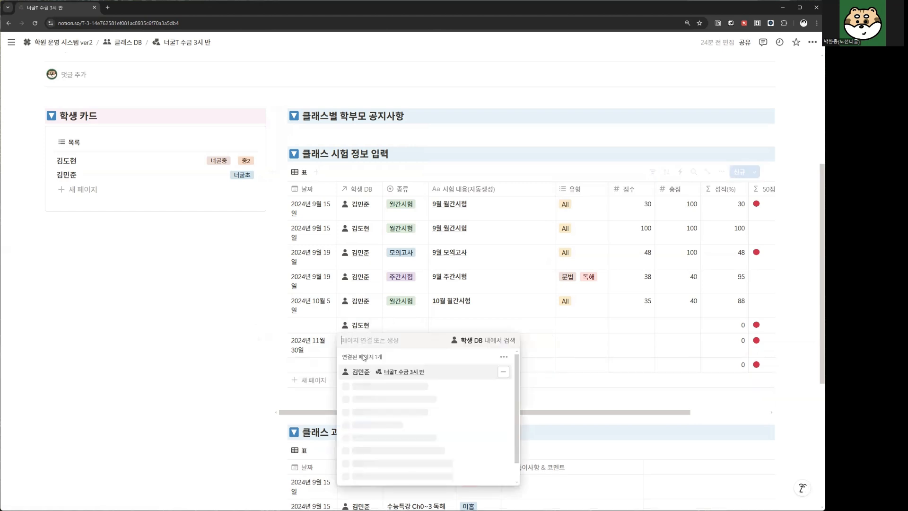
pyautogui.click(410, 321)
pyautogui.moveTo(384, 356); pyautogui.dragTo(380, 374)
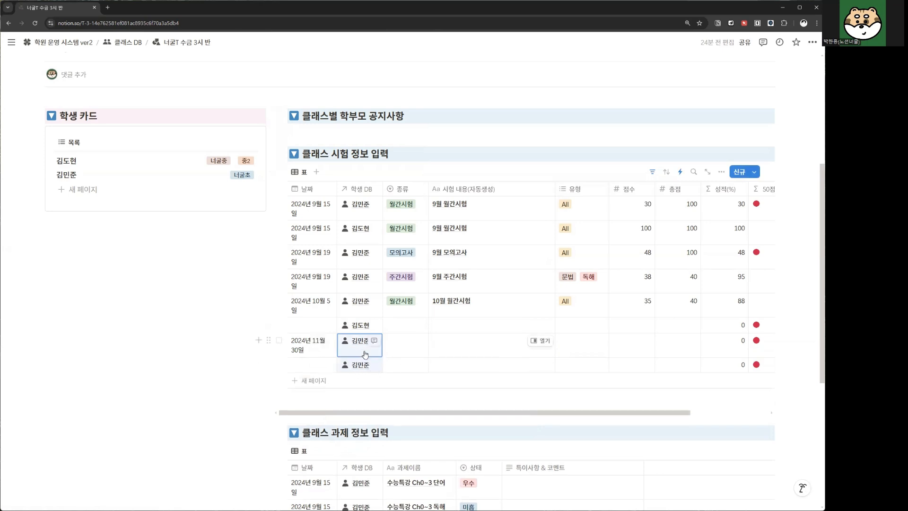
pyautogui.click(398, 366)
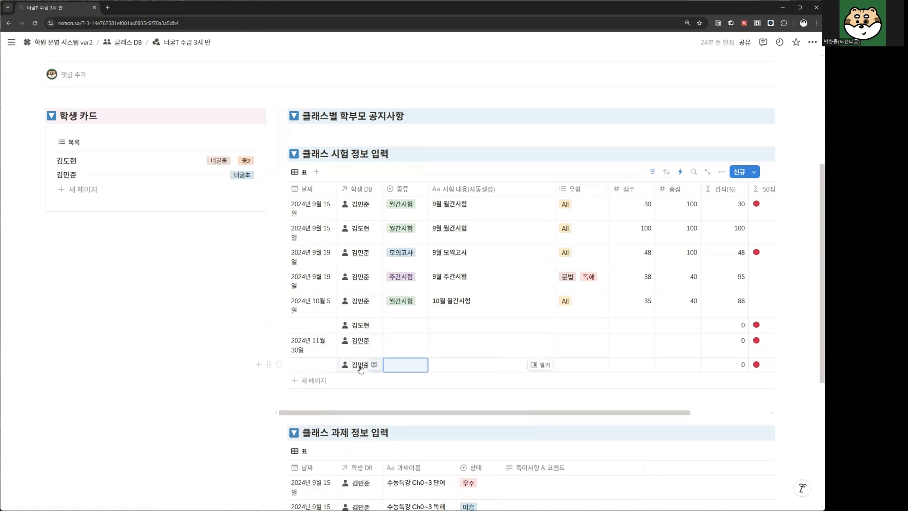
pyautogui.hotkey('ctrl', 'z')
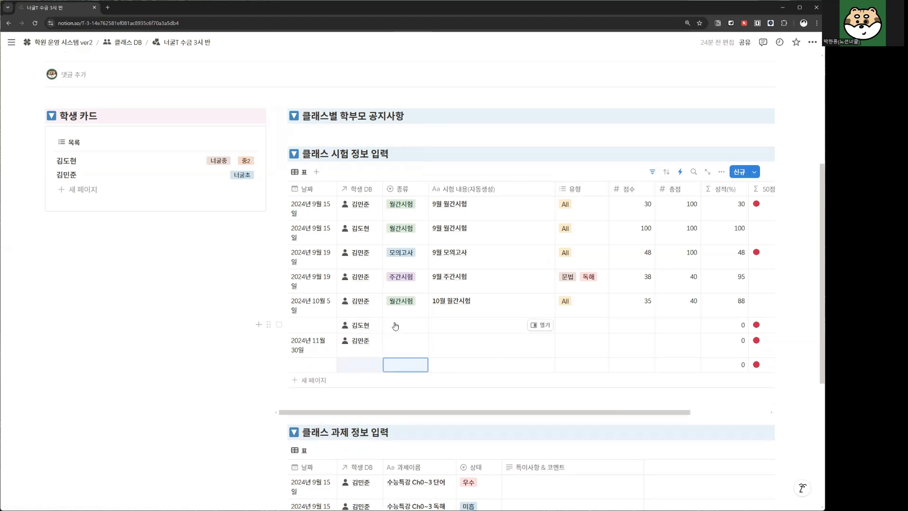
# Step: Set 종류 to 주간시험 in the undated exam row of the 너굴중 student
pyautogui.click(397, 325)
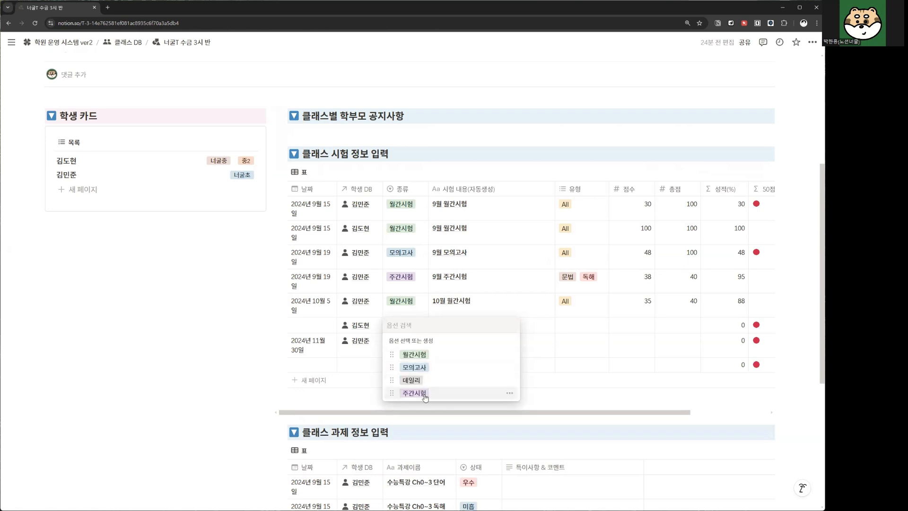
pyautogui.click(416, 393)
# Step: Create the option 새로운 유형 in the 종류 field of the 2024년 11월 30일 exam row
pyautogui.click(404, 343)
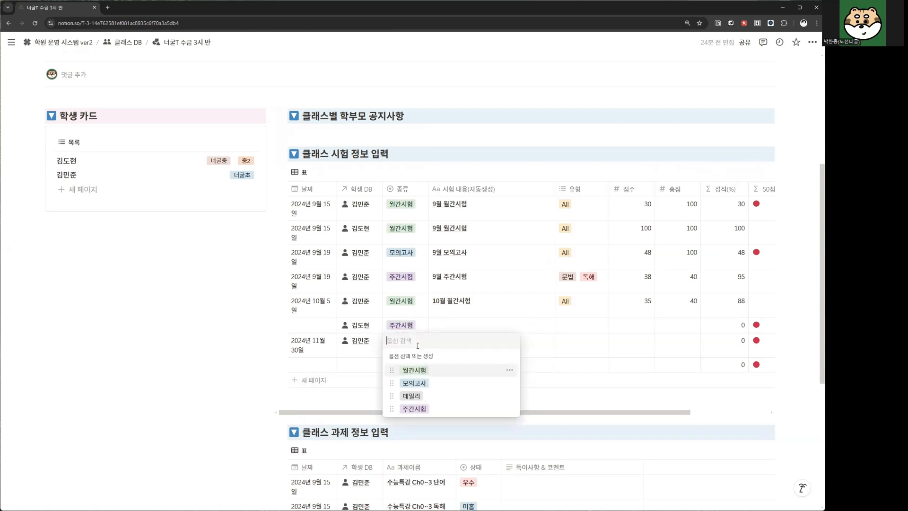
pyautogui.write('새로운 유혀')
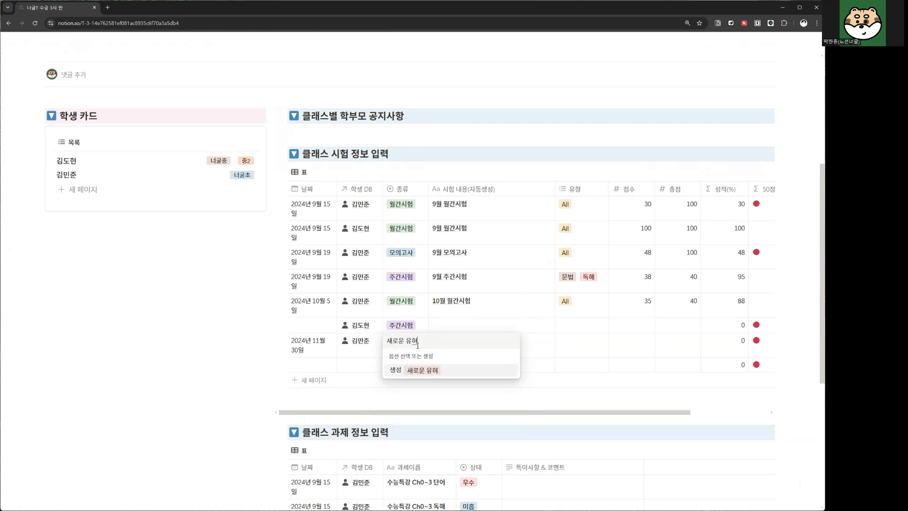
pyautogui.click(402, 370)
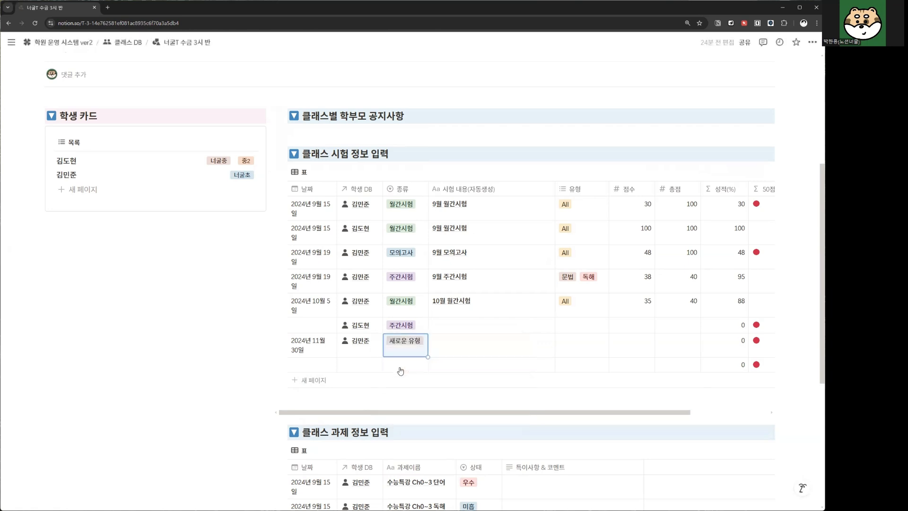
# Step: Delete the 새로운 유형 option from the 종류 field's option list
pyautogui.click(407, 348)
pyautogui.click(510, 422)
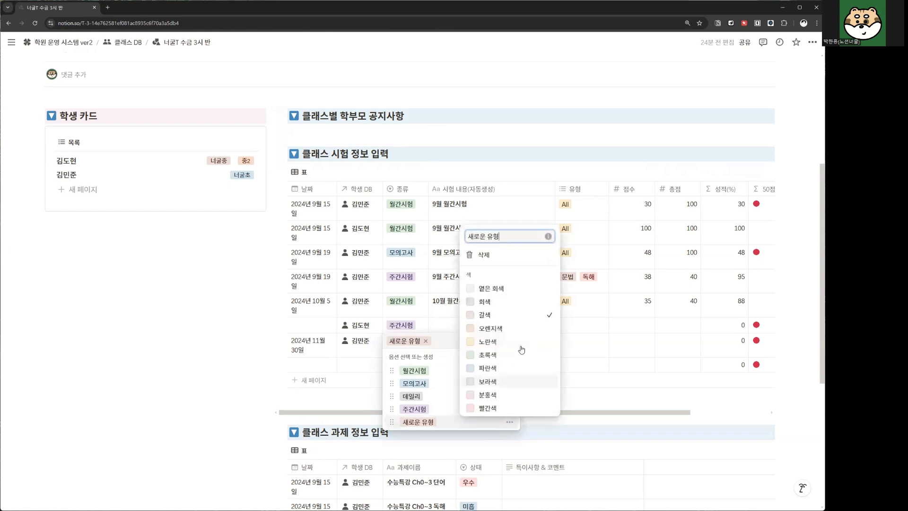
pyautogui.click(514, 255)
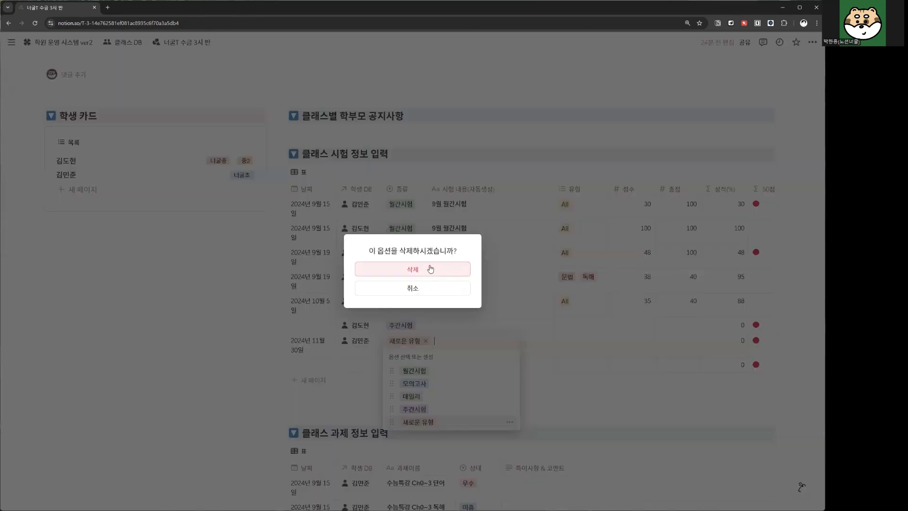
pyautogui.click(527, 412)
pyautogui.click(509, 422)
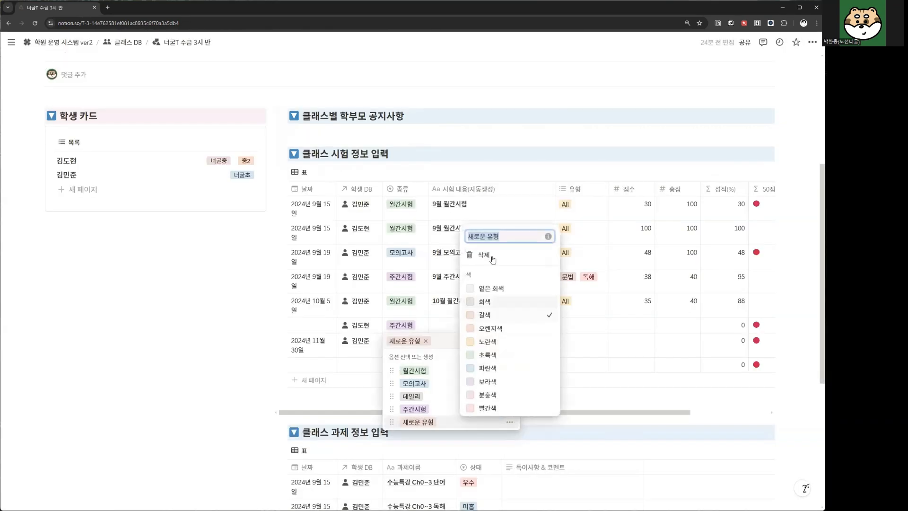
pyautogui.click(484, 255)
pyautogui.click(416, 266)
pyautogui.press('Escape')
# Step: Delete the last two exam rows and set the remaining undated row's date to 2024년 11월 29일
pyautogui.moveTo(307, 365); pyautogui.dragTo(308, 365)
pyautogui.press('Delete')
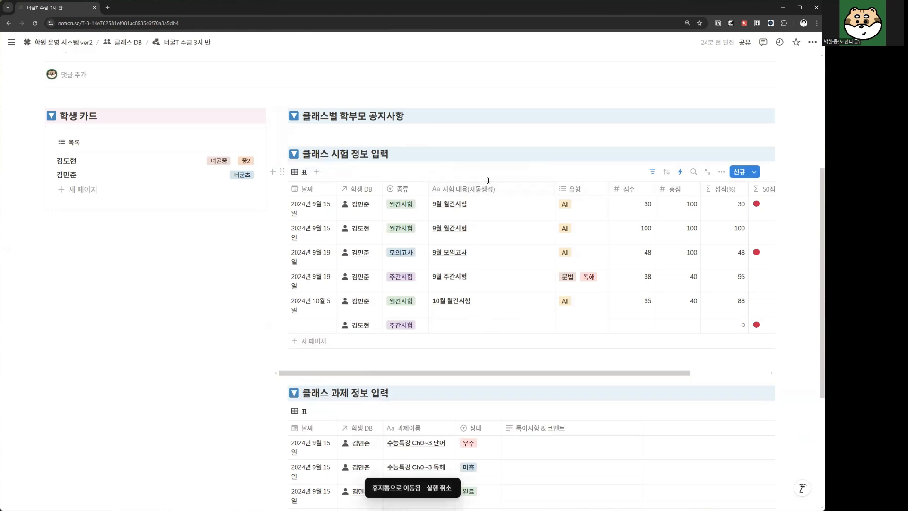
pyautogui.click(308, 330)
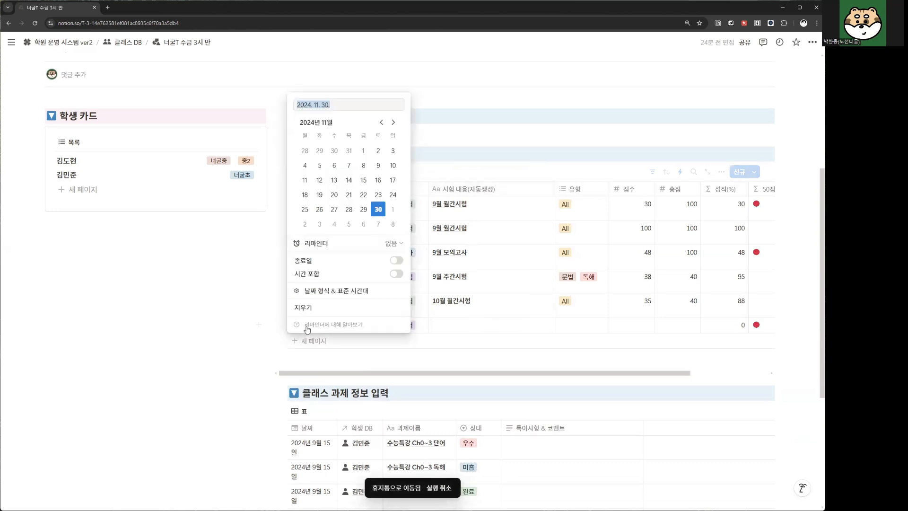
pyautogui.click(364, 209)
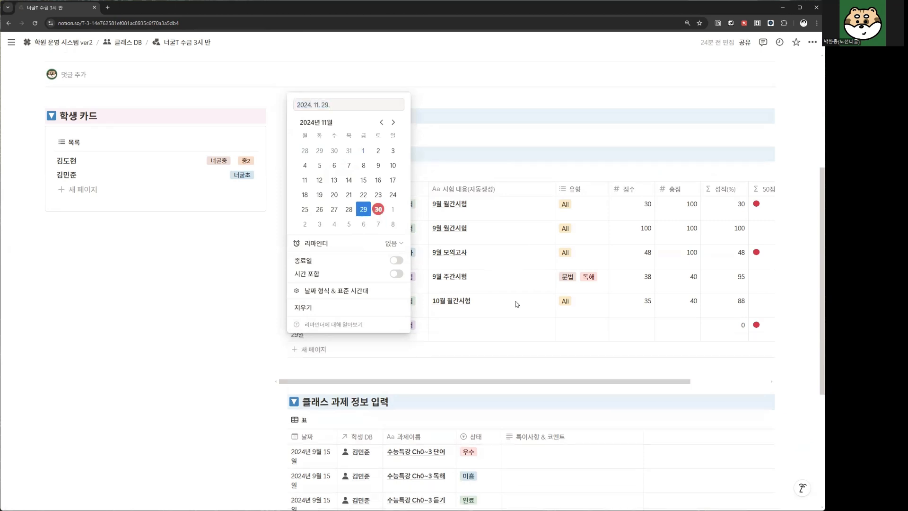
pyautogui.press('Escape')
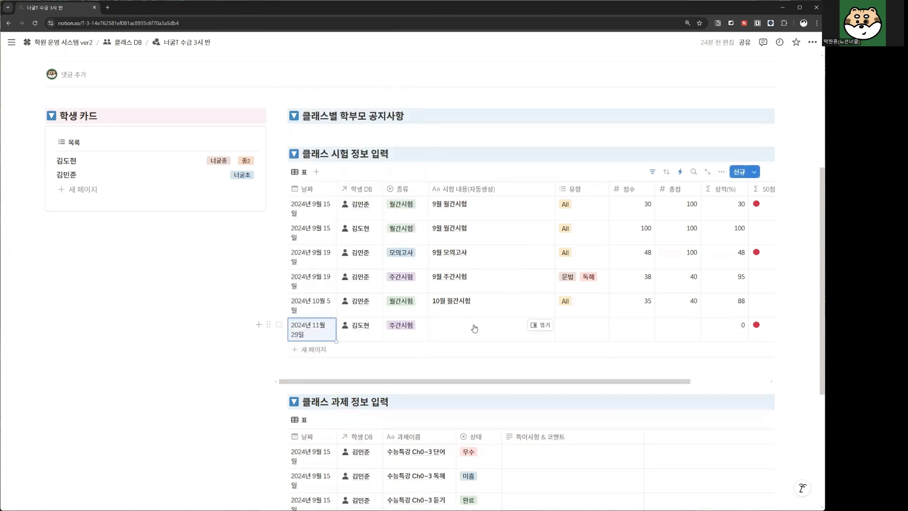
# Step: Turn on the exam table's existing automation that sets the 시험 내용(자동생성) property when any property is edited
pyautogui.click(681, 173)
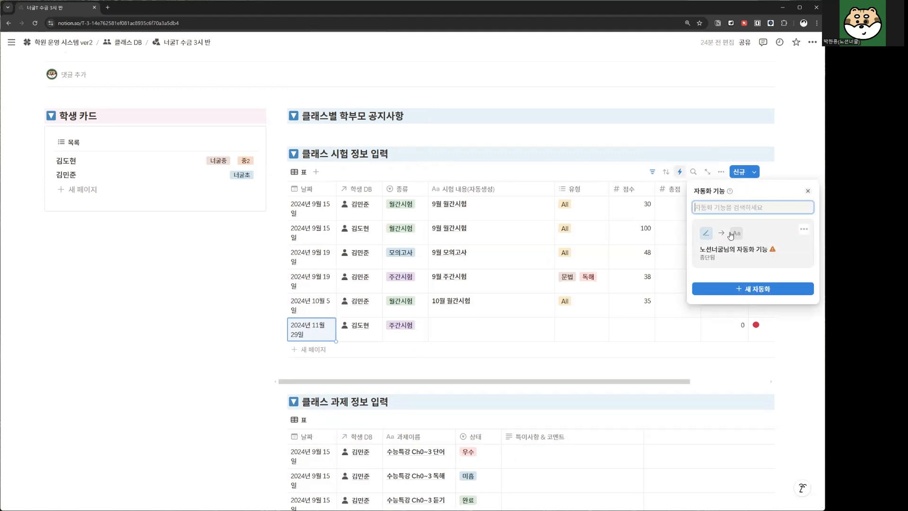
pyautogui.click(681, 173)
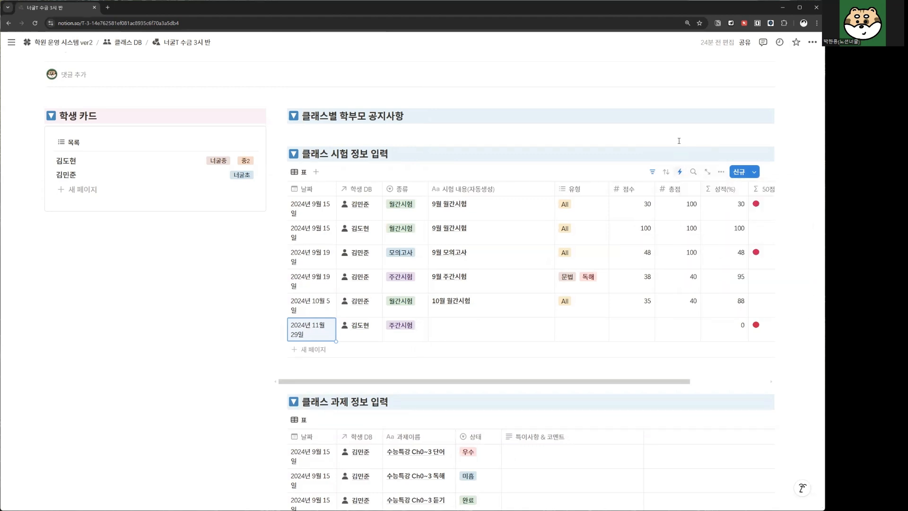
pyautogui.click(682, 173)
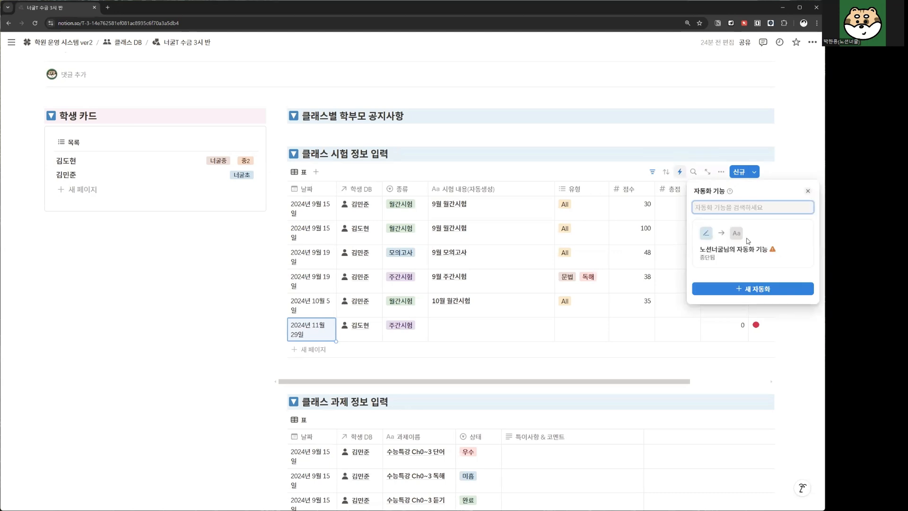
pyautogui.click(773, 249)
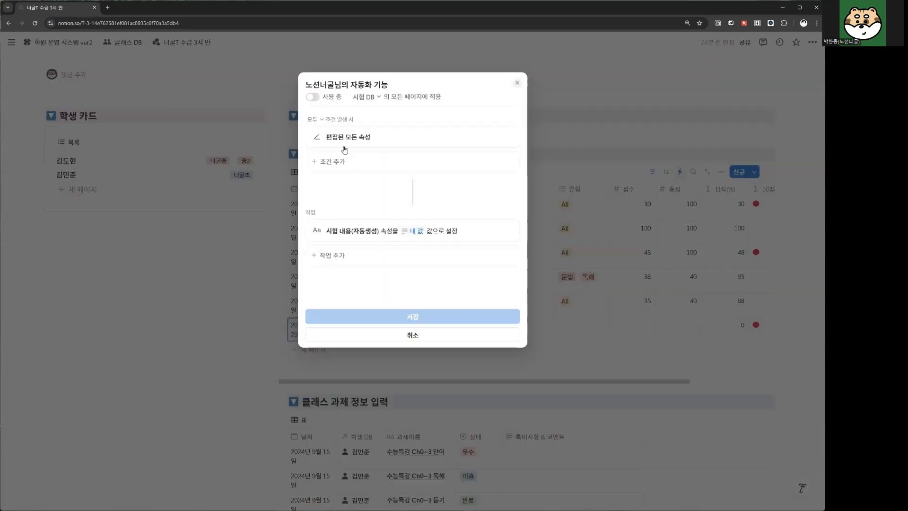
pyautogui.click(313, 98)
pyautogui.click(586, 333)
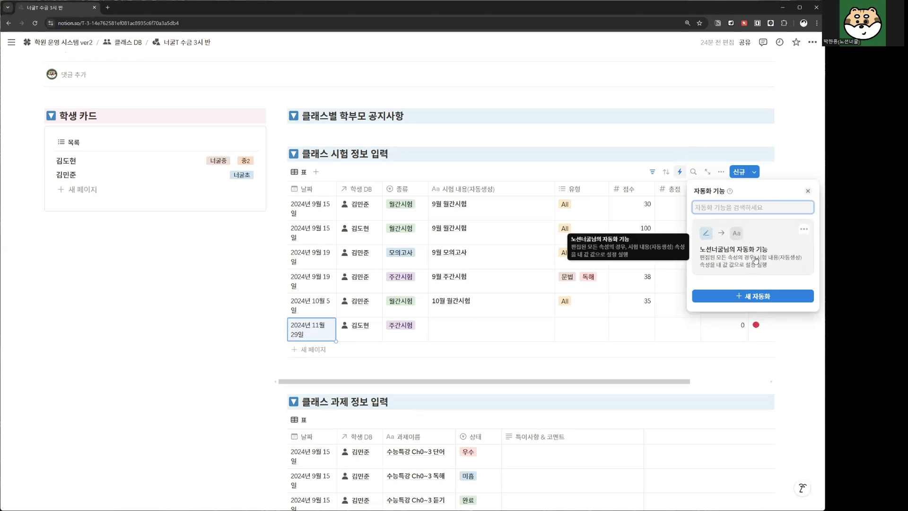
# Step: Set 유형 to All in the 2024년 11월 29일 exam row and check the table's automation list again
pyautogui.click(578, 330)
pyautogui.click(580, 330)
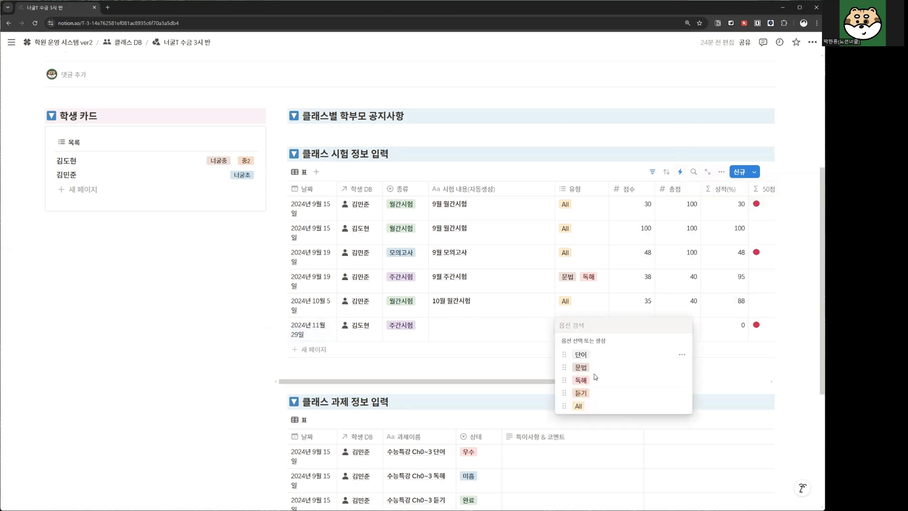
pyautogui.click(583, 406)
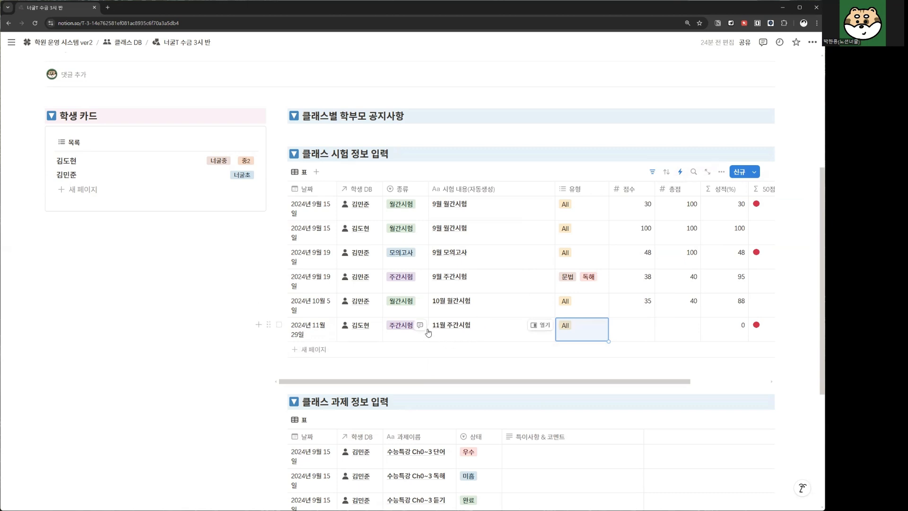
pyautogui.click(683, 172)
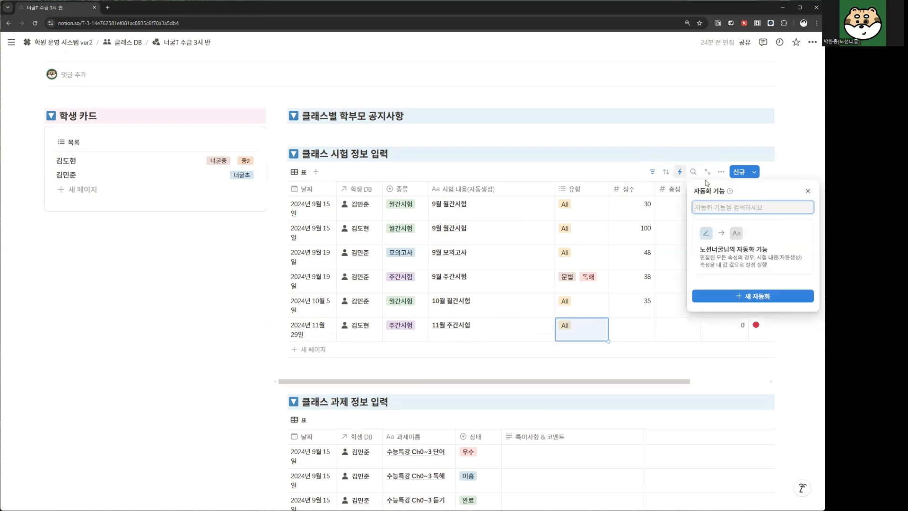
pyautogui.click(631, 328)
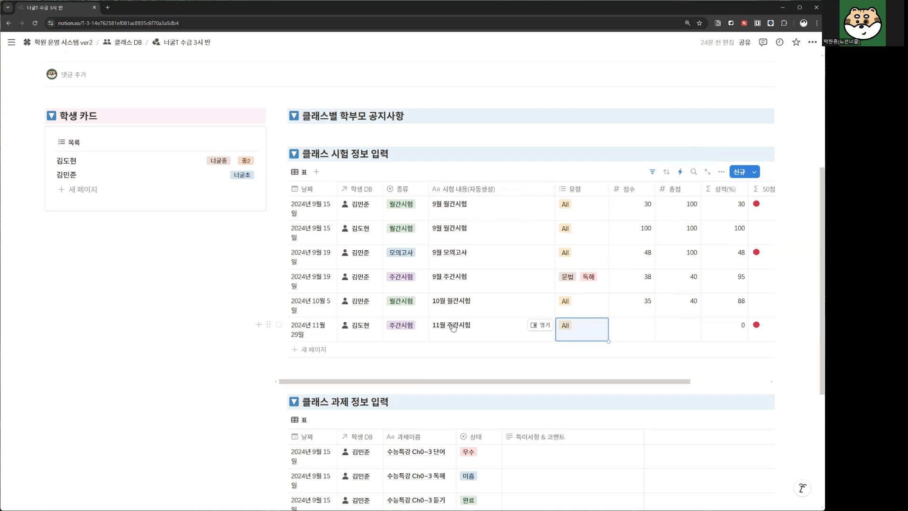
# Step: Enter 점수 80 and 총점 100 in the 11월 주간시험 row
pyautogui.hscroll(3, 544, 326)
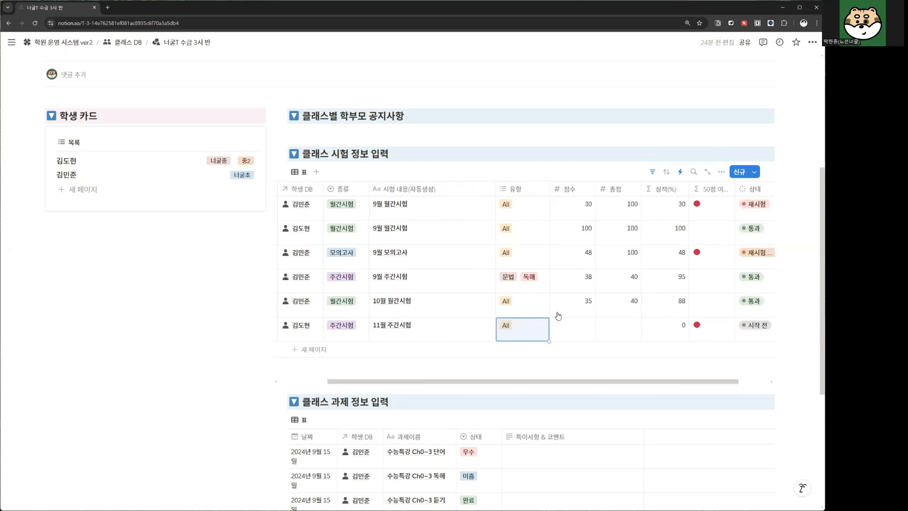
pyautogui.click(541, 337)
pyautogui.write('80')
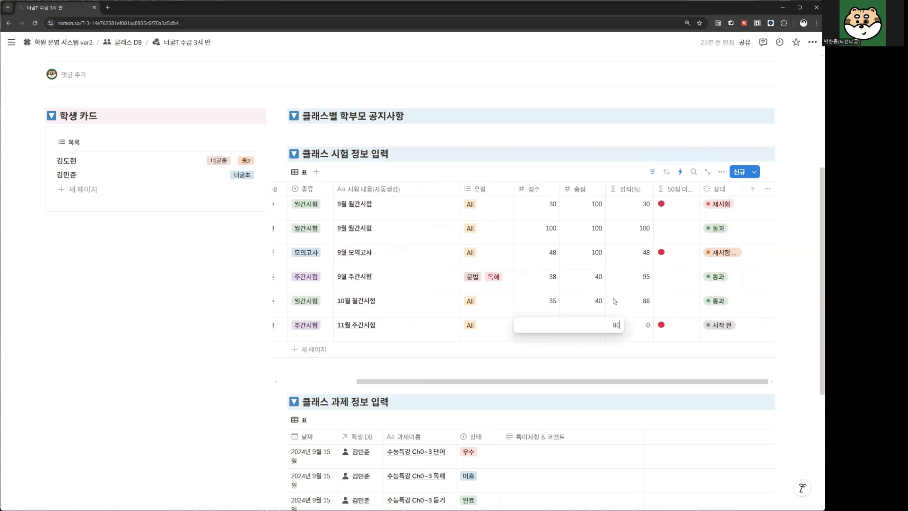
pyautogui.click(592, 334)
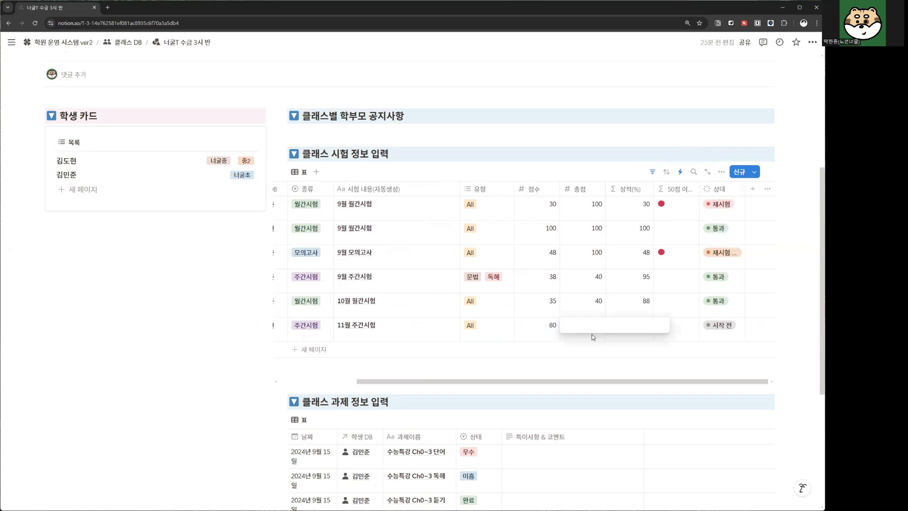
pyautogui.write('100')
pyautogui.press('Return')
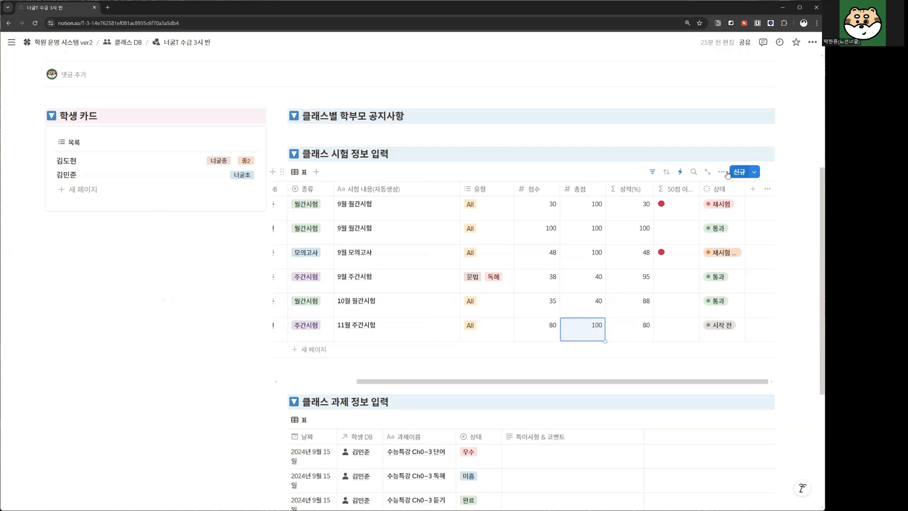
# Step: Change the threshold in the 50점 이하 formula to Num<0.9 and save the formula
pyautogui.click(669, 271)
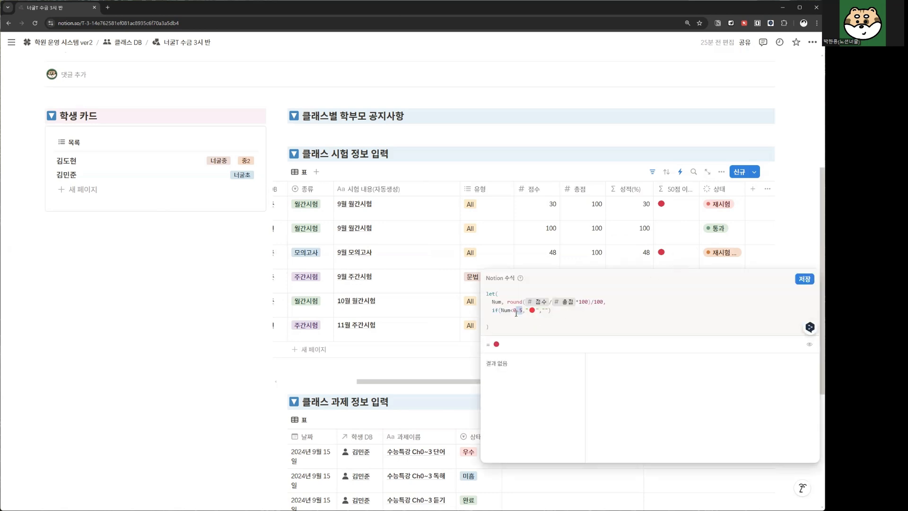
pyautogui.click(522, 312)
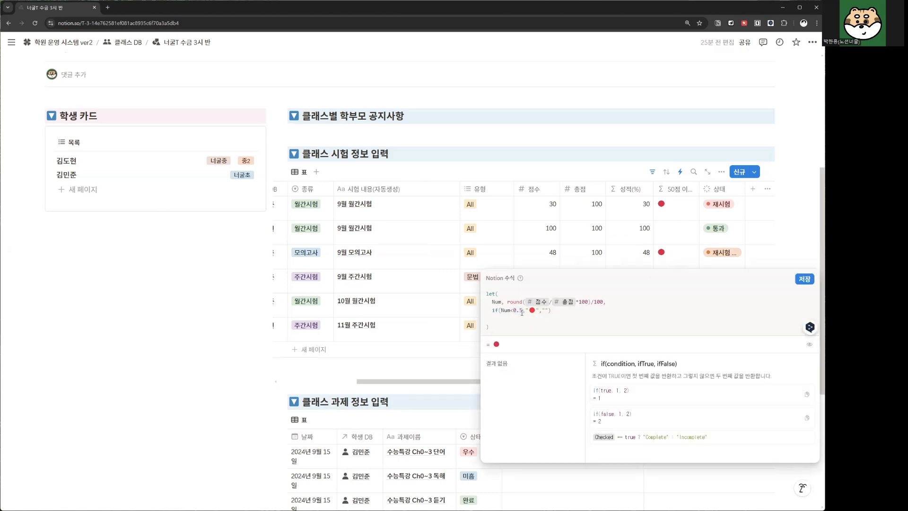
pyautogui.press('BackSpace')
pyautogui.write('9')
pyautogui.click(809, 280)
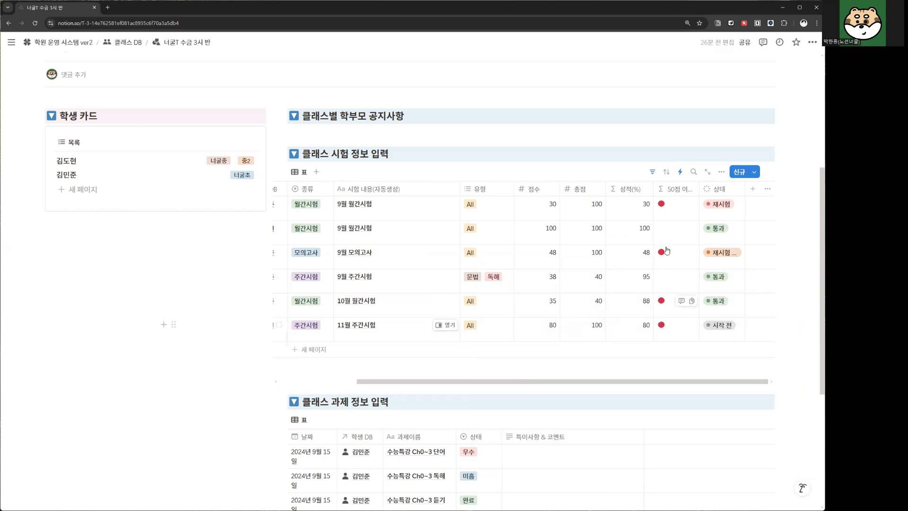
# Step: Widen the 50점 이하 column to fit its full title and open its formula for editing
pyautogui.moveTo(699, 189); pyautogui.dragTo(708, 191)
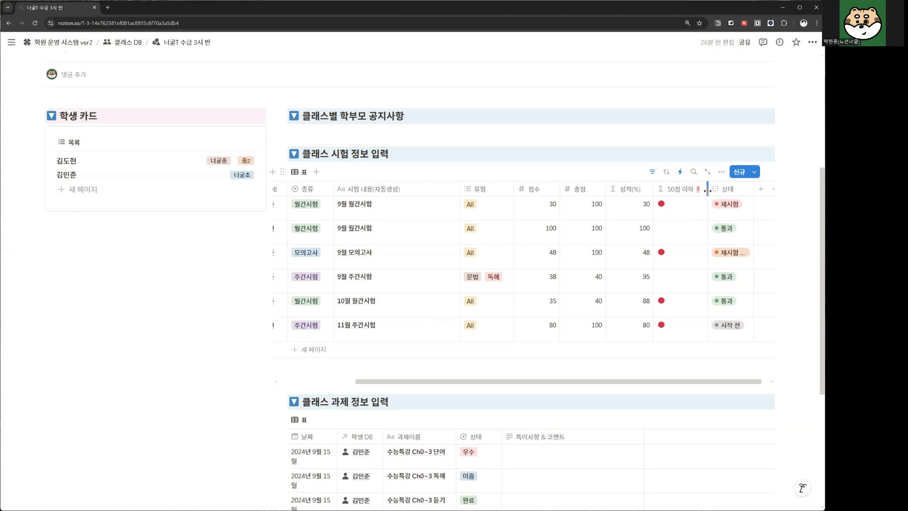
pyautogui.click(681, 203)
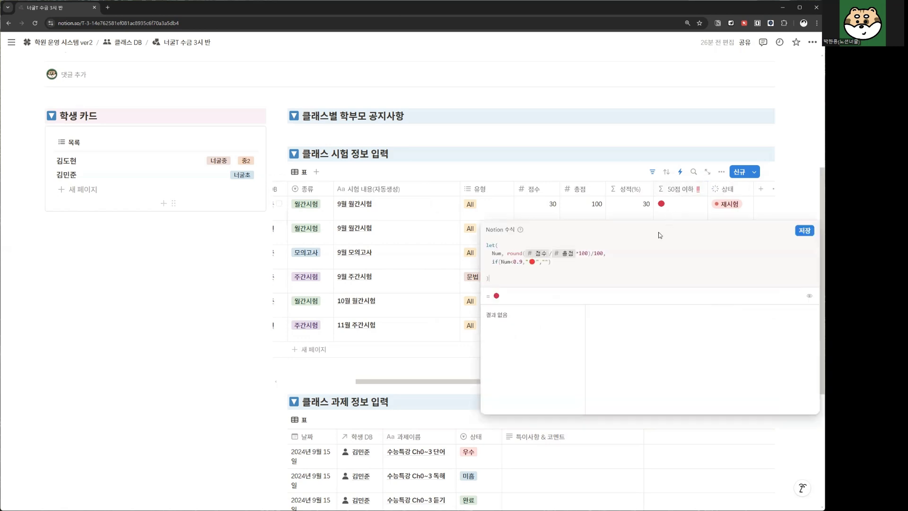
pyautogui.press('Escape')
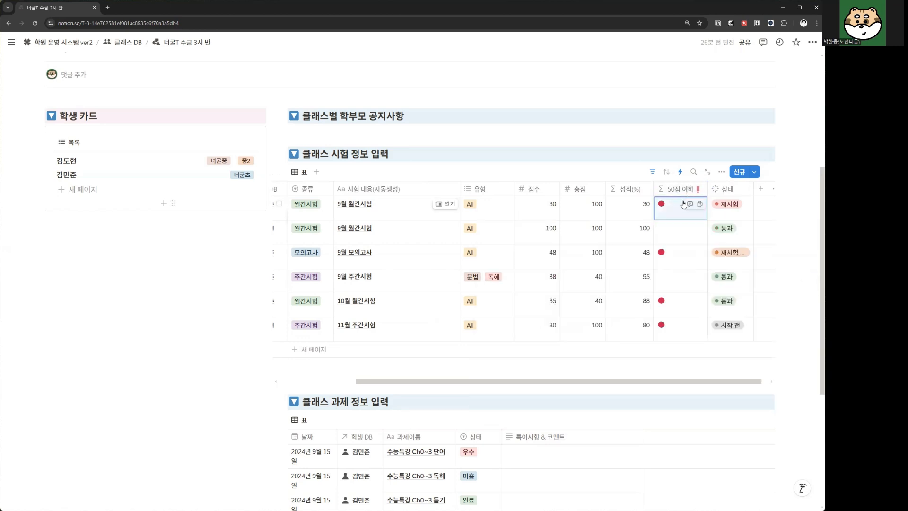
pyautogui.click(680, 219)
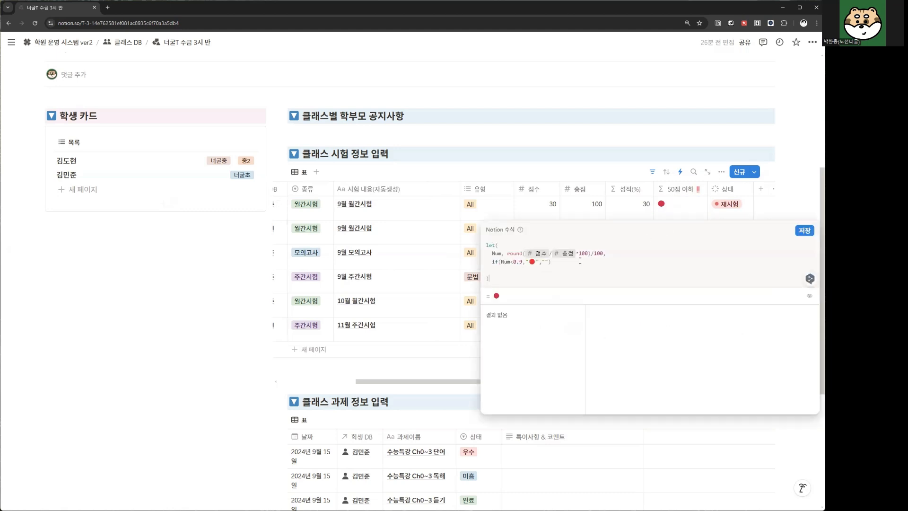
# Step: Set the threshold in the 50점 이하 formula's if condition to 0.5
pyautogui.click(524, 262)
pyautogui.press('BackSpace')
pyautogui.write('5')
pyautogui.click(600, 200)
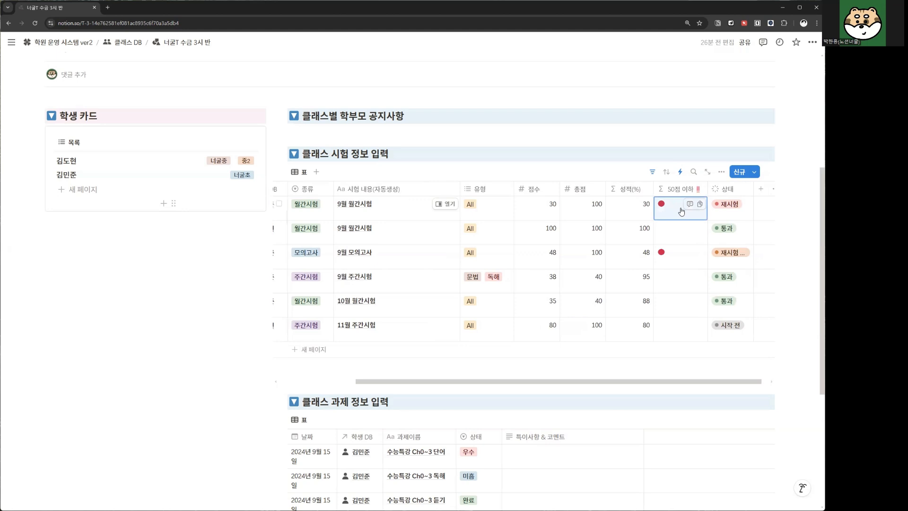
# Step: Reopen the 50점 이하 formula and review its let, round and if expression
pyautogui.click(678, 214)
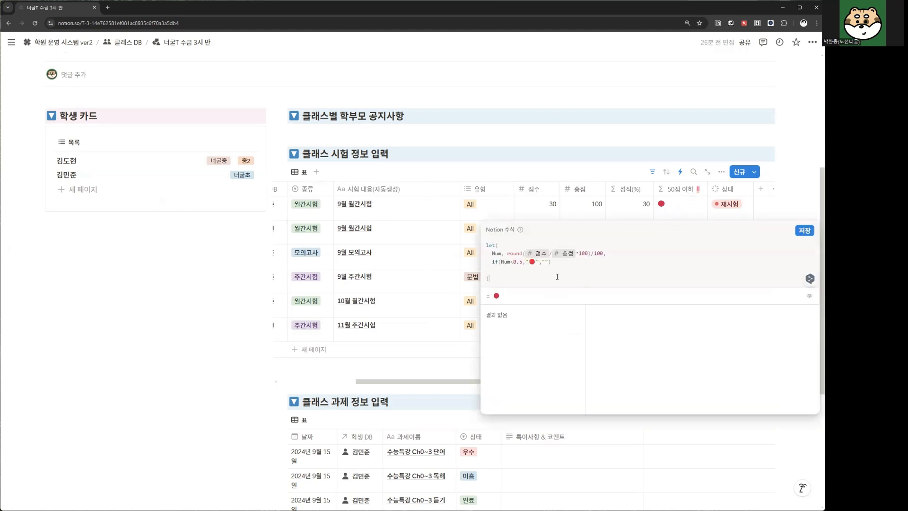
pyautogui.click(614, 213)
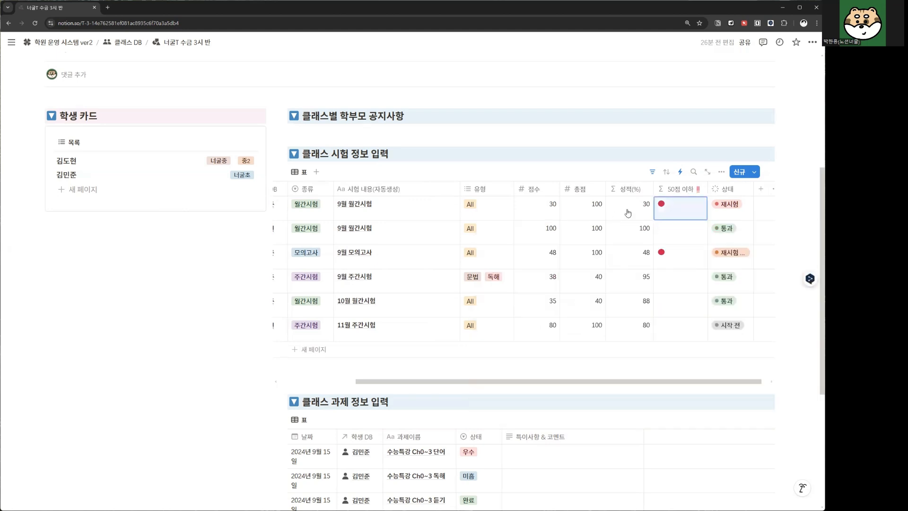
pyautogui.click(670, 217)
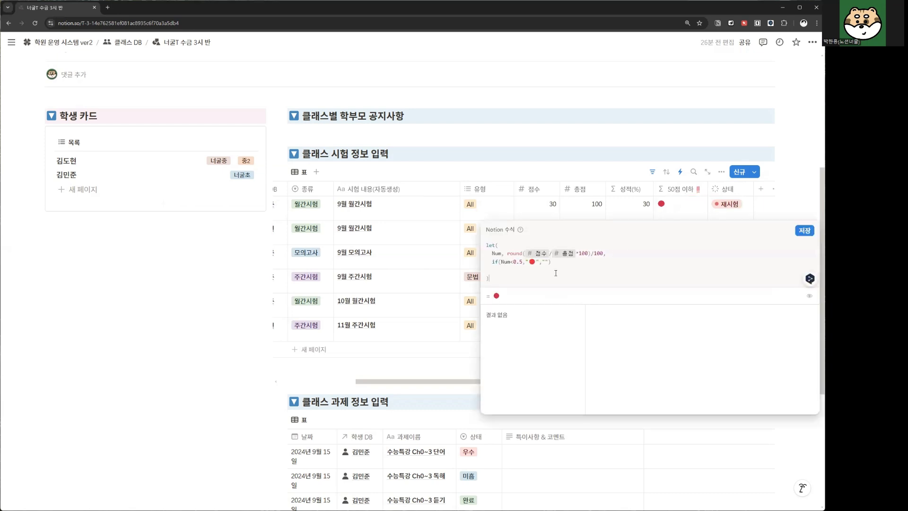
pyautogui.moveTo(536, 260); pyautogui.dragTo(492, 245)
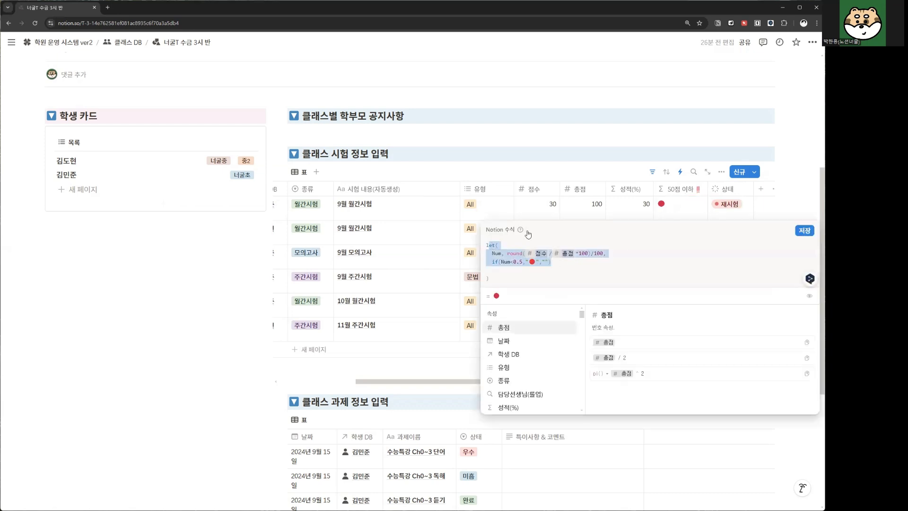
pyautogui.click(686, 213)
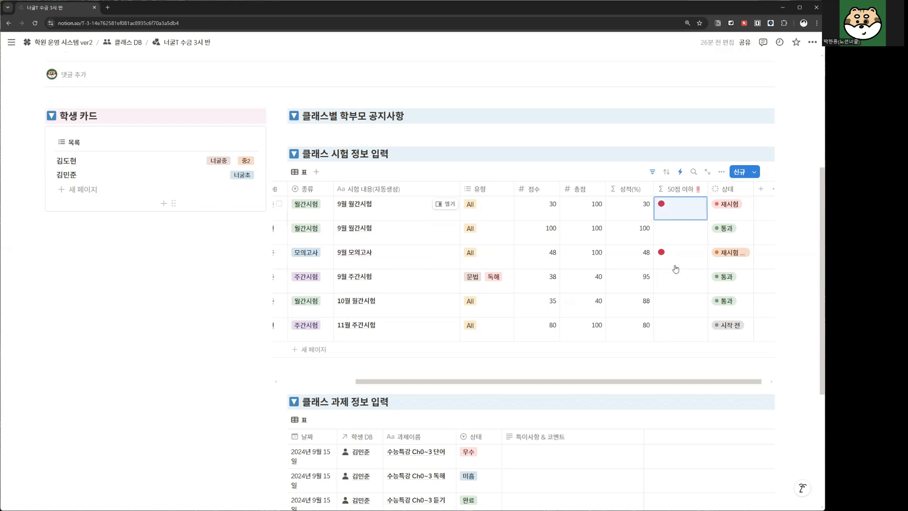
# Step: Set the 상태 of the 9월 모의고사 exam row to 재시험
pyautogui.click(727, 253)
pyautogui.click(733, 330)
pyautogui.click(732, 254)
pyautogui.click(720, 204)
pyautogui.click(720, 203)
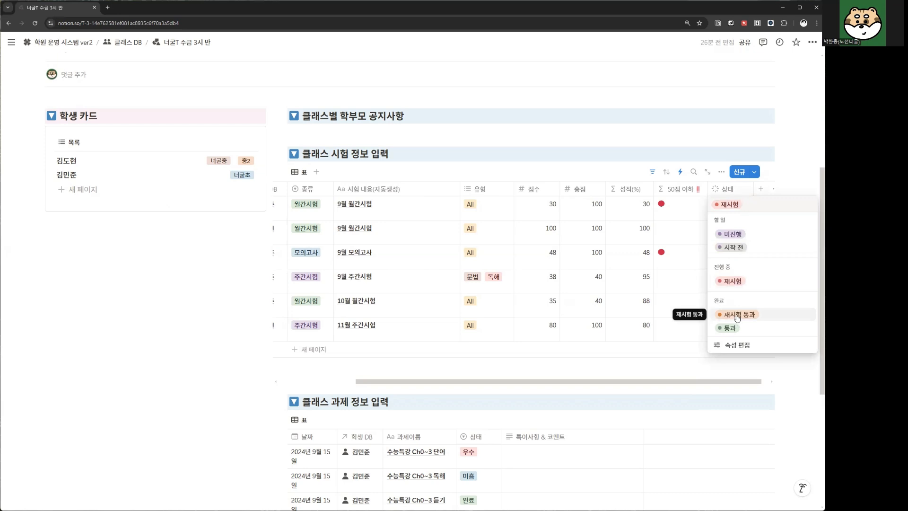
# Step: Set the 점수 of the first 9월 월간시험 row to 80 and its 상태 to 재시험 통과
pyautogui.click(550, 214)
pyautogui.click(549, 213)
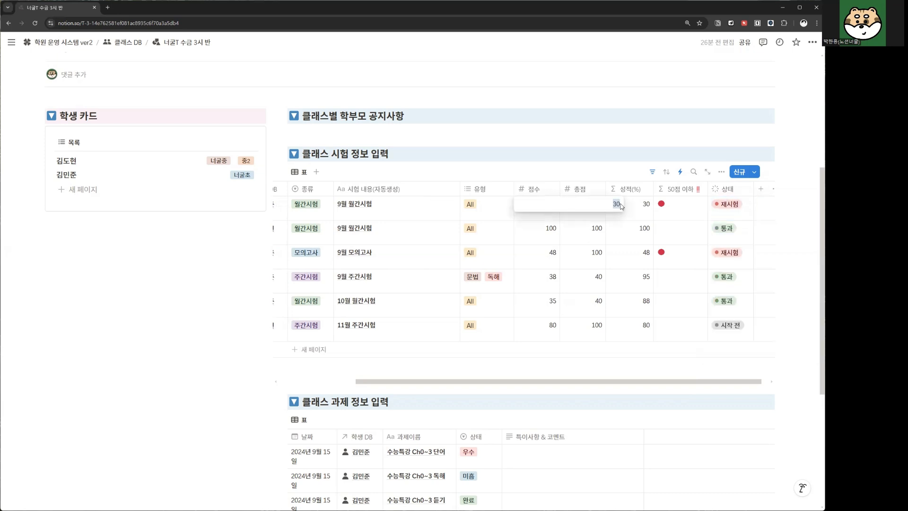
pyautogui.write('80')
pyautogui.press('Return')
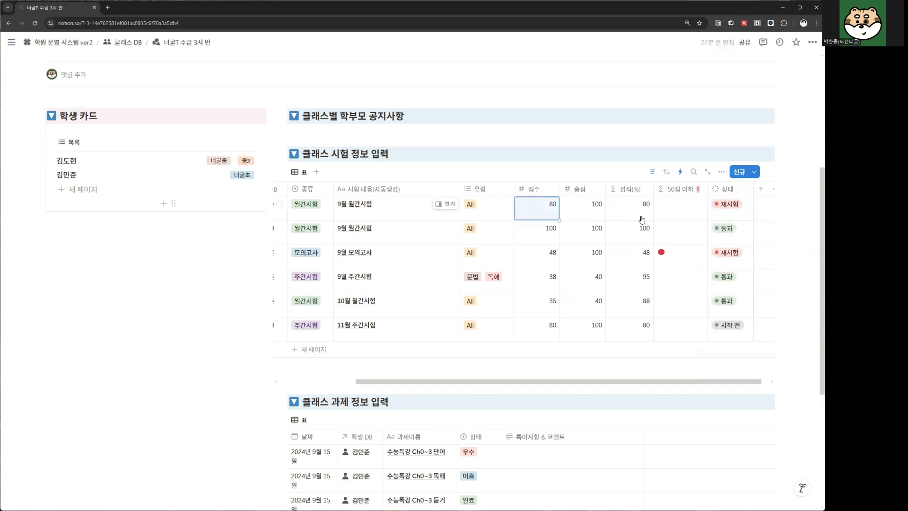
pyautogui.click(723, 216)
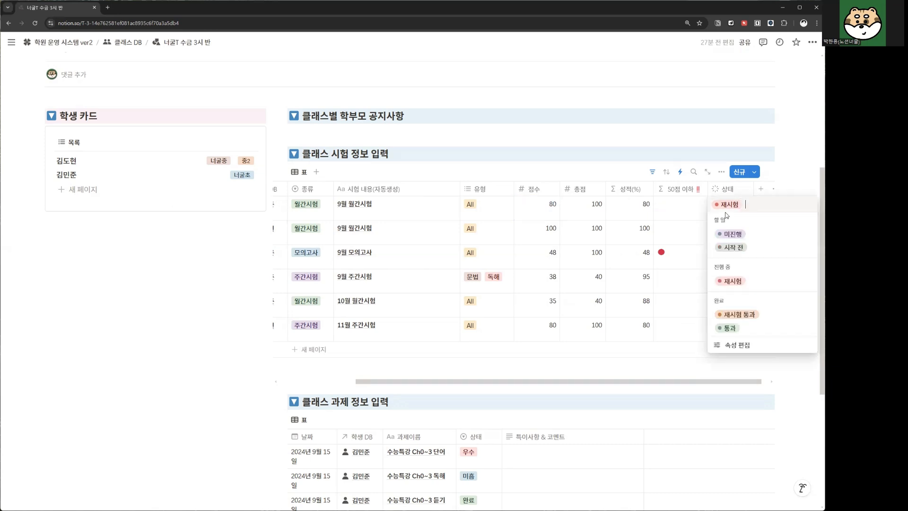
pyautogui.click(748, 316)
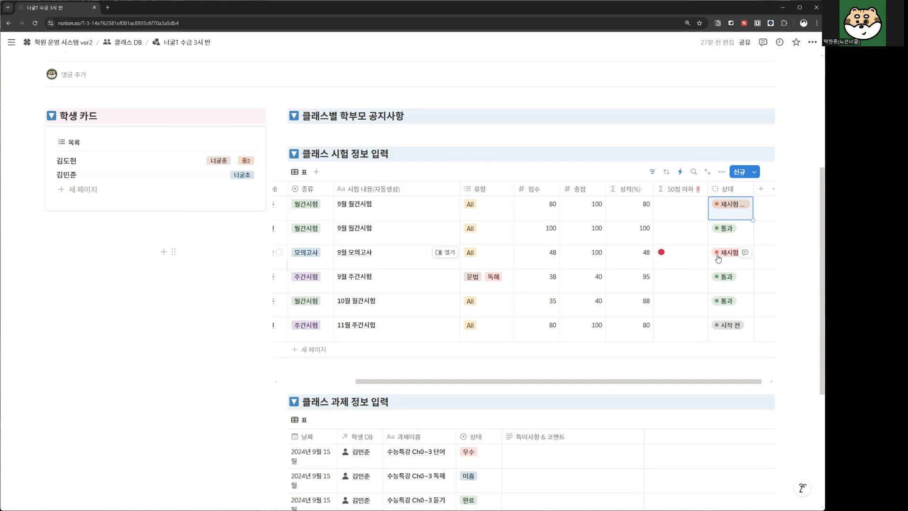
# Step: Add an entry to the 클래스 과제 정보 입력 table dated November 30, 2024
pyautogui.hscroll(-3, 675, 279)
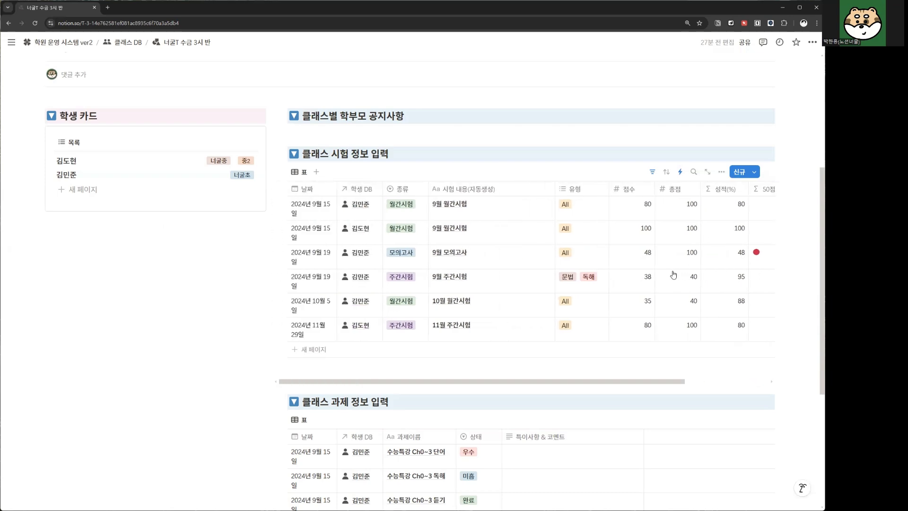
pyautogui.scroll(3, 545, 303)
pyautogui.scroll(-4, 531, 294)
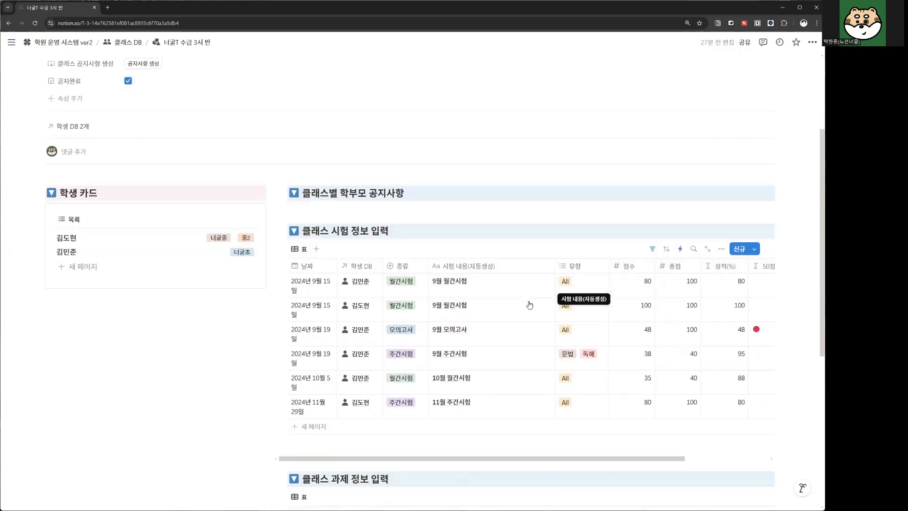
pyautogui.scroll(-3, 530, 277)
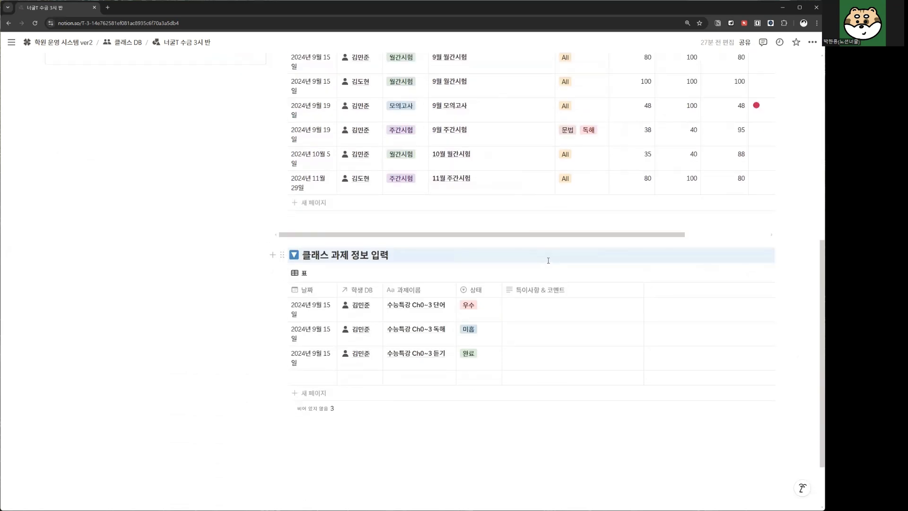
pyautogui.scroll(1, 547, 267)
pyautogui.scroll(2, 544, 269)
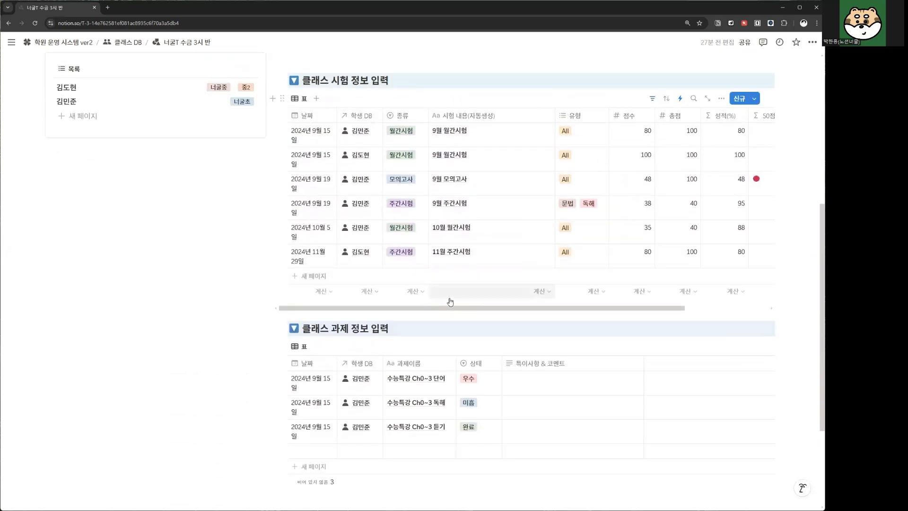
pyautogui.scroll(-3, 378, 364)
pyautogui.click(313, 391)
pyautogui.click(314, 381)
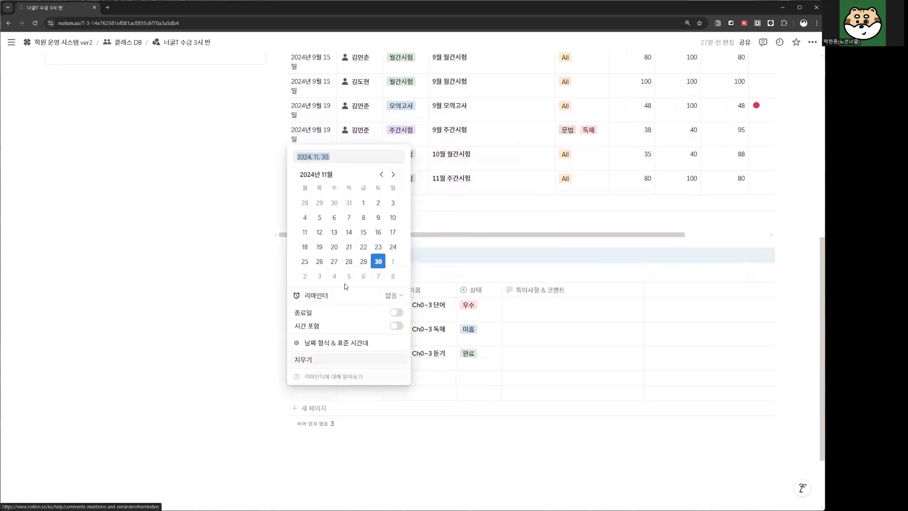
pyautogui.click(378, 262)
pyautogui.press('Escape')
# Step: Link the new homework entry to a student from the 너굴T 화목 3시 반 class
pyautogui.click(363, 384)
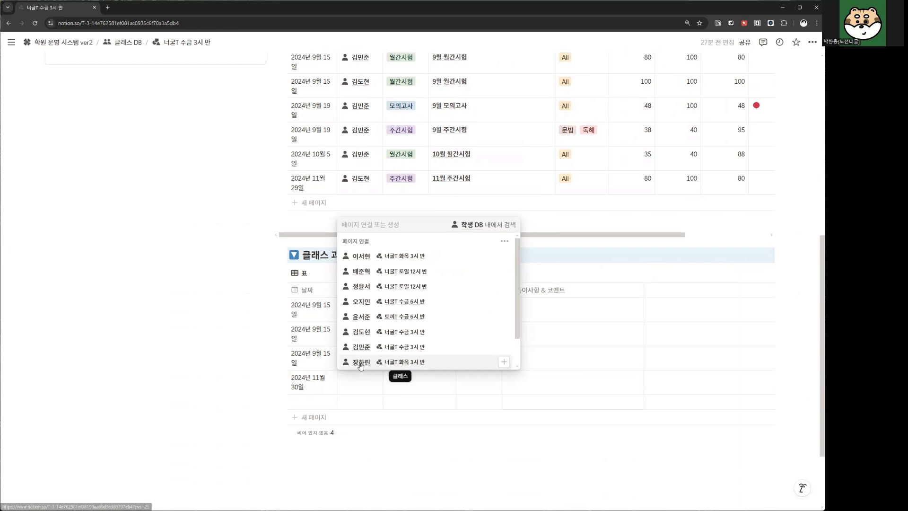
pyautogui.click(359, 366)
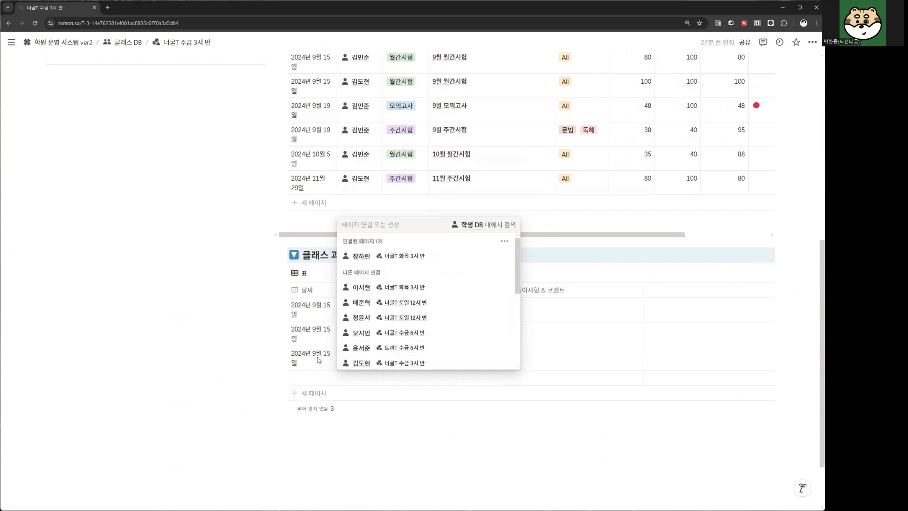
pyautogui.click(320, 360)
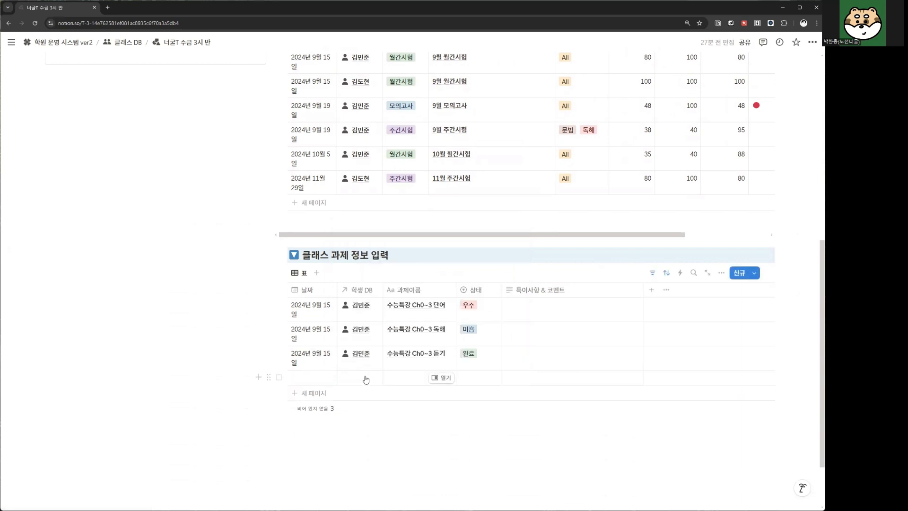
# Step: Date the remaining blank homework row November 30, 2024 and link it to the 너굴중 student of the 너굴T 수금 3시 반 class
pyautogui.scroll(7, 454, 388)
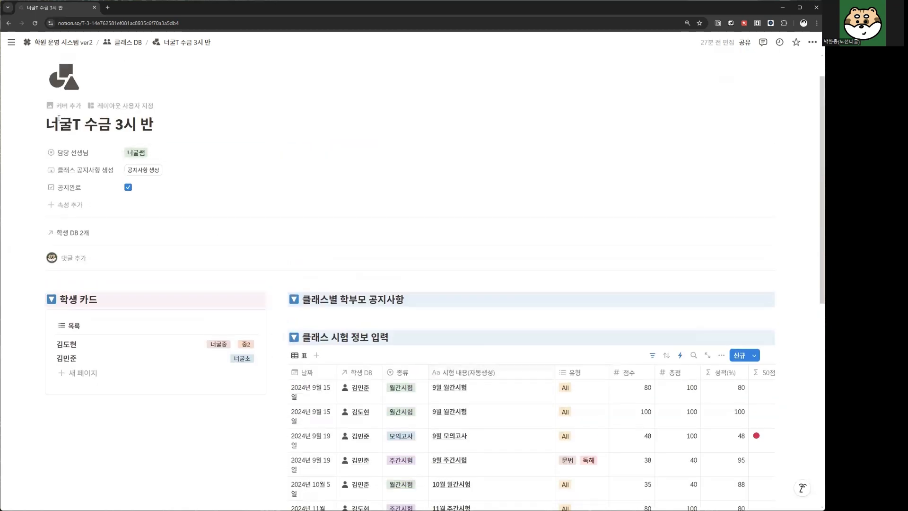
pyautogui.scroll(-8, 368, 251)
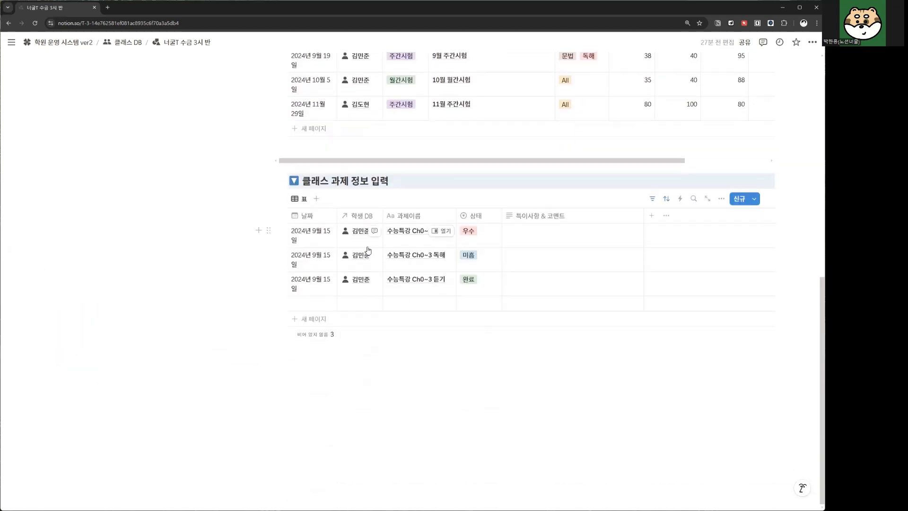
pyautogui.click(312, 303)
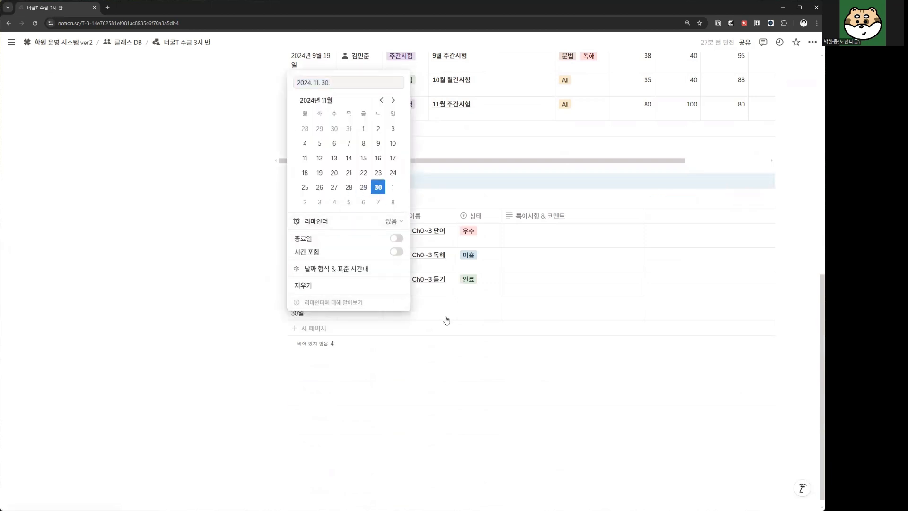
pyautogui.click(367, 310)
pyautogui.click(367, 310)
pyautogui.scroll(-3, 368, 359)
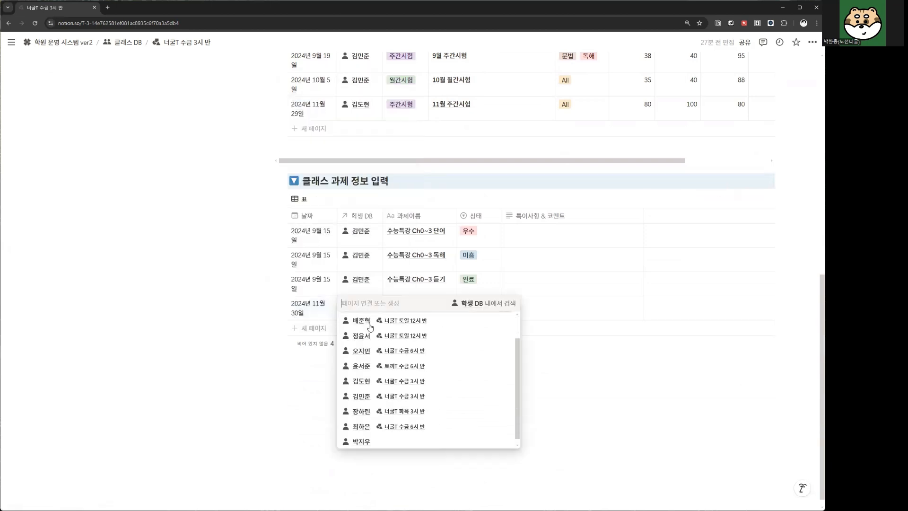
pyautogui.click(366, 382)
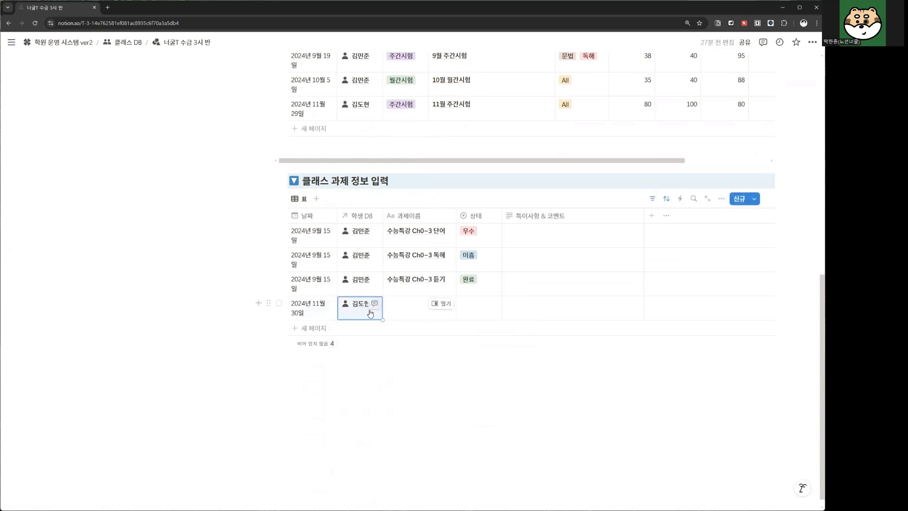
# Step: Fill the new row's 과제이름 with 수능특강 Ch0~3 듣기 by extending the value from the row above
pyautogui.click(402, 305)
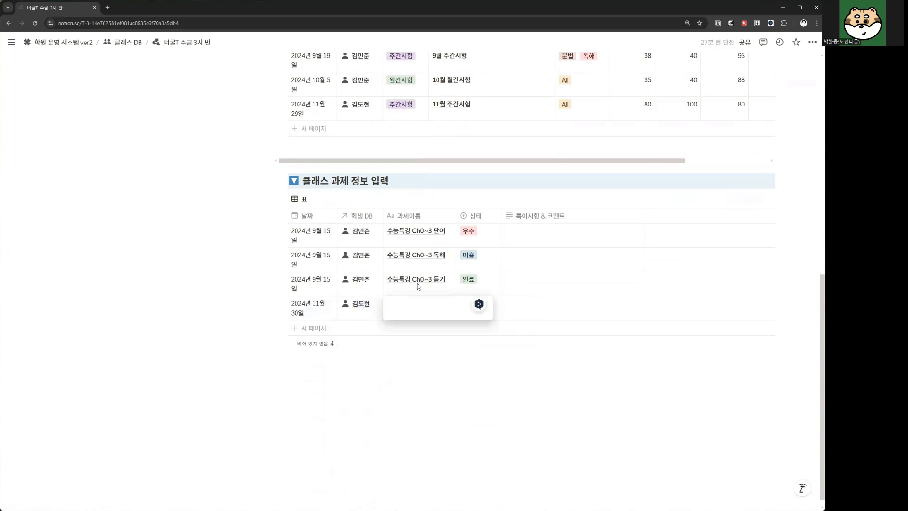
pyautogui.click(414, 290)
pyautogui.click(411, 282)
pyautogui.click(420, 263)
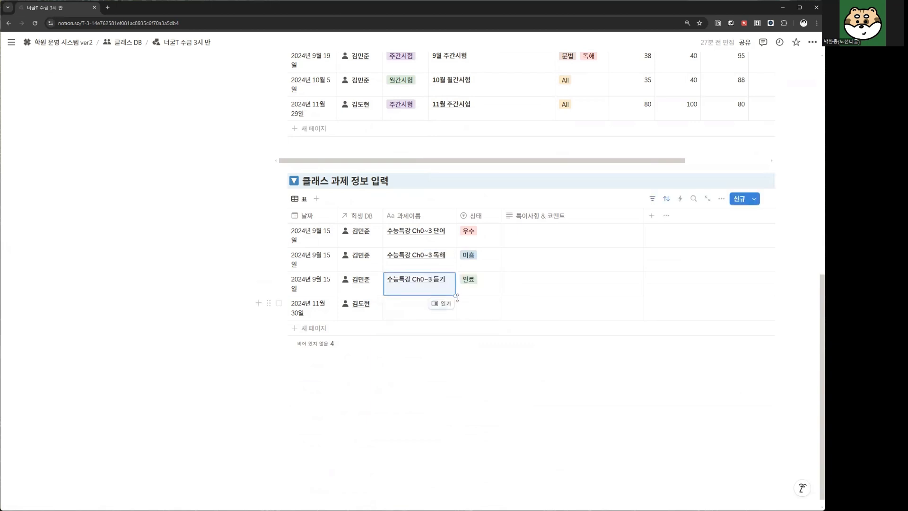
pyautogui.moveTo(456, 297); pyautogui.dragTo(456, 314)
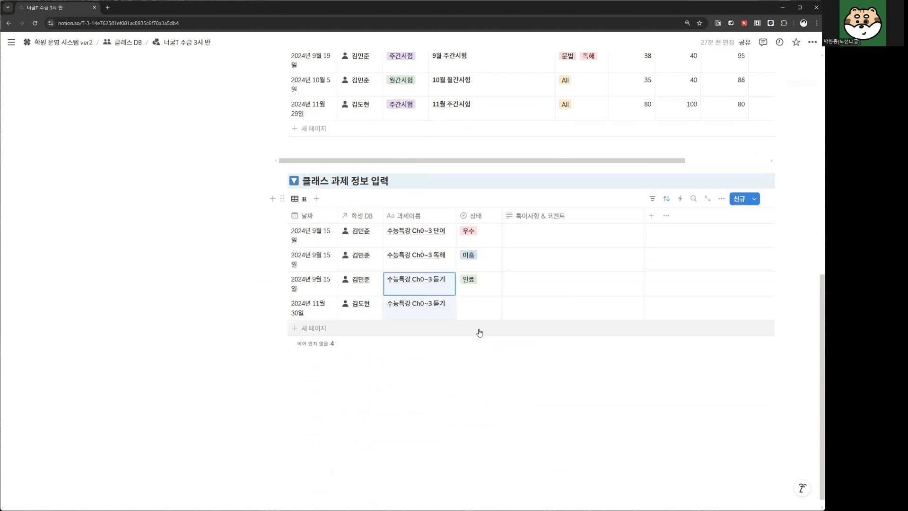
# Step: View the new homework row's 상태 options and its 특이사항 & 코멘트 field, leaving both empty
pyautogui.click(479, 308)
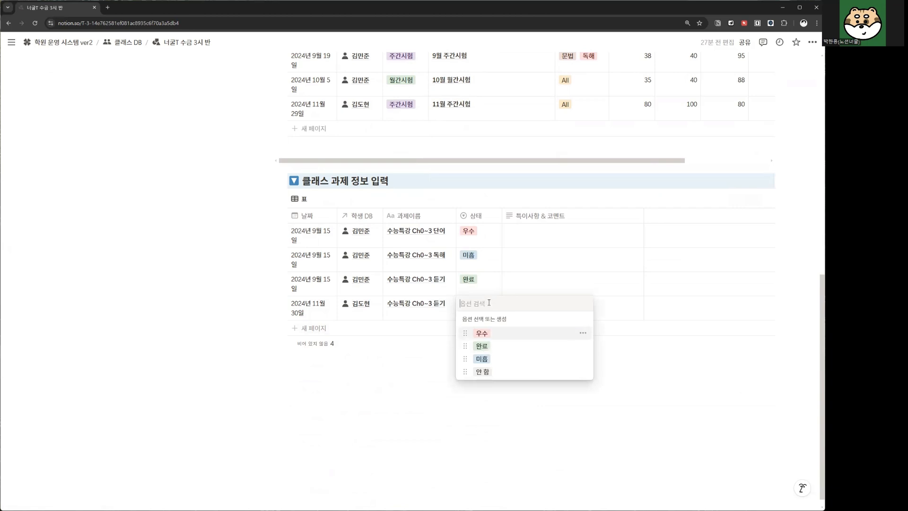
pyautogui.press('Escape')
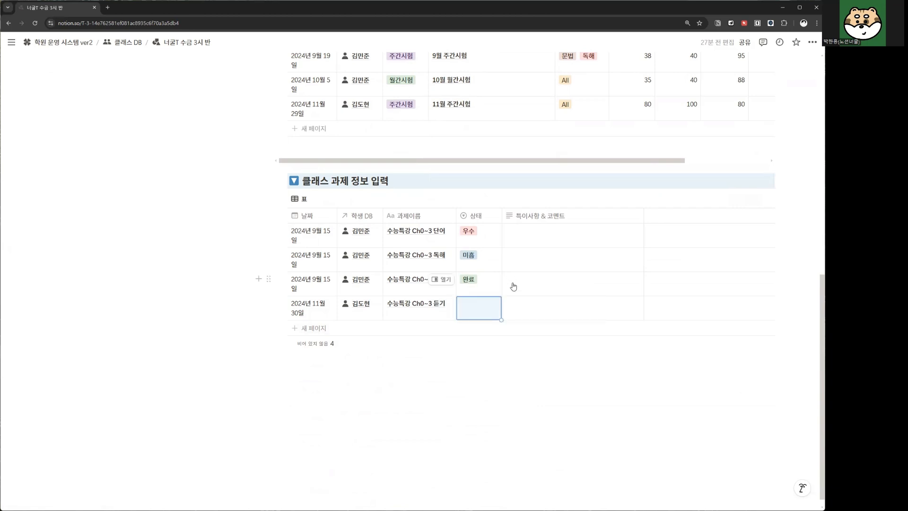
pyautogui.click(537, 301)
pyautogui.press('Escape')
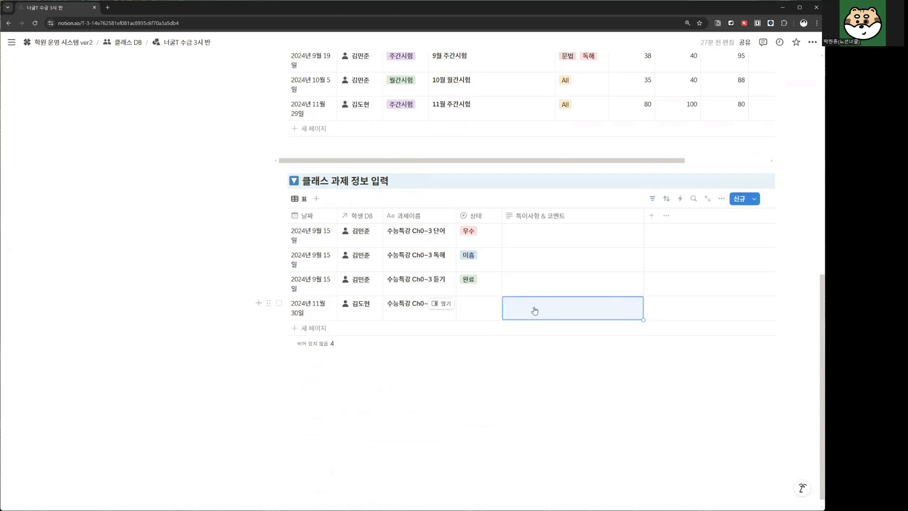
# Step: Review the class page's exam and homework tables and open the 너굴초 student's page from the 학생 카드 list
pyautogui.scroll(6, 534, 310)
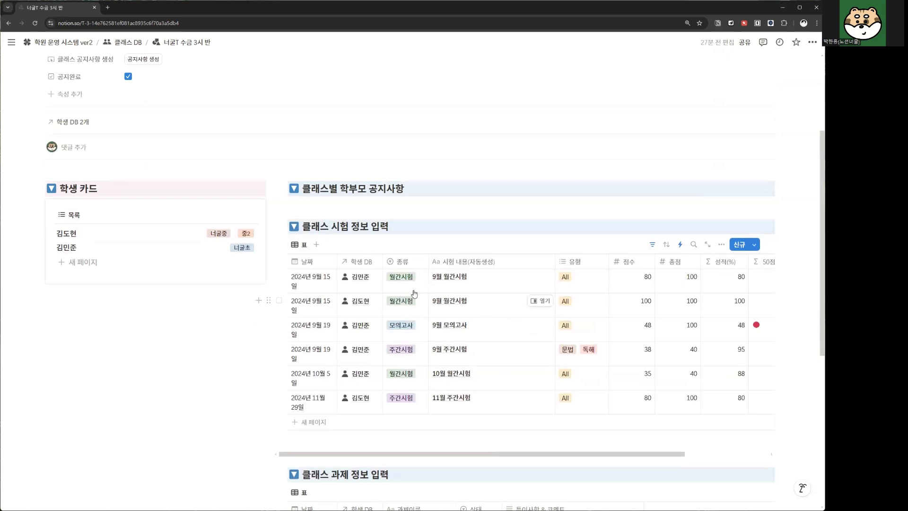
pyautogui.scroll(1, 195, 266)
pyautogui.scroll(2, 159, 254)
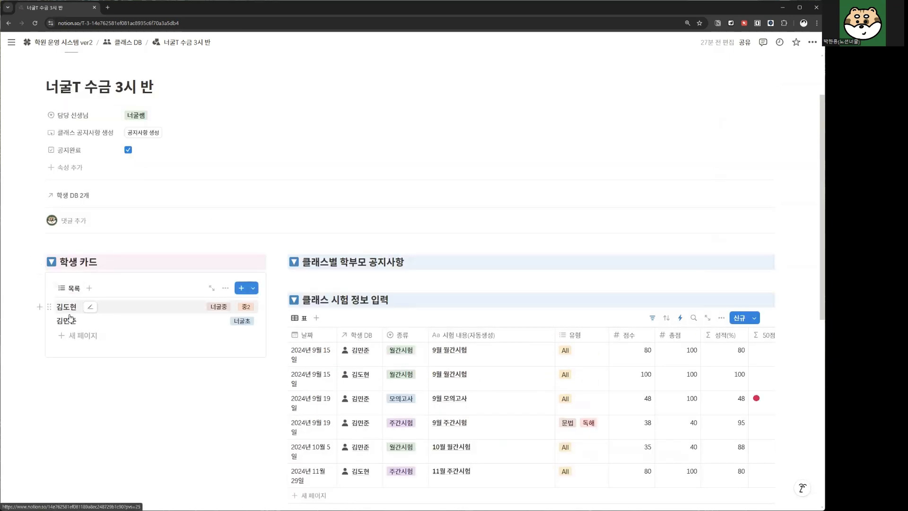
pyautogui.scroll(-5, 443, 326)
pyautogui.scroll(-2, 443, 325)
pyautogui.scroll(3, 380, 313)
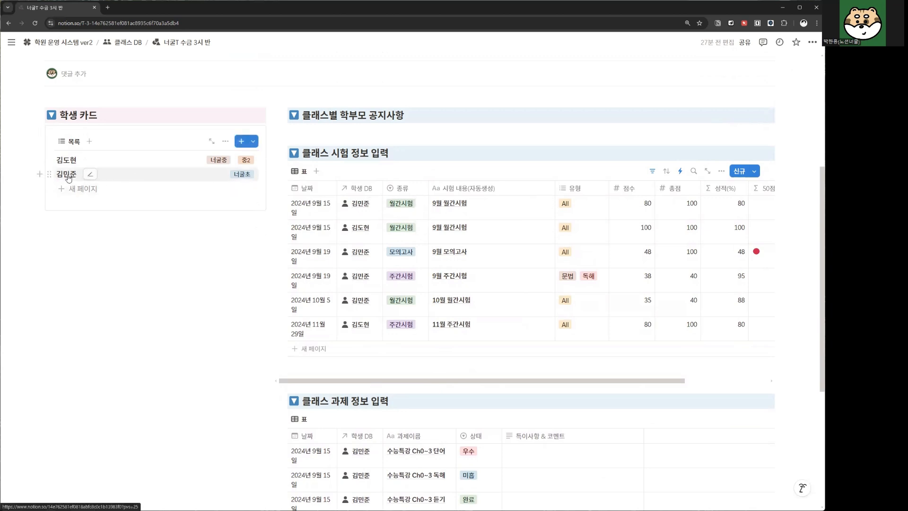
pyautogui.scroll(3, 128, 281)
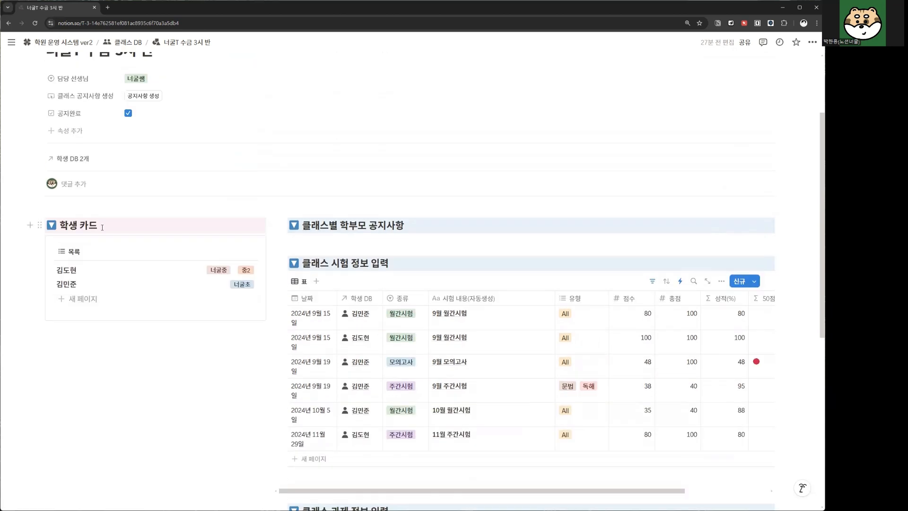
pyautogui.click(66, 284)
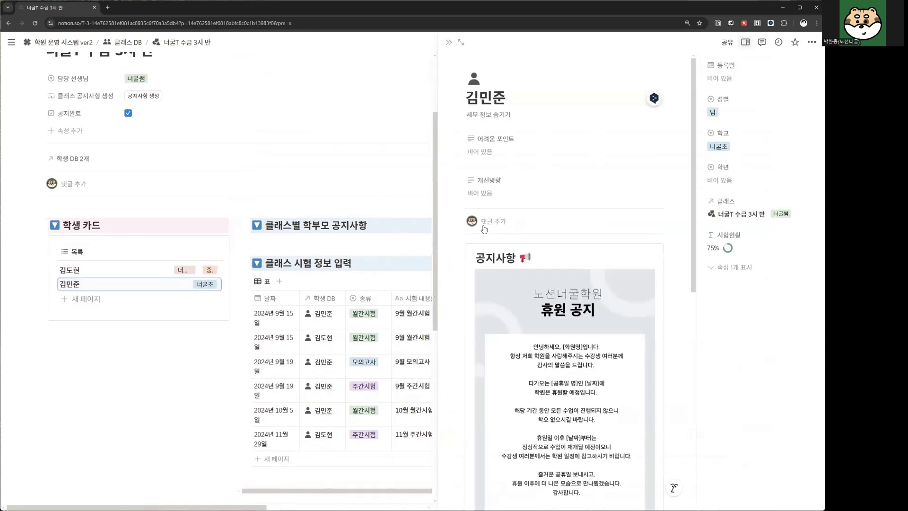
# Step: Open the 너굴초 student's page in full view and look through its 공지사항 and 시험 결과 sections
pyautogui.scroll(-3, 491, 175)
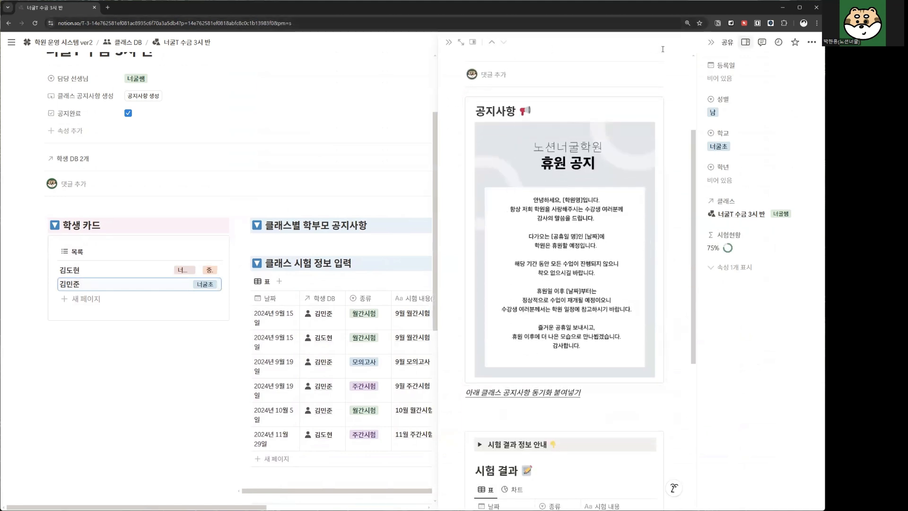
pyautogui.click(461, 42)
pyautogui.scroll(-3, 537, 239)
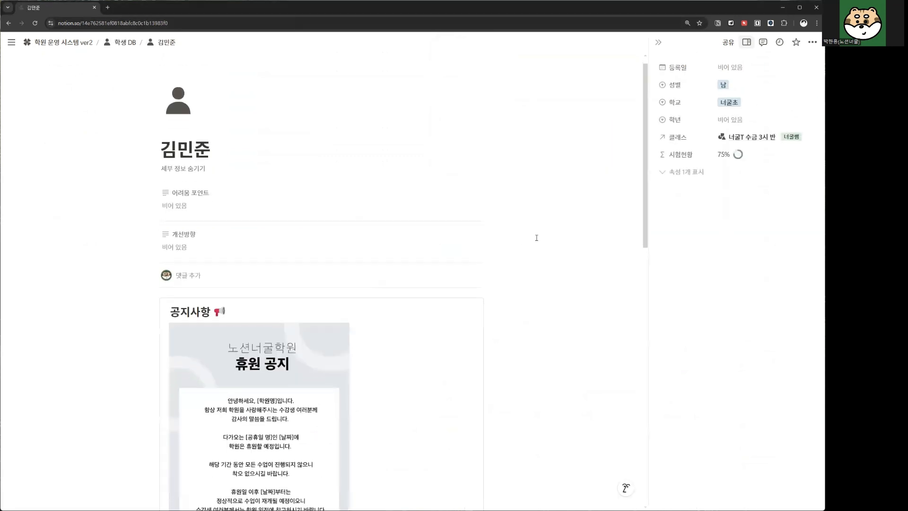
pyautogui.scroll(-10, 536, 237)
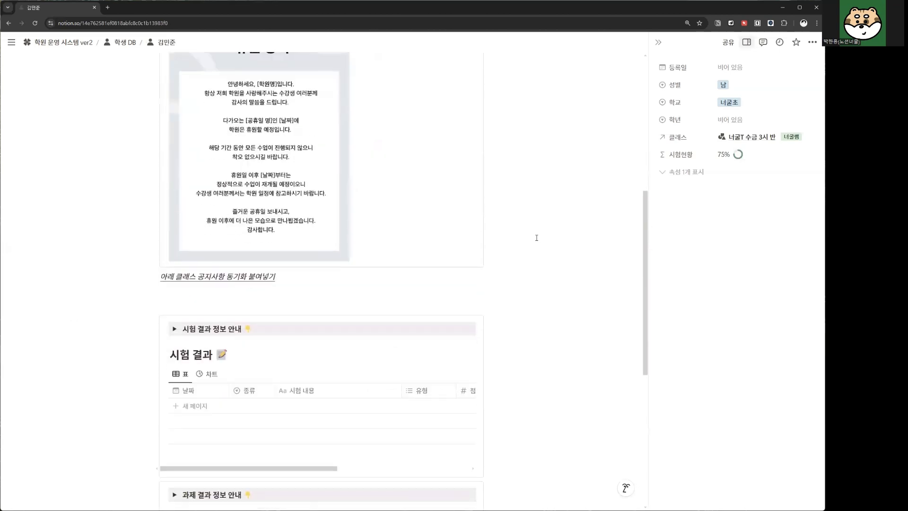
pyautogui.scroll(12, 536, 237)
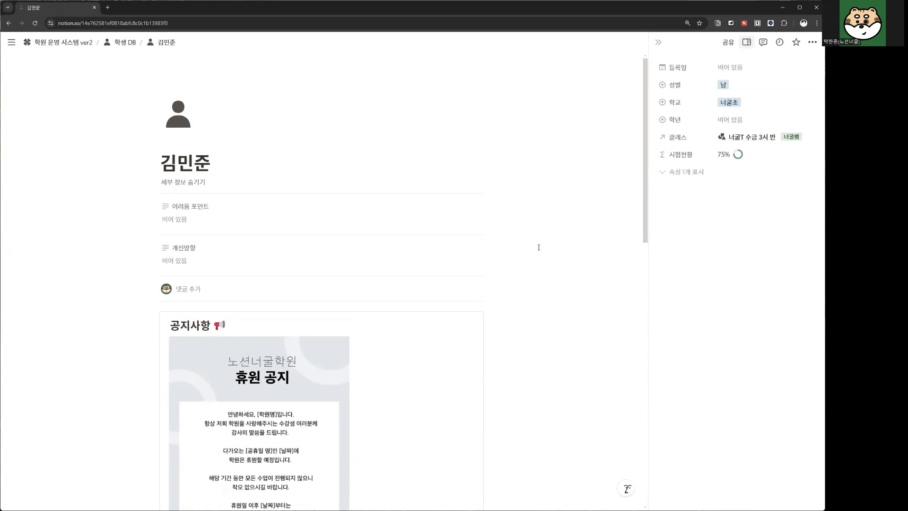
# Step: View the student's 어려움 포인트 and 개선방향 fields, leaving both empty
pyautogui.click(183, 220)
pyautogui.click(210, 193)
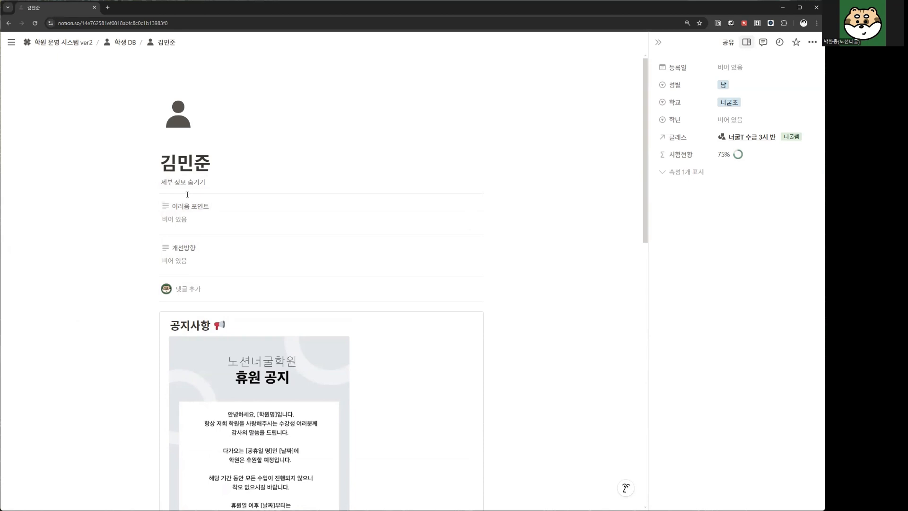
pyautogui.click(194, 220)
pyautogui.click(201, 197)
pyautogui.click(186, 260)
pyautogui.click(199, 231)
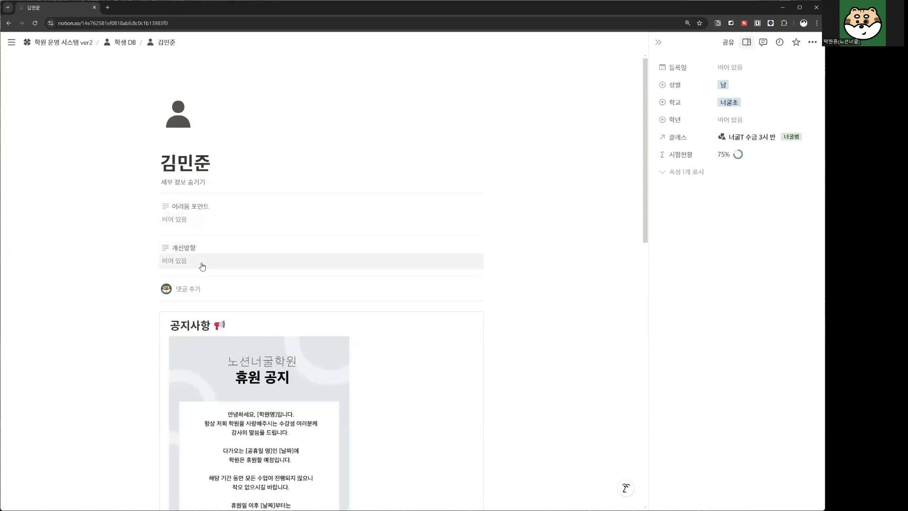
# Step: Select the student page's synced 공지사항 block and view the list of pages holding its copies
pyautogui.scroll(-4, 204, 264)
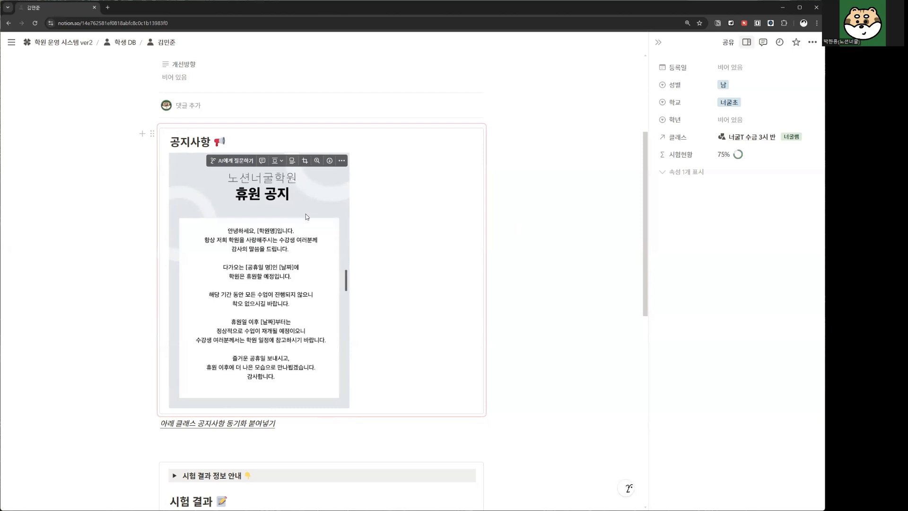
pyautogui.moveTo(566, 155); pyautogui.dragTo(460, 166)
pyautogui.scroll(2, 460, 177)
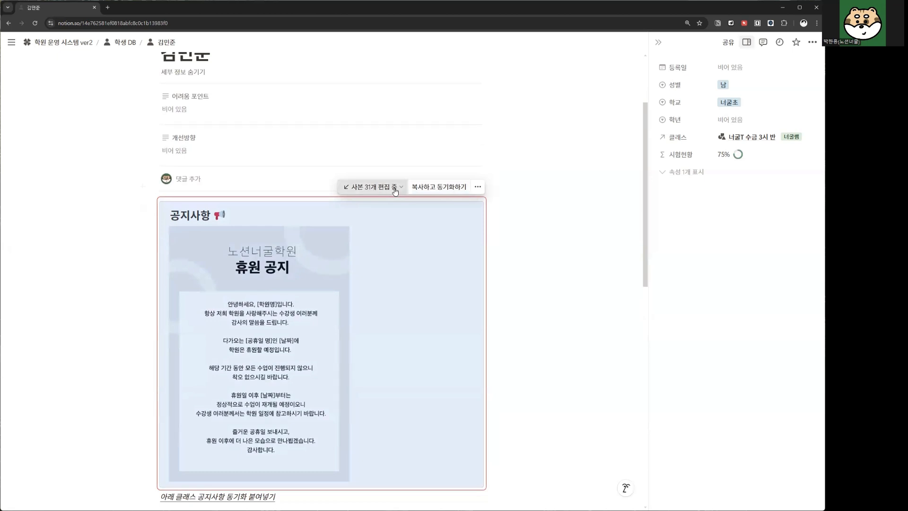
pyautogui.click(395, 188)
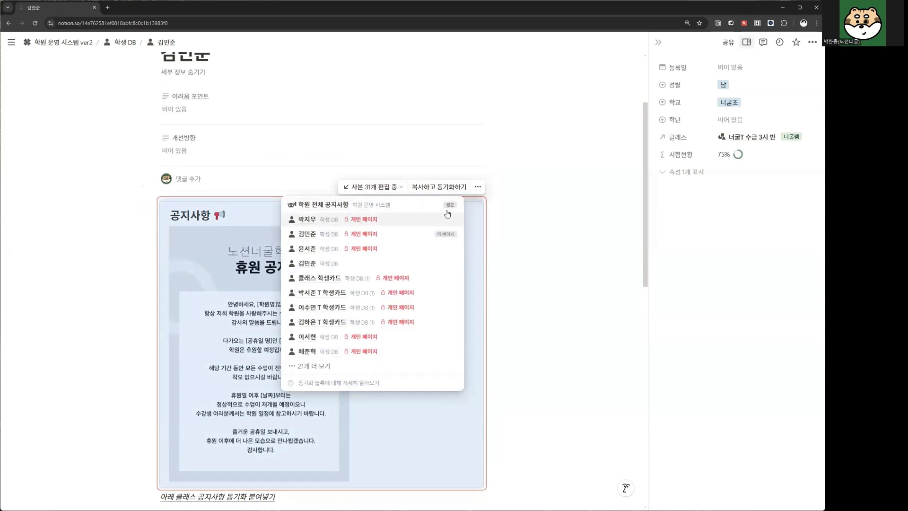
pyautogui.click(303, 176)
# Step: Open the 학원 전체 공지사항 page from 학원 운영 시스템 ver2 and look over its 휴원 공지 image
pyautogui.scroll(-1, 207, 167)
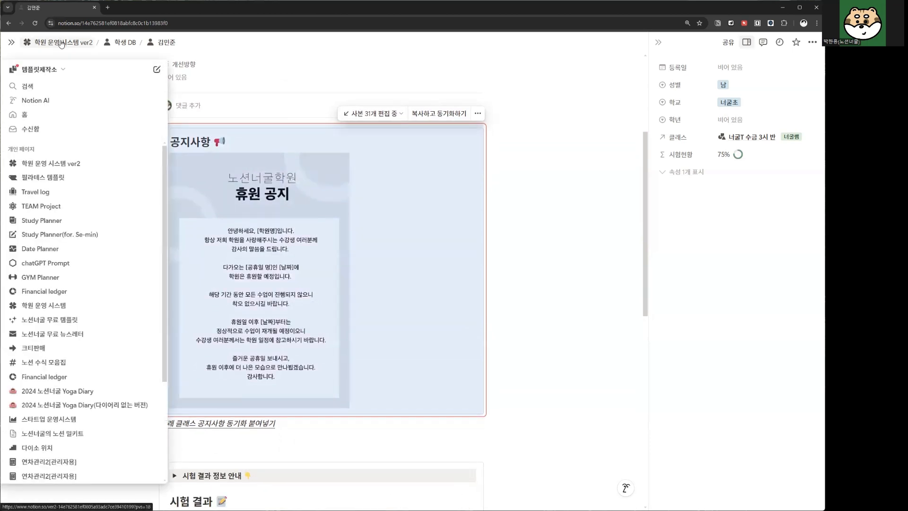
pyautogui.click(71, 42)
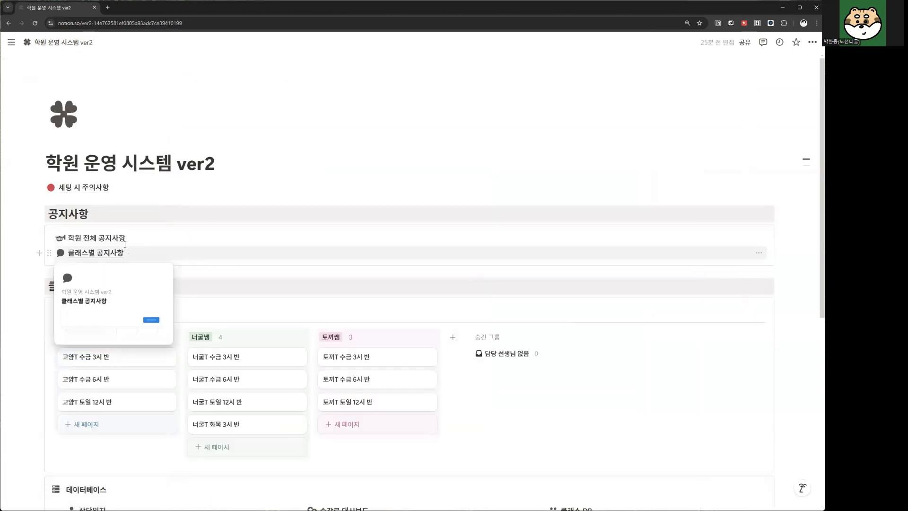
pyautogui.click(110, 239)
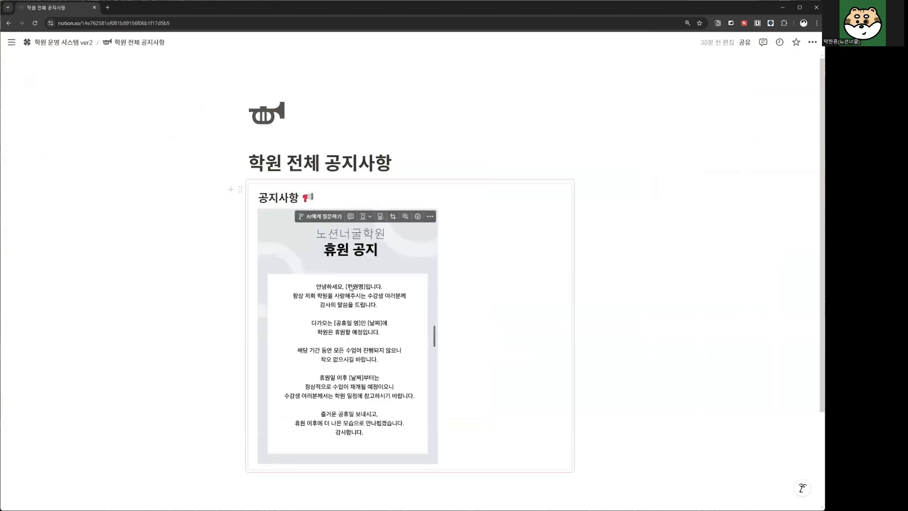
pyautogui.scroll(-2, 407, 241)
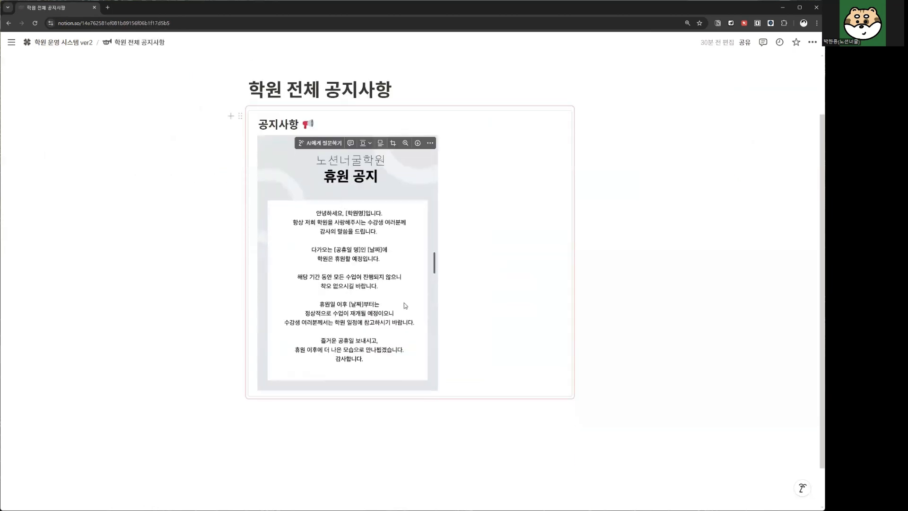
pyautogui.scroll(1, 421, 284)
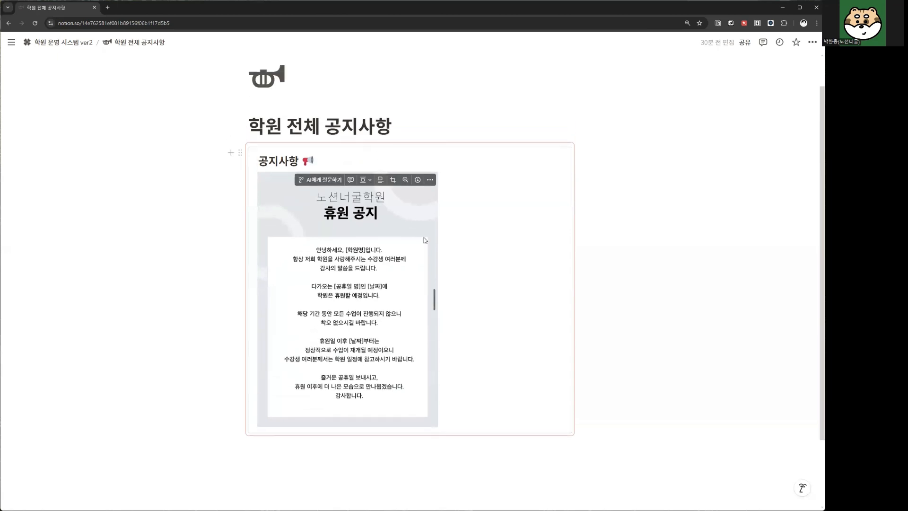
# Step: Add the test line ㅇㅇㅇㅇ beneath the 공지사항 heading of the academy-wide notice block
pyautogui.click(365, 175)
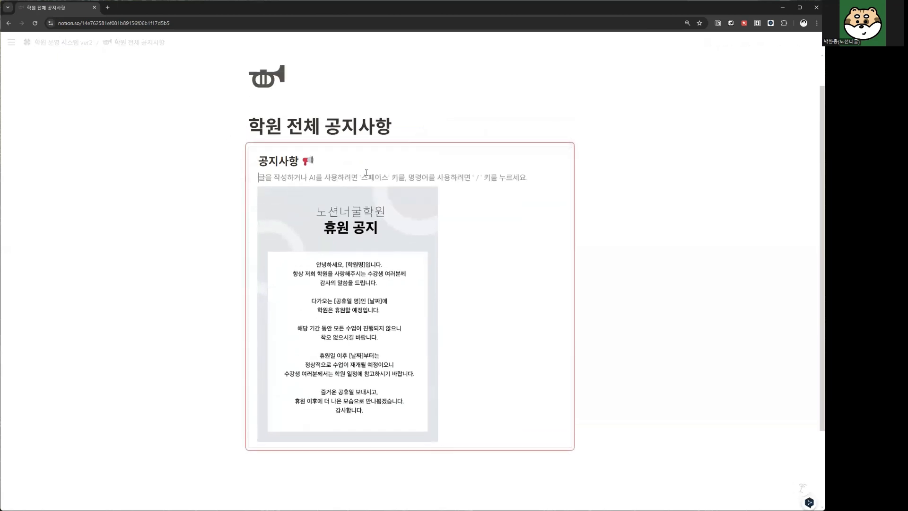
pyautogui.write('ㅇㅇㅇㅇ')
pyautogui.press('Escape')
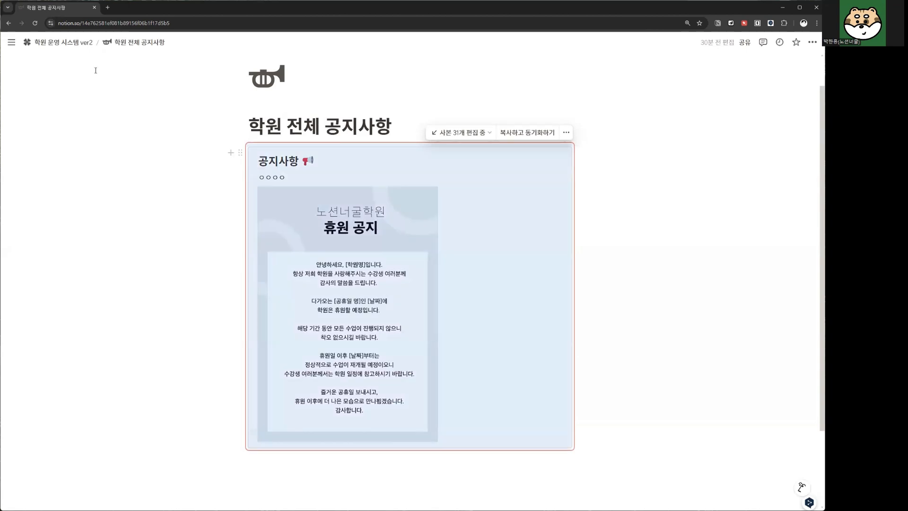
# Step: Go back to the 너굴초 student's page and delete the ㅇㅇㅇㅇ line from its synced 공지사항 block
pyautogui.click(8, 24)
pyautogui.click(8, 24)
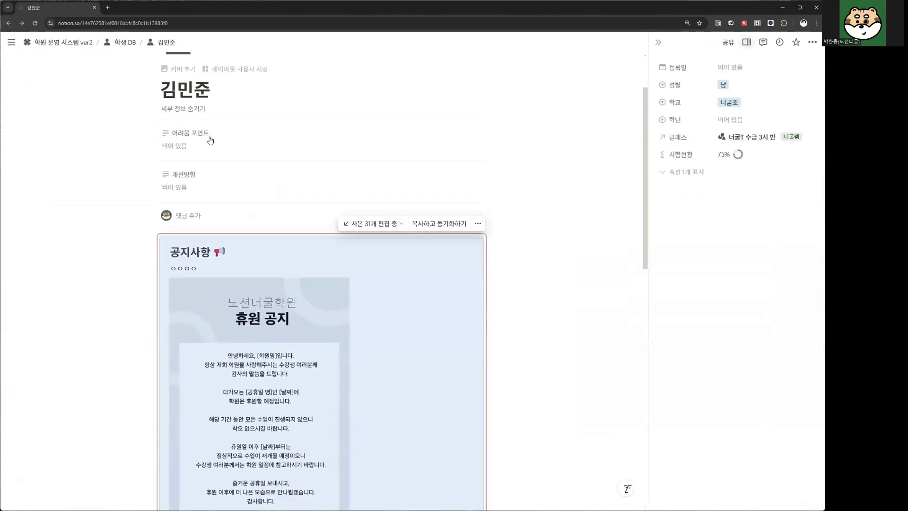
pyautogui.scroll(-1, 203, 232)
pyautogui.click(205, 234)
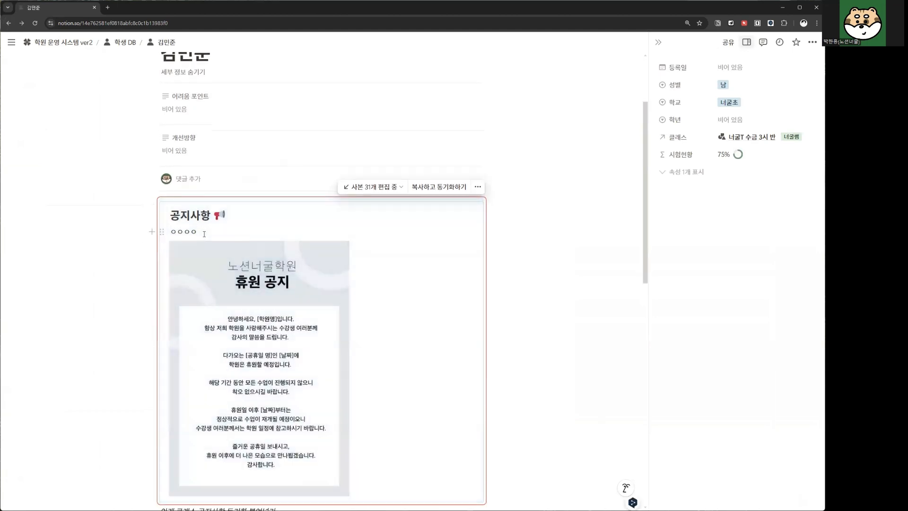
pyautogui.press('BackSpace')
pyautogui.press('BackSpace')
pyautogui.press('BackSpace')
pyautogui.press('BackSpace')
pyautogui.press('BackSpace')
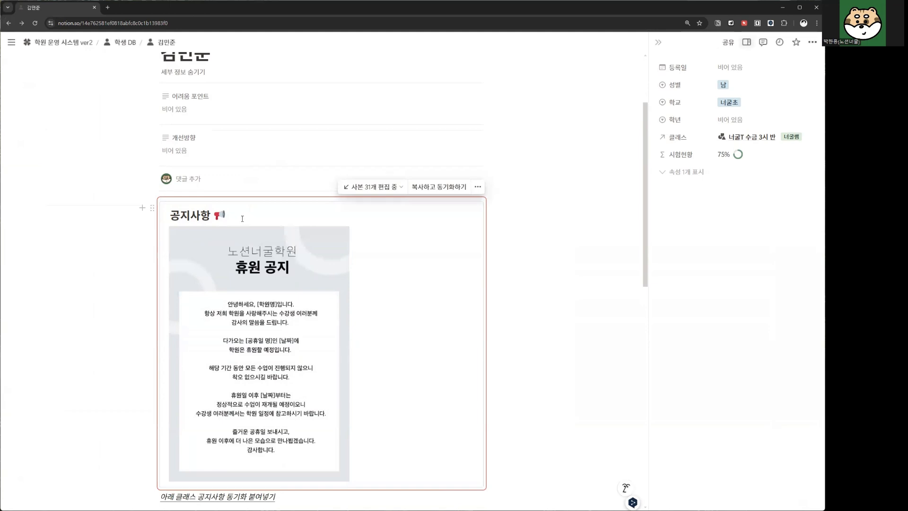
# Step: Examine the student page's 공지사항 block and the empty line beneath 아래 클래스 공지사항 동기화 붙여넣기
pyautogui.scroll(-3, 241, 222)
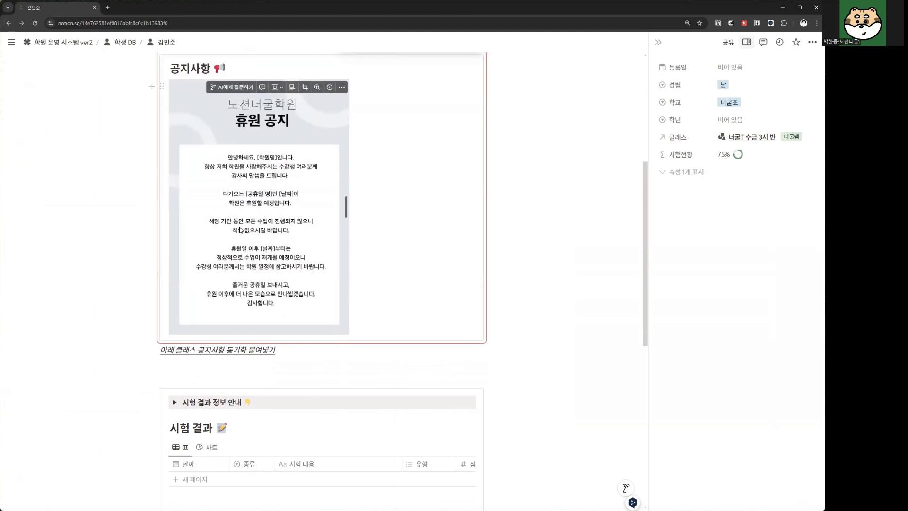
pyautogui.scroll(2, 241, 230)
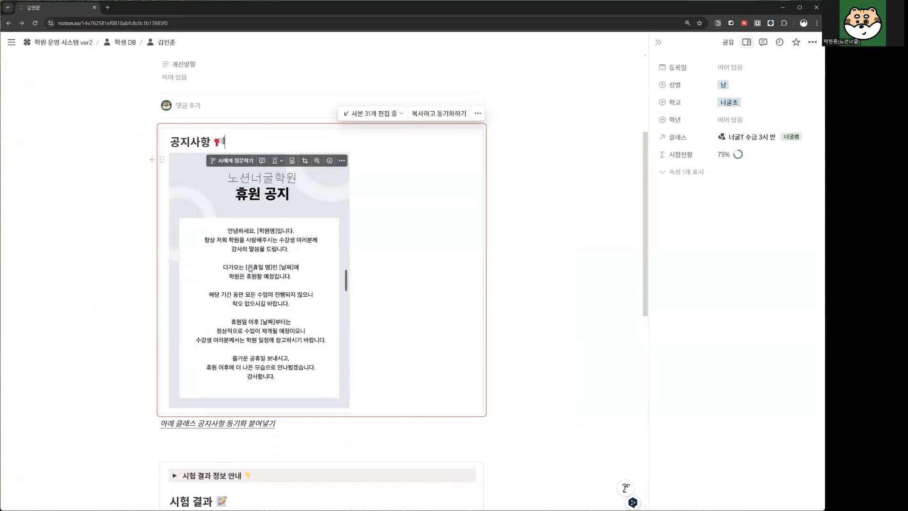
pyautogui.scroll(-2, 182, 365)
pyautogui.click(183, 365)
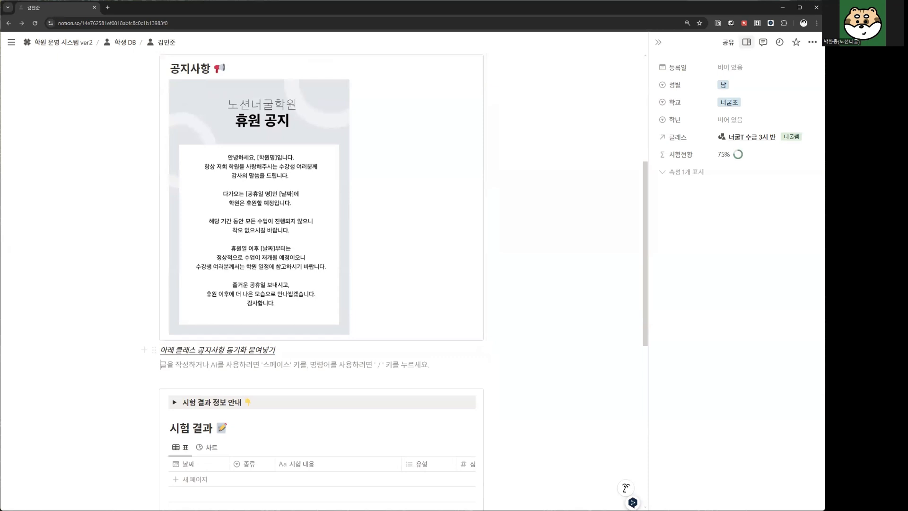
pyautogui.moveTo(231, 349); pyautogui.dragTo(279, 350)
pyautogui.click(187, 360)
pyautogui.scroll(-2, 185, 307)
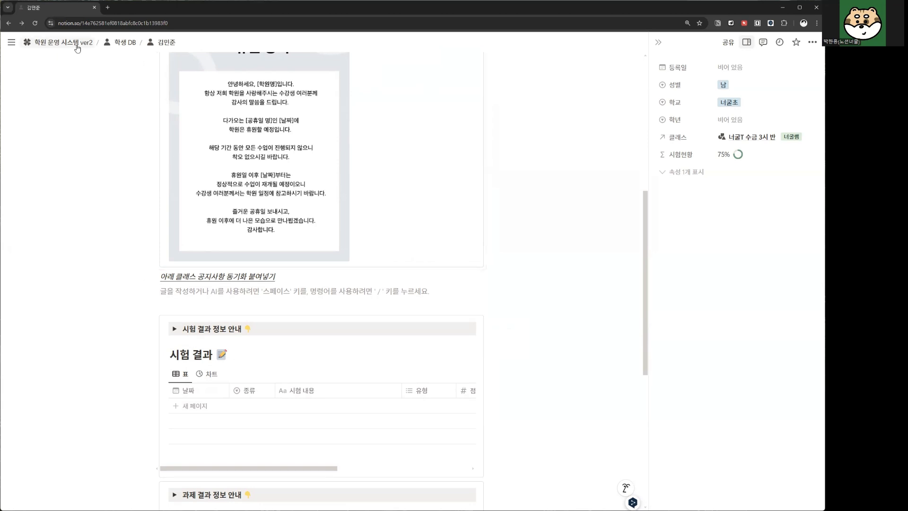
# Step: Open 클래스 공지사항 DB from 학원 운영 시스템 ver2 and view its first 너굴T 화목 3시 반 notice page
pyautogui.scroll(6, 262, 213)
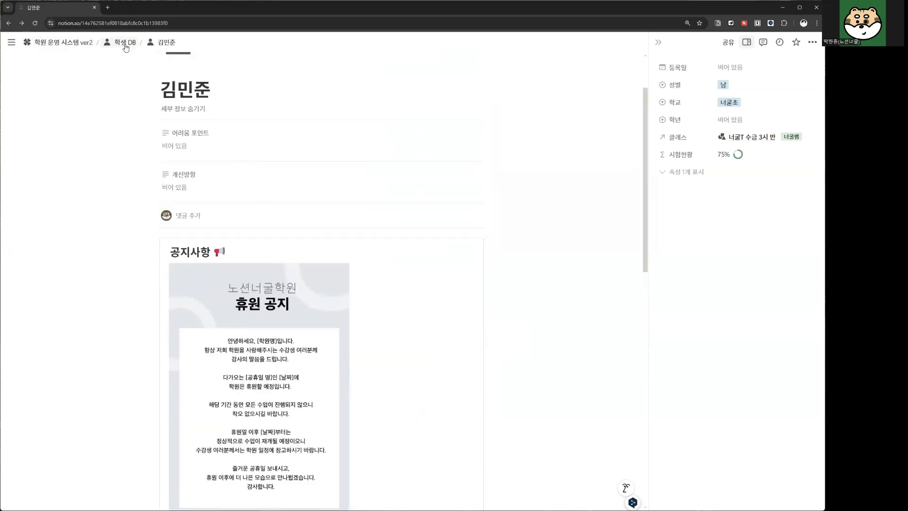
pyautogui.click(77, 43)
pyautogui.scroll(-3, 548, 313)
pyautogui.scroll(-2, 548, 313)
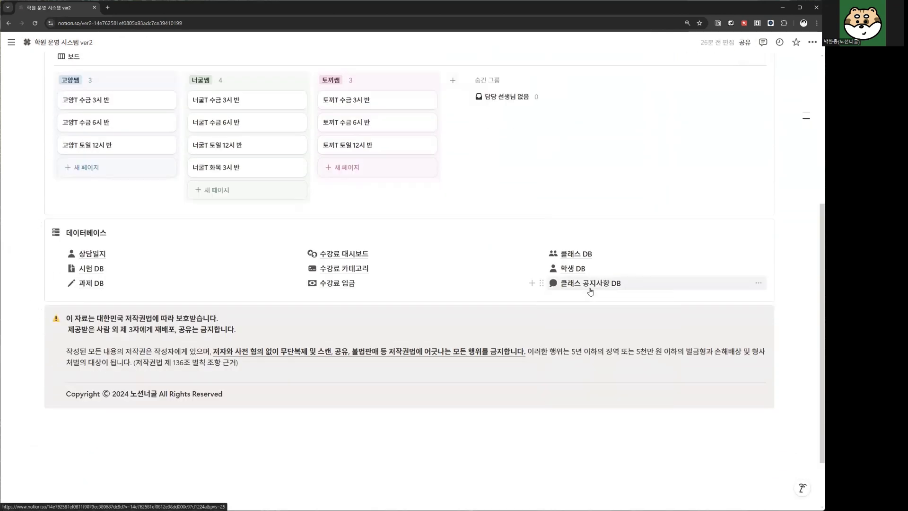
pyautogui.click(590, 285)
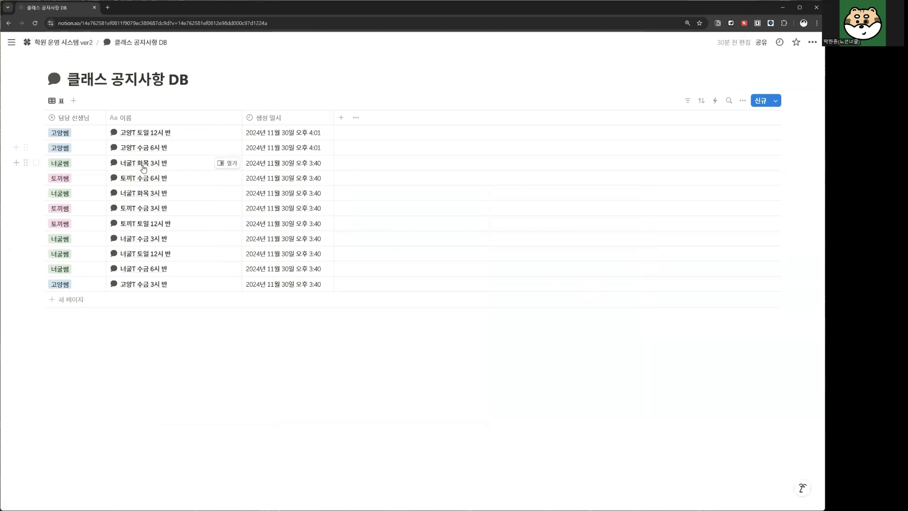
pyautogui.click(226, 163)
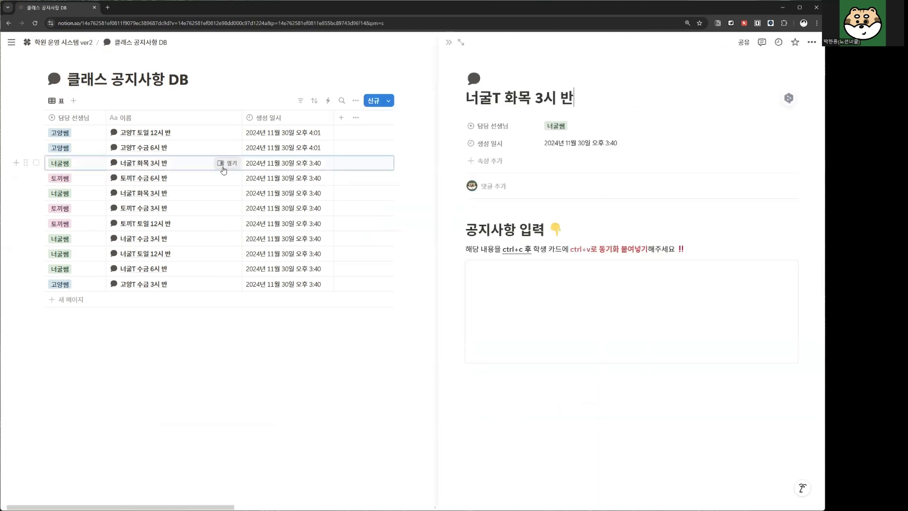
# Step: Select the empty synced block under 공지사항 입력 and view its block actions without applying any
pyautogui.click(470, 268)
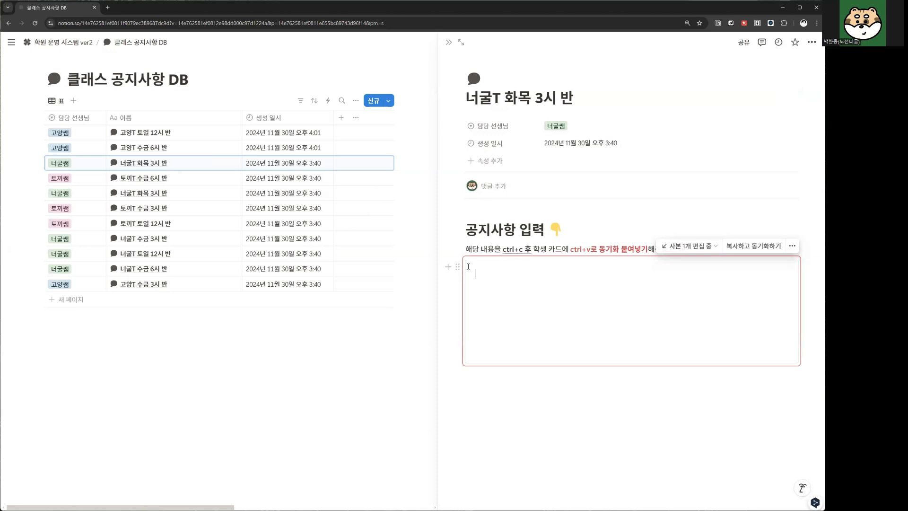
pyautogui.click(457, 267)
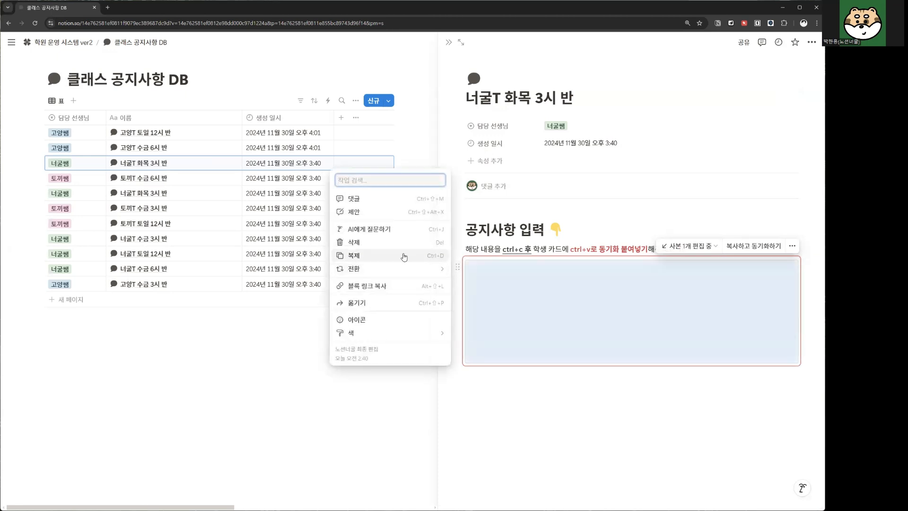
pyautogui.click(540, 407)
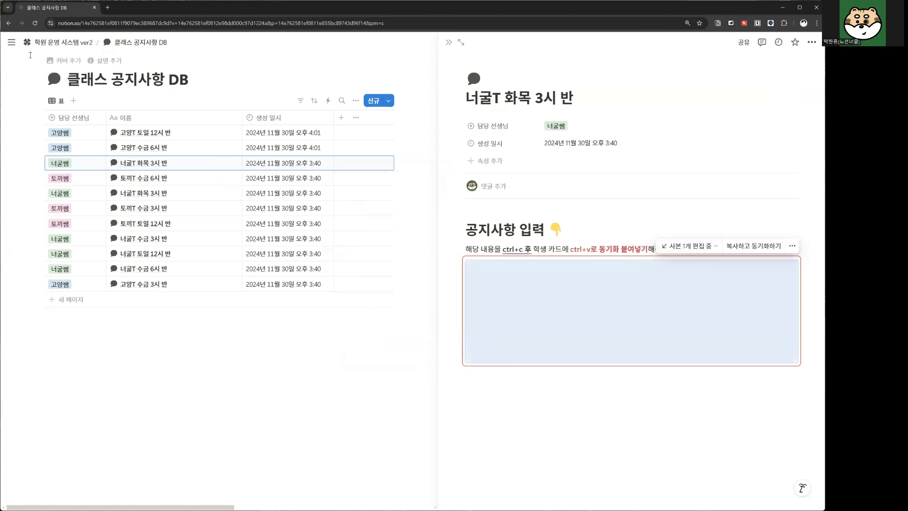
# Step: Reopen the 너굴초 student's page from the 너굴T 수금 3시 반 class and view its class notice paste area
pyautogui.click(58, 43)
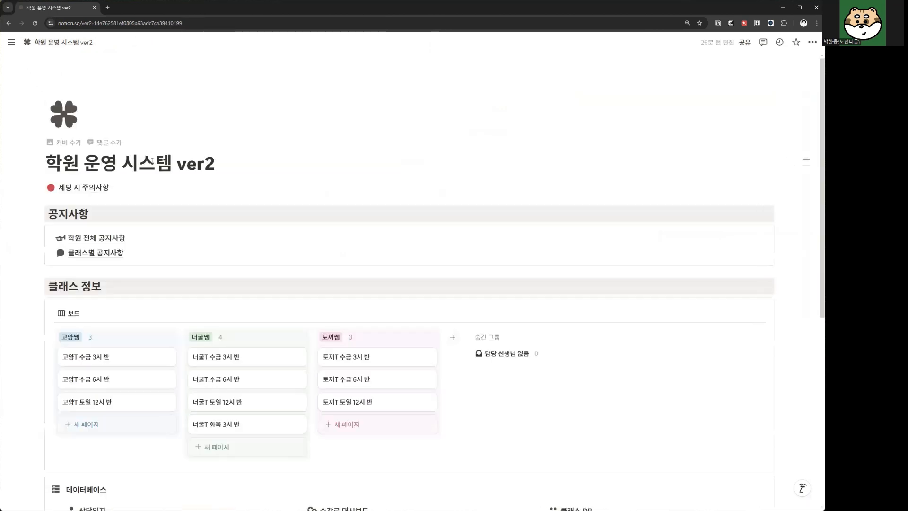
pyautogui.scroll(-1, 154, 217)
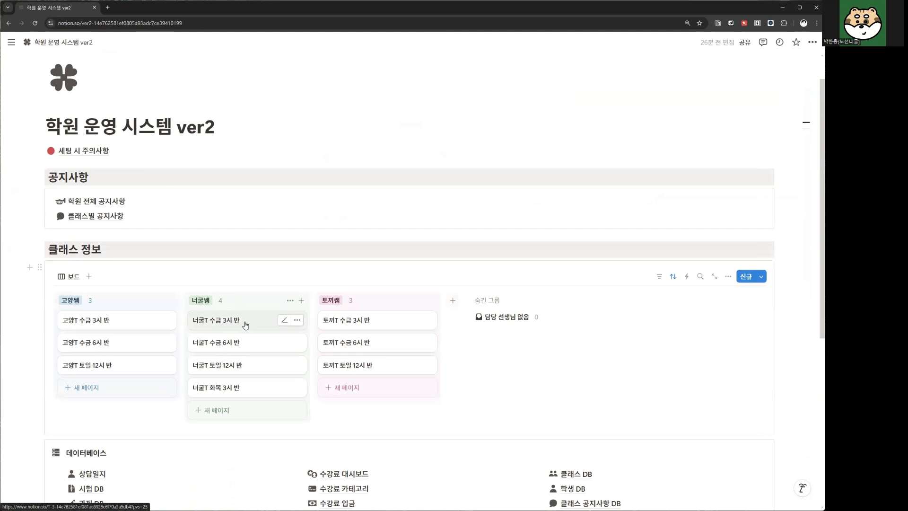
pyautogui.click(213, 310)
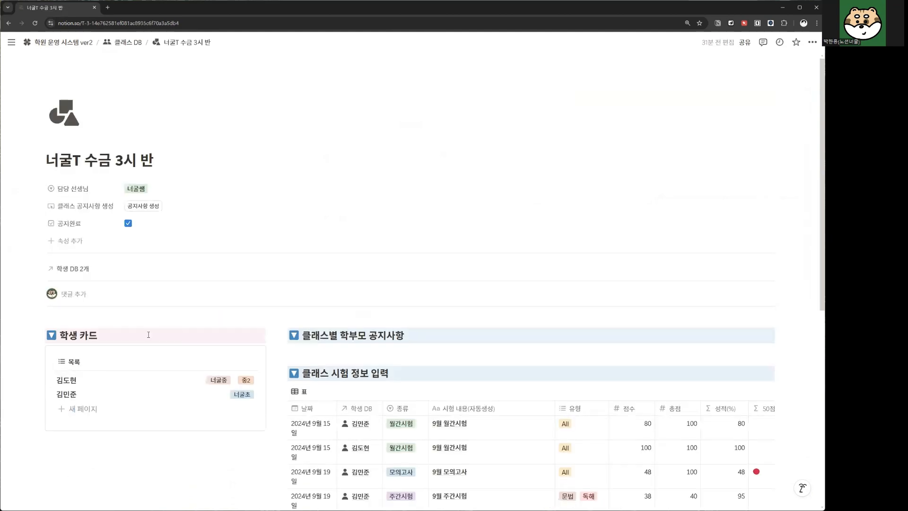
pyautogui.click(119, 322)
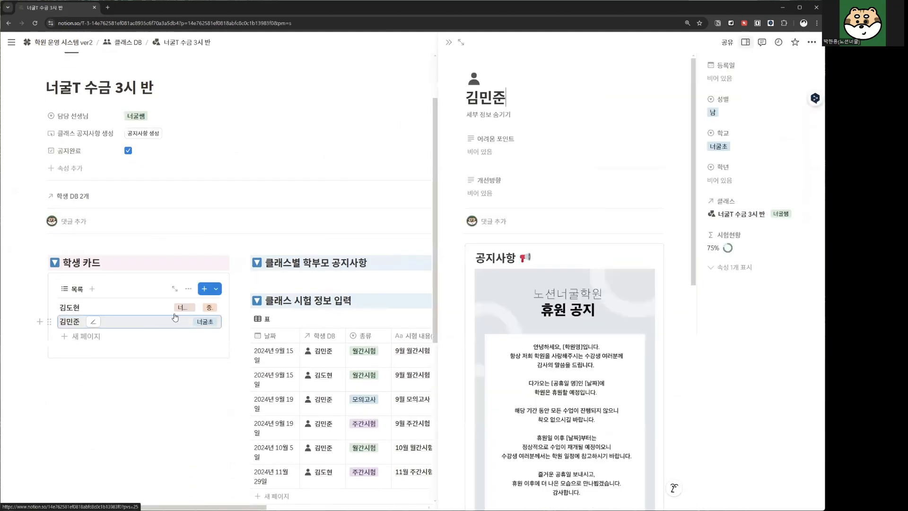
pyautogui.scroll(-10, 504, 298)
pyautogui.scroll(3, 504, 284)
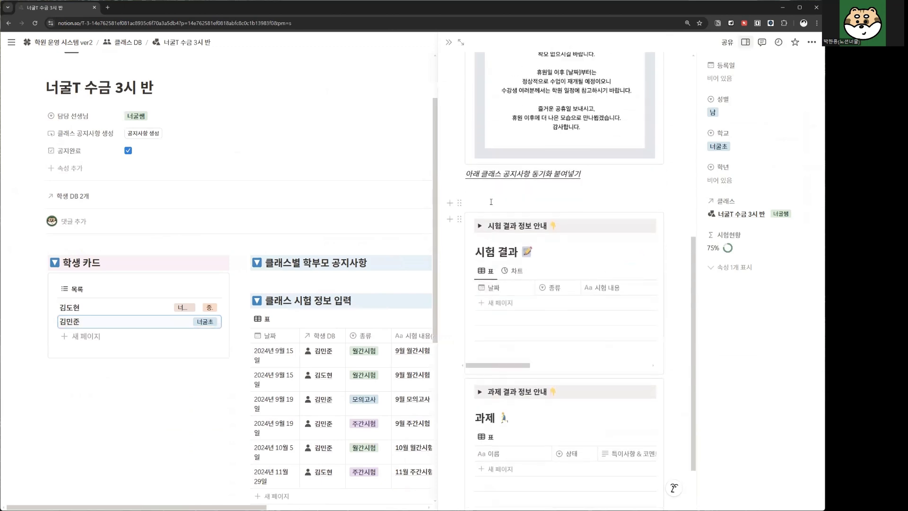
# Step: Paste the copied class notice block as a synced copy beneath 아래 클래스 공지사항 동기화 붙여넣기 and enter ㅎㅎㅎ in it
pyautogui.click(484, 194)
pyautogui.hotkey('ctrl', 'v')
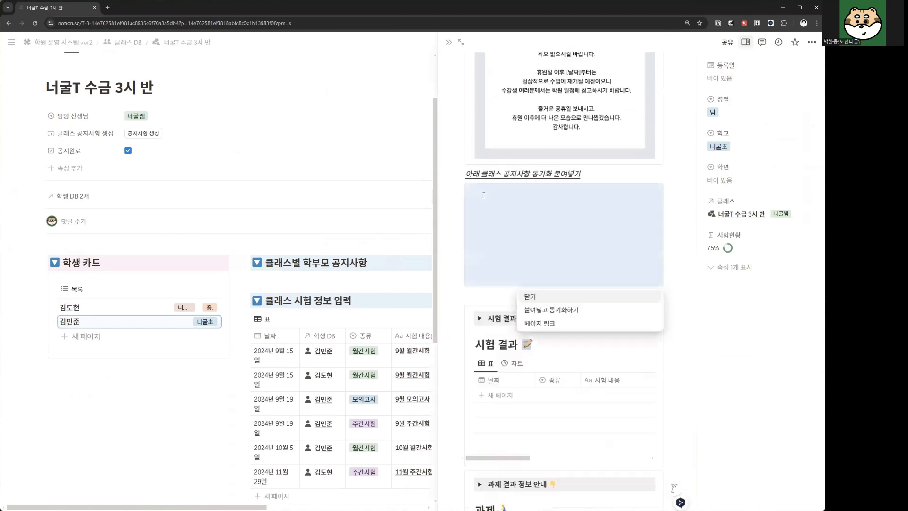
pyautogui.click(574, 310)
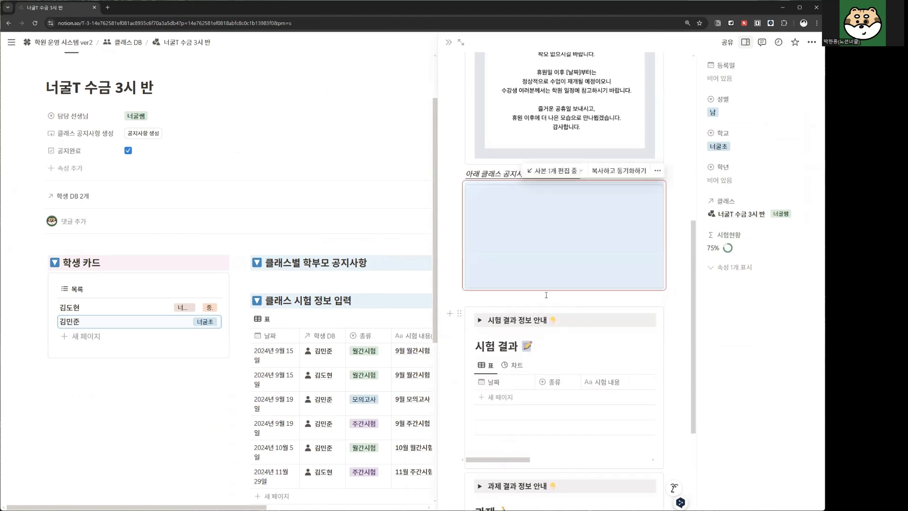
pyautogui.click(548, 196)
pyautogui.write('ㅎㅎㅎ')
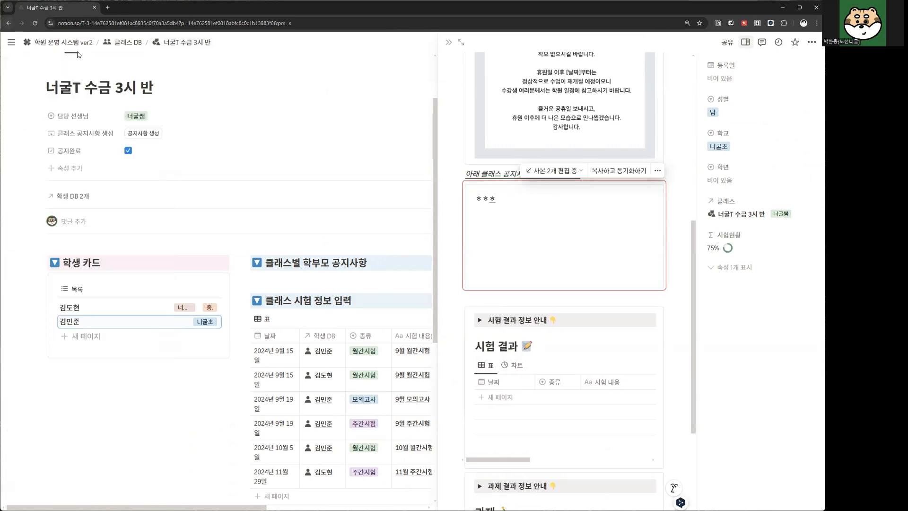
# Step: Open the first 너굴T 화목 3시 반 notice in 클래스 공지사항 DB to check its synced content
pyautogui.click(62, 42)
pyautogui.scroll(-3, 619, 235)
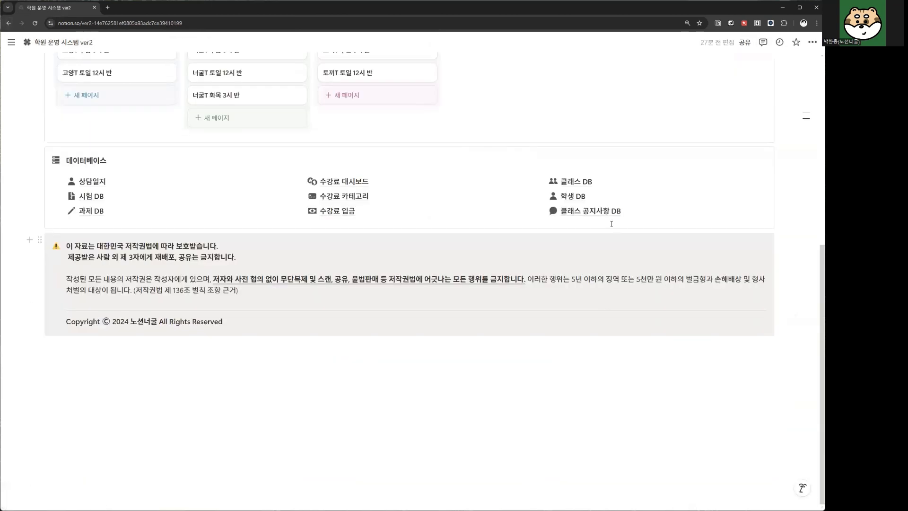
pyautogui.click(590, 211)
pyautogui.click(213, 162)
pyautogui.press('Escape')
pyautogui.click(235, 162)
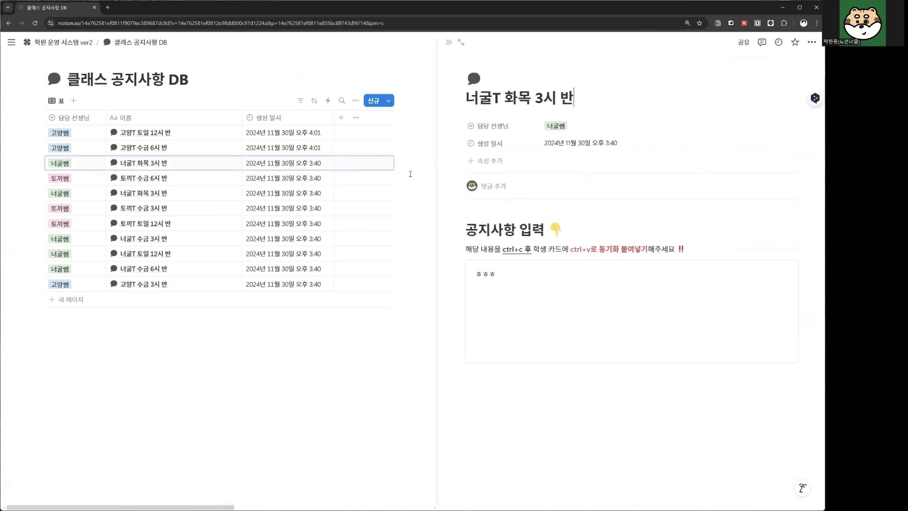
# Step: Delete the ㅎㅎㅎ text from the synced block under 공지사항 입력
pyautogui.click(501, 274)
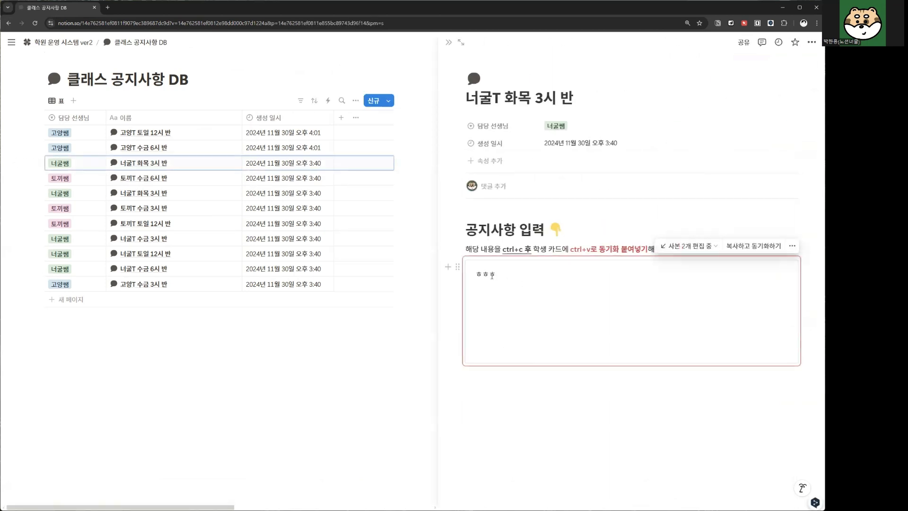
pyautogui.doubleClick(478, 274)
pyautogui.press('BackSpace')
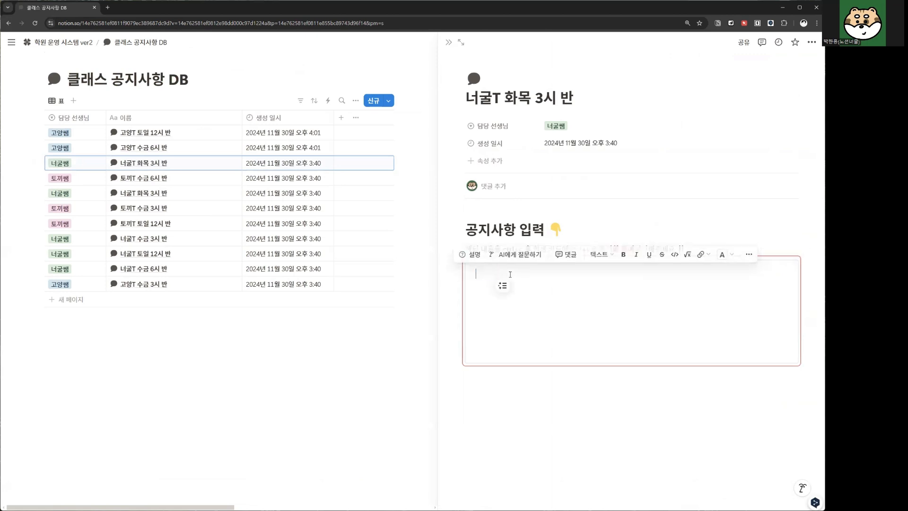
# Step: View the notice list in 클래스 공지사항 DB again and return to 학원 운영 시스템 ver2
pyautogui.click(63, 42)
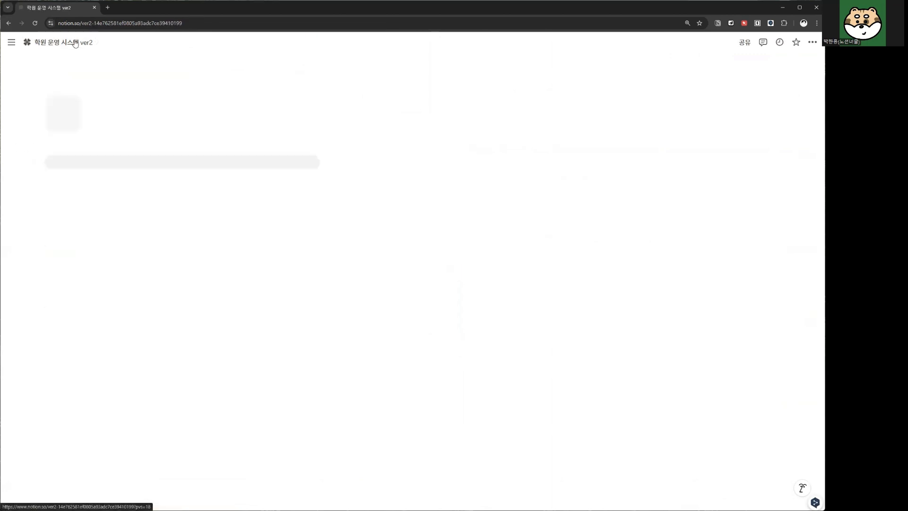
pyautogui.scroll(-1, 331, 289)
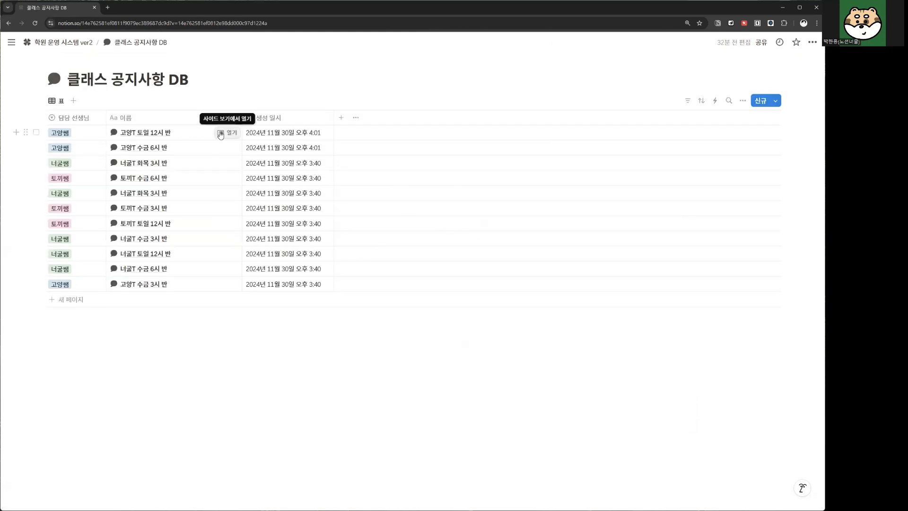
pyautogui.click(66, 44)
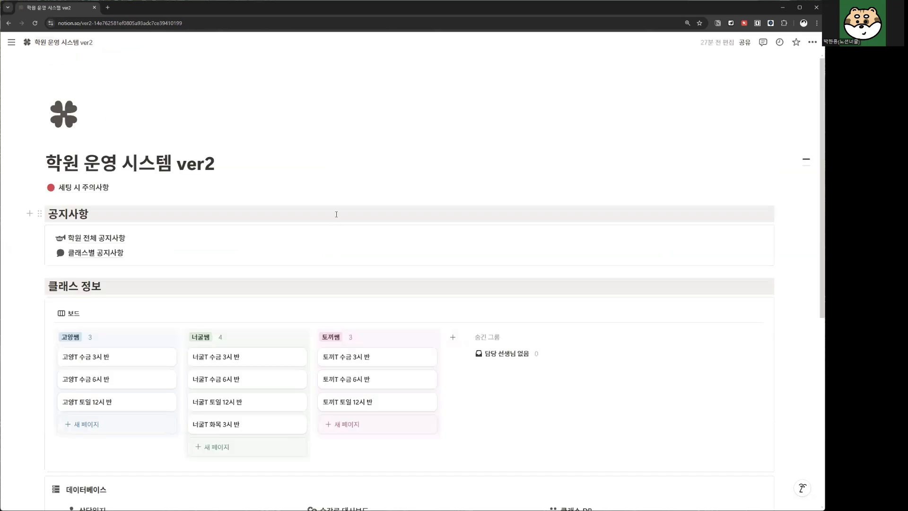
# Step: Open the 너굴초 student's page from the 너굴T 수금 3시 반 class as a full page
pyautogui.scroll(-3, 234, 227)
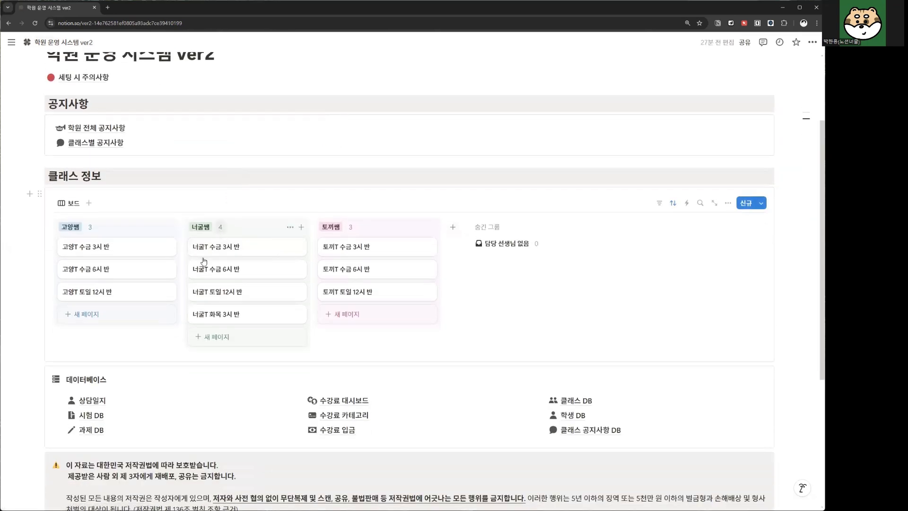
pyautogui.click(233, 248)
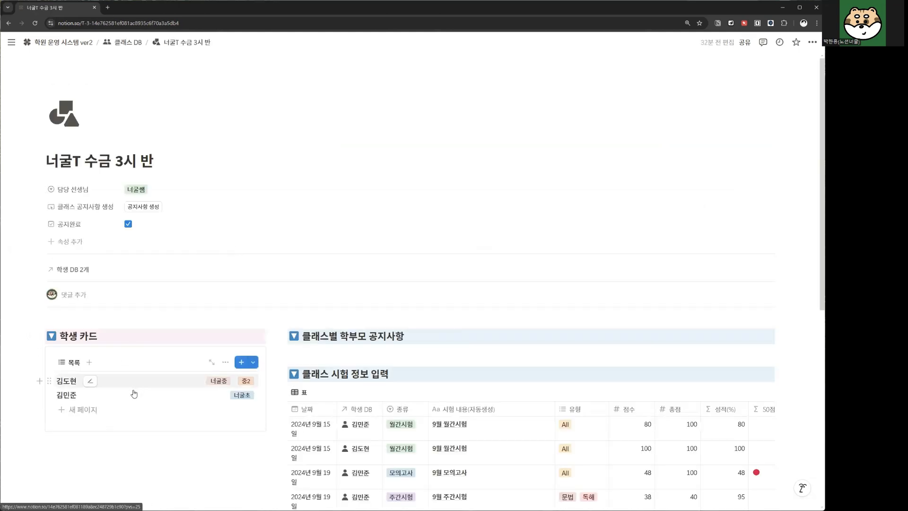
pyautogui.click(138, 396)
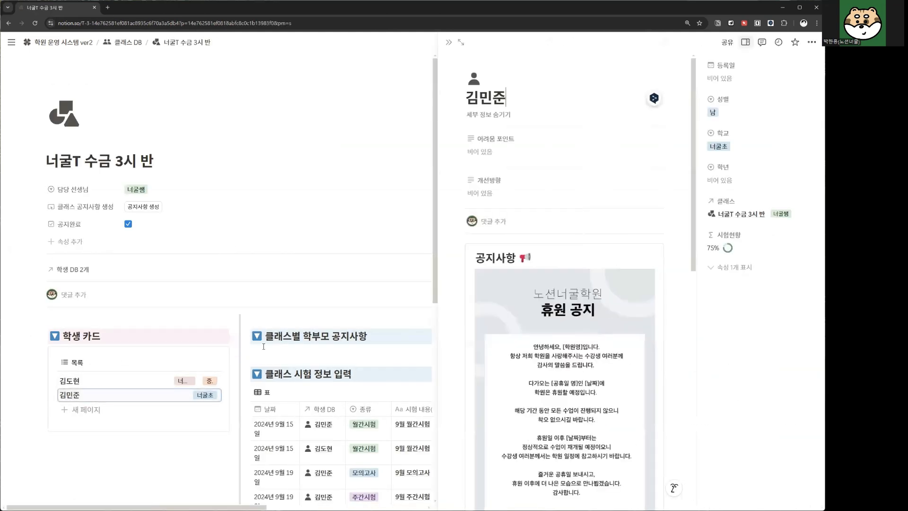
pyautogui.click(461, 42)
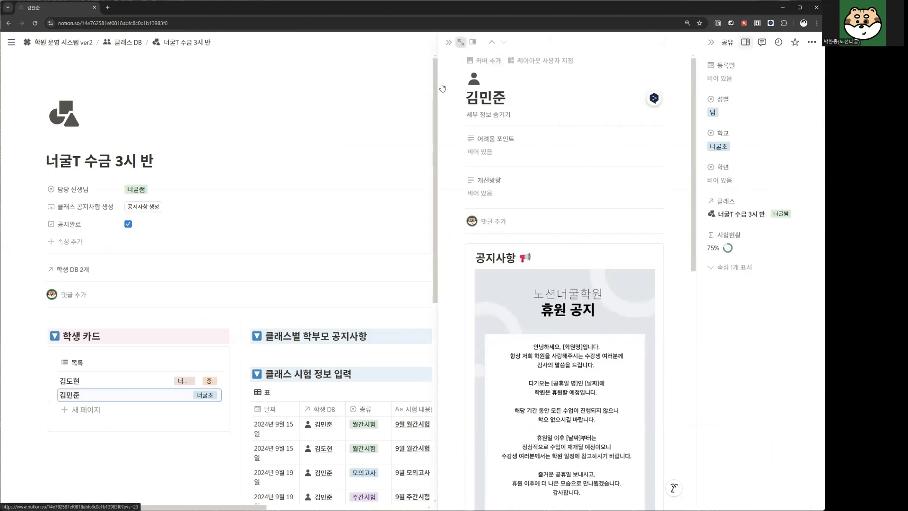
# Step: Expand 시험 결과 정보 안내 on the student's page and examine the columns of its 시험 DB table
pyautogui.scroll(-10, 308, 263)
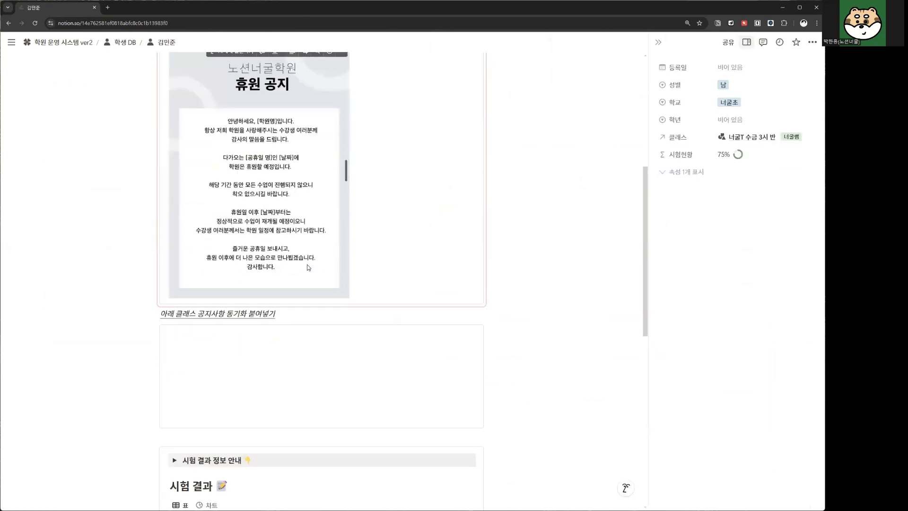
pyautogui.scroll(-3, 321, 261)
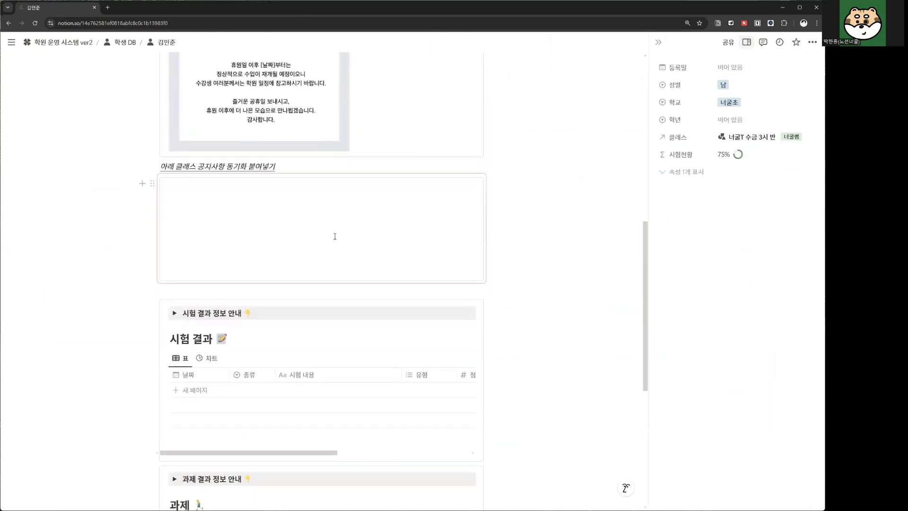
pyautogui.scroll(-3, 334, 236)
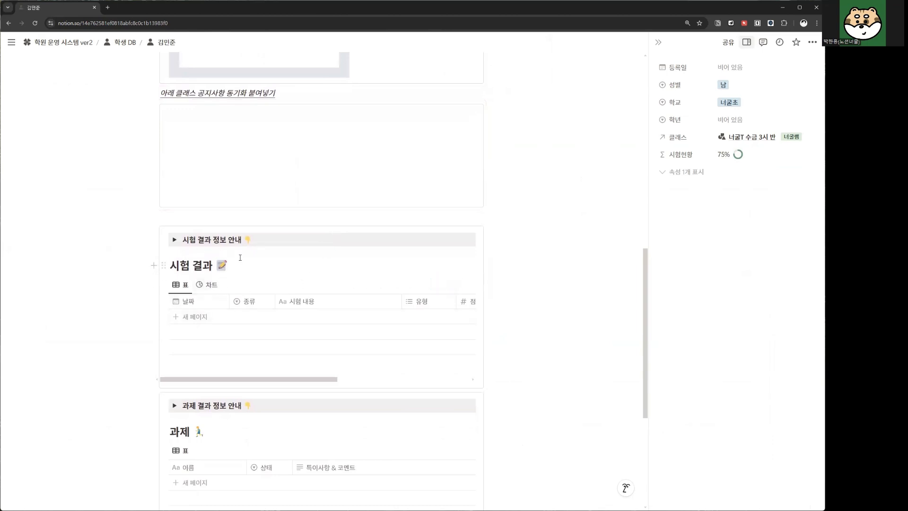
pyautogui.scroll(-1, 174, 228)
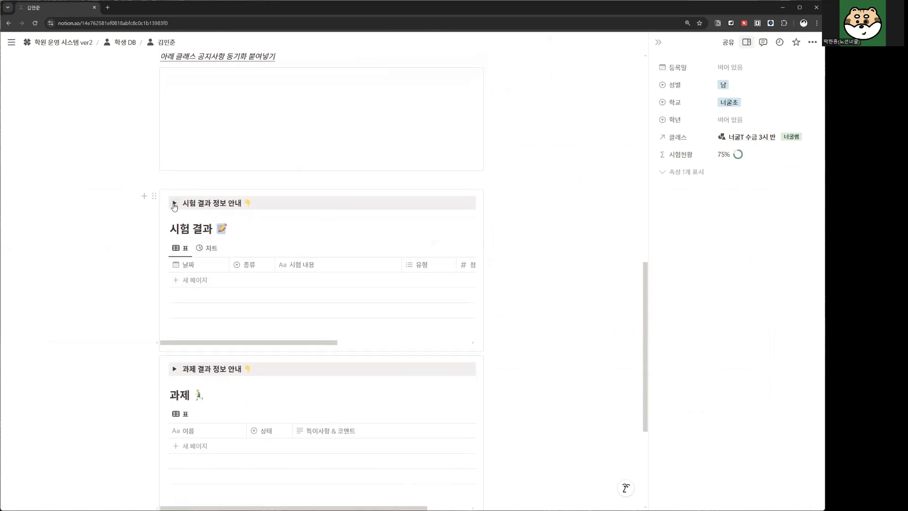
pyautogui.click(175, 203)
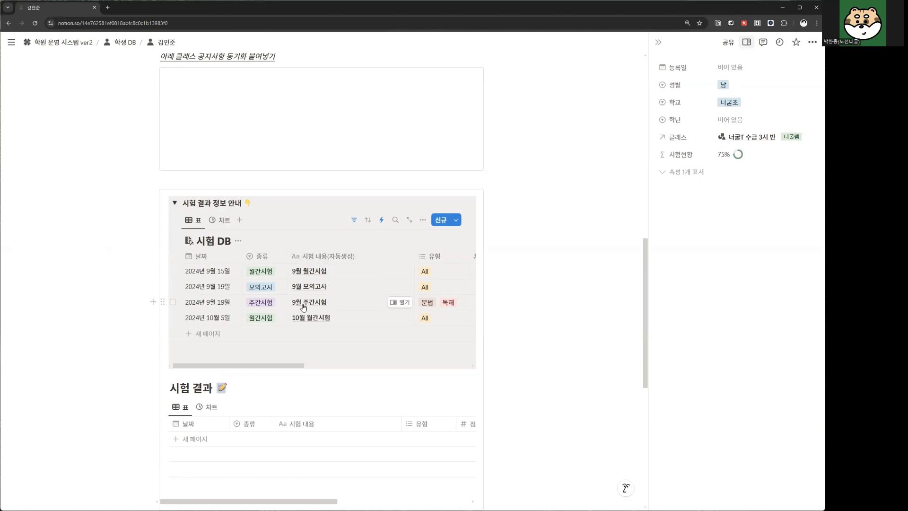
pyautogui.hscroll(10, 347, 306)
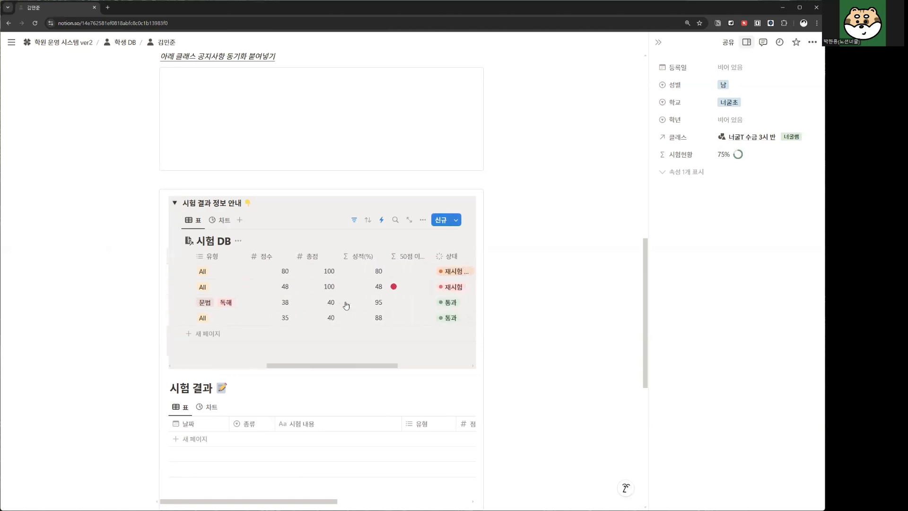
pyautogui.hscroll(-10, 346, 306)
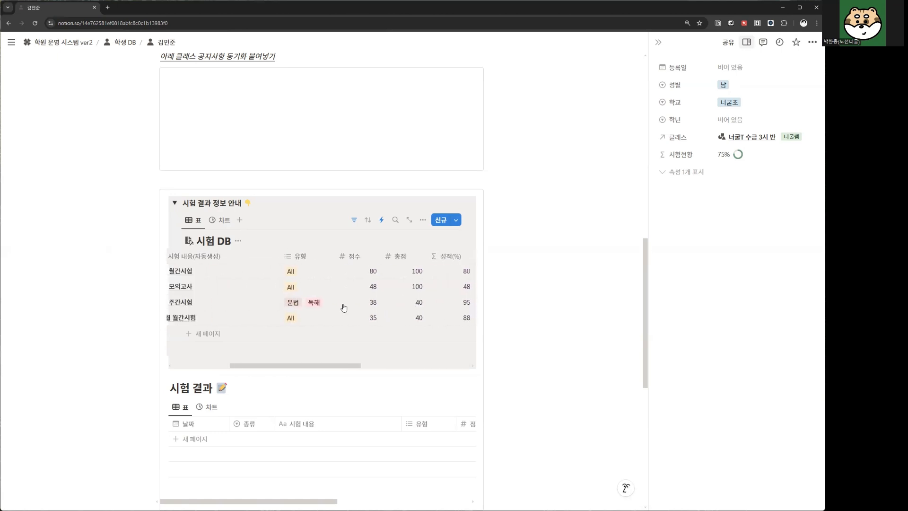
pyautogui.scroll(-2, 329, 308)
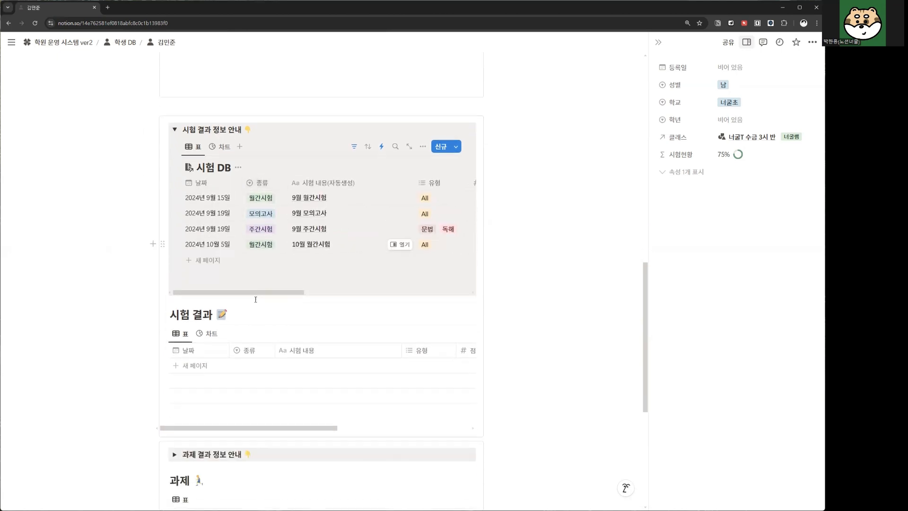
pyautogui.click(174, 129)
pyautogui.click(175, 130)
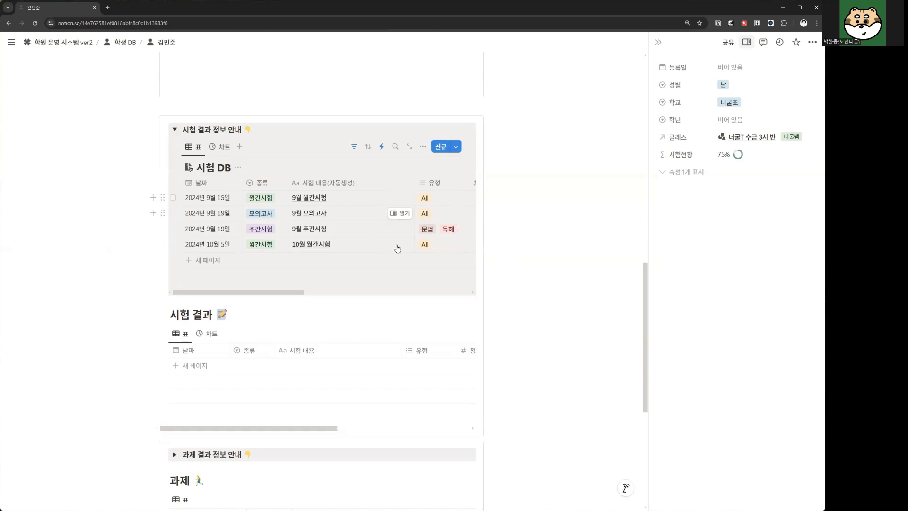
# Step: Select all four exam rows in 시험 DB and move them into the empty 시험 결과 table below
pyautogui.moveTo(507, 250); pyautogui.dragTo(267, 199)
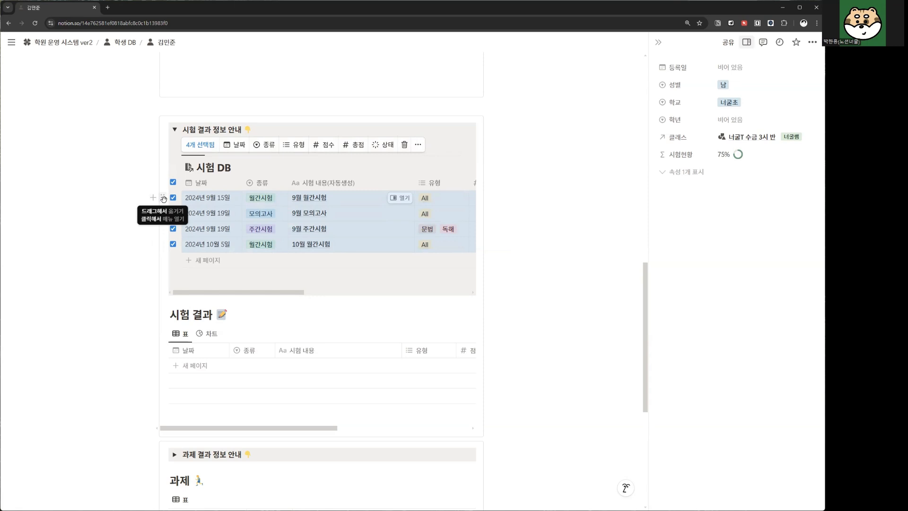
pyautogui.moveTo(163, 197); pyautogui.dragTo(209, 365)
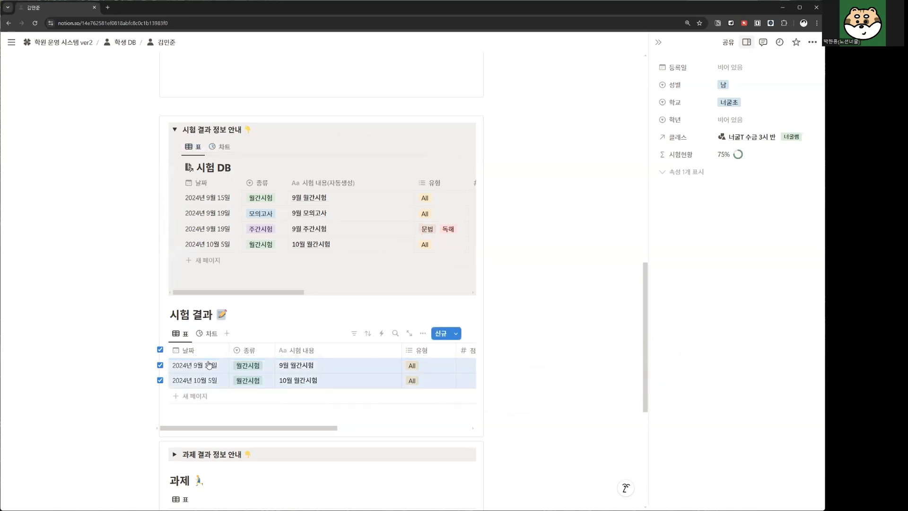
pyautogui.scroll(-3, 255, 263)
pyautogui.scroll(2, 255, 263)
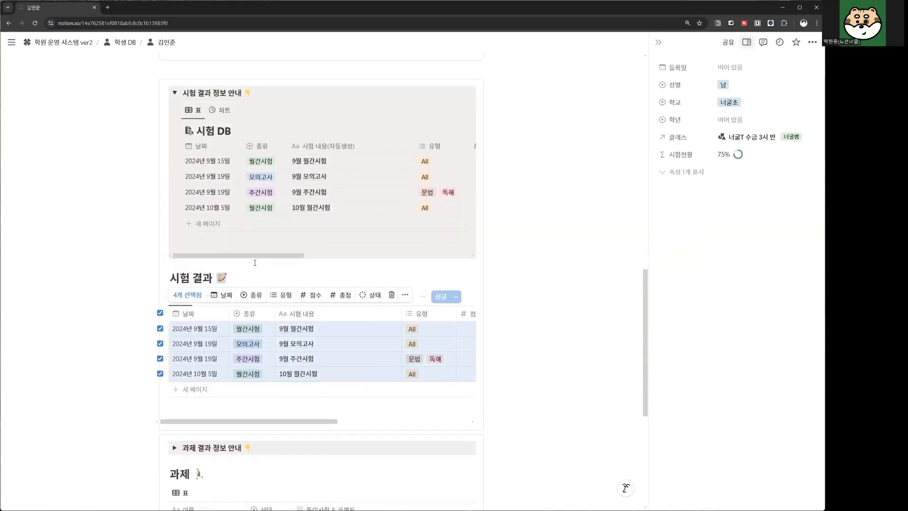
pyautogui.scroll(-1, 255, 265)
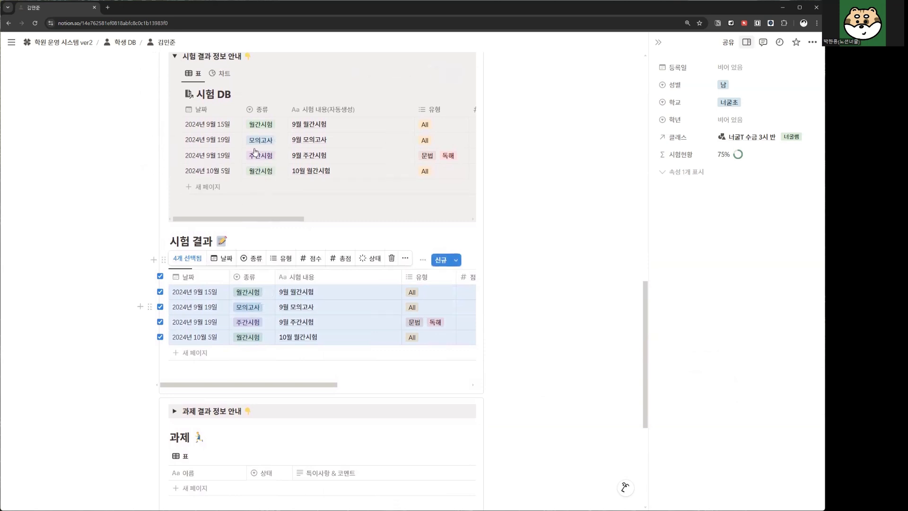
pyautogui.hscroll(3, 277, 310)
pyautogui.hscroll(-3, 277, 310)
# Step: Publish the student's page to the web and copy its site link
pyautogui.scroll(9, 279, 313)
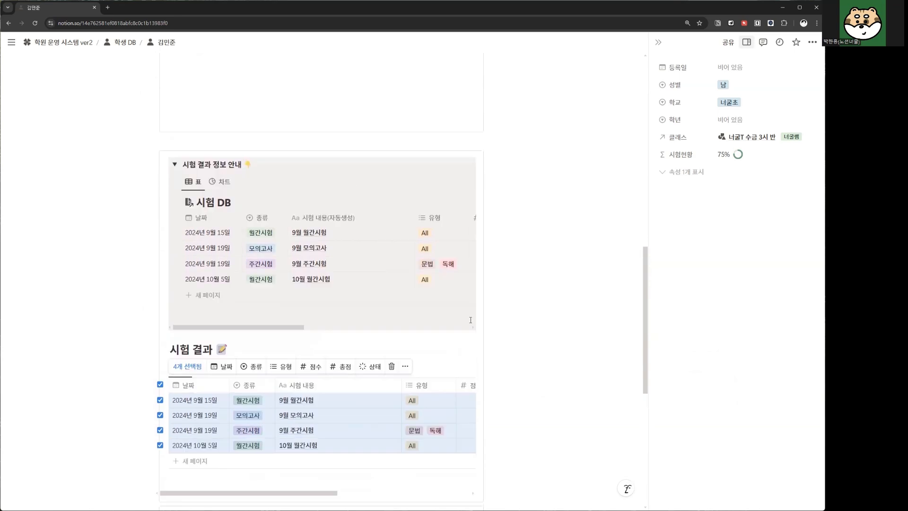
pyautogui.scroll(5, 470, 320)
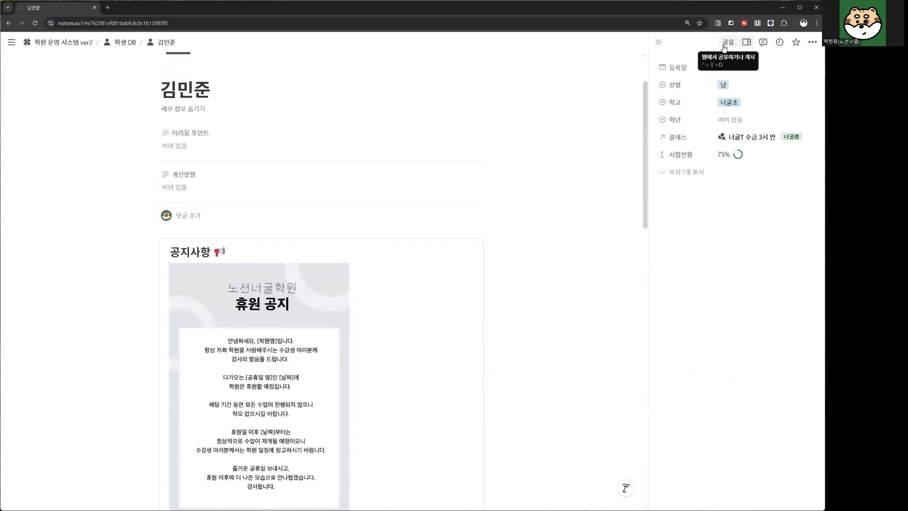
pyautogui.click(728, 43)
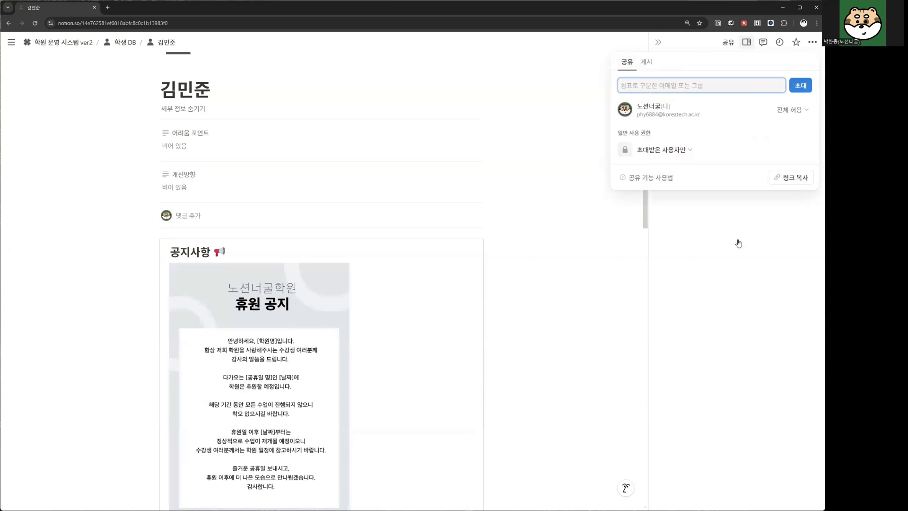
pyautogui.click(646, 61)
pyautogui.click(806, 85)
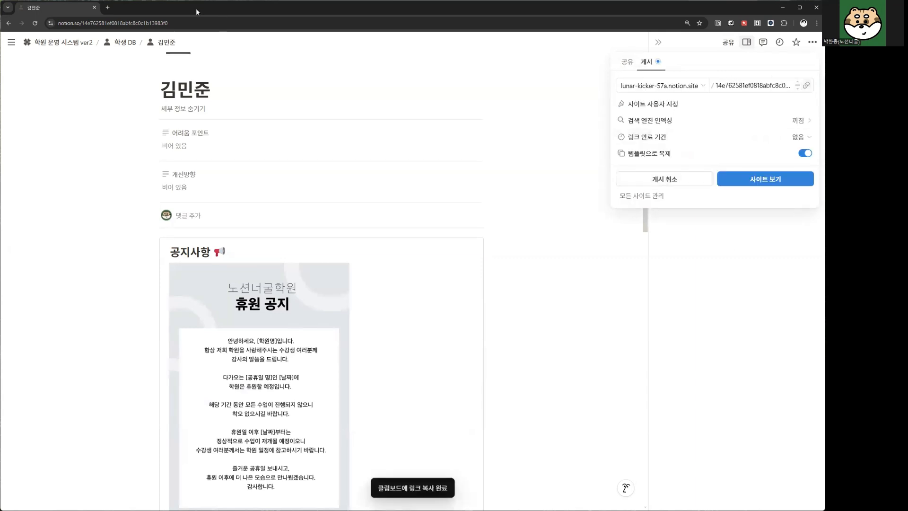
# Step: Load the copied site link in a new browser tab and expand 시험 결과 정보 안내 on the published page
pyautogui.click(107, 7)
pyautogui.write('https://lunar-kicker-57a.notion.site/14e762581ef0818abfc8c0c1b13983f0?pvs=4')
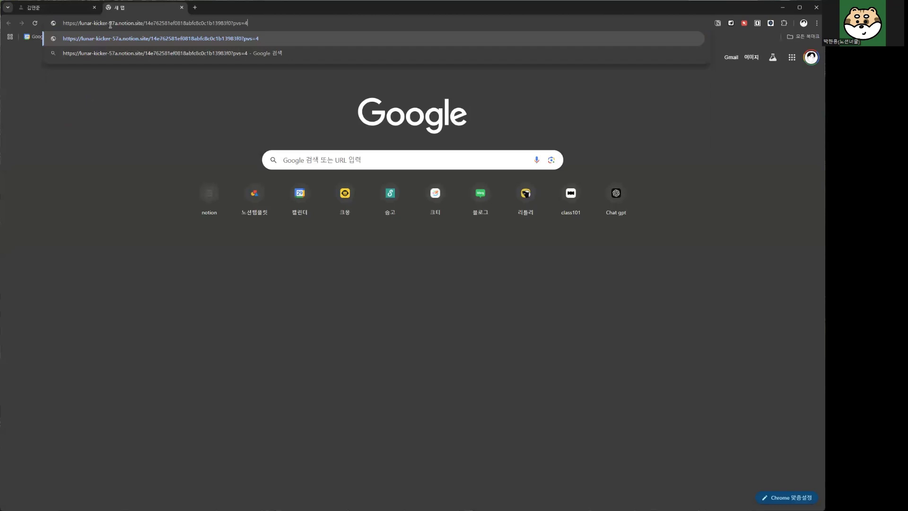
pyautogui.press('Return')
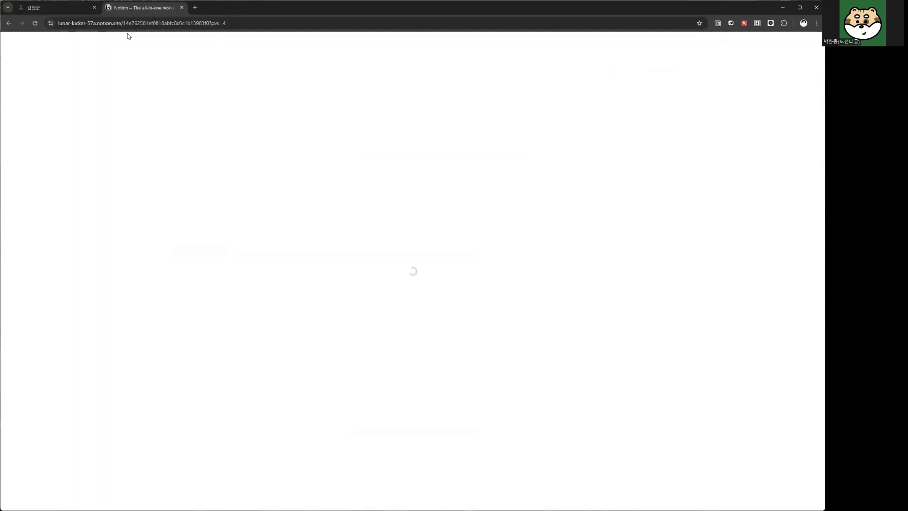
pyautogui.scroll(-5, 379, 198)
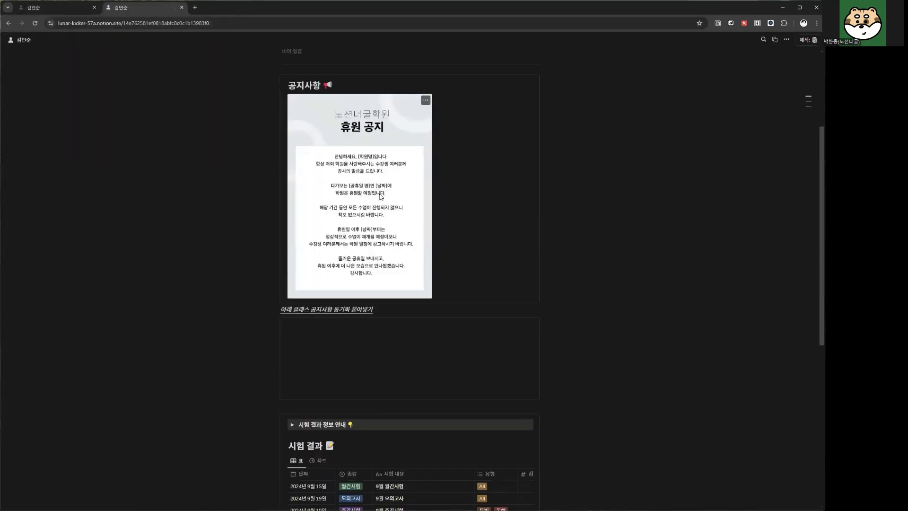
pyautogui.click(292, 249)
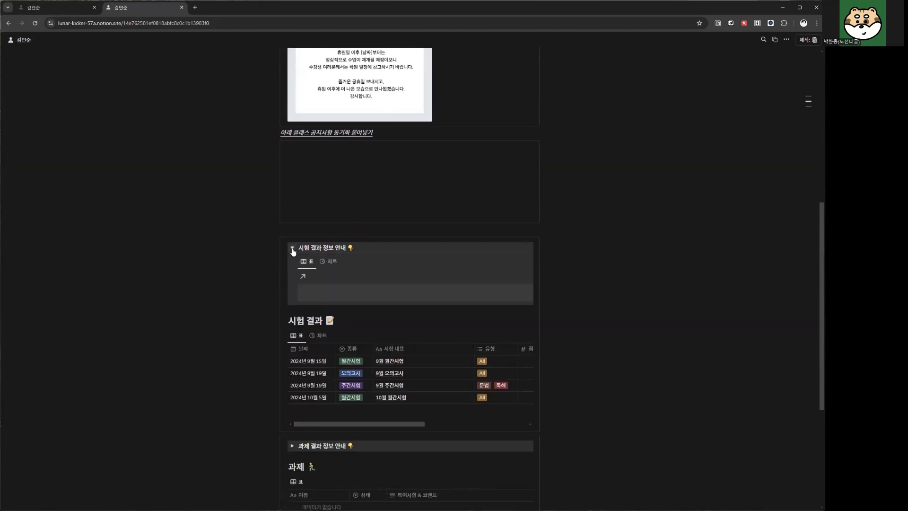
# Step: Examine the columns of the 시험 결과 table on the published page, from 날짜 through 상태
pyautogui.scroll(-2, 387, 311)
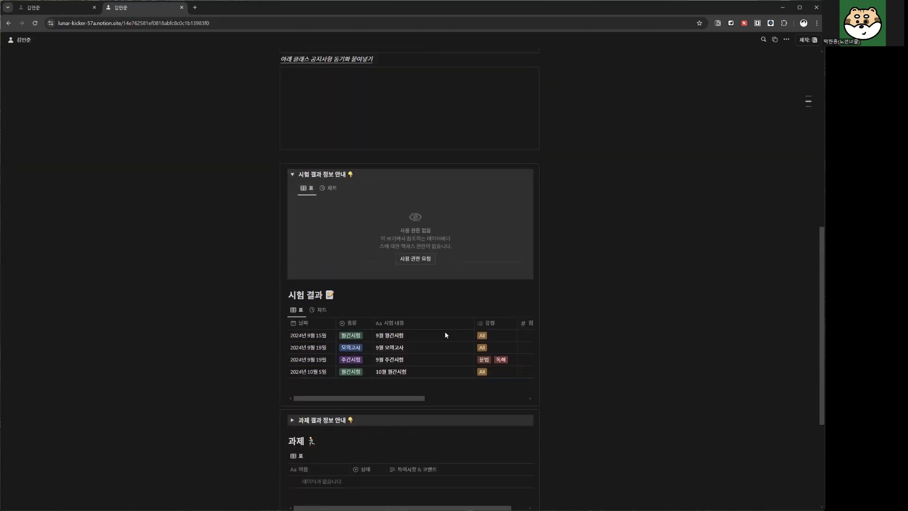
pyautogui.scroll(-2, 382, 319)
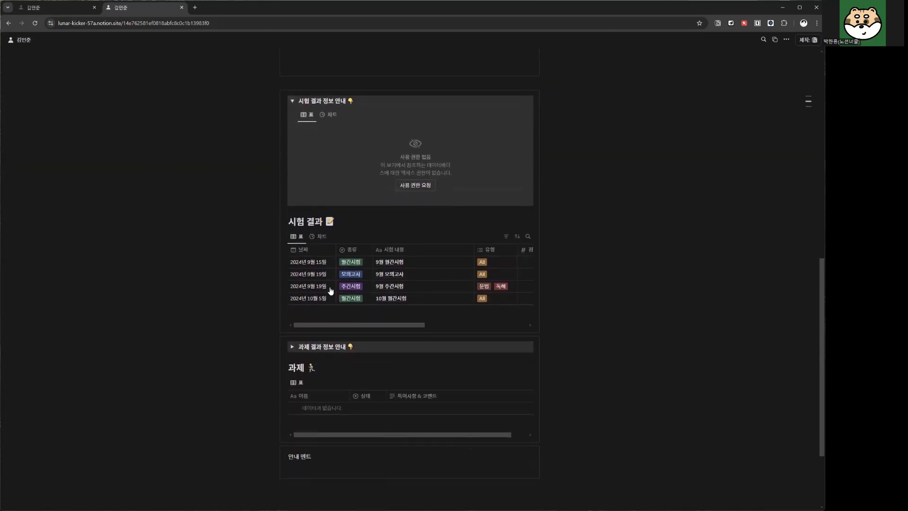
pyautogui.hscroll(5, 410, 280)
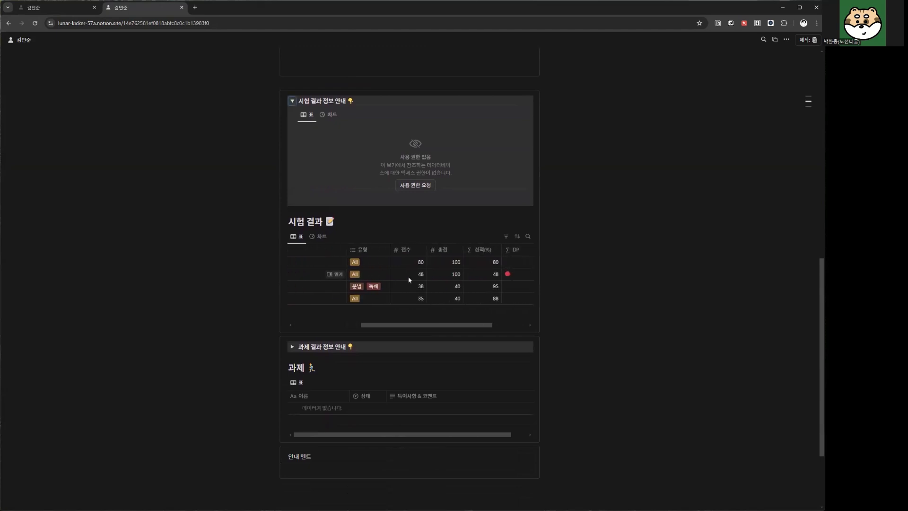
pyautogui.hscroll(-3, 410, 280)
pyautogui.hscroll(5, 409, 280)
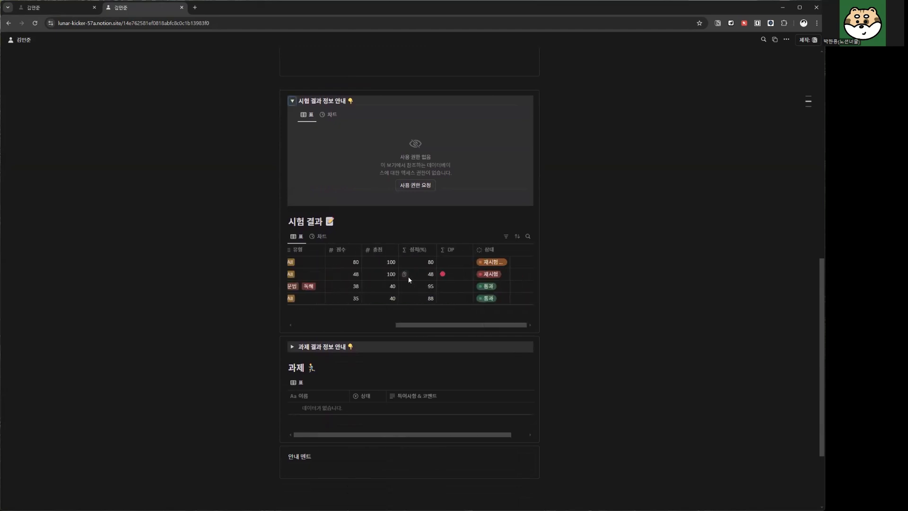
pyautogui.hscroll(-7, 410, 280)
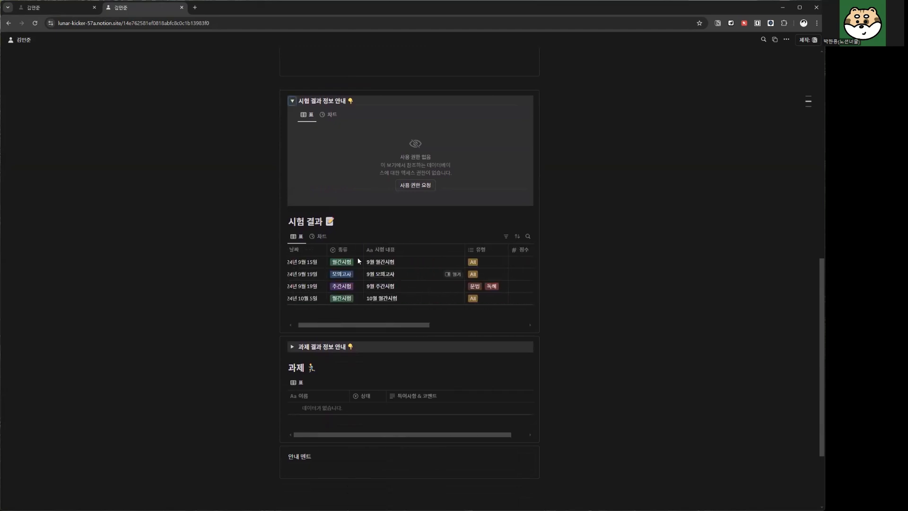
# Step: Return to the editable student page, close the publishing settings, and expand 과제 결과 정보 안내
pyautogui.click(47, 11)
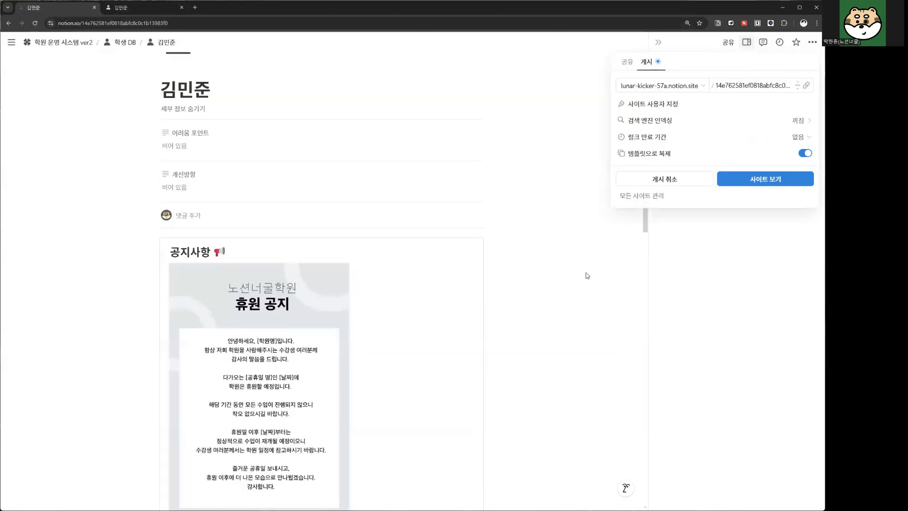
pyautogui.click(528, 270)
pyautogui.scroll(-12, 521, 269)
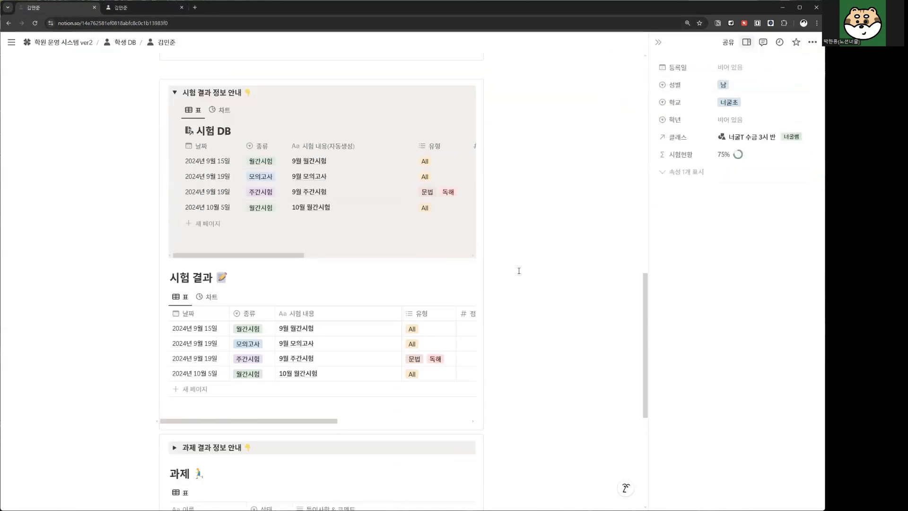
pyautogui.scroll(-5, 519, 270)
pyautogui.click(176, 228)
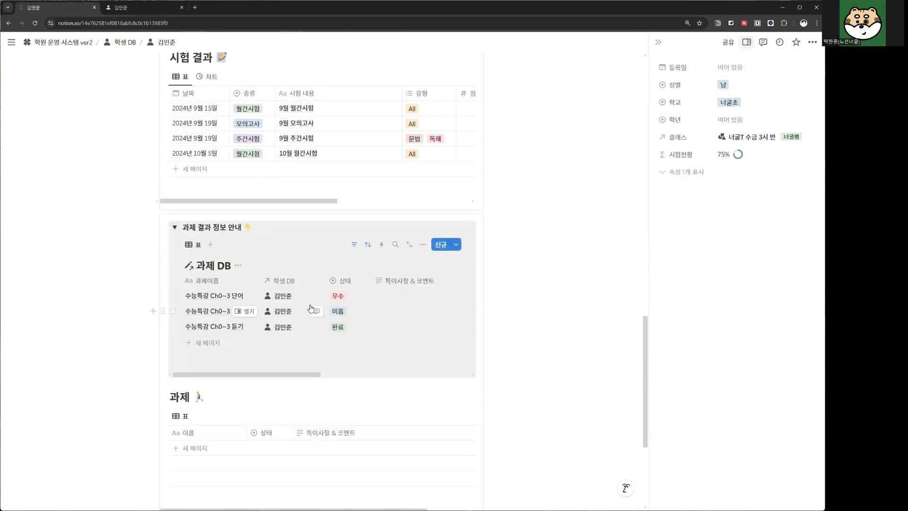
# Step: Select all three assignment rows in 과제 DB and move them into the 과제 table below, without removing its sort
pyautogui.scroll(-3, 293, 303)
pyautogui.moveTo(500, 229); pyautogui.dragTo(389, 265)
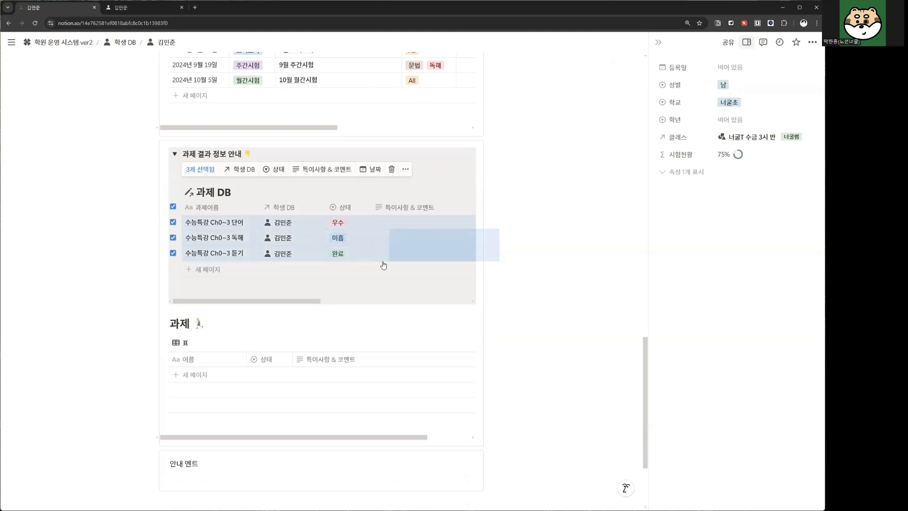
pyautogui.moveTo(163, 221); pyautogui.dragTo(197, 370)
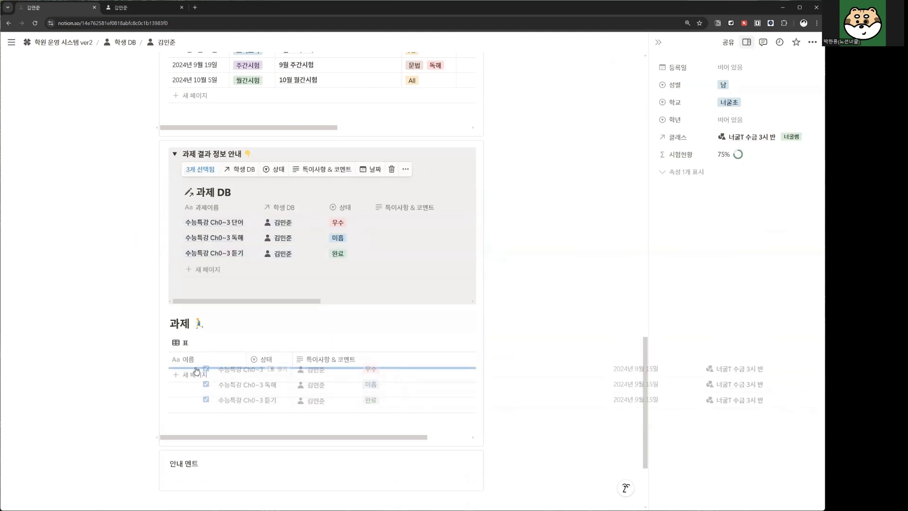
pyautogui.moveTo(196, 371); pyautogui.dragTo(196, 372)
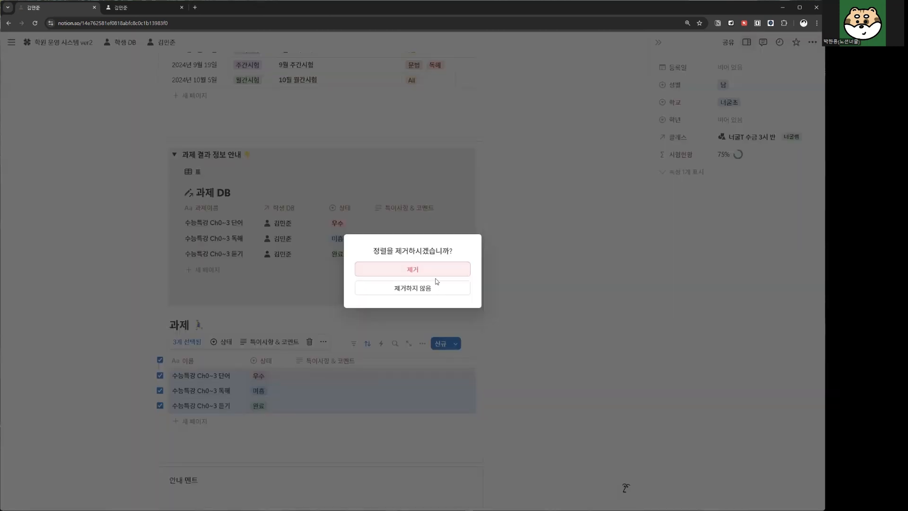
pyautogui.click(426, 287)
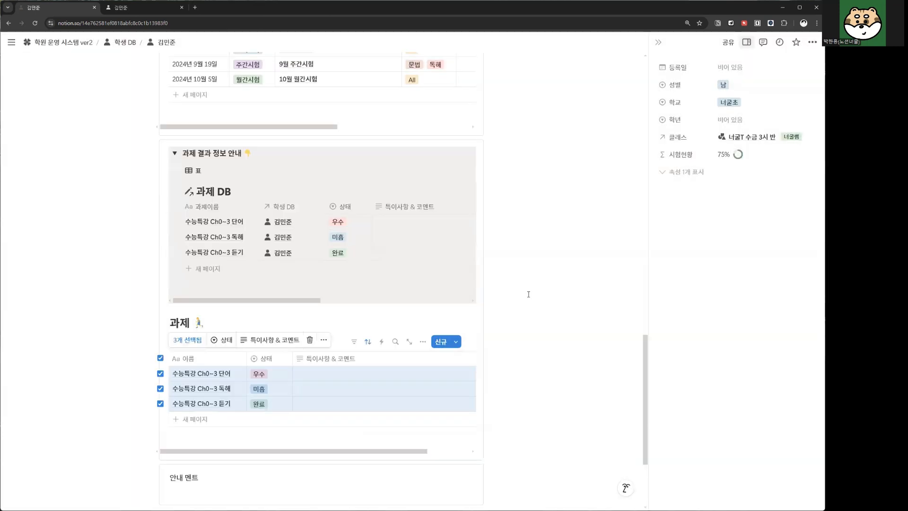
# Step: Compare the 과제 DB and 시험 DB sections with the 과제 and 시험 결과 tables beneath them
pyautogui.scroll(-3, 299, 290)
pyautogui.scroll(1, 299, 290)
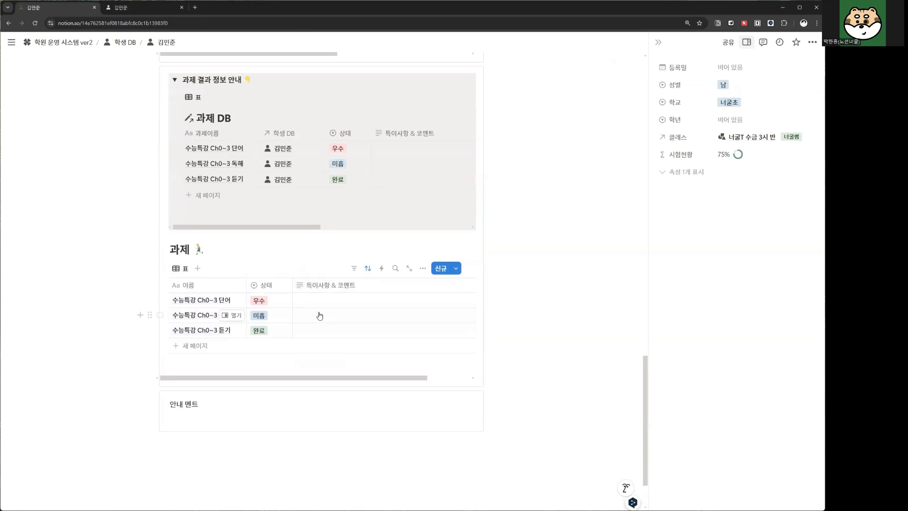
pyautogui.scroll(4, 320, 315)
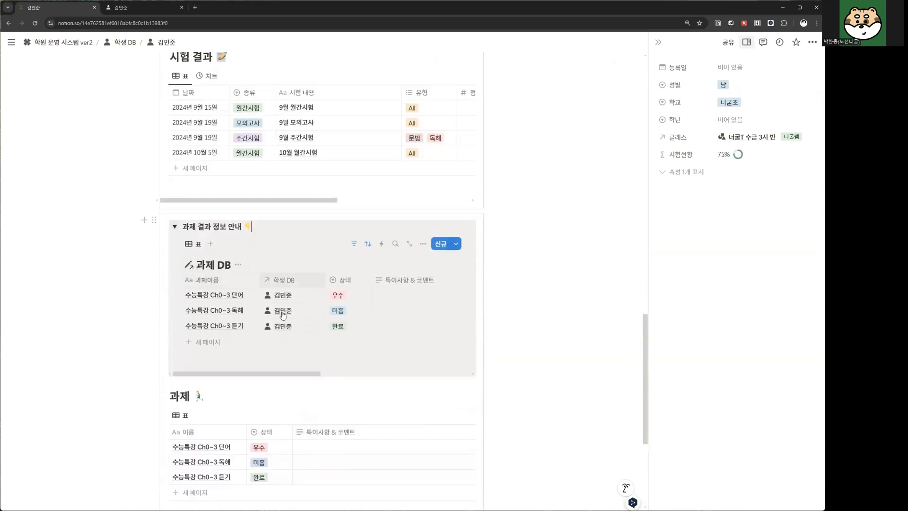
pyautogui.scroll(6, 293, 309)
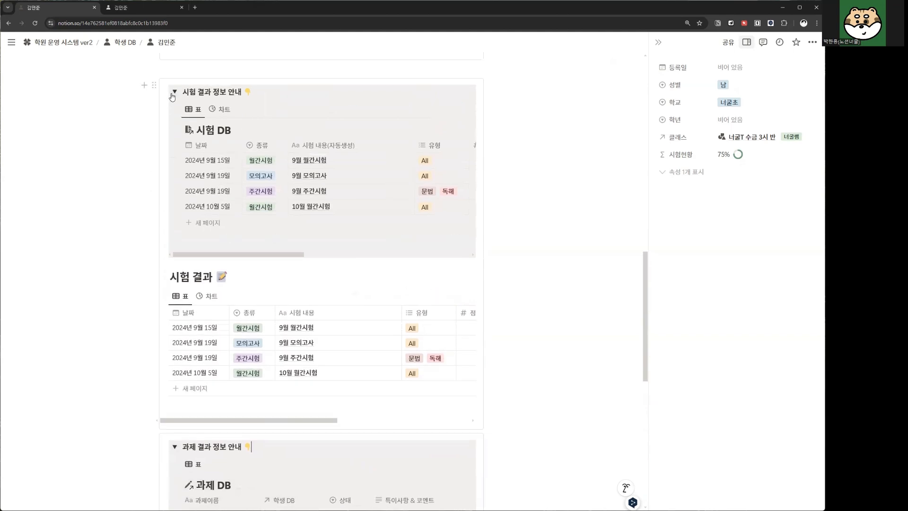
pyautogui.scroll(-8, 252, 238)
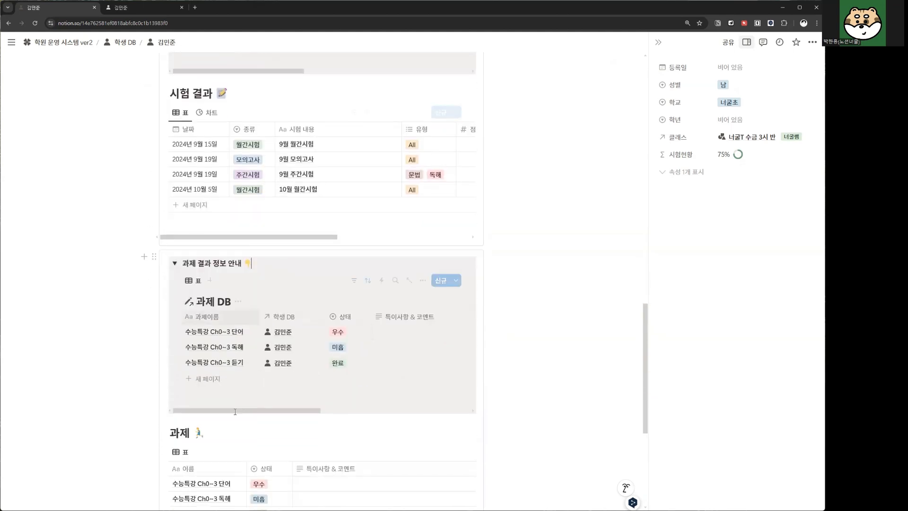
pyautogui.scroll(3, 186, 396)
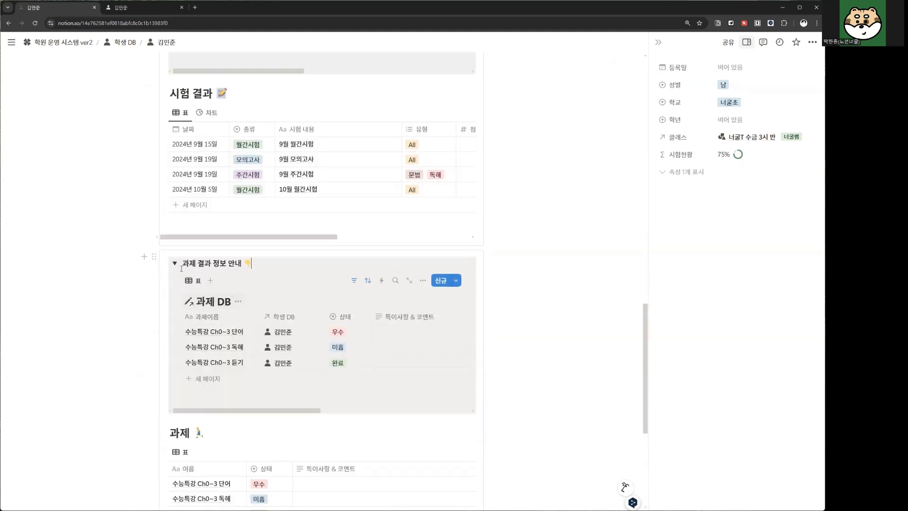
pyautogui.scroll(5, 340, 303)
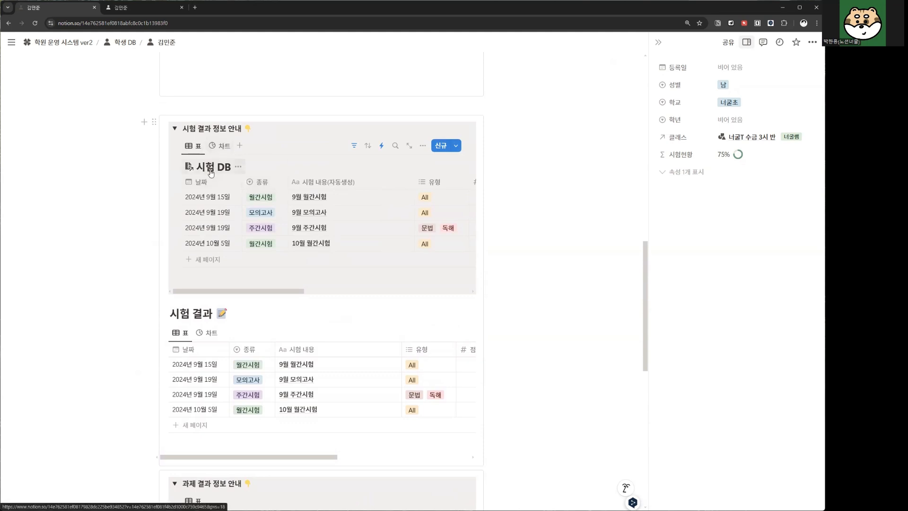
# Step: Go to 학생 DB, preview the third student's record, and return to the first student's page
pyautogui.click(121, 44)
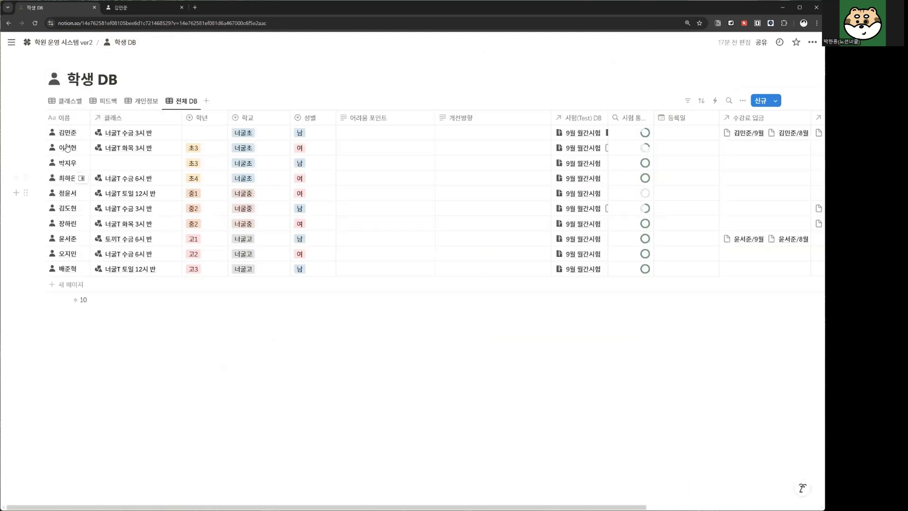
pyautogui.click(81, 163)
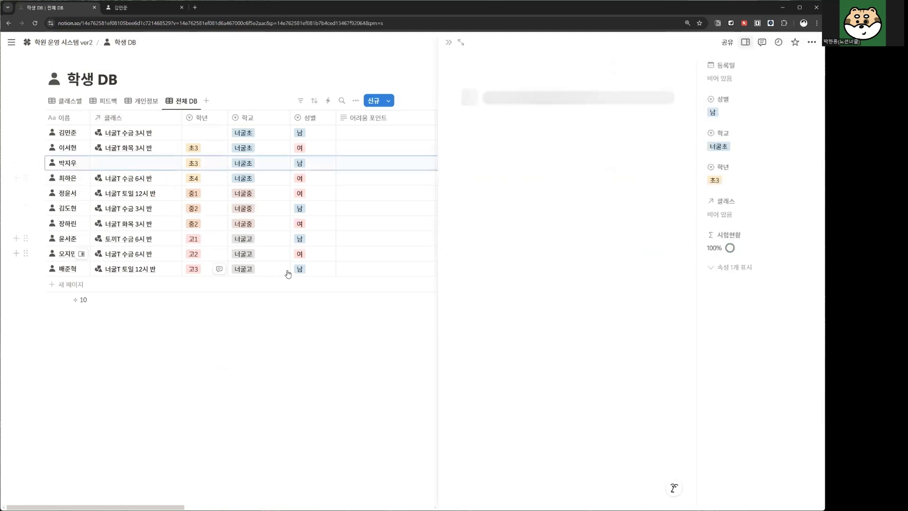
pyautogui.click(7, 25)
pyautogui.click(6, 25)
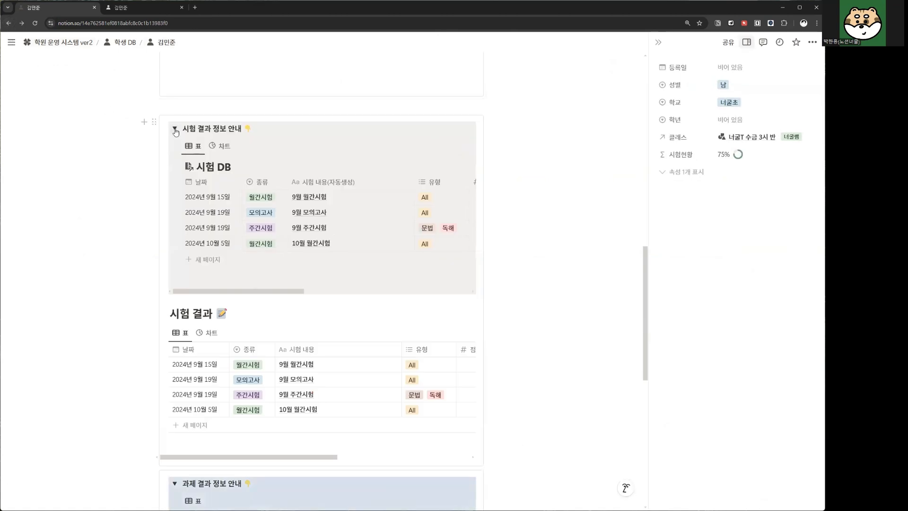
# Step: Enter the trial text ㅇㅇㅇㅇ in the empty line under 안내 멘트 and delete it again
pyautogui.scroll(-10, 197, 250)
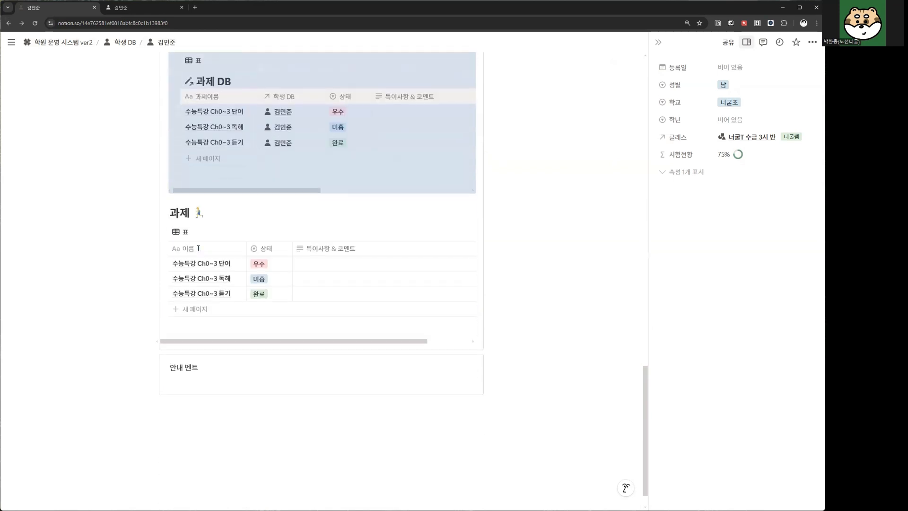
pyautogui.click(188, 385)
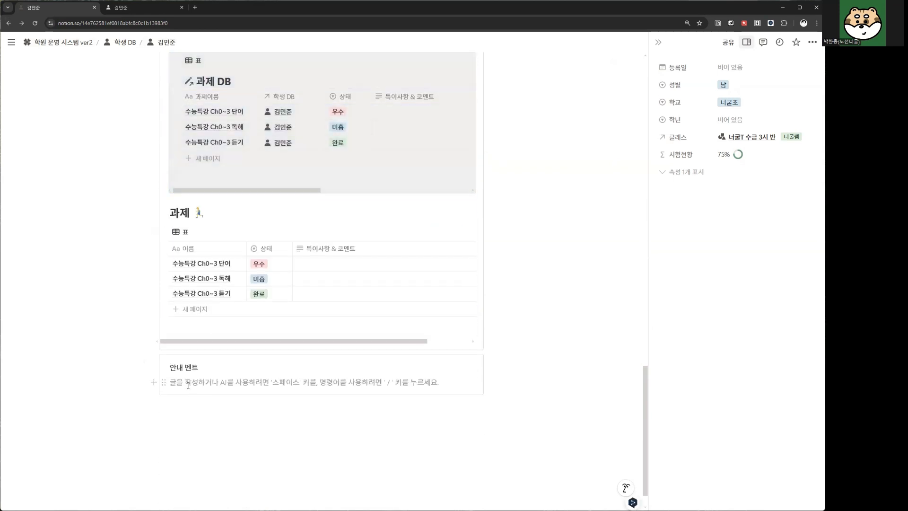
pyautogui.write('D')
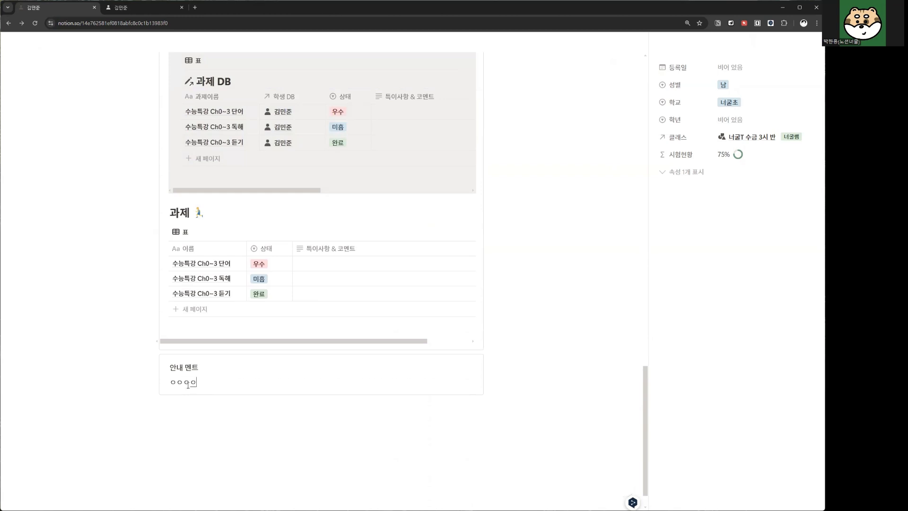
pyautogui.press('BackSpace')
pyautogui.press('BackSpace')
pyautogui.press('BackSpace')
pyautogui.press('BackSpace')
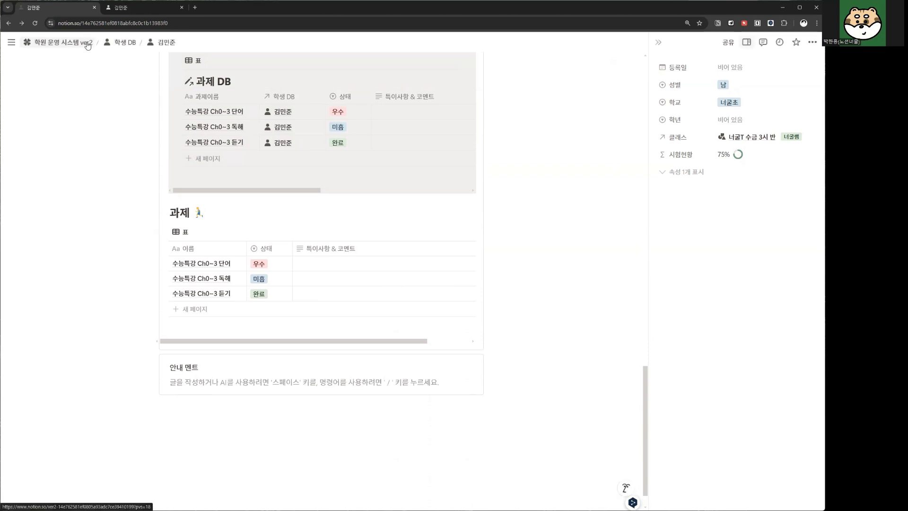
# Step: Go to the 학원 운영 시스템 ver2 main page and open its 세팅 시 주의사항 page
pyautogui.click(62, 43)
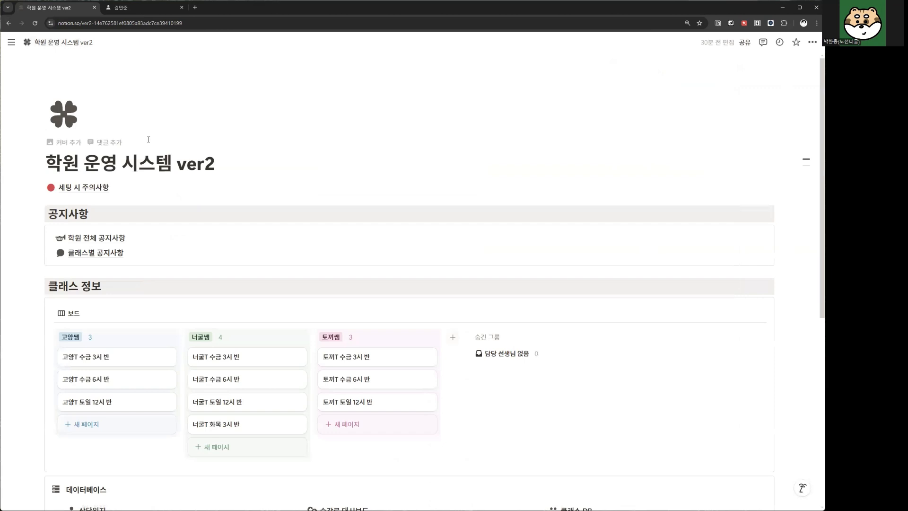
pyautogui.scroll(-1, 149, 140)
pyautogui.moveTo(93, 150)
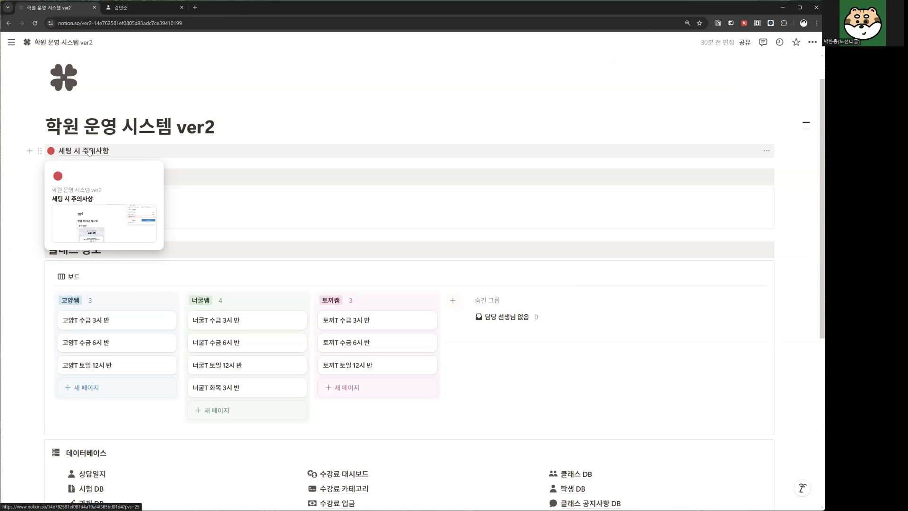
pyautogui.click(89, 151)
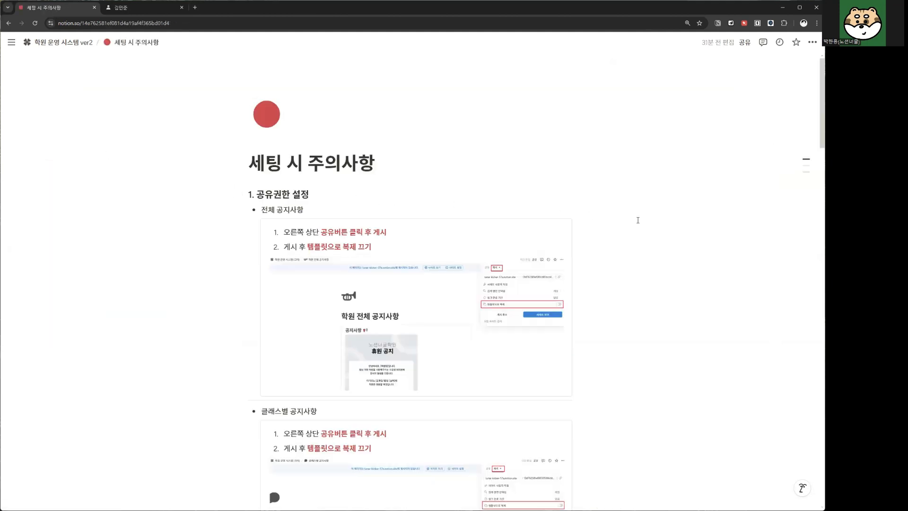
# Step: Examine the 공유권한 설정 instructions for 전체 공지사항 and 클래스별 공지사항 on the precautions page
pyautogui.scroll(-4, 638, 220)
pyautogui.scroll(3, 617, 227)
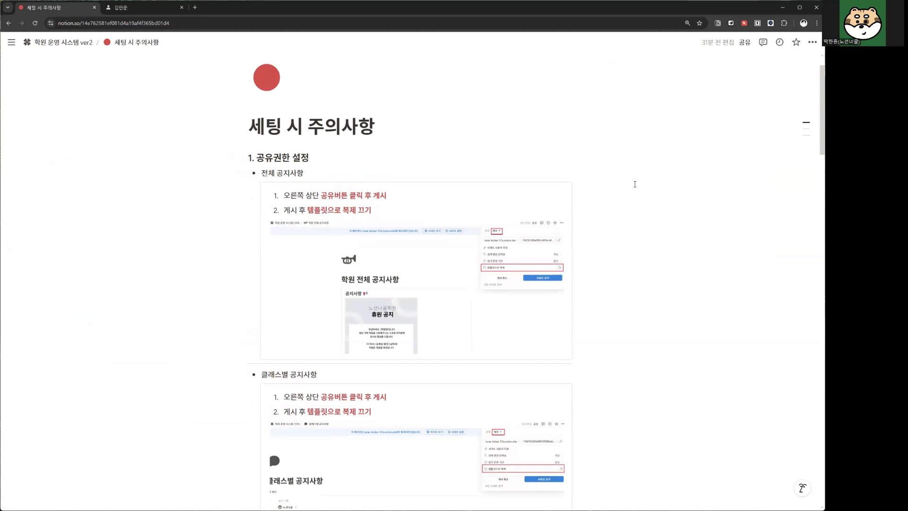
pyautogui.scroll(-4, 634, 184)
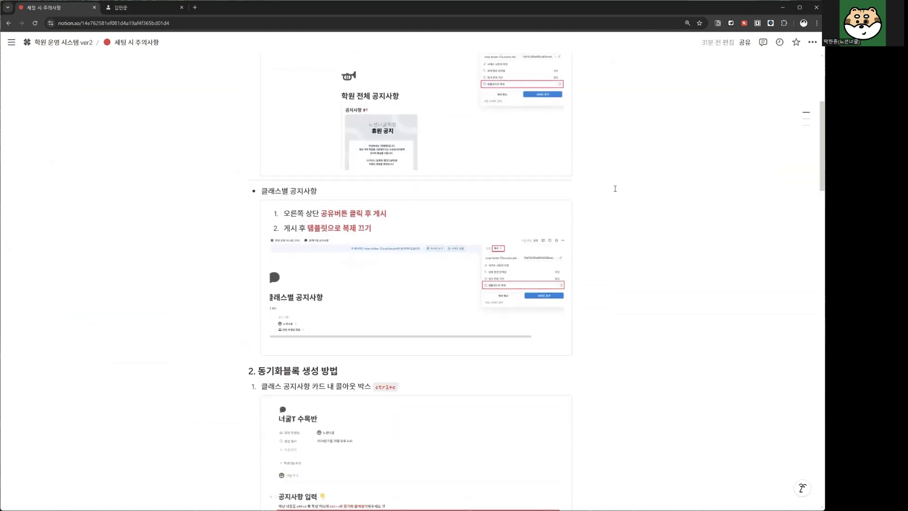
pyautogui.scroll(3, 616, 187)
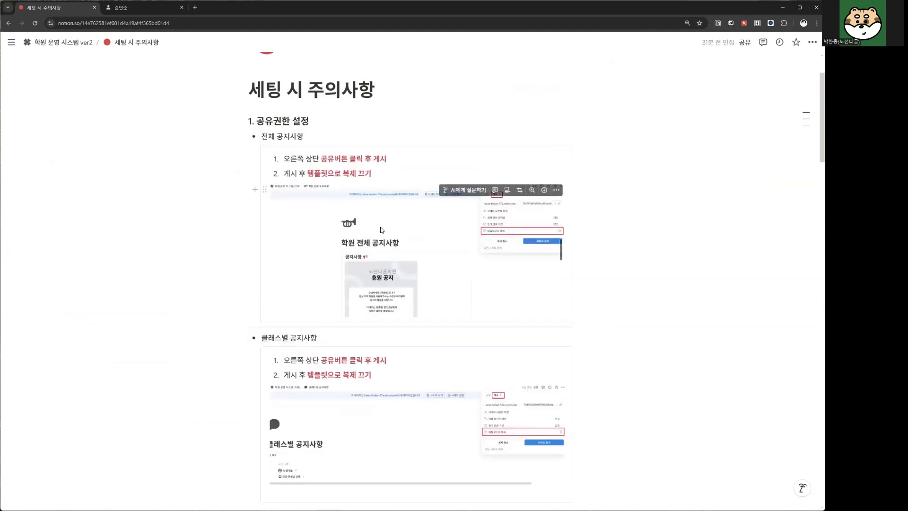
pyautogui.scroll(-1, 380, 263)
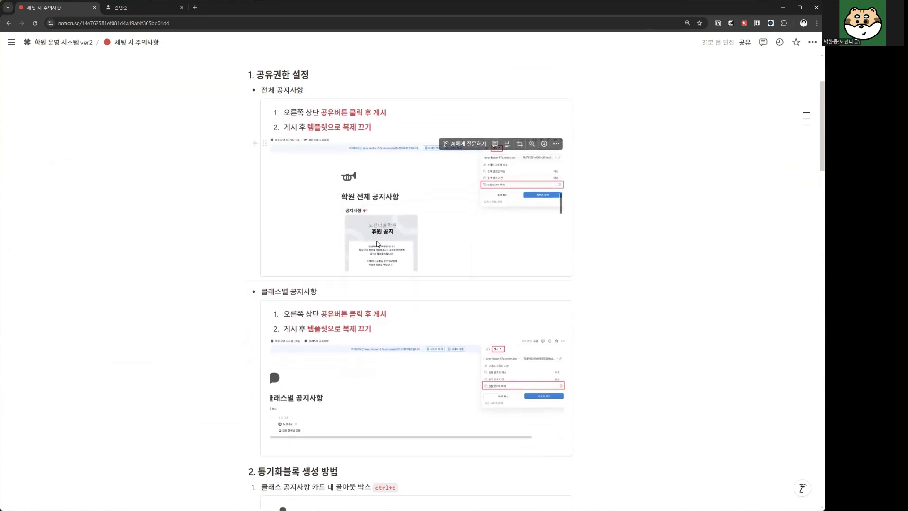
pyautogui.scroll(-2, 338, 296)
# Step: Read through the 동기화블록 생성 방법 and 학부모 링크 전송 instructions, up to the note on checking the toggle's access
pyautogui.scroll(-8, 311, 307)
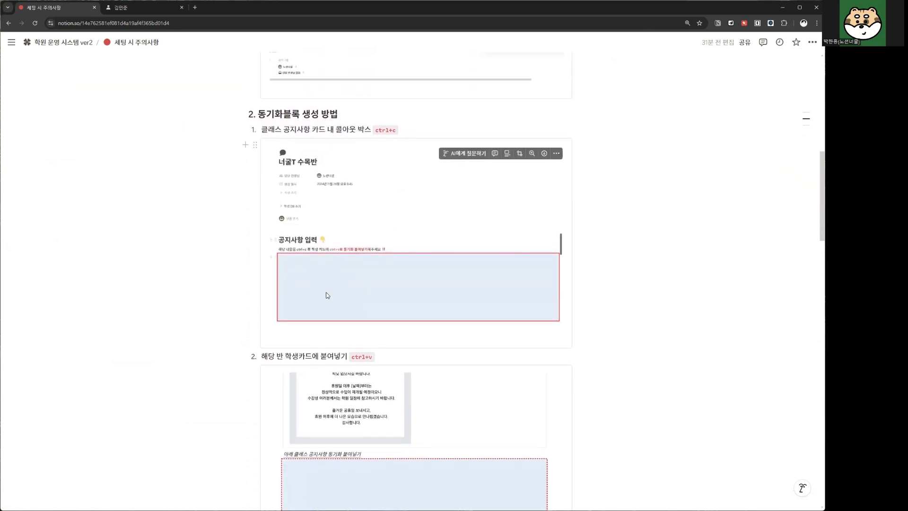
pyautogui.scroll(-2, 322, 265)
pyautogui.scroll(-3, 318, 228)
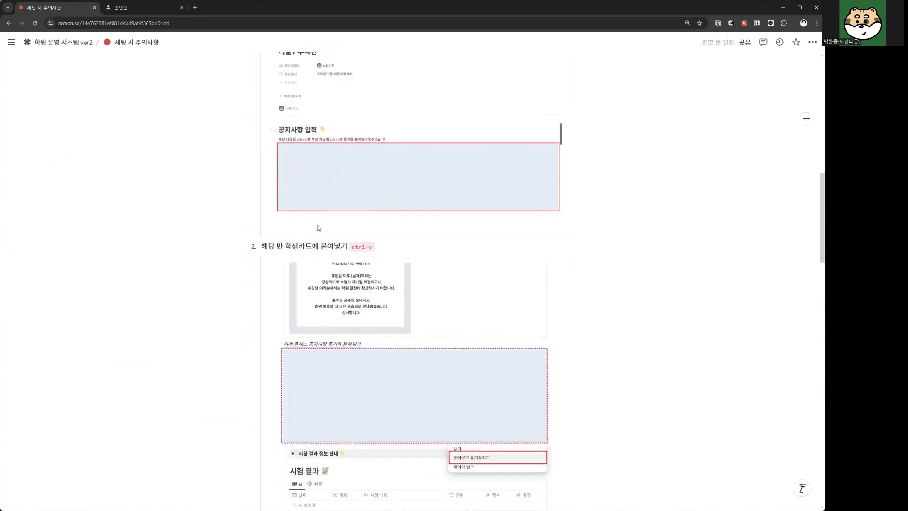
pyautogui.scroll(-3, 317, 292)
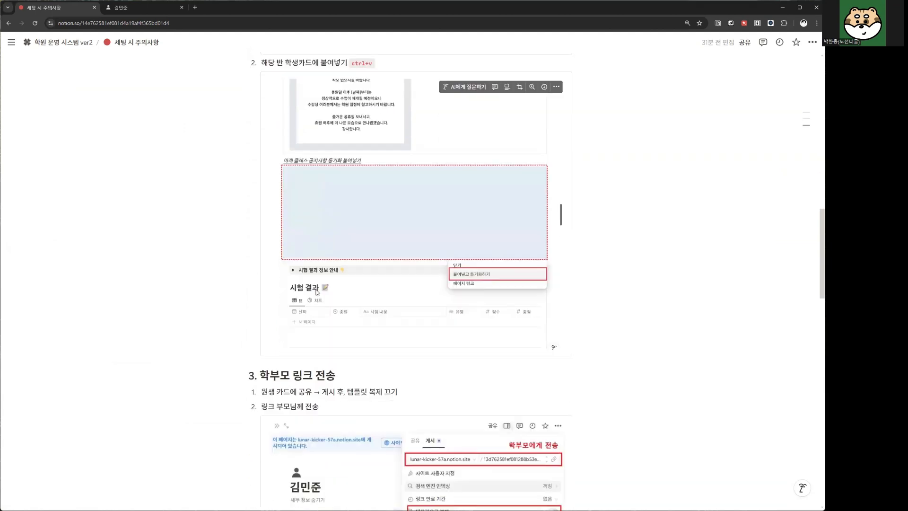
pyautogui.scroll(-6, 317, 292)
pyautogui.scroll(1, 317, 292)
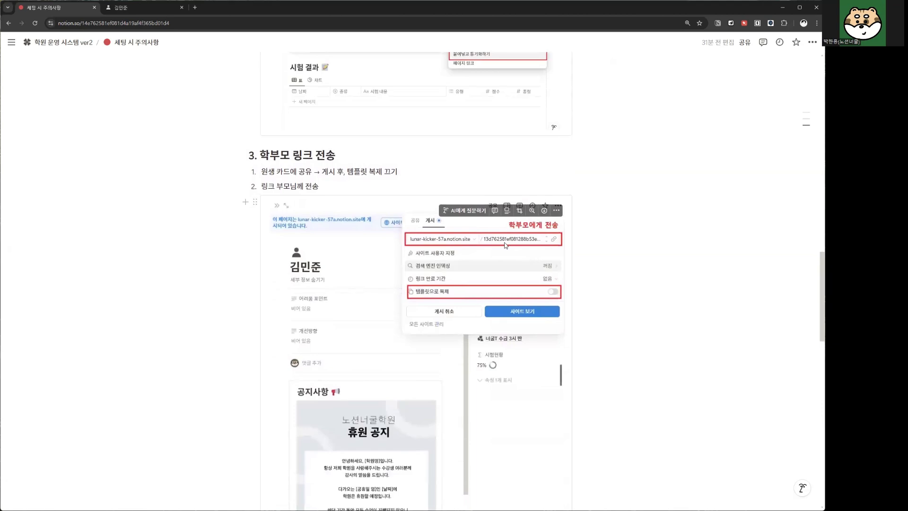
pyautogui.scroll(-10, 494, 248)
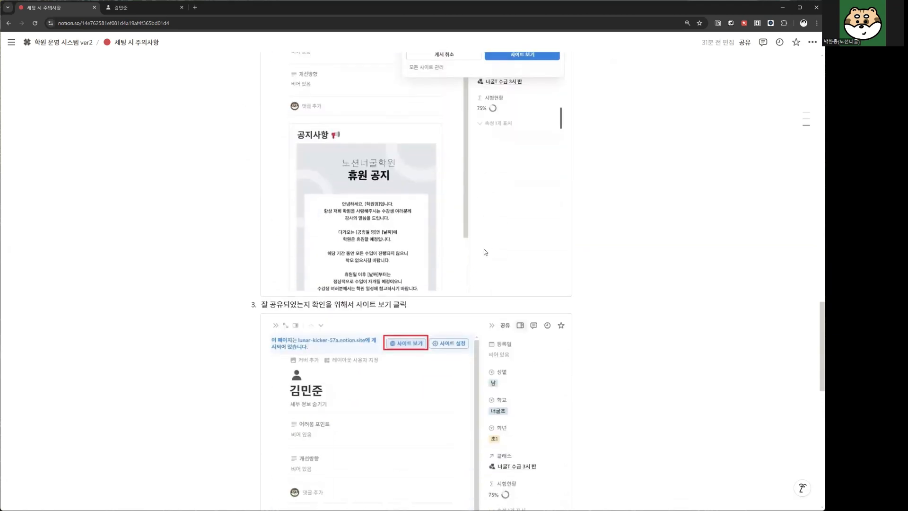
pyautogui.scroll(-5, 466, 256)
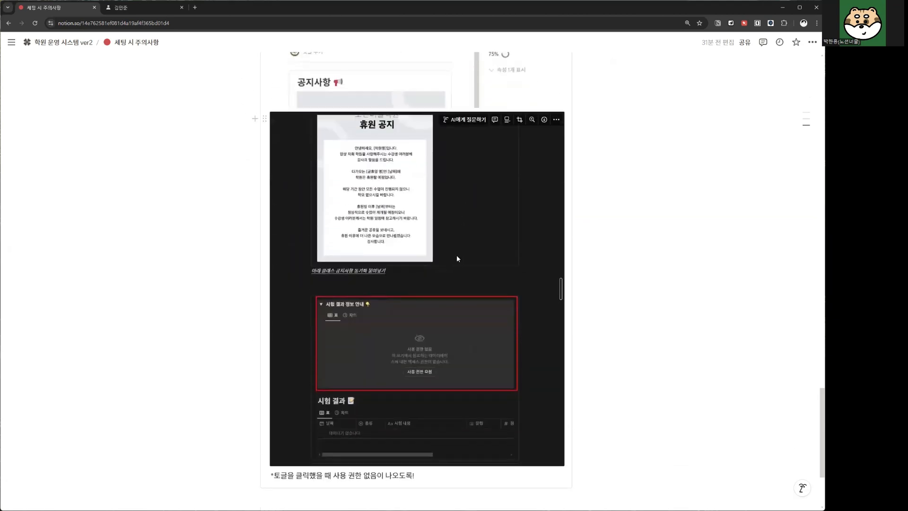
# Step: From the main page, open the 너굴T 수금 3시 반 class, check the second student card's published site, and close that site
pyautogui.click(61, 45)
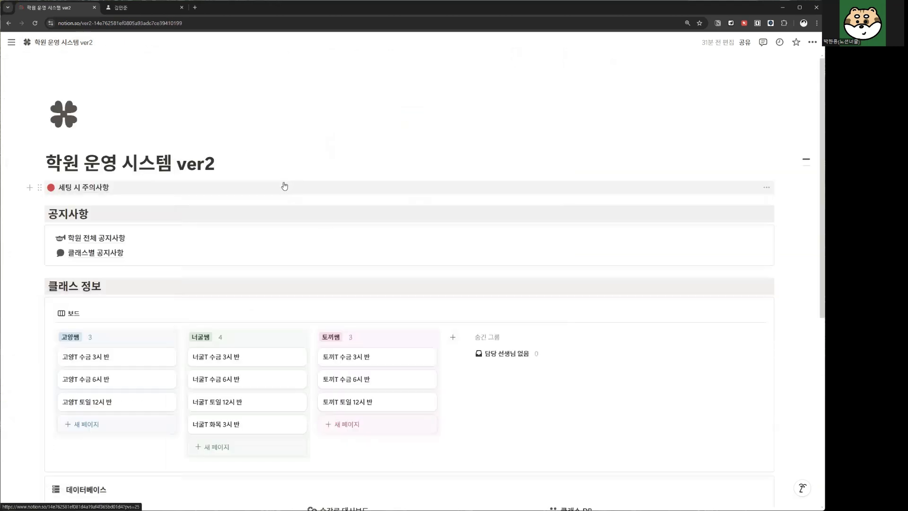
pyautogui.click(257, 355)
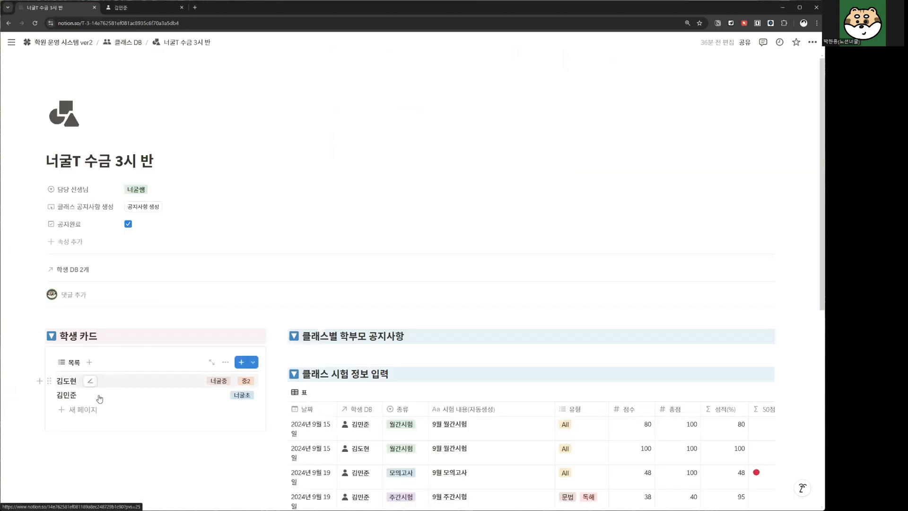
pyautogui.click(103, 395)
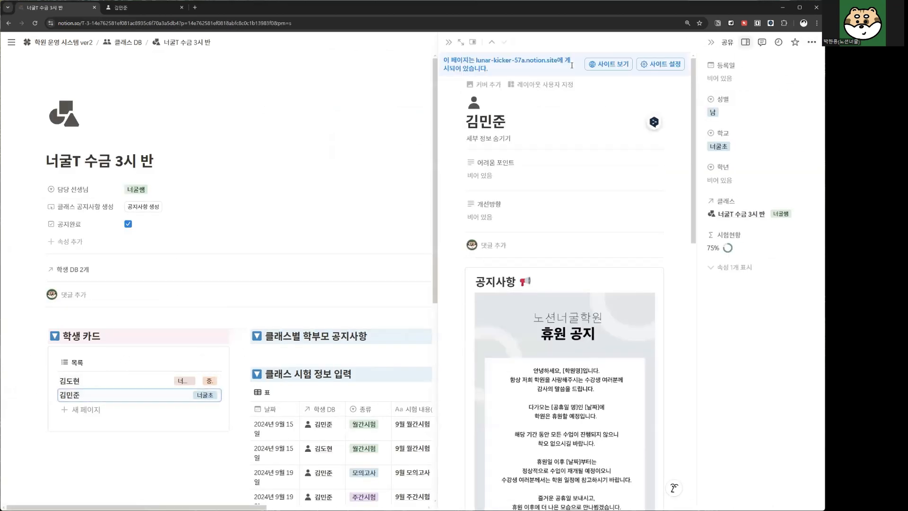
pyautogui.click(608, 66)
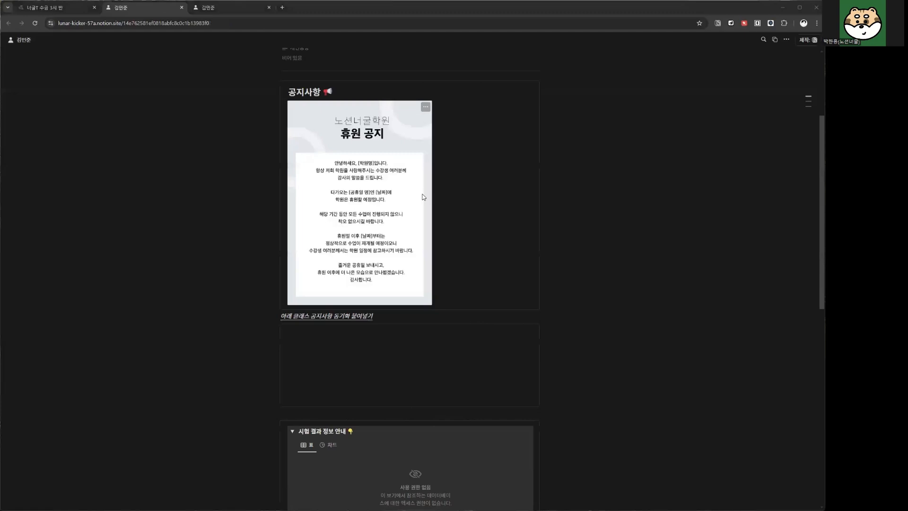
pyautogui.scroll(-5, 387, 211)
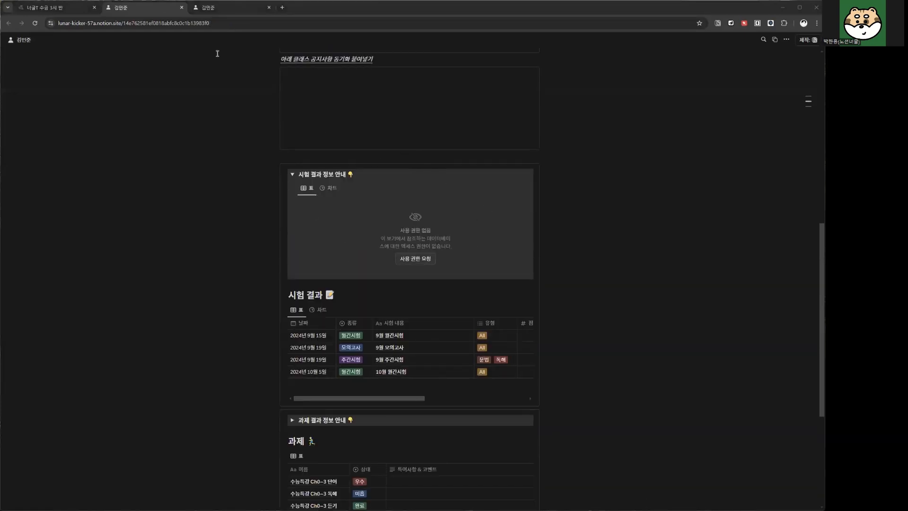
pyautogui.click(181, 8)
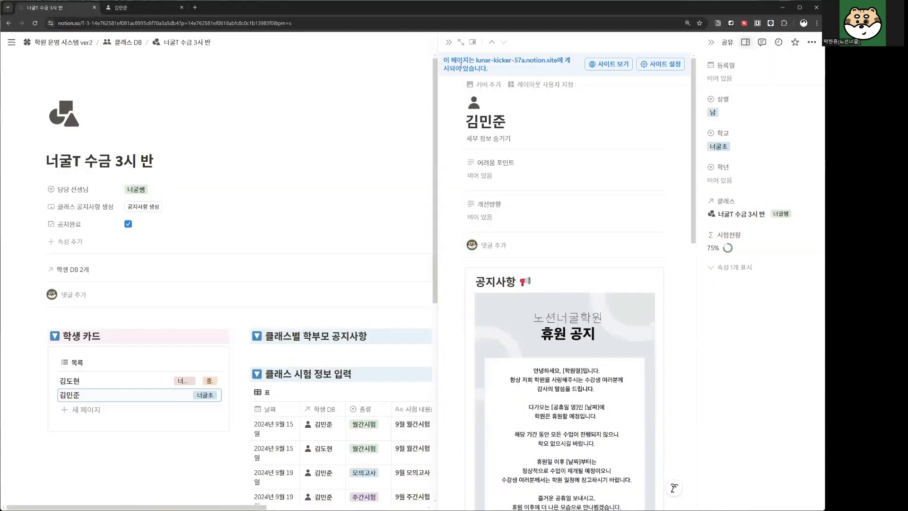
# Step: Return to the 학원 운영 시스템 ver2 main page and open the 수강료 카테고리 database
pyautogui.click(68, 47)
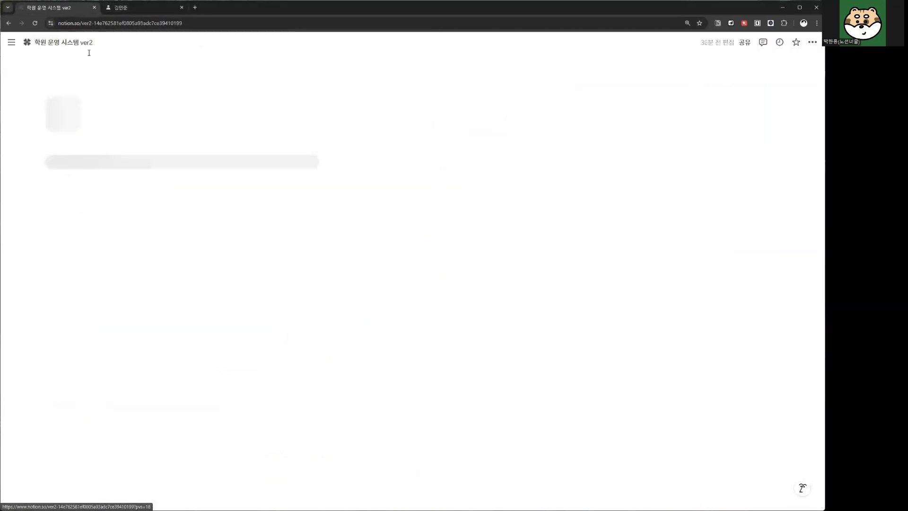
pyautogui.scroll(-5, 312, 262)
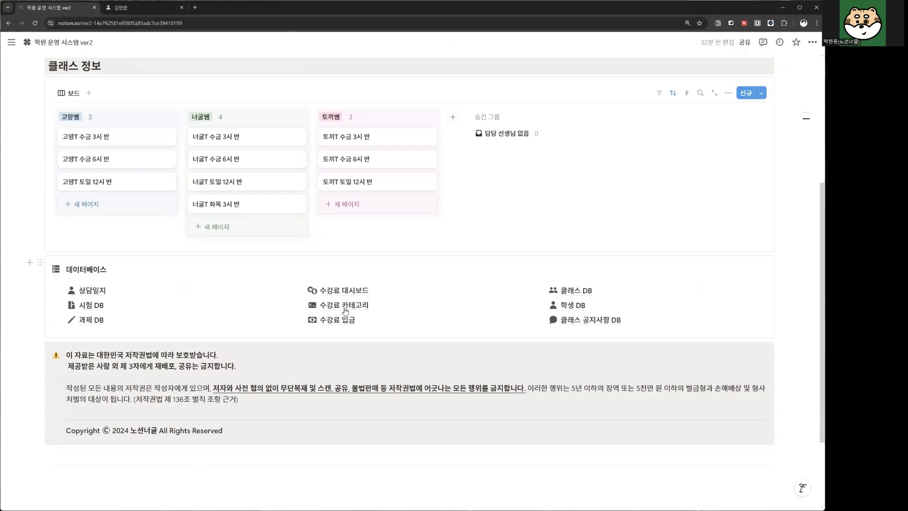
pyautogui.moveTo(358, 296)
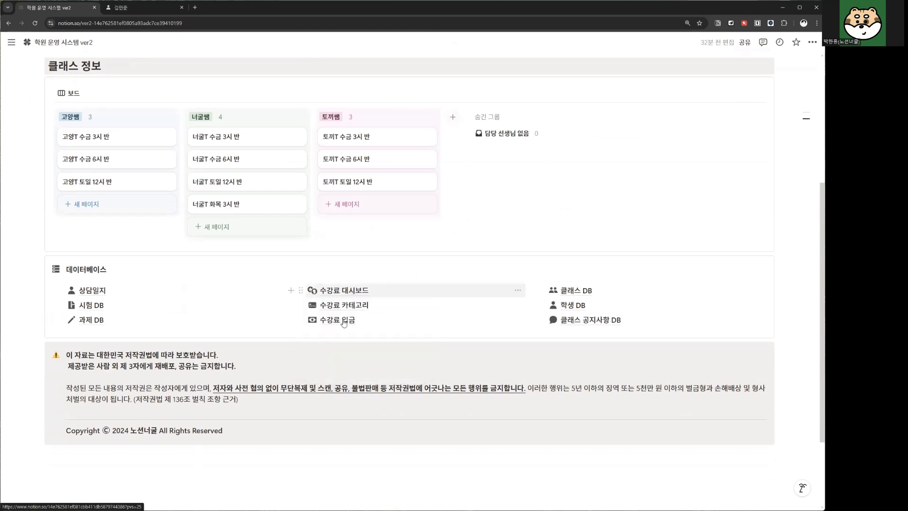
pyautogui.click(347, 305)
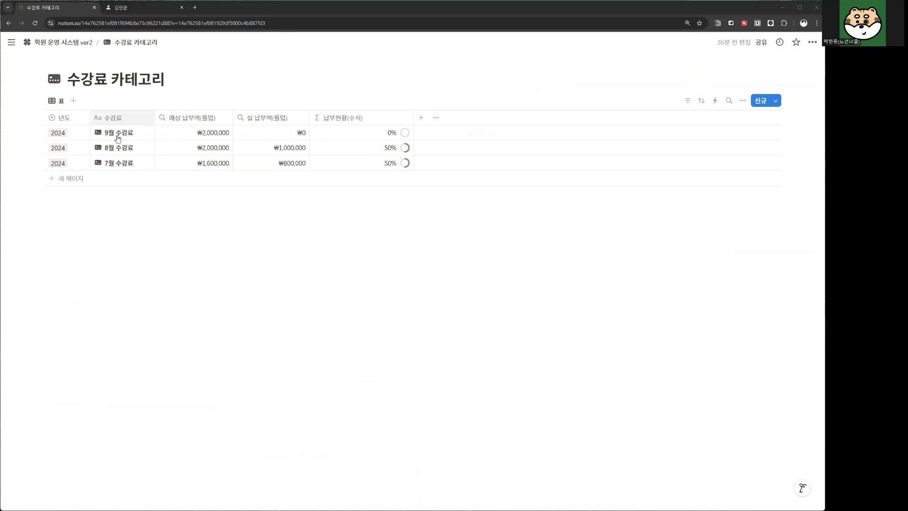
# Step: Add three blank rows beneath 7월 수강료 in the 수강료 카테고리 table
pyautogui.click(70, 179)
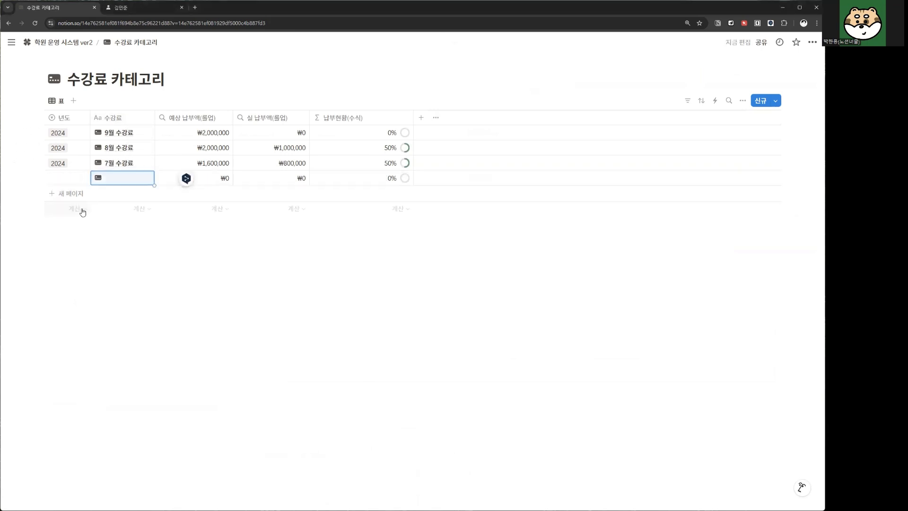
pyautogui.click(80, 195)
pyautogui.click(83, 210)
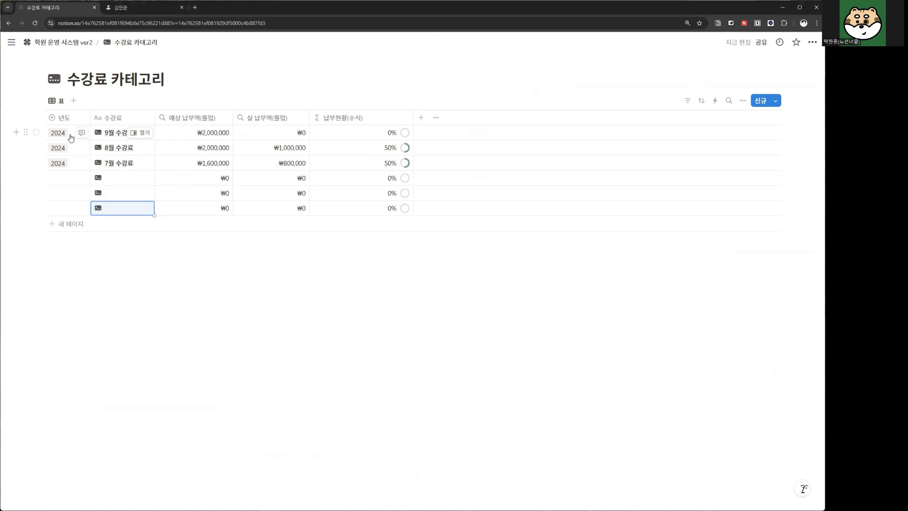
# Step: In the first blank row, create and assign the 년도 option 2025 and enter 1월 수강료 as its 수강료 name
pyautogui.click(62, 177)
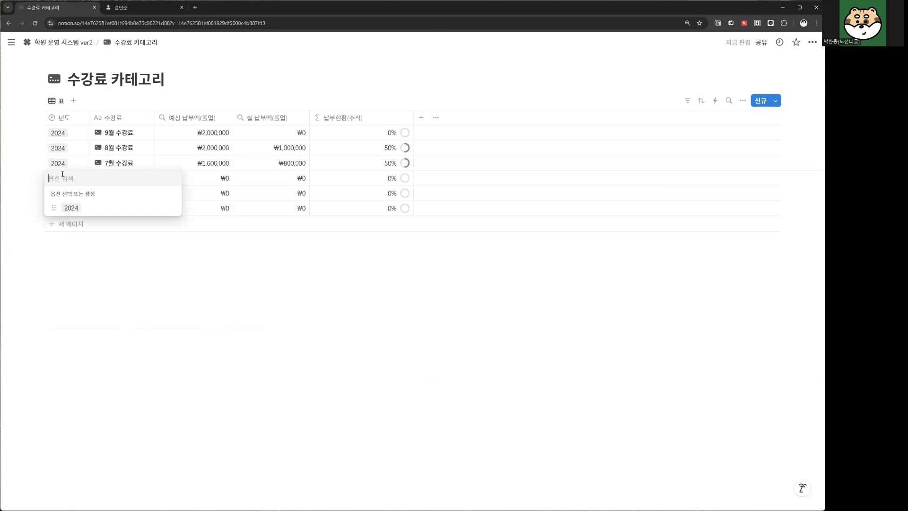
pyautogui.write('202')
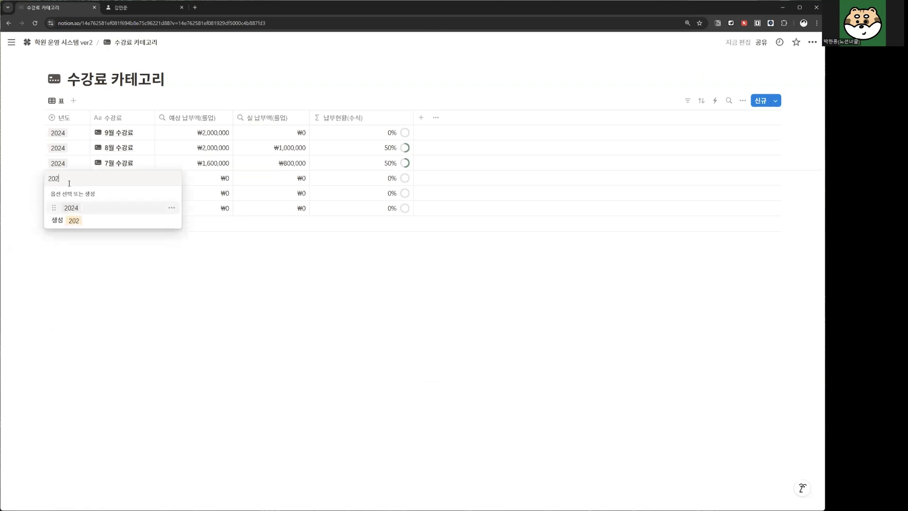
pyautogui.write('5')
pyautogui.click(57, 209)
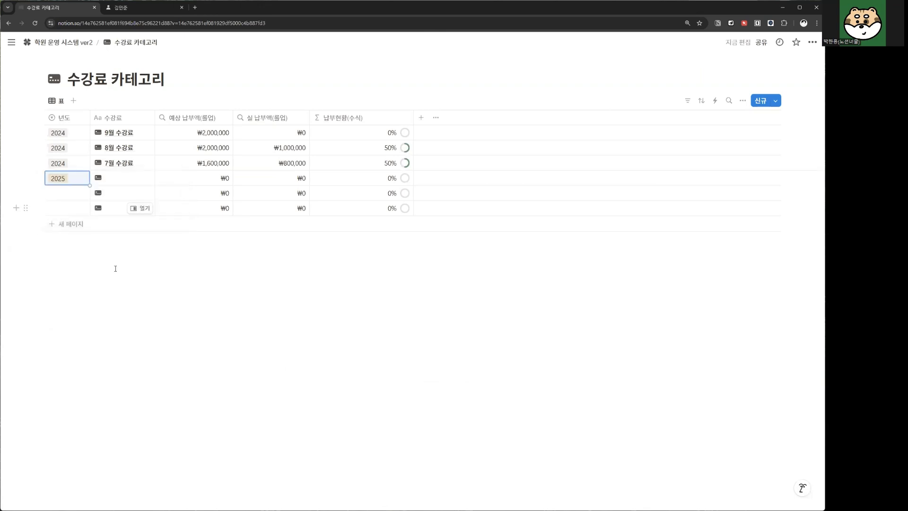
pyautogui.click(117, 183)
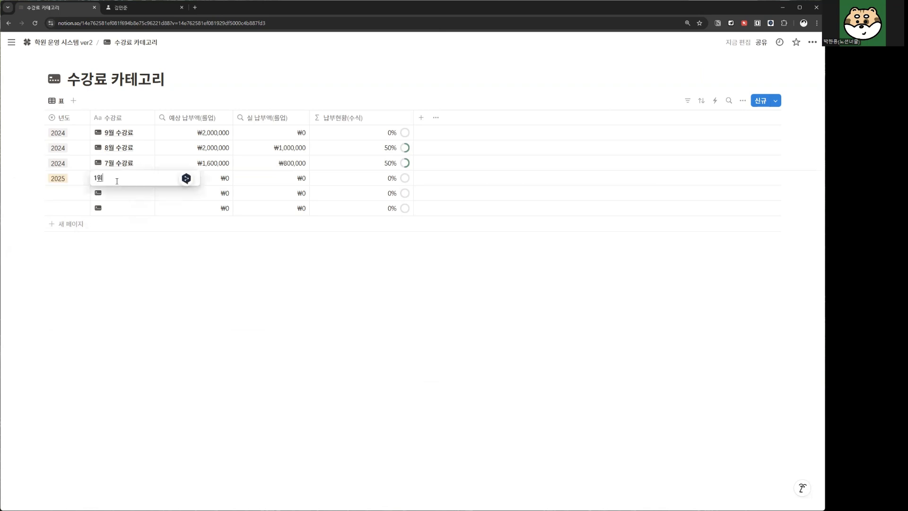
pyautogui.press('Tab')
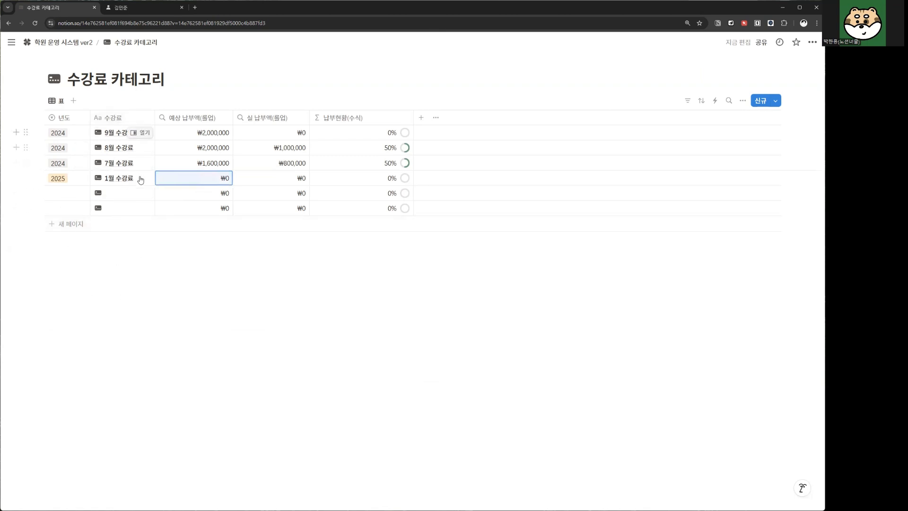
# Step: Go back to the 학원 운영 시스템 ver2 main page and open the 수강료 입금 database
pyautogui.click(75, 43)
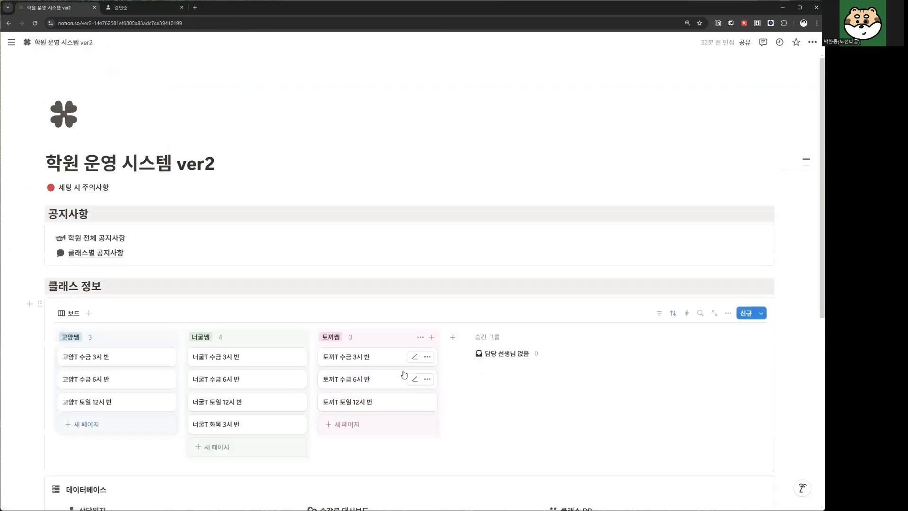
pyautogui.scroll(-7, 406, 375)
pyautogui.click(339, 210)
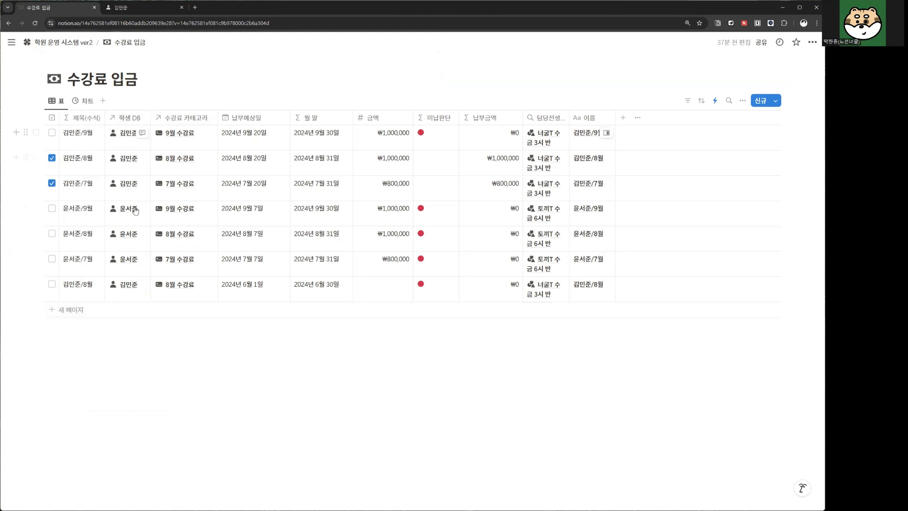
# Step: Add a row to the 수강료 입금 table, linking it to the first listed student and the 2025 1월 수강료 category
pyautogui.click(88, 313)
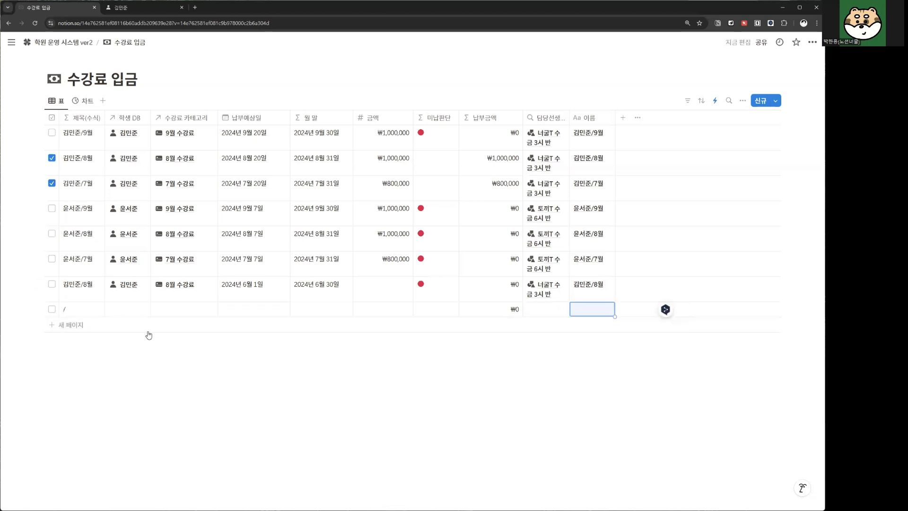
pyautogui.click(133, 310)
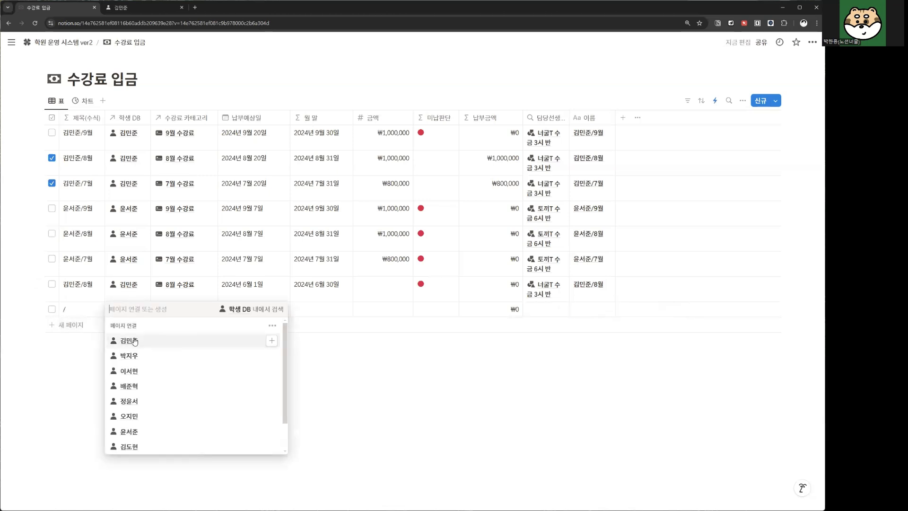
pyautogui.click(134, 342)
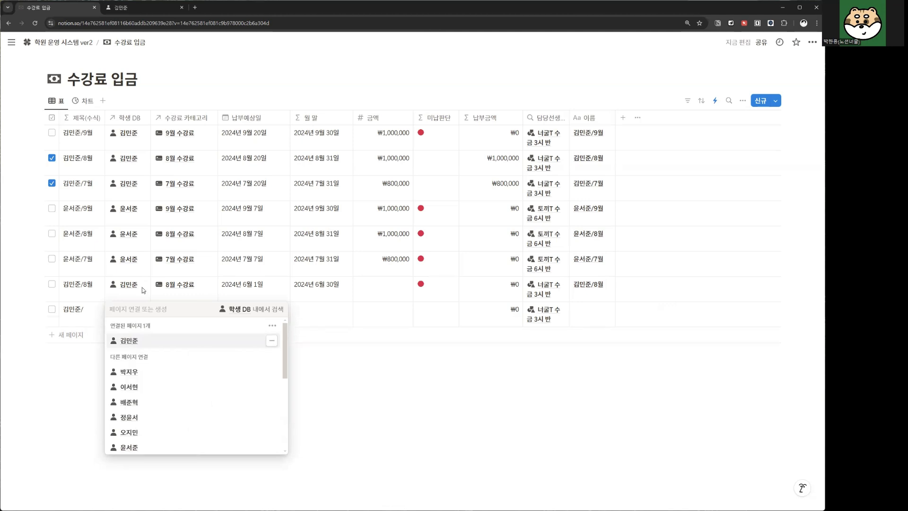
pyautogui.click(197, 314)
pyautogui.click(197, 313)
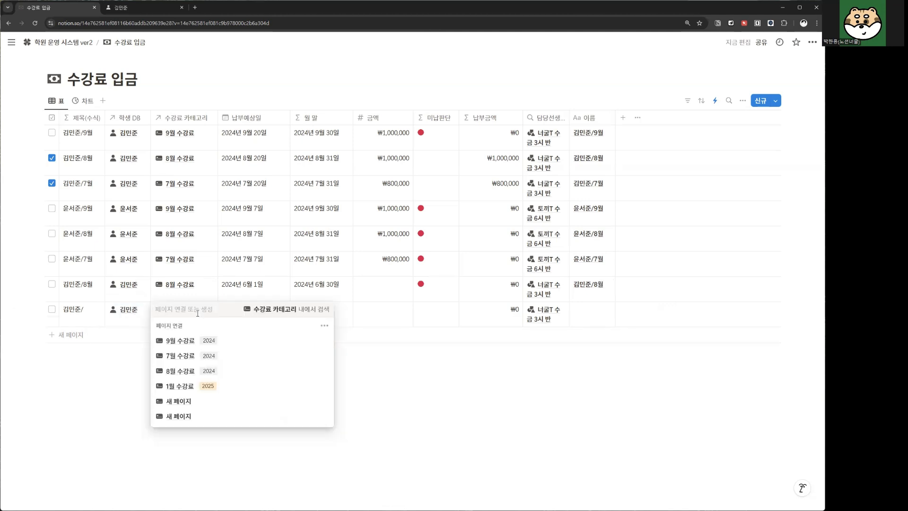
pyautogui.click(179, 386)
pyautogui.press('Escape')
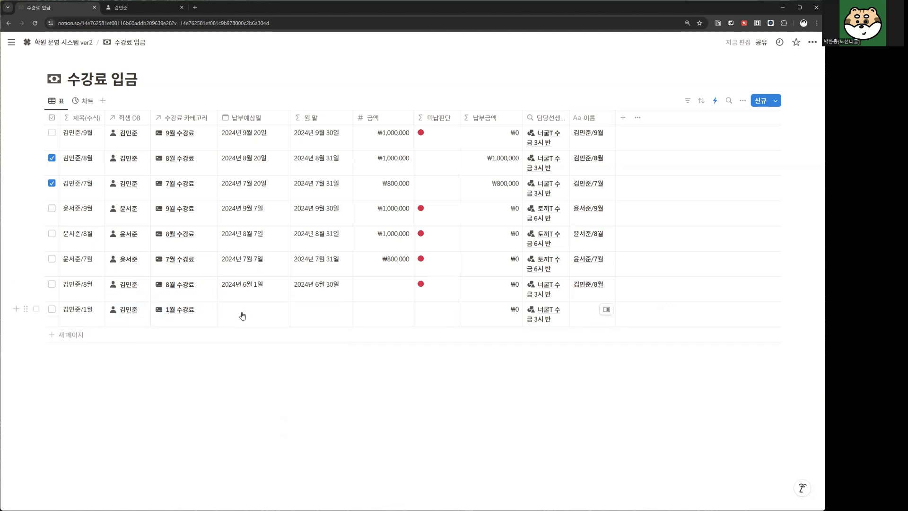
# Step: Set the new 1월 수강료 row's 납부예상일 to January 18, 2025 and its 금액 to 600,000
pyautogui.click(243, 314)
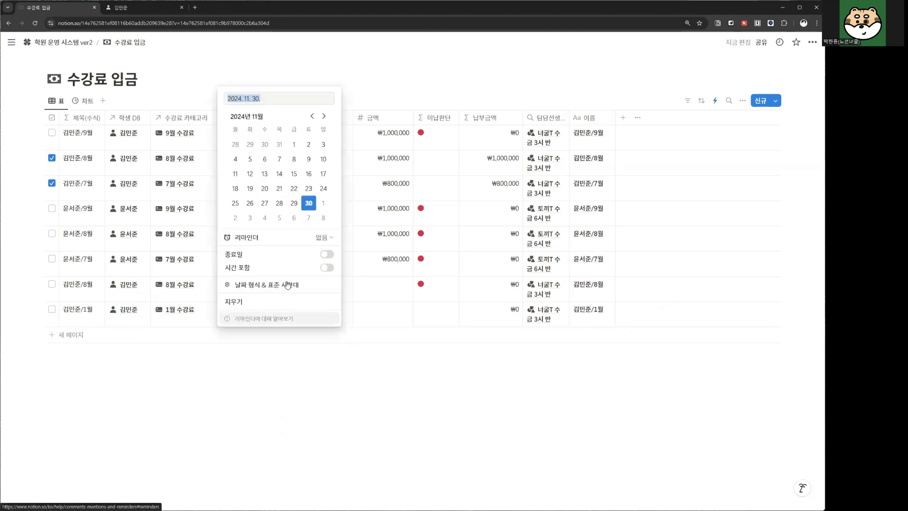
pyautogui.click(324, 116)
pyautogui.click(324, 116)
pyautogui.click(308, 174)
pyautogui.press('Escape')
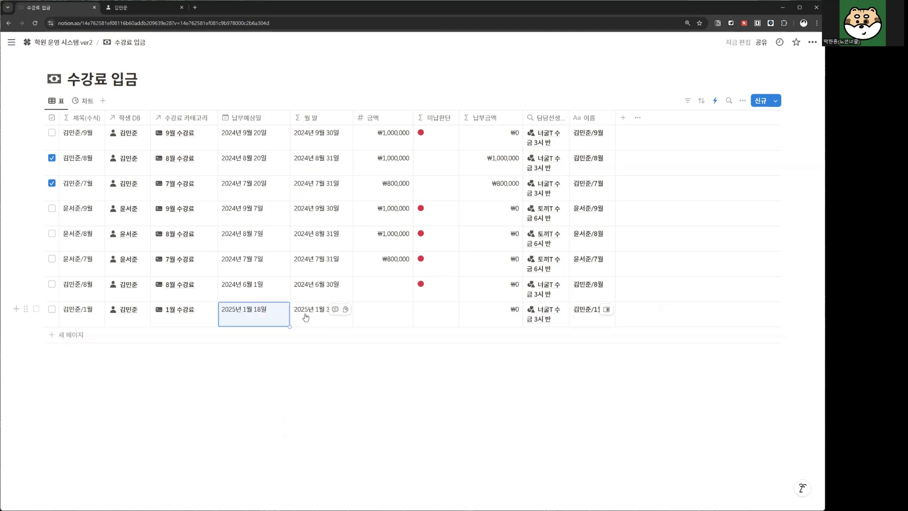
pyautogui.click(390, 310)
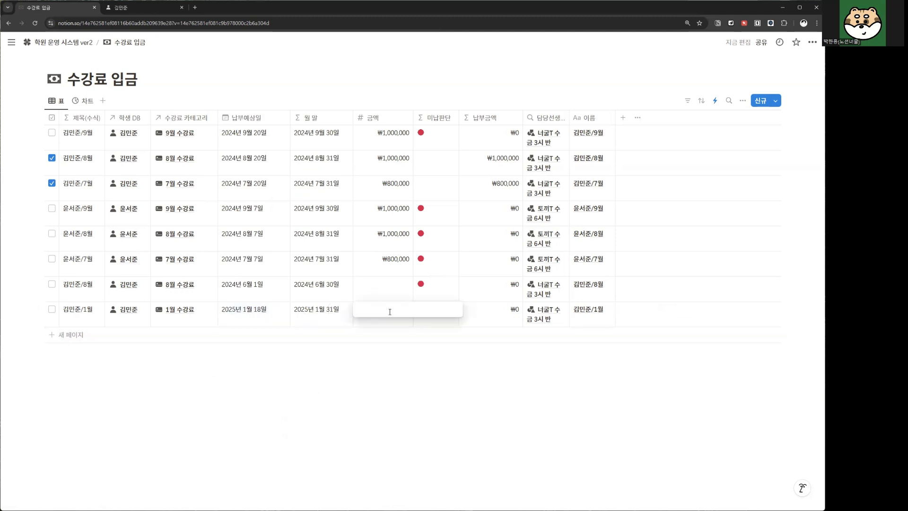
pyautogui.write('600,000')
pyautogui.press('Return')
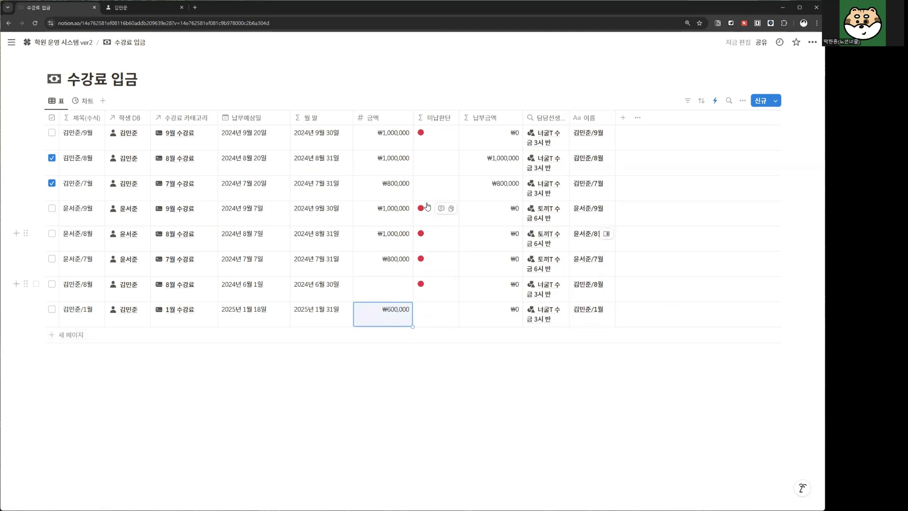
# Step: Examine the 미납판단 formula, including its 체크박스 condition and its comparison of now() with 월 말
pyautogui.click(430, 233)
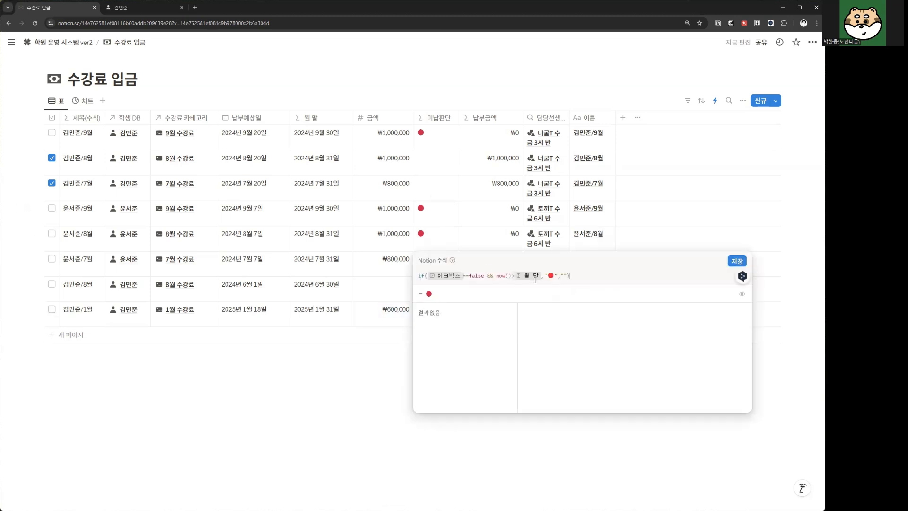
pyautogui.click(541, 280)
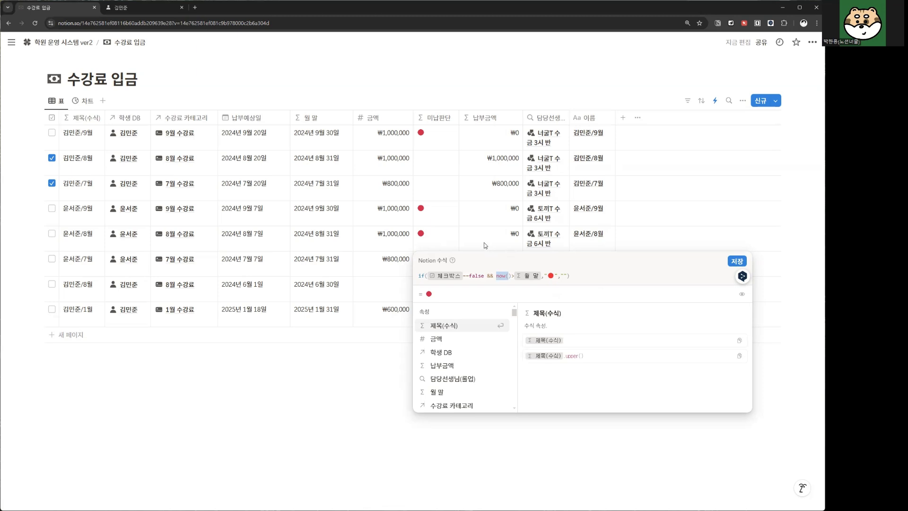
pyautogui.click(455, 236)
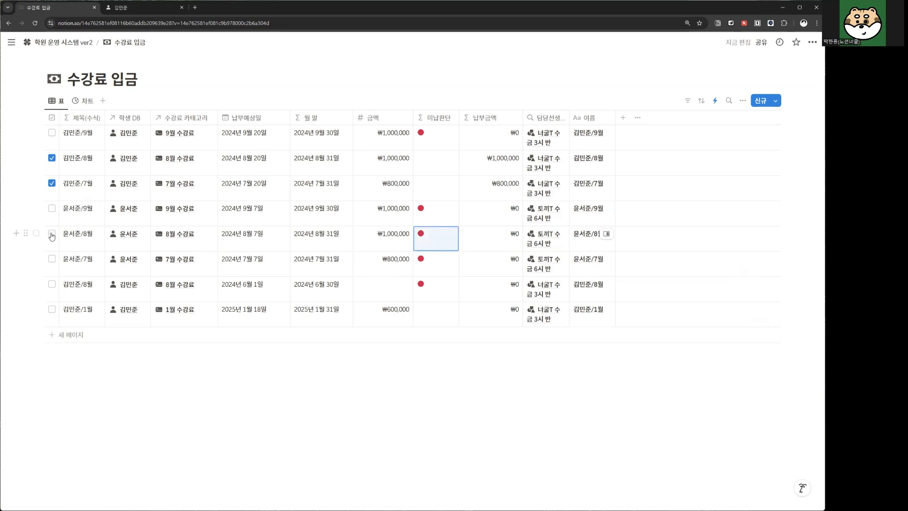
pyautogui.click(432, 240)
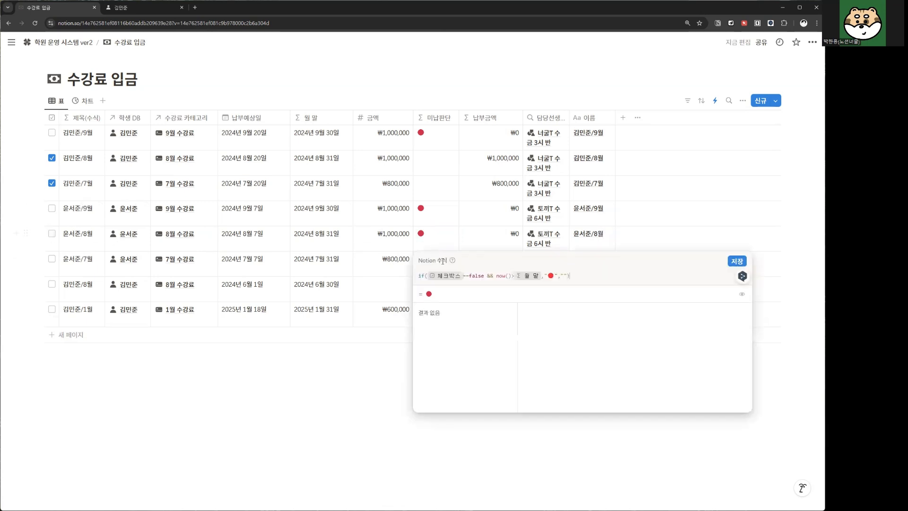
pyautogui.click(422, 246)
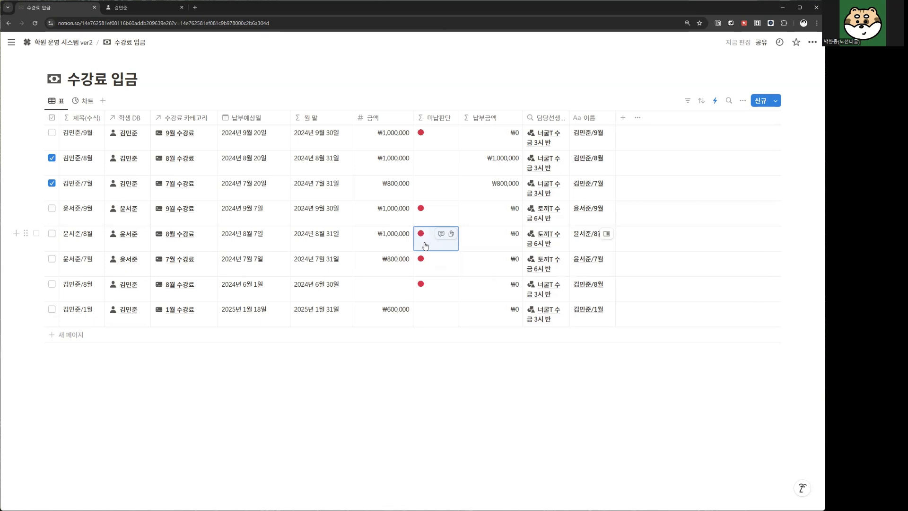
# Step: Try the payment checkbox on the second student's 8월 수강료 row and the new 1월 수강료 row, clearing each one again
pyautogui.click(52, 234)
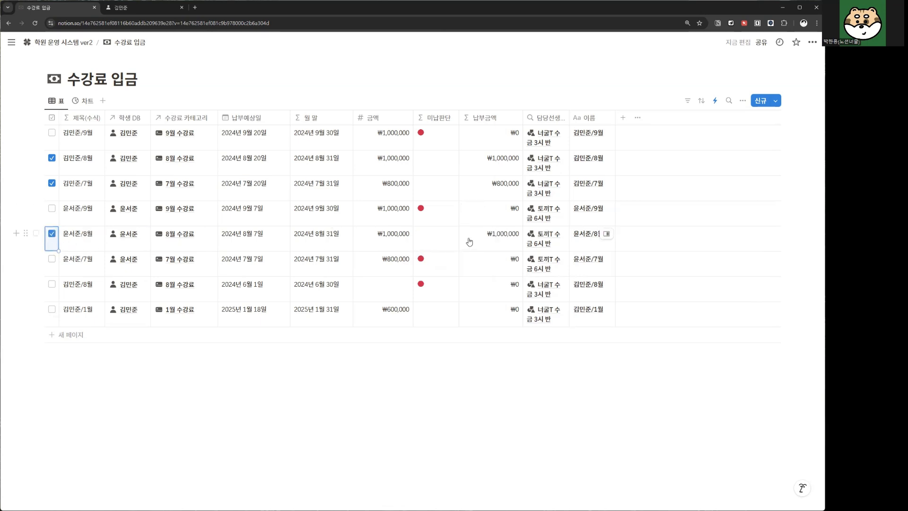
pyautogui.click(52, 233)
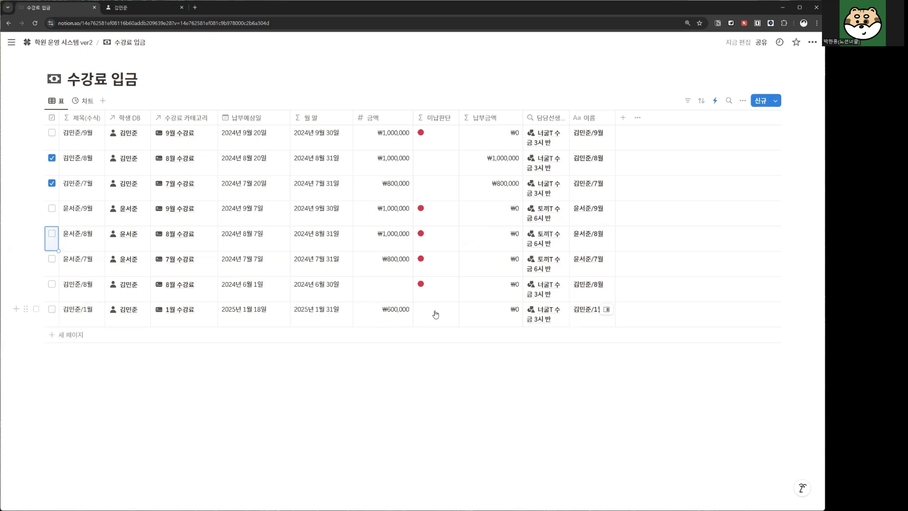
pyautogui.click(51, 309)
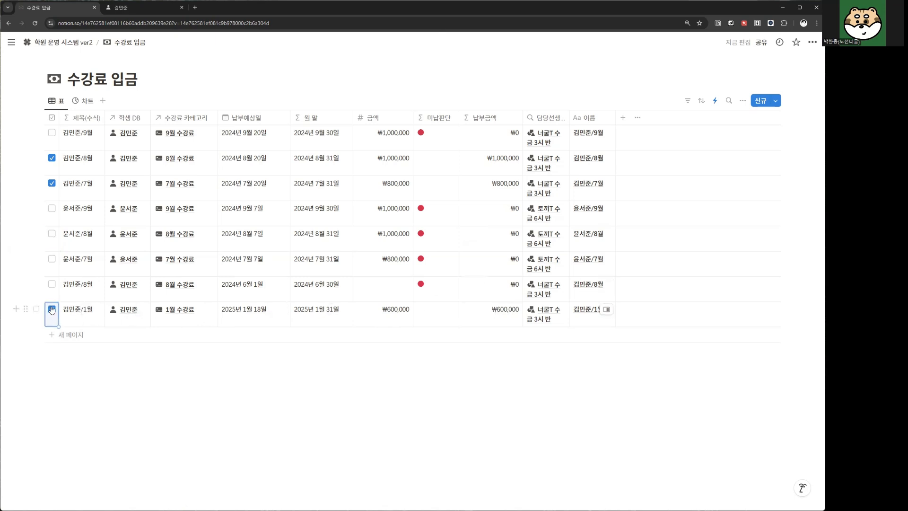
pyautogui.click(52, 310)
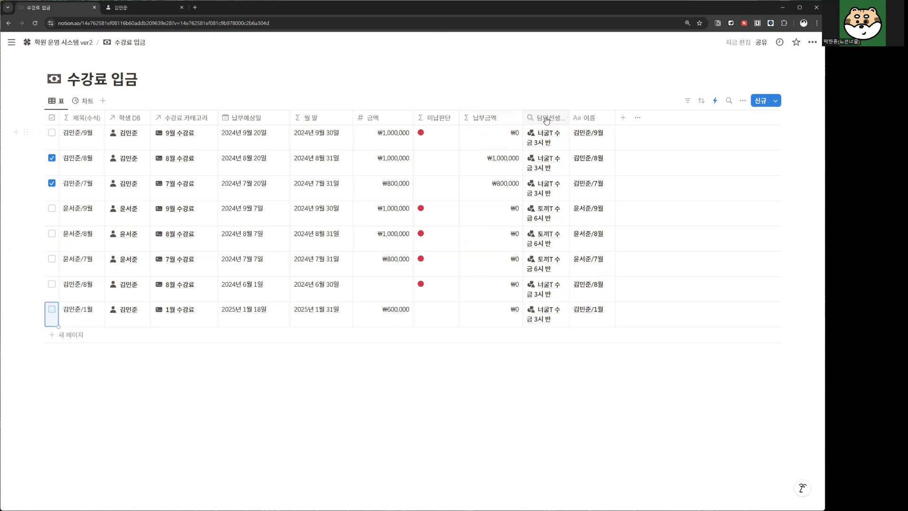
# Step: Widen the 담당선생님(롤업) column to fit the class names on one line, and check the table's automation list
pyautogui.moveTo(569, 119); pyautogui.dragTo(606, 120)
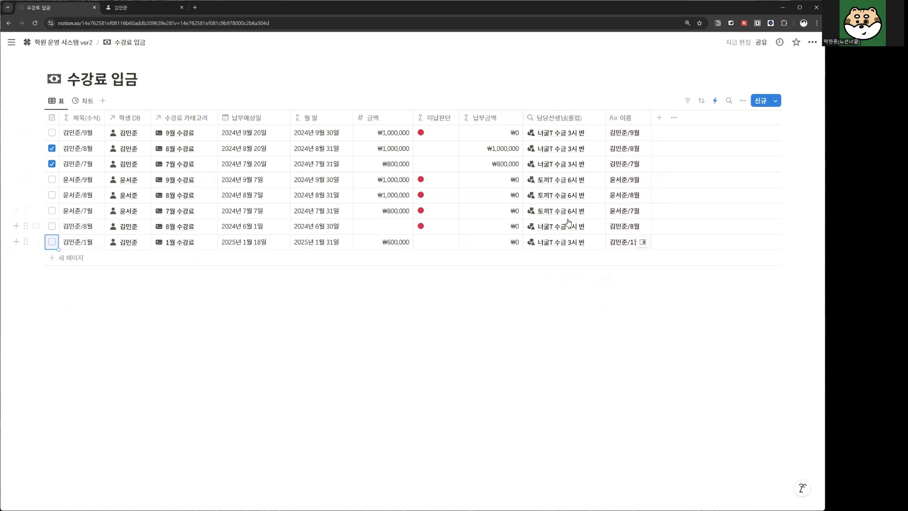
pyautogui.click(717, 103)
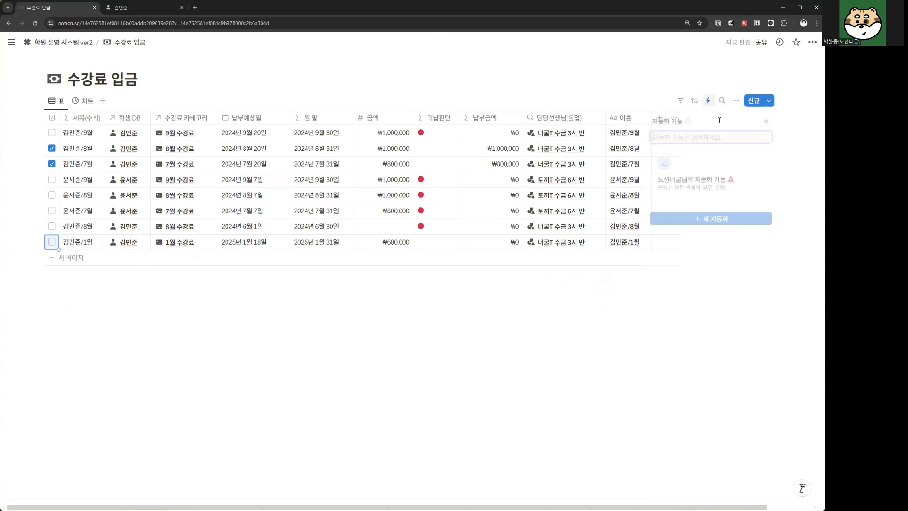
pyautogui.click(529, 332)
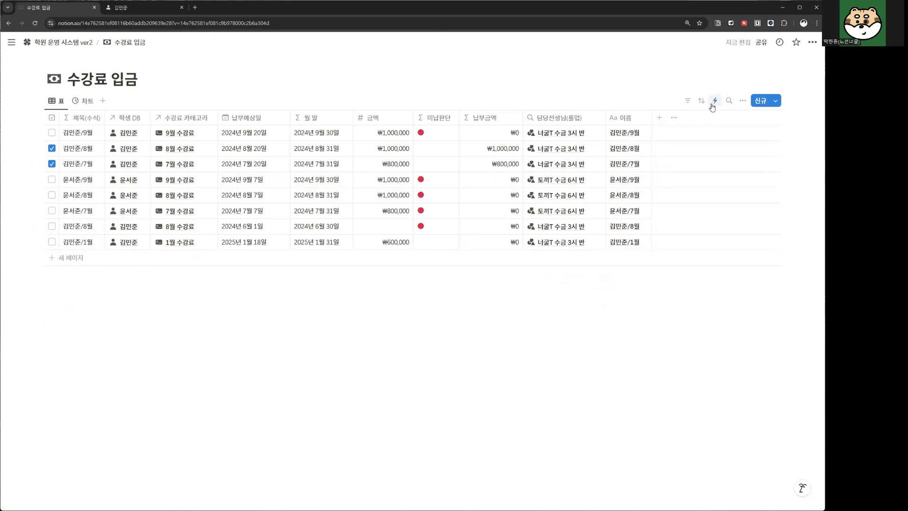
# Step: Return to the 학원 운영 시스템 ver2 main page, open 수강료 대시보드, and review its deposit table, chart and category summary
pyautogui.click(70, 43)
pyautogui.scroll(-7, 344, 284)
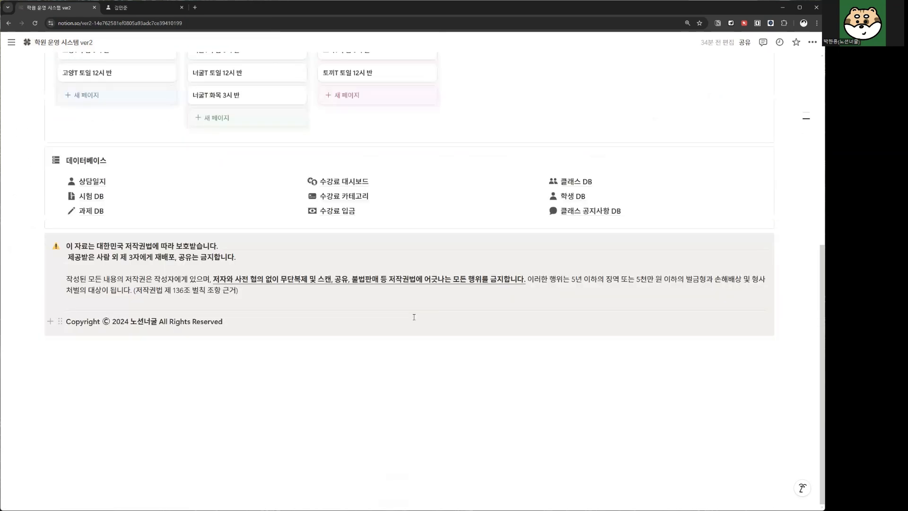
pyautogui.click(338, 181)
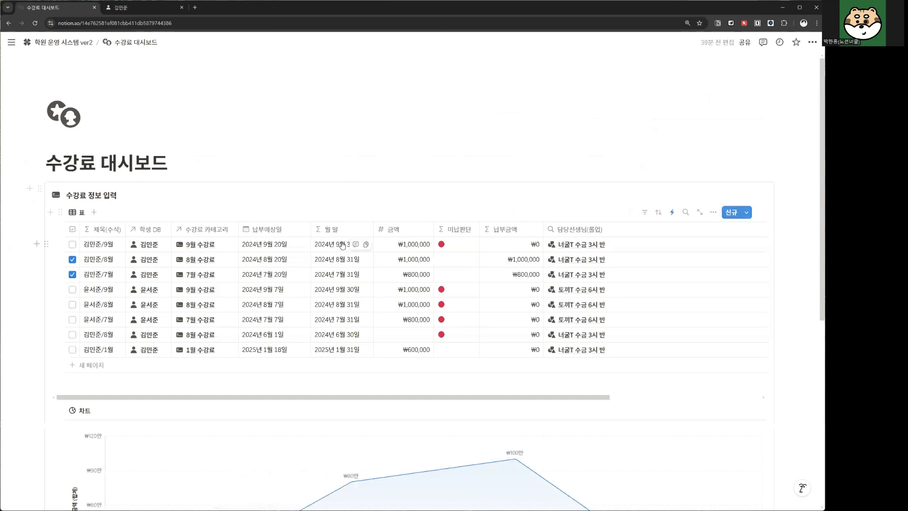
pyautogui.scroll(-1, 319, 222)
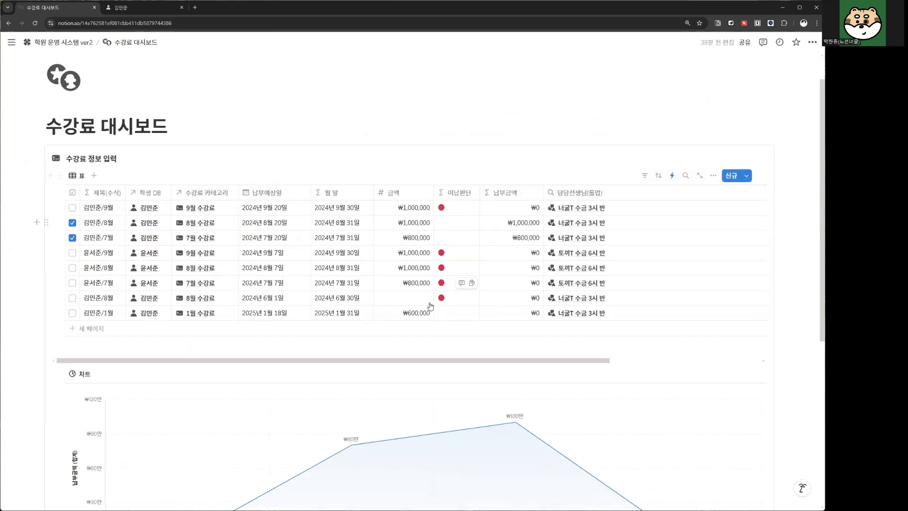
pyautogui.scroll(-1, 418, 308)
pyautogui.scroll(-2, 419, 308)
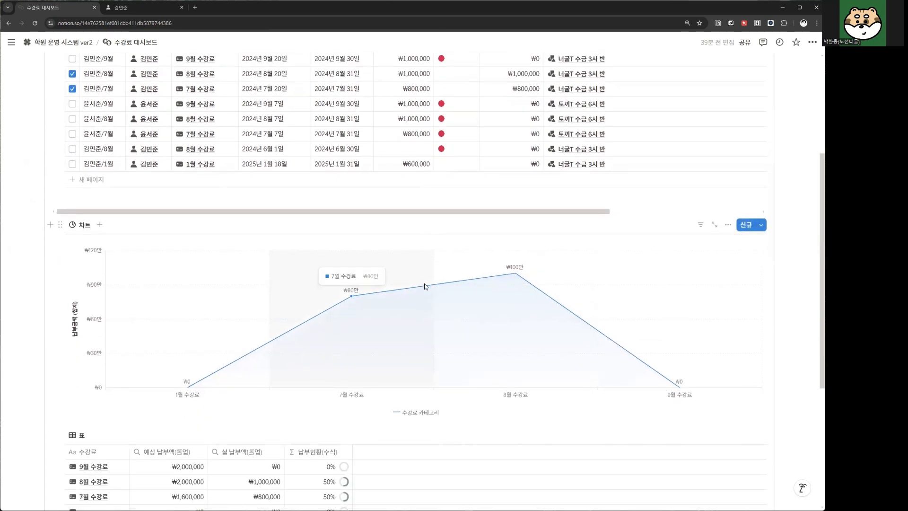
pyautogui.scroll(-2, 375, 251)
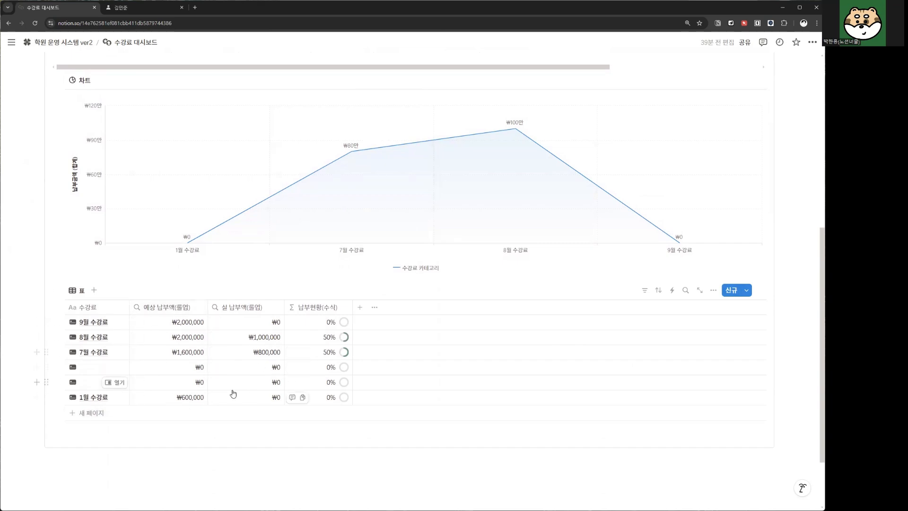
pyautogui.scroll(4, 317, 352)
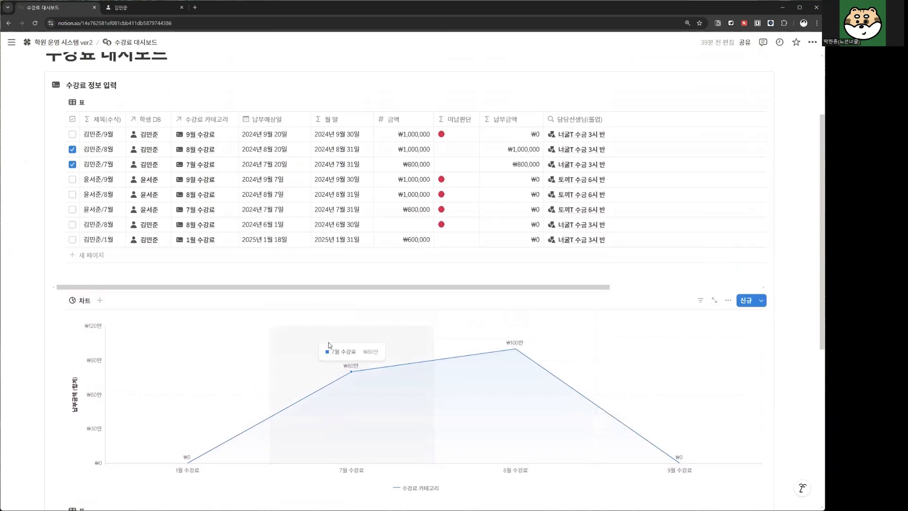
pyautogui.scroll(2, 315, 346)
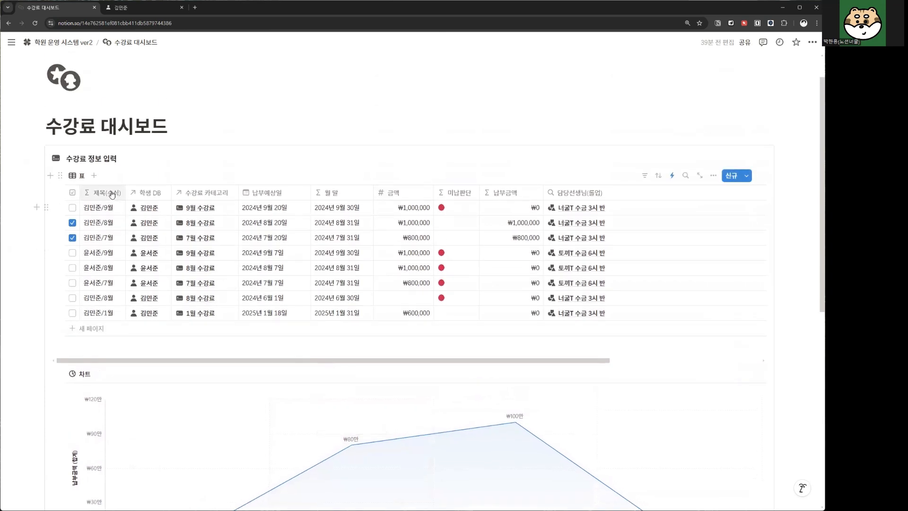
# Step: Try filtering the 수강료 정보 입력 table to 납부예상일 within this month (이번 월), and delete the filter
pyautogui.click(645, 176)
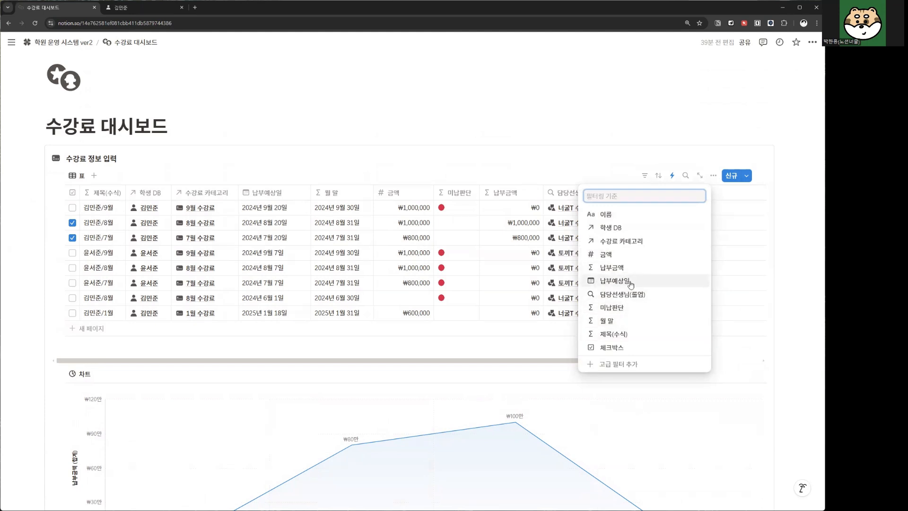
pyautogui.click(615, 281)
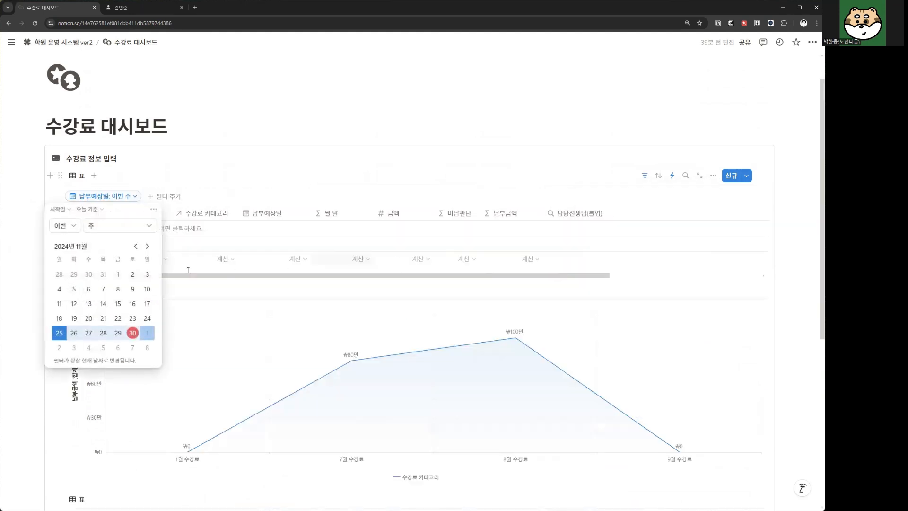
pyautogui.click(135, 225)
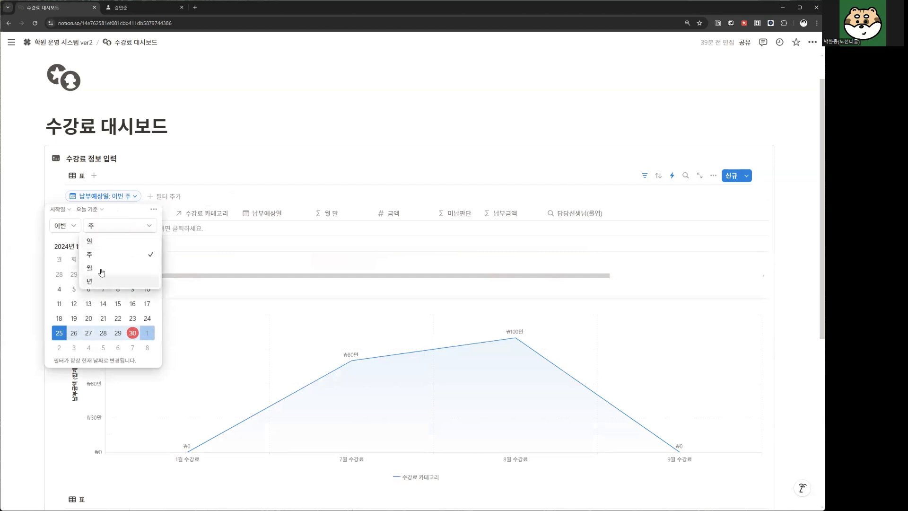
pyautogui.click(104, 269)
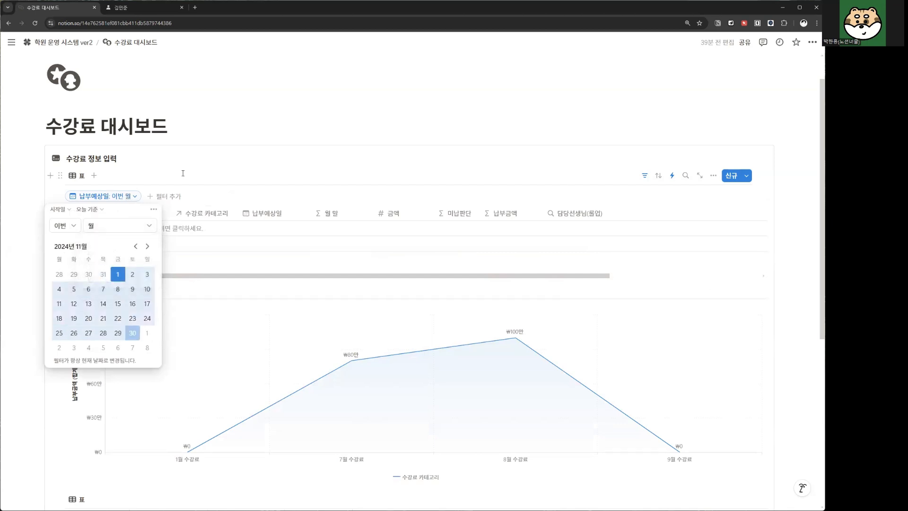
pyautogui.click(126, 203)
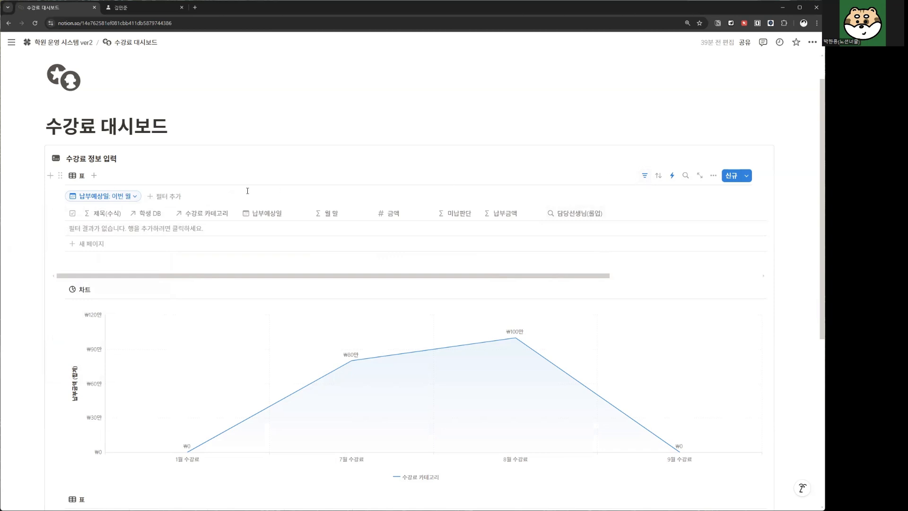
pyautogui.click(136, 199)
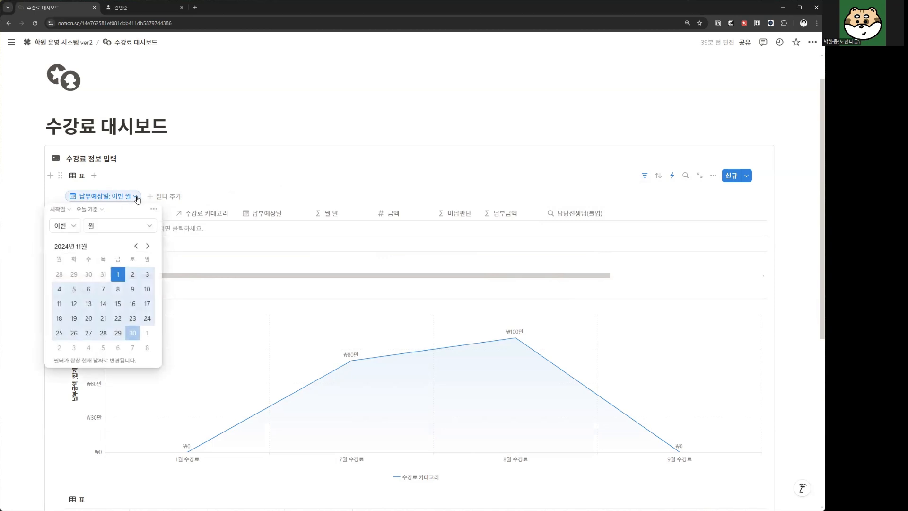
pyautogui.click(154, 210)
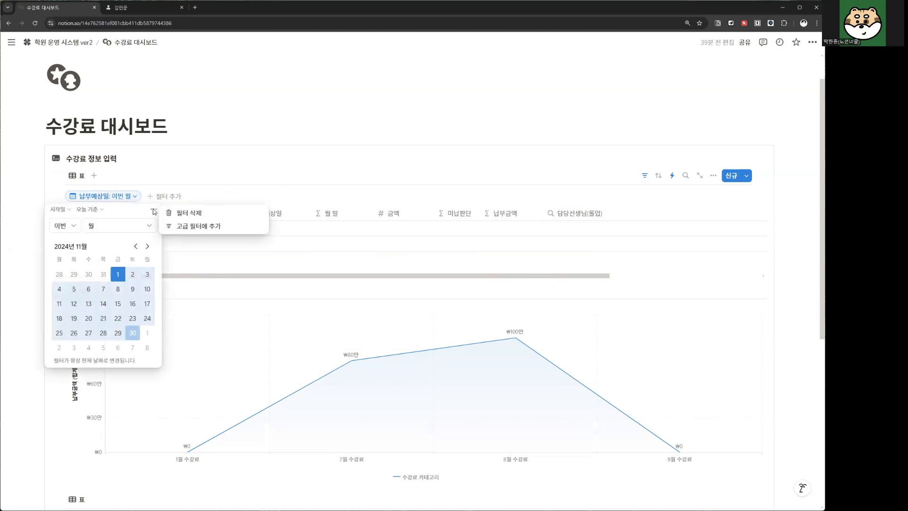
pyautogui.click(195, 214)
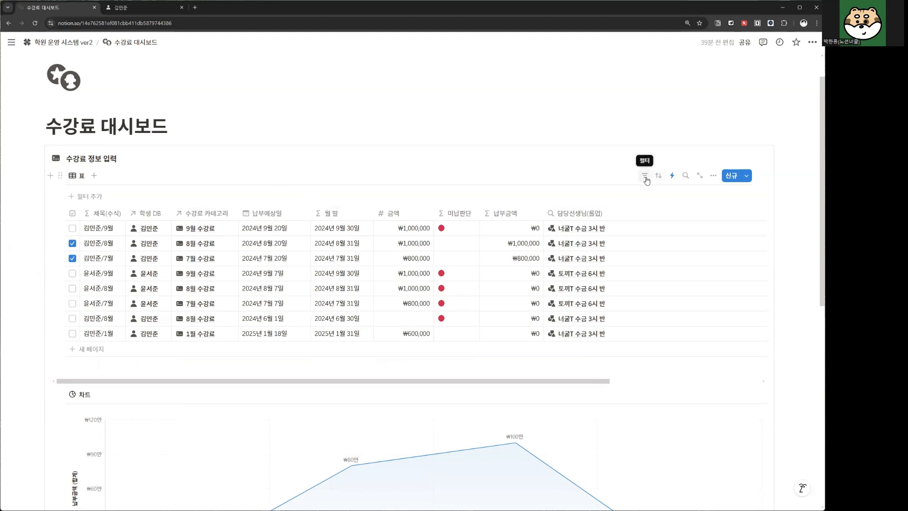
# Step: Add a blank row at the end of the 수강료 정보 입력 table
pyautogui.click(87, 349)
pyautogui.click(216, 191)
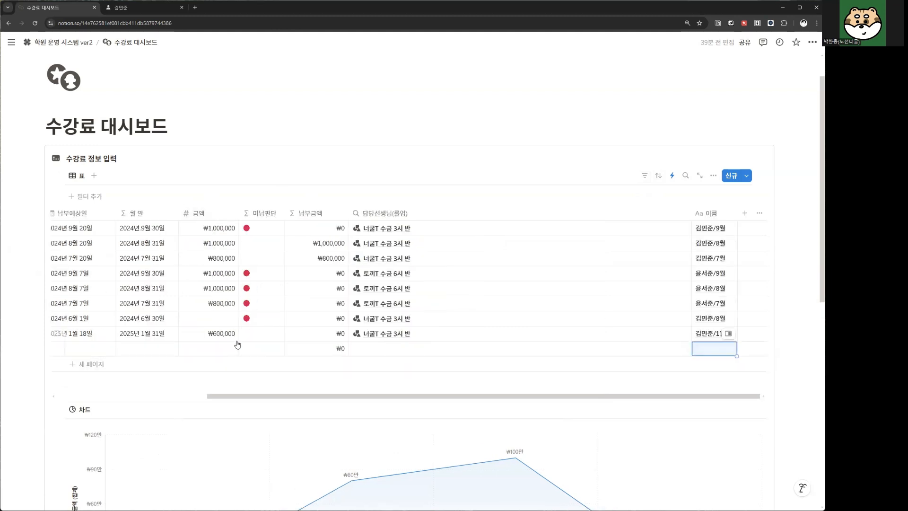
pyautogui.hscroll(-4, 237, 345)
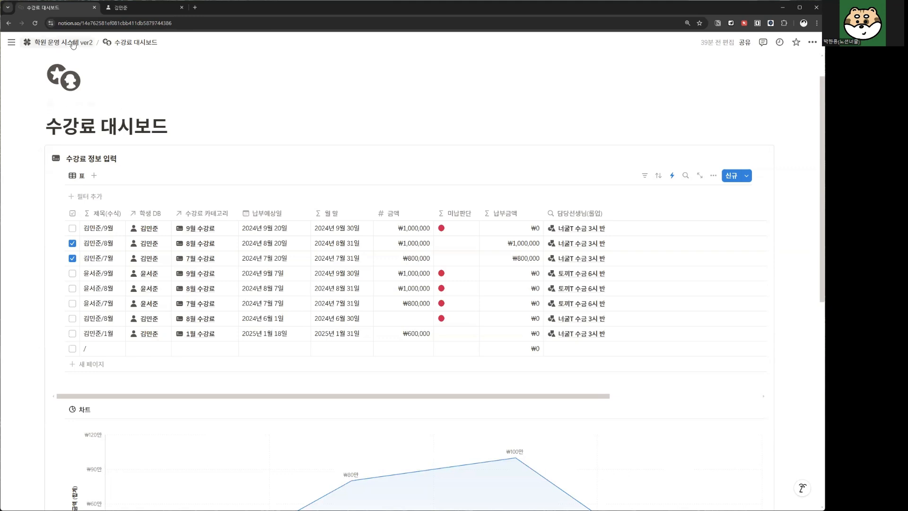
# Step: Mark the 1월 수강료 deposit as paid in the dashboard table and check the 차트 beneath it
pyautogui.scroll(-3, 143, 248)
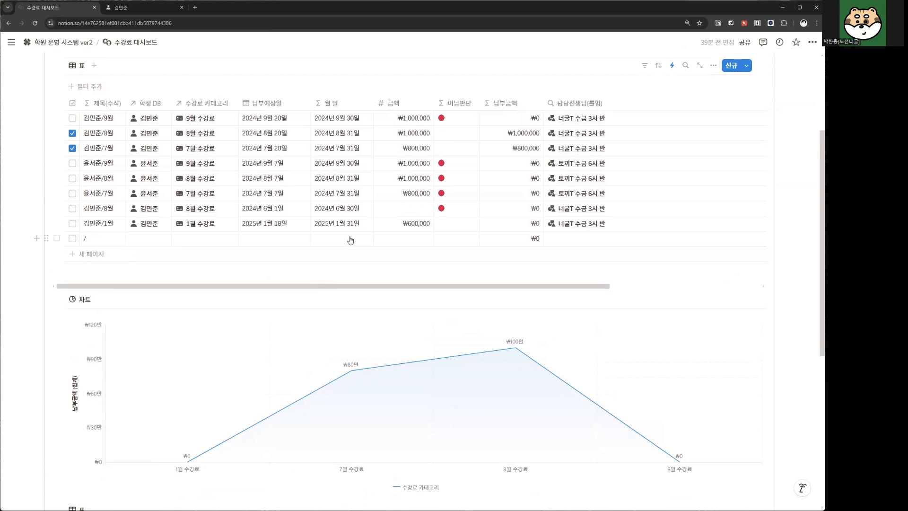
pyautogui.click(72, 223)
pyautogui.scroll(-2, 179, 322)
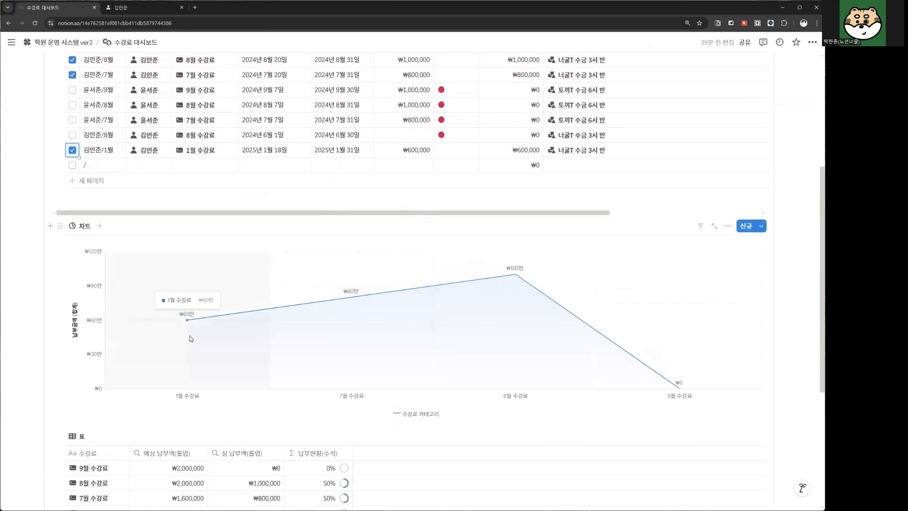
# Step: Review the dashboard's deposit table and 차트, and return to the 학원 운영 시스템 ver2 main page to look over its class board and database links
pyautogui.scroll(1, 425, 341)
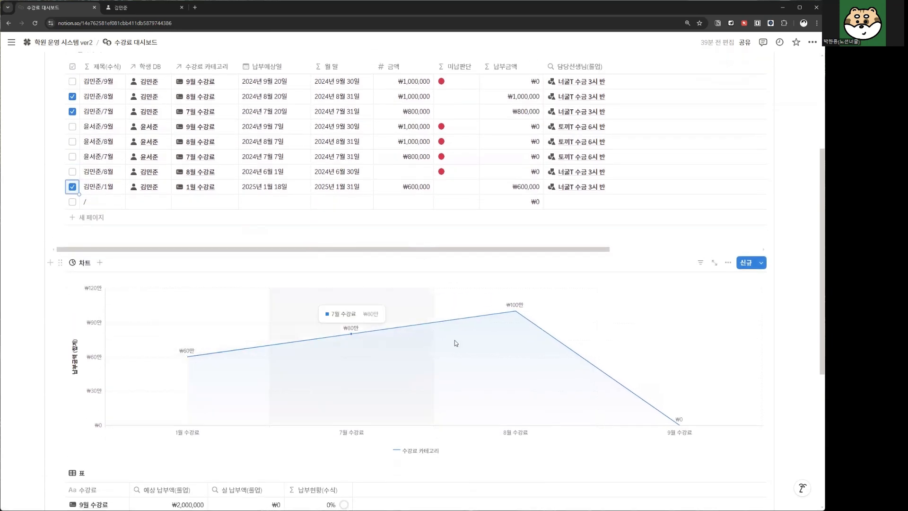
pyautogui.scroll(2, 484, 339)
pyautogui.scroll(-3, 379, 328)
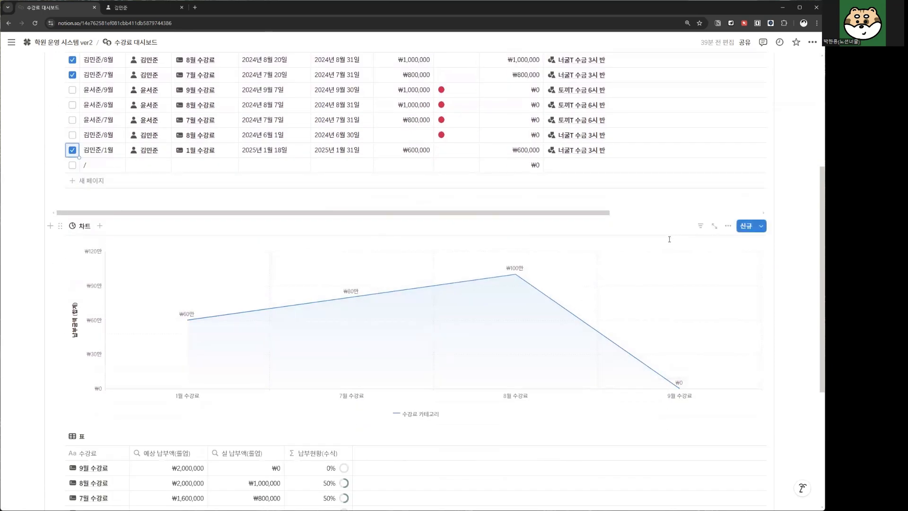
pyautogui.scroll(3, 190, 307)
pyautogui.click(64, 44)
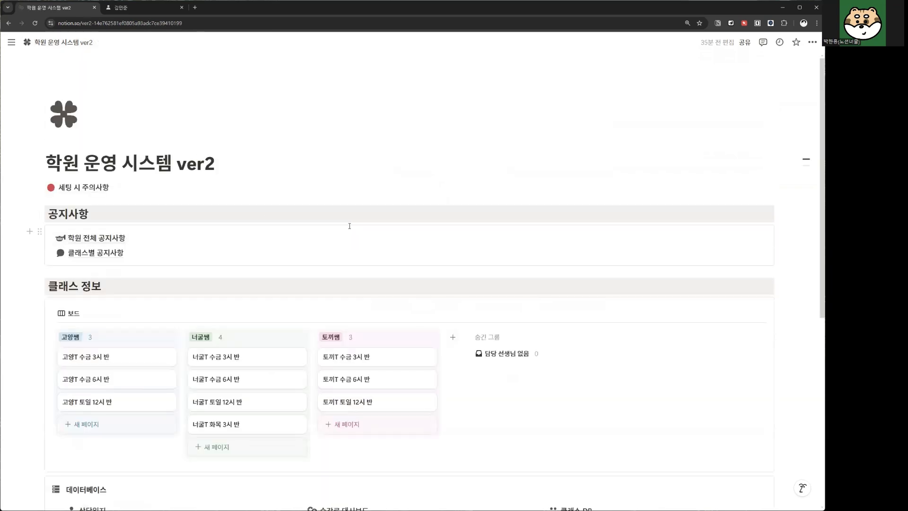
pyautogui.scroll(-3, 350, 225)
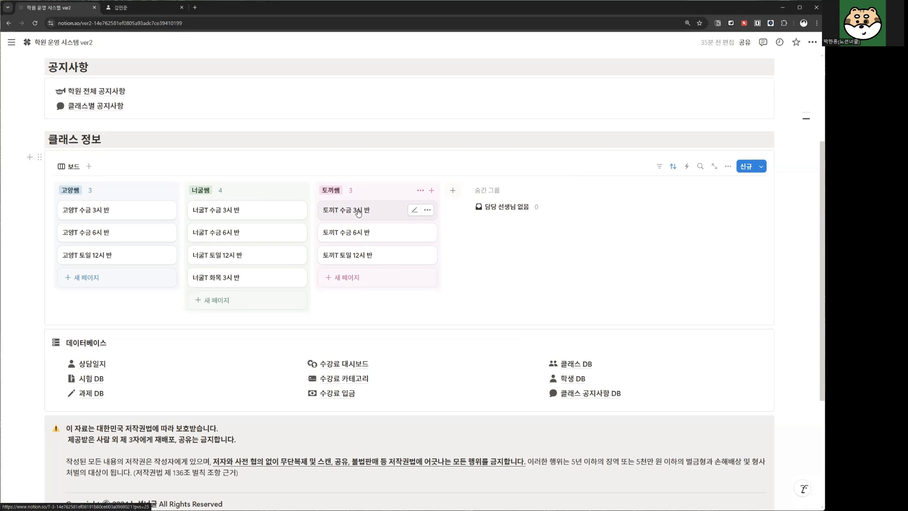
pyautogui.scroll(-3, 358, 212)
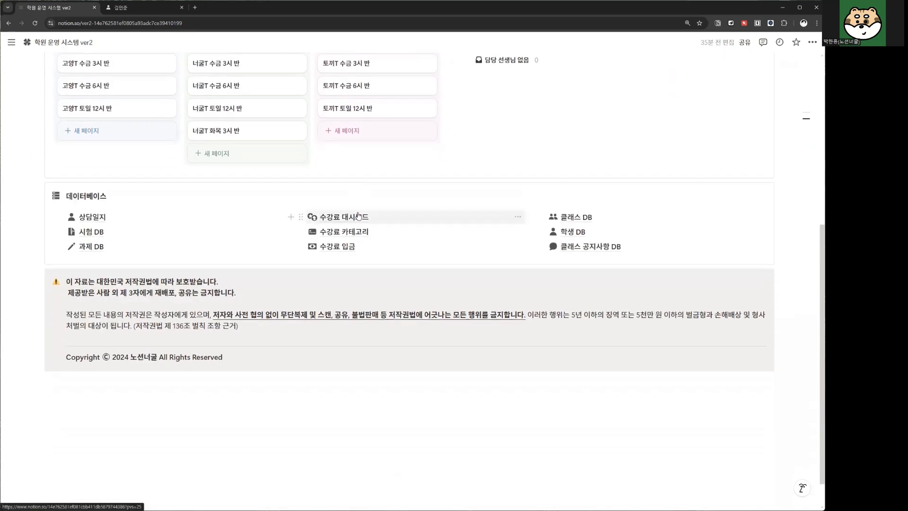
pyautogui.scroll(6, 359, 216)
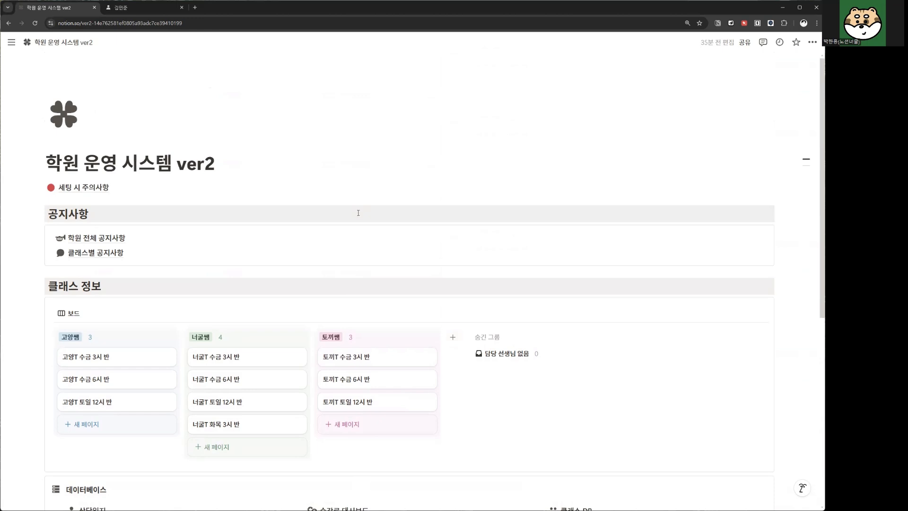